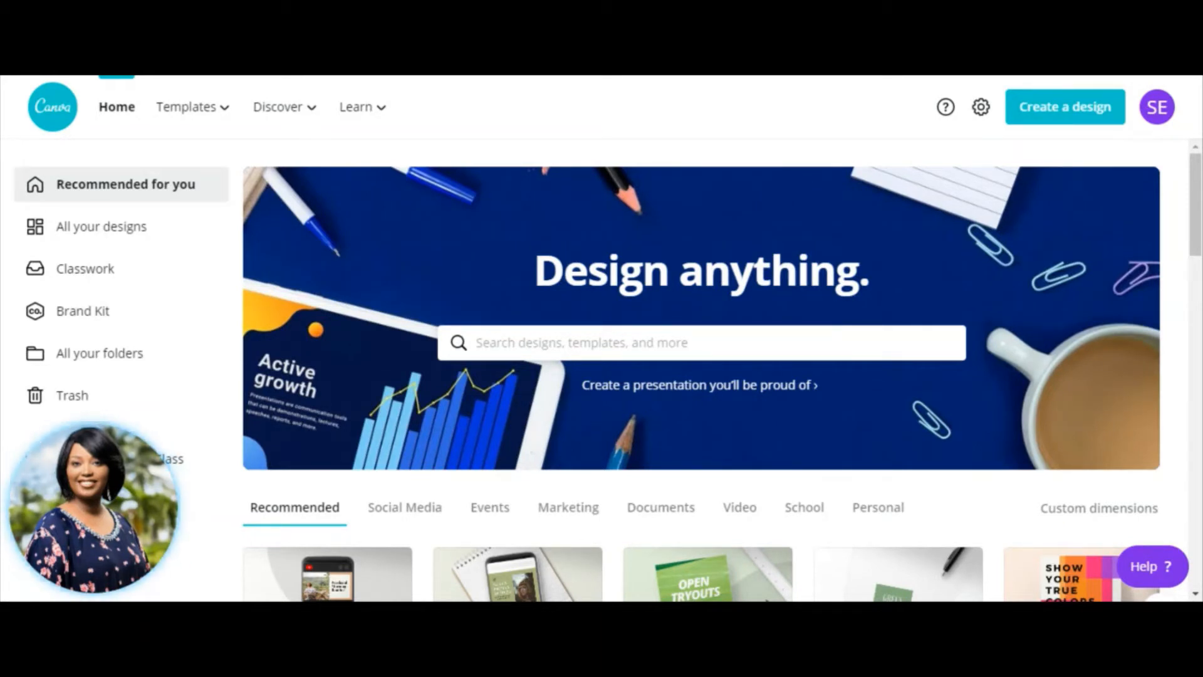
- Open the business presentation templates collection and look over the page
click(506, 343)
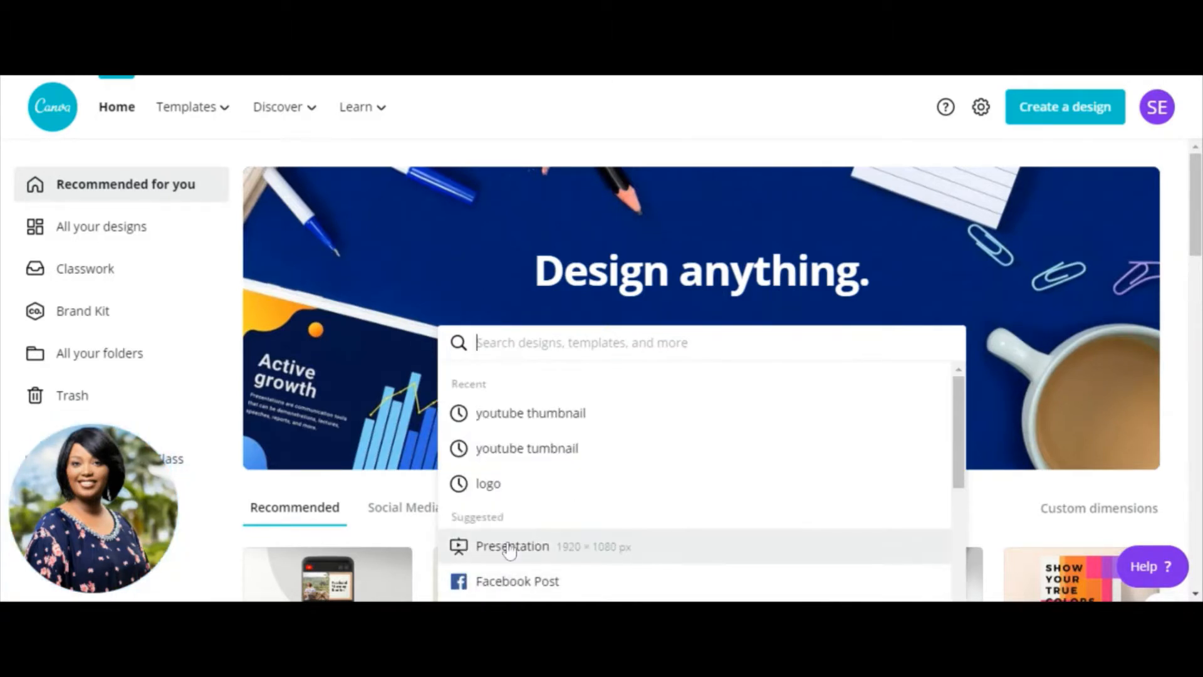
mouse_move(216, 119)
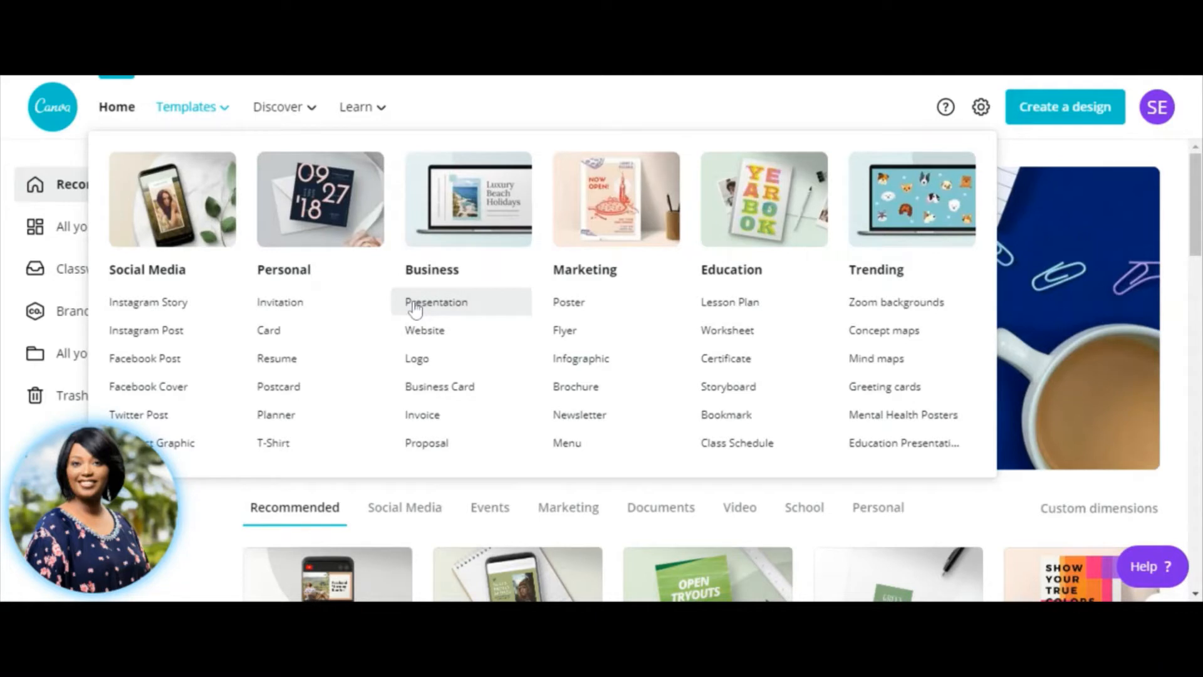
click(438, 302)
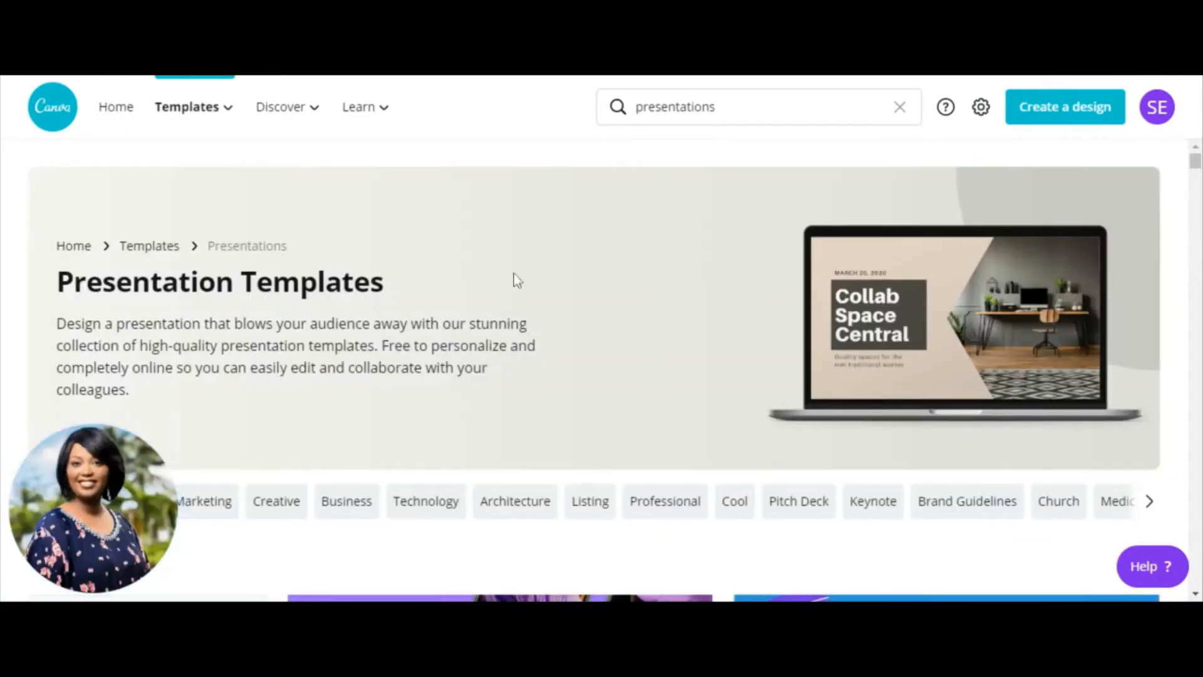
mouse_move(1196, 174)
mouse_down()
mouse_move(1197, 195)
mouse_move(1196, 168)
mouse_up()
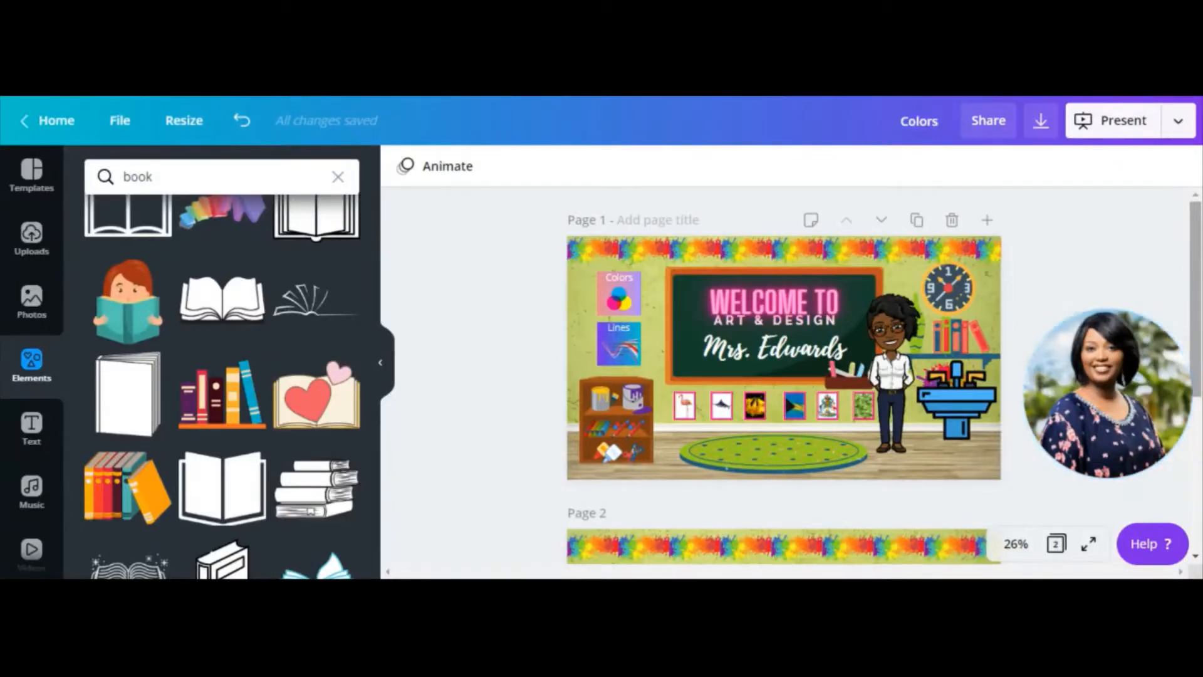
- Add a new blank page after page 2 of the classroom design
scroll(783, 376, down, 3)
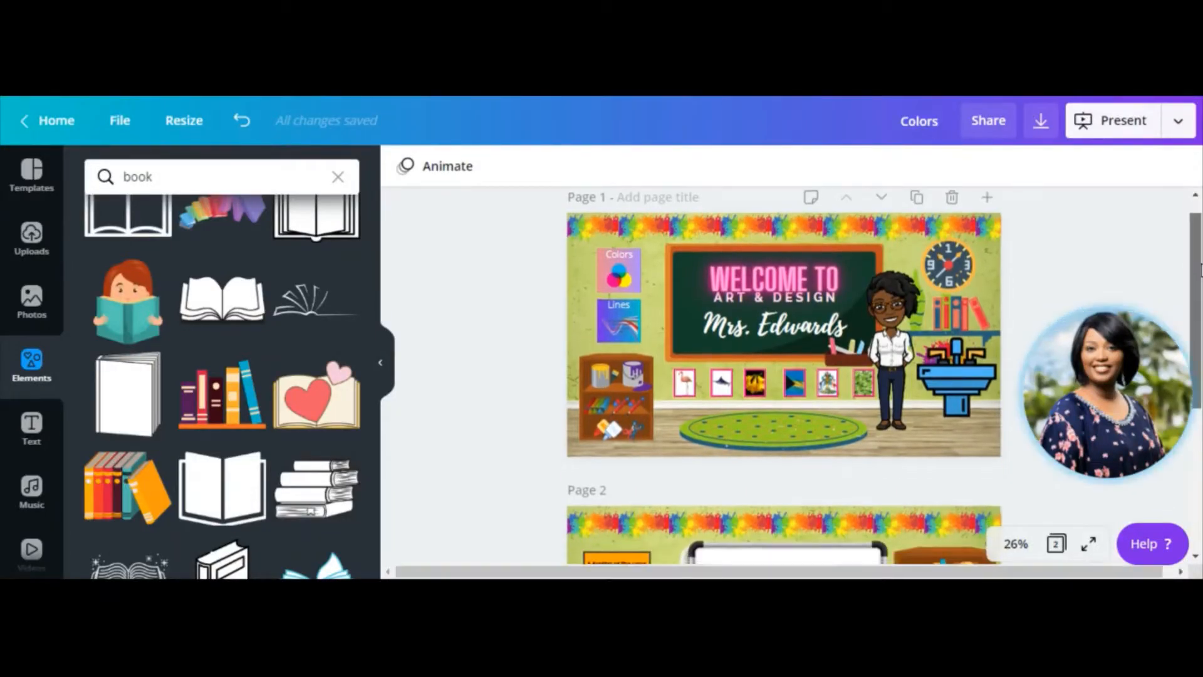
scroll(783, 375, down, 3)
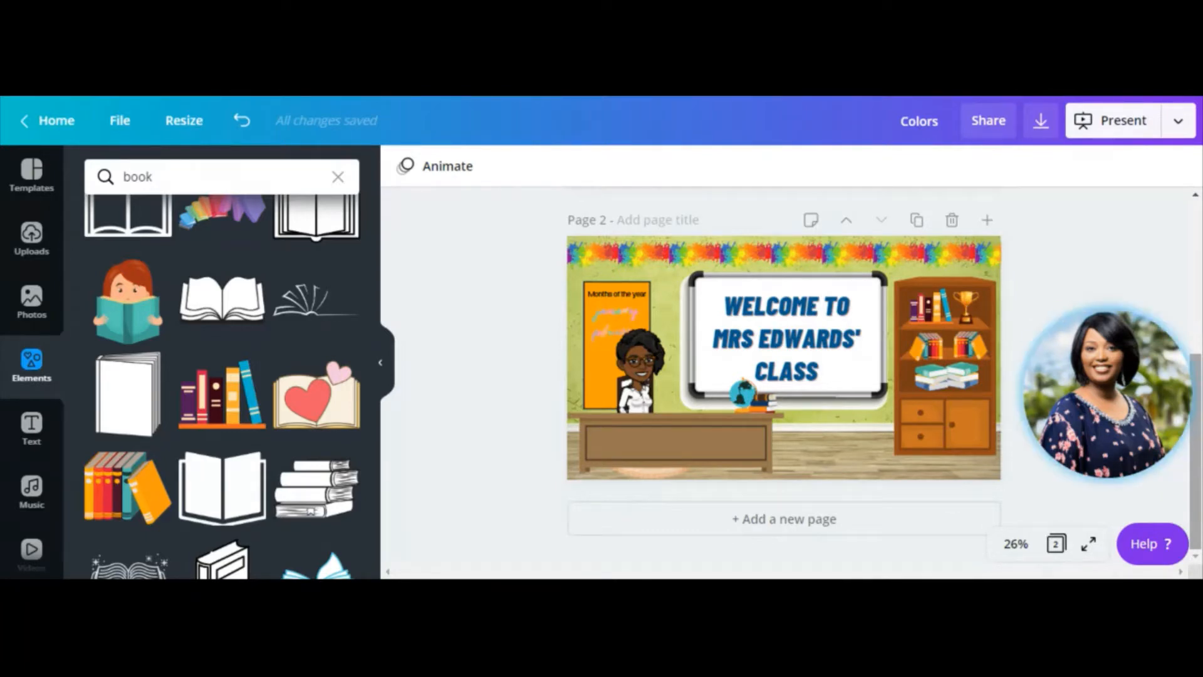
drag(1194, 365, 1195, 390)
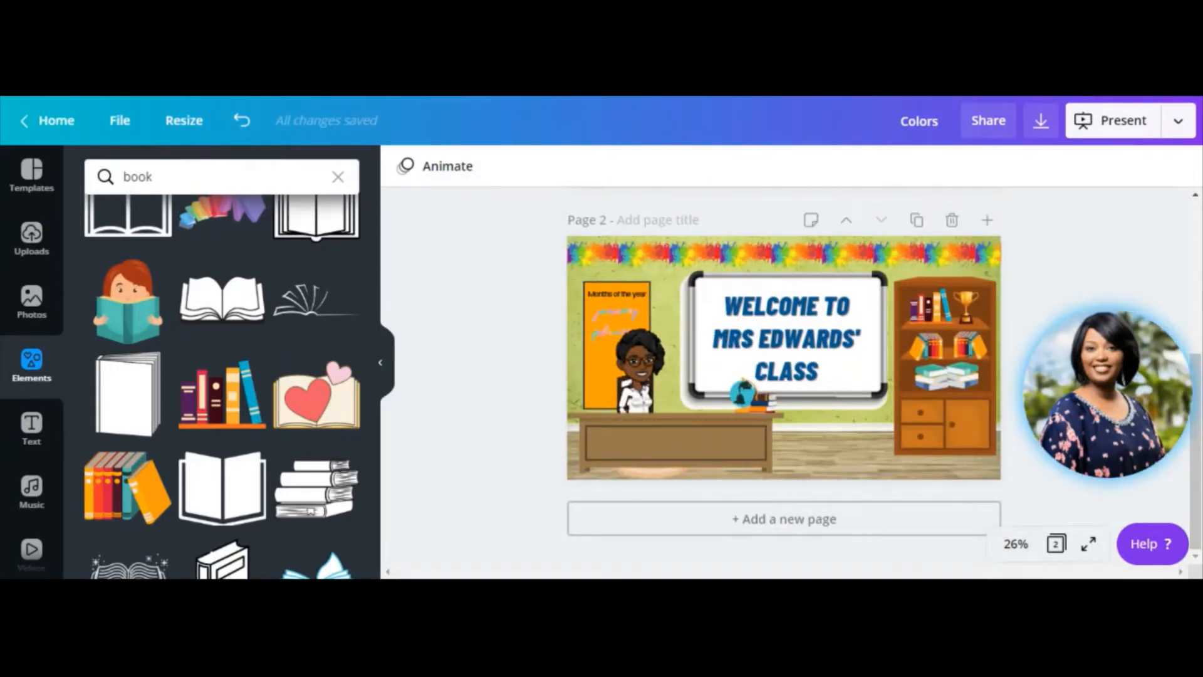
click(808, 518)
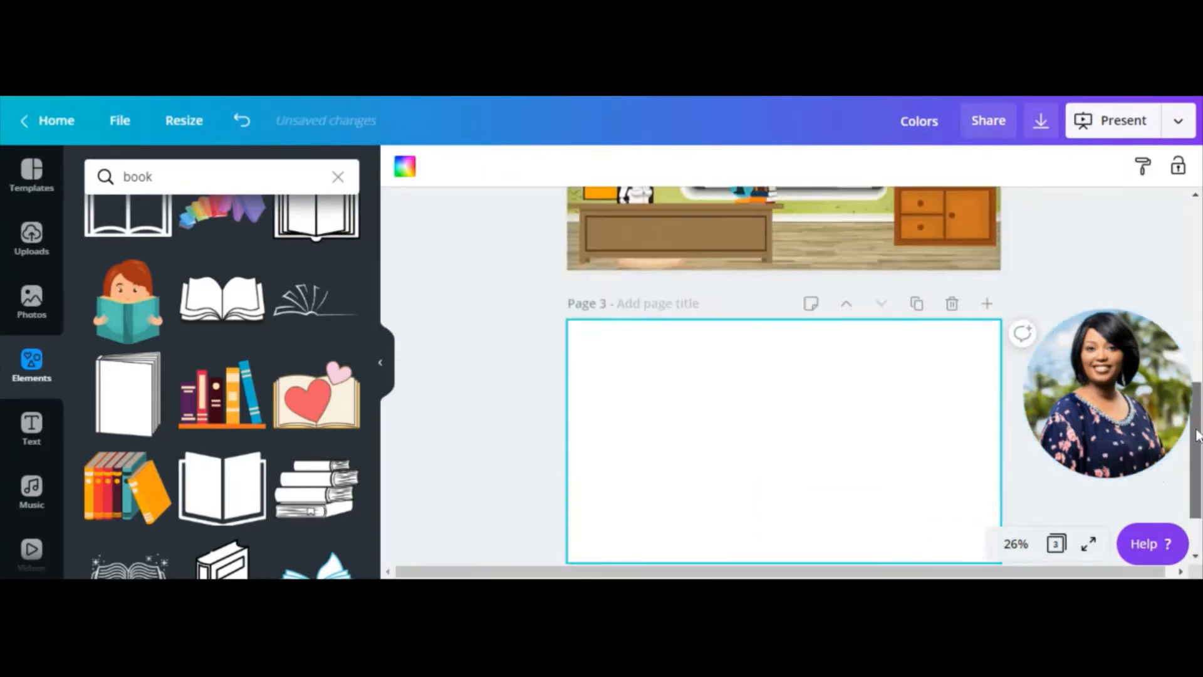
- Clear the "book" element search and add the single-image grid to page 3 so it fills the page
drag(1196, 469, 1198, 352)
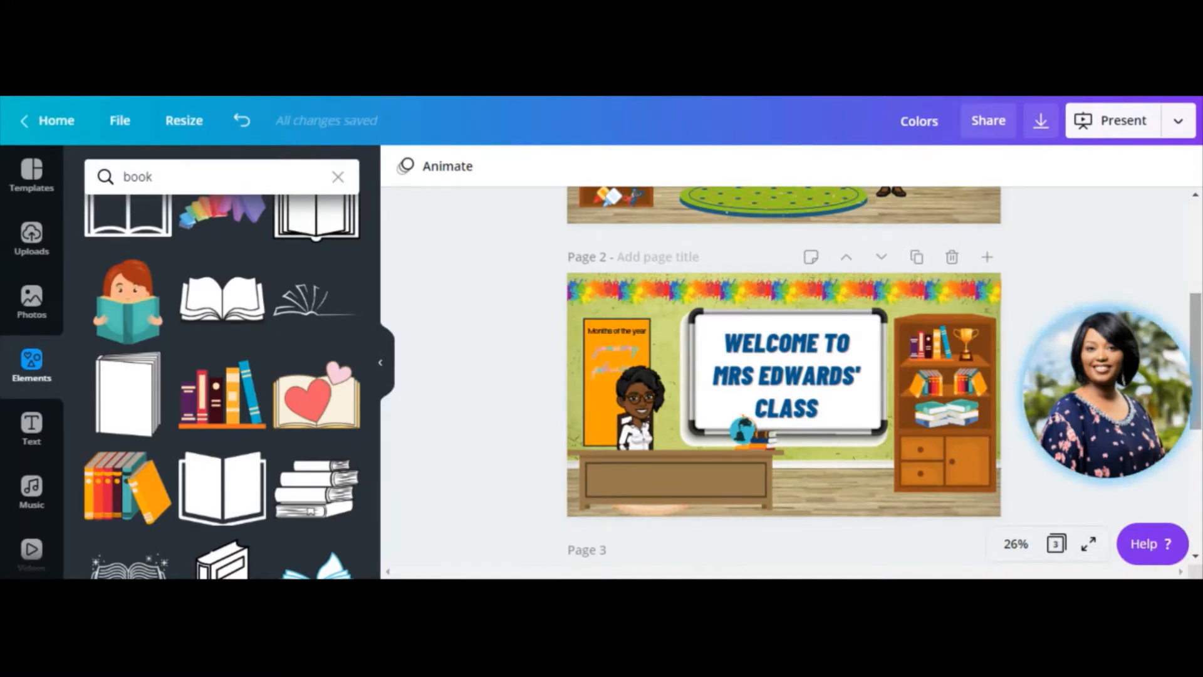
scroll(783, 376, down, 5)
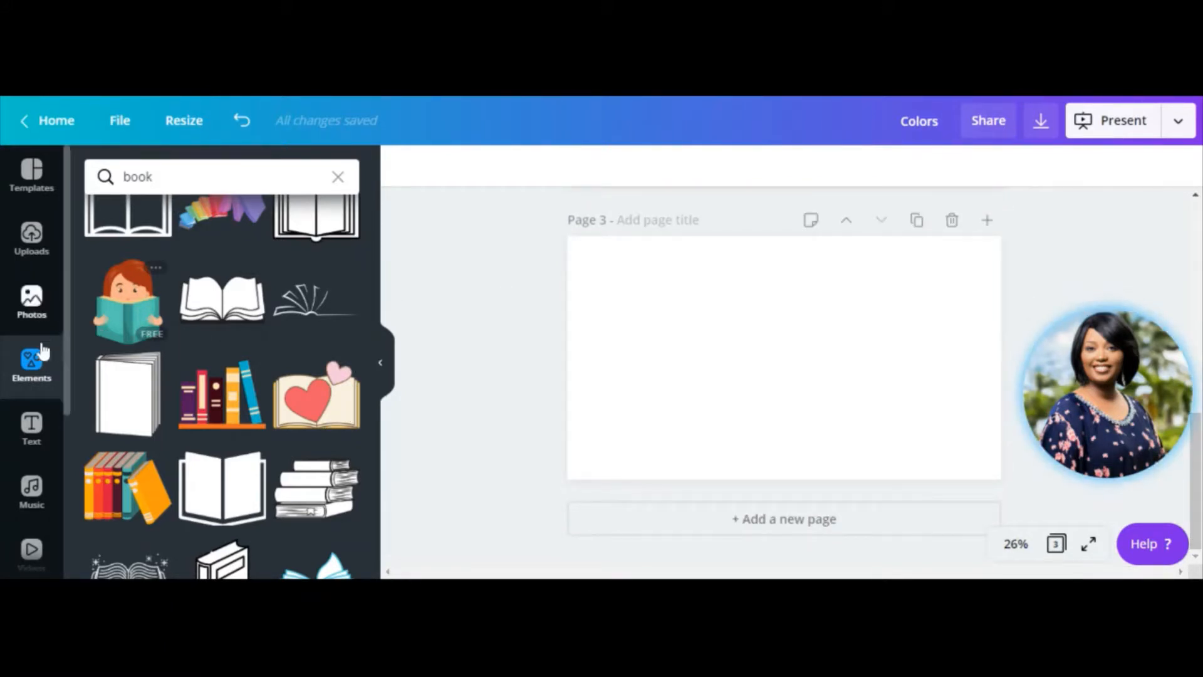
click(337, 177)
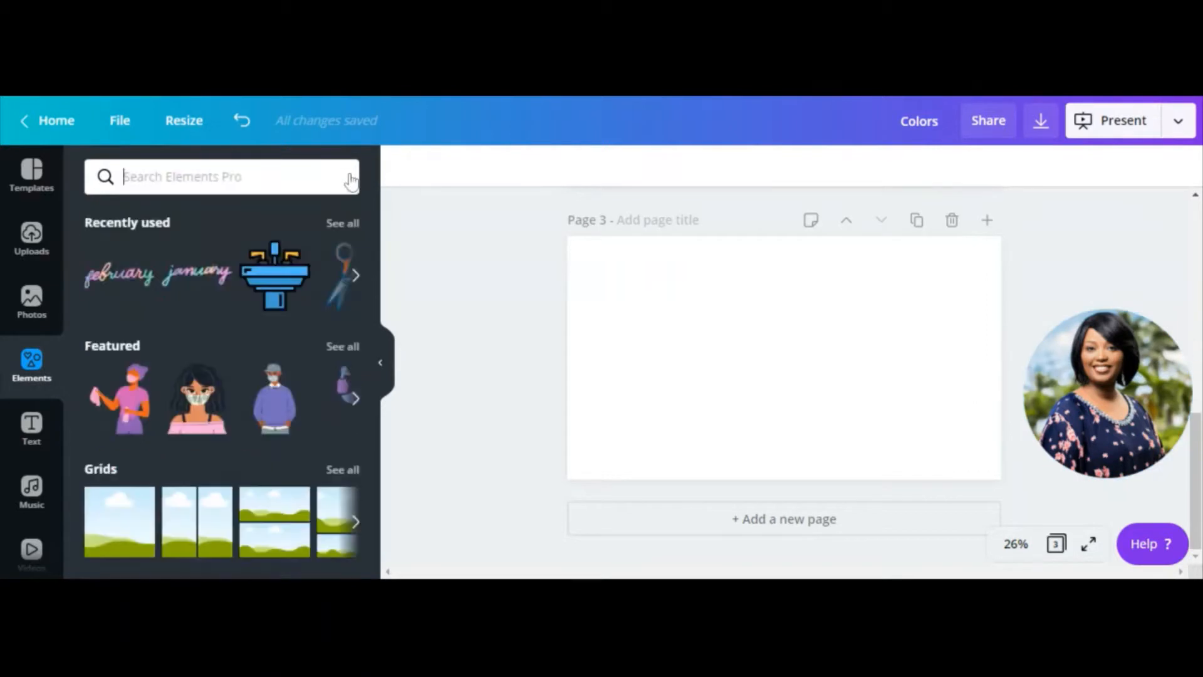
click(113, 548)
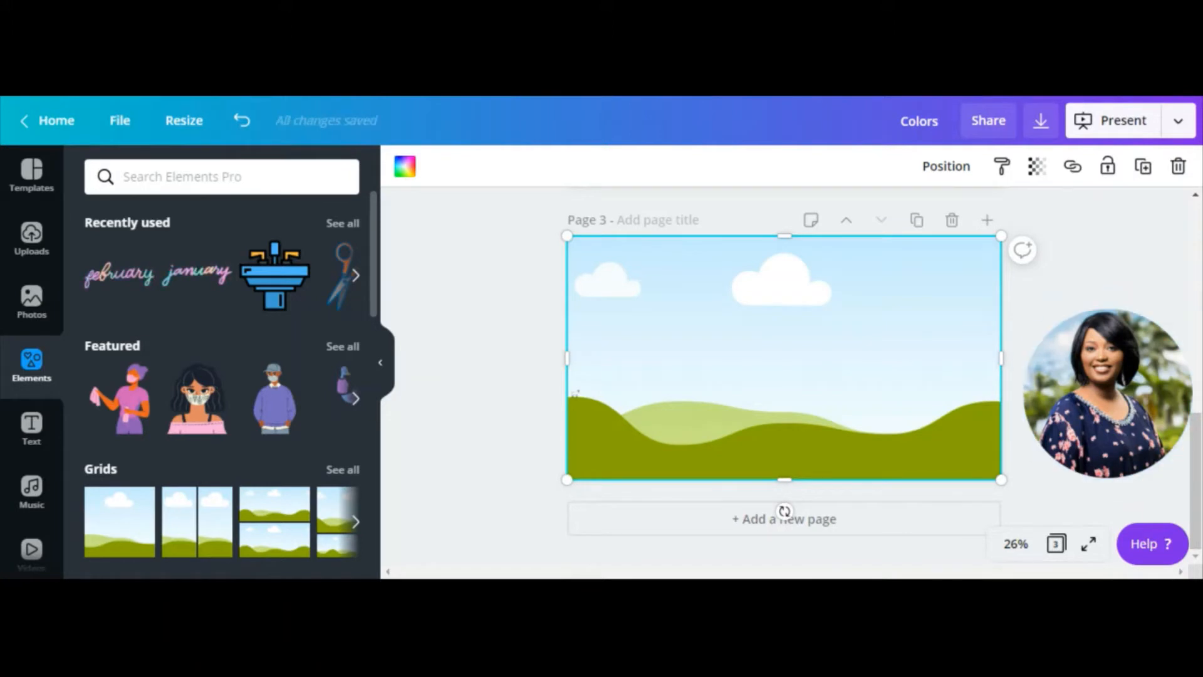
- Replace the recently used photos view with a photo search for "wall"
click(32, 313)
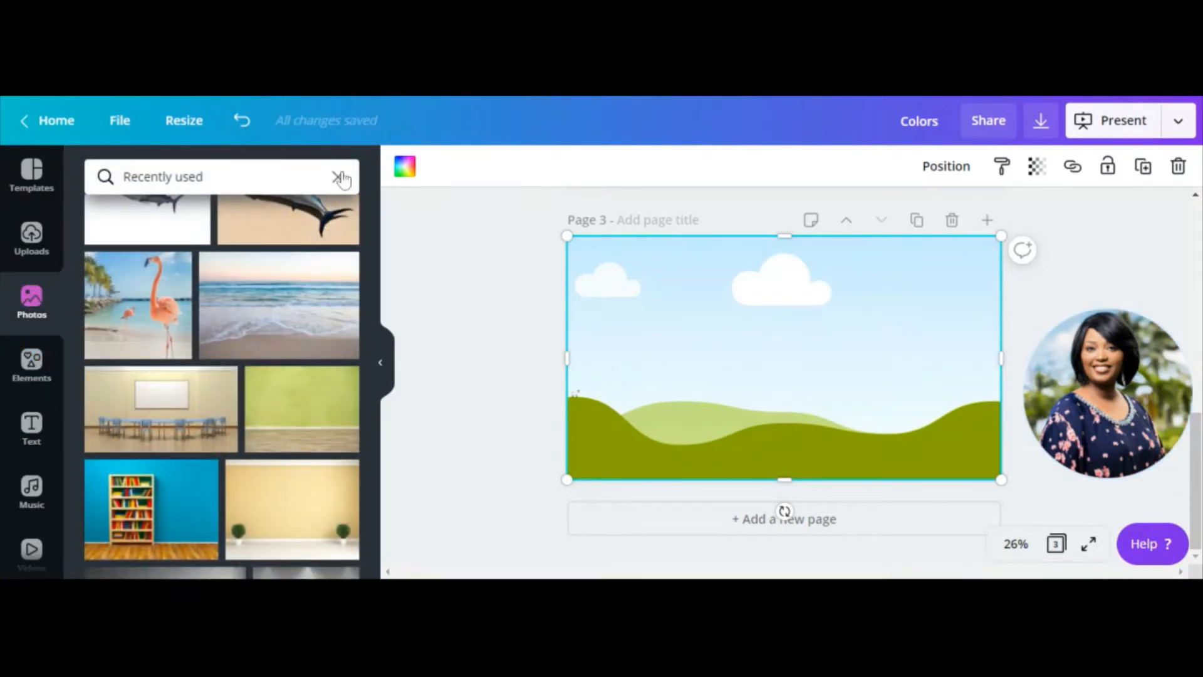
click(338, 177)
text(wa)
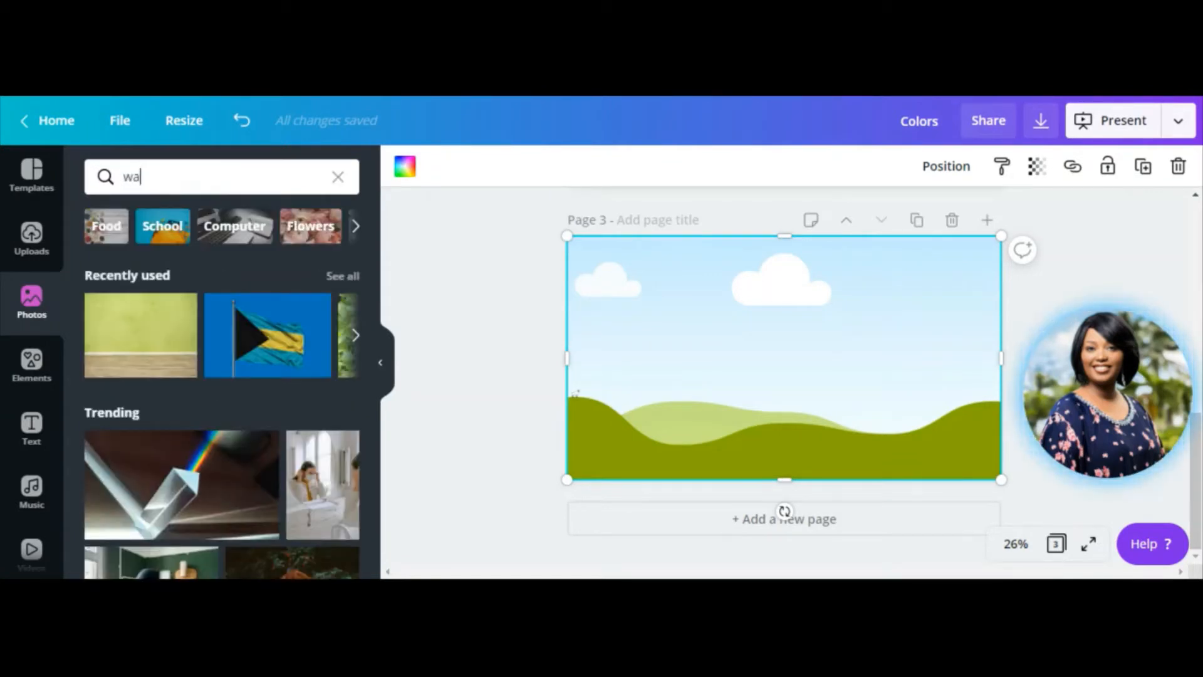
text(ll)
key(Return)
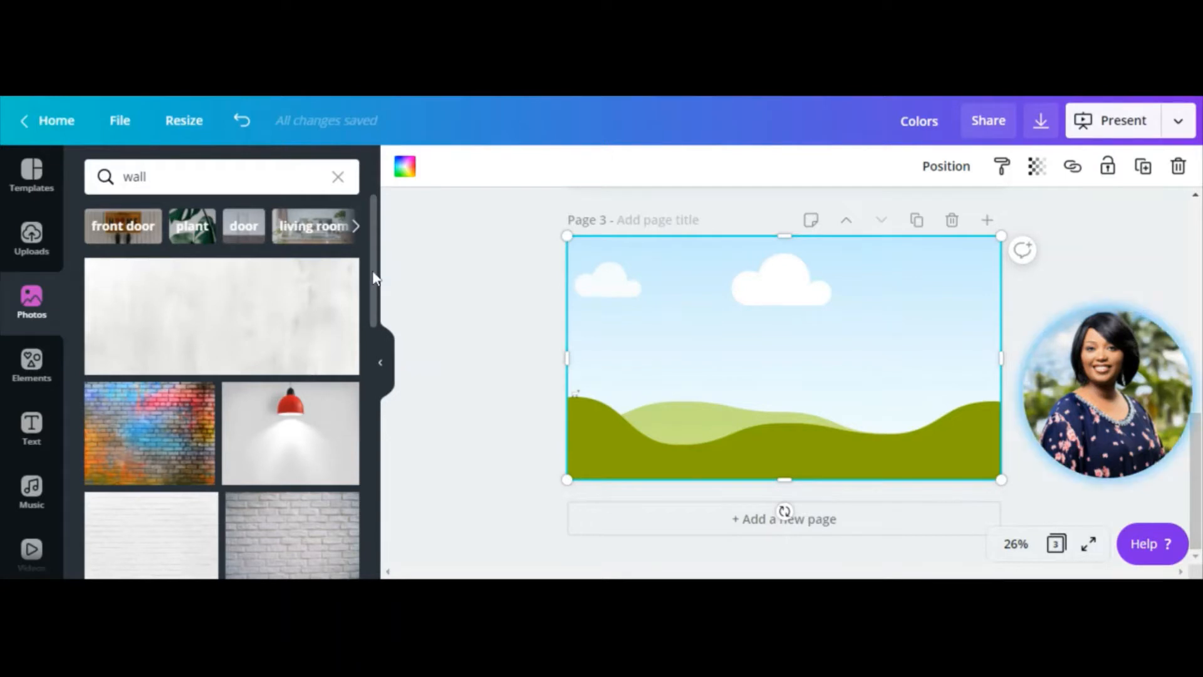
- Fill the page 3 grid with the photo of a brown brick wall above a wooden floor
scroll(375, 290, down, 1)
drag(375, 290, 383, 473)
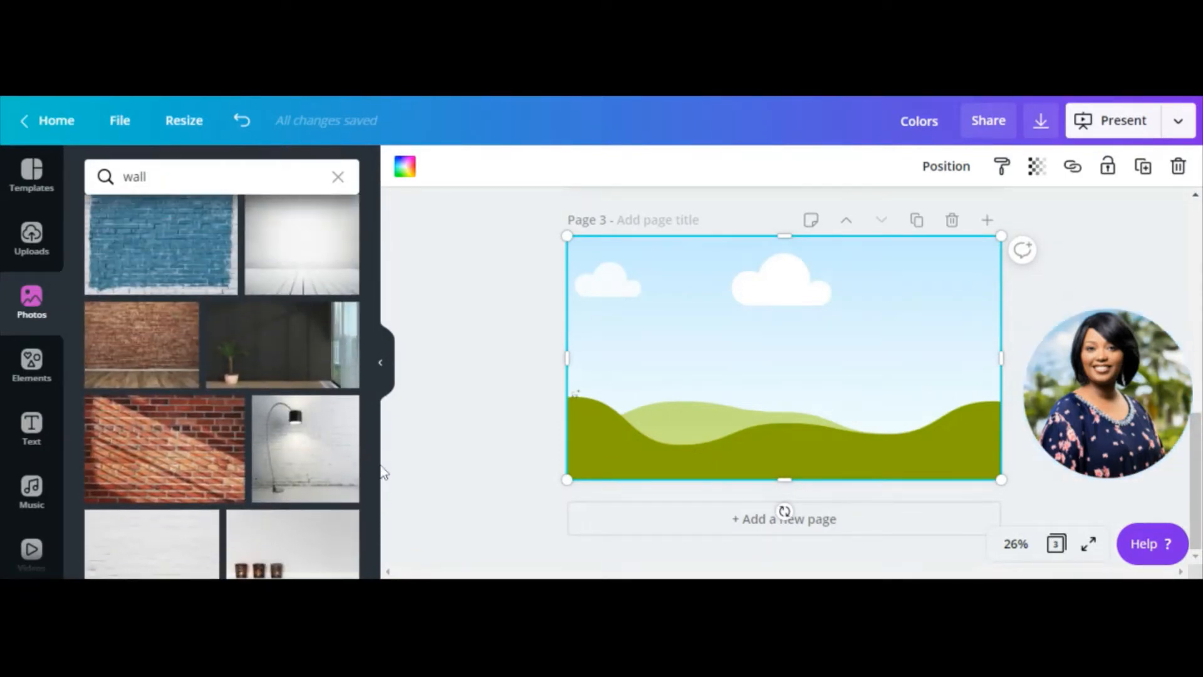
click(135, 375)
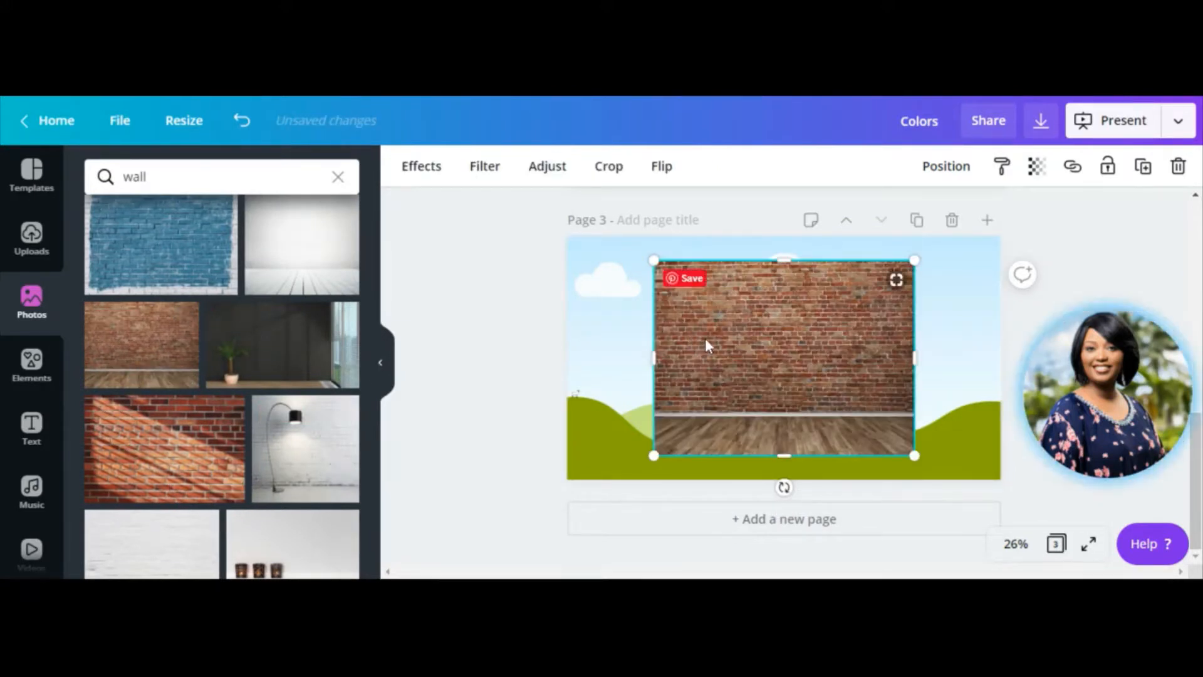
click(237, 128)
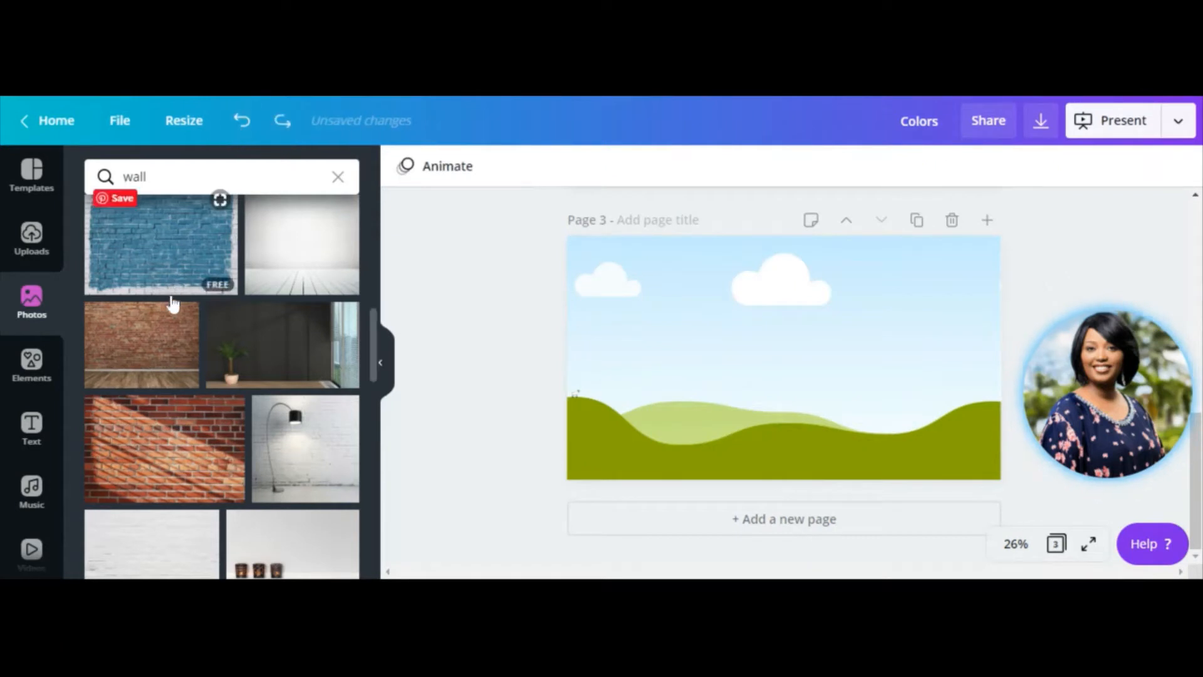
drag(141, 345, 600, 323)
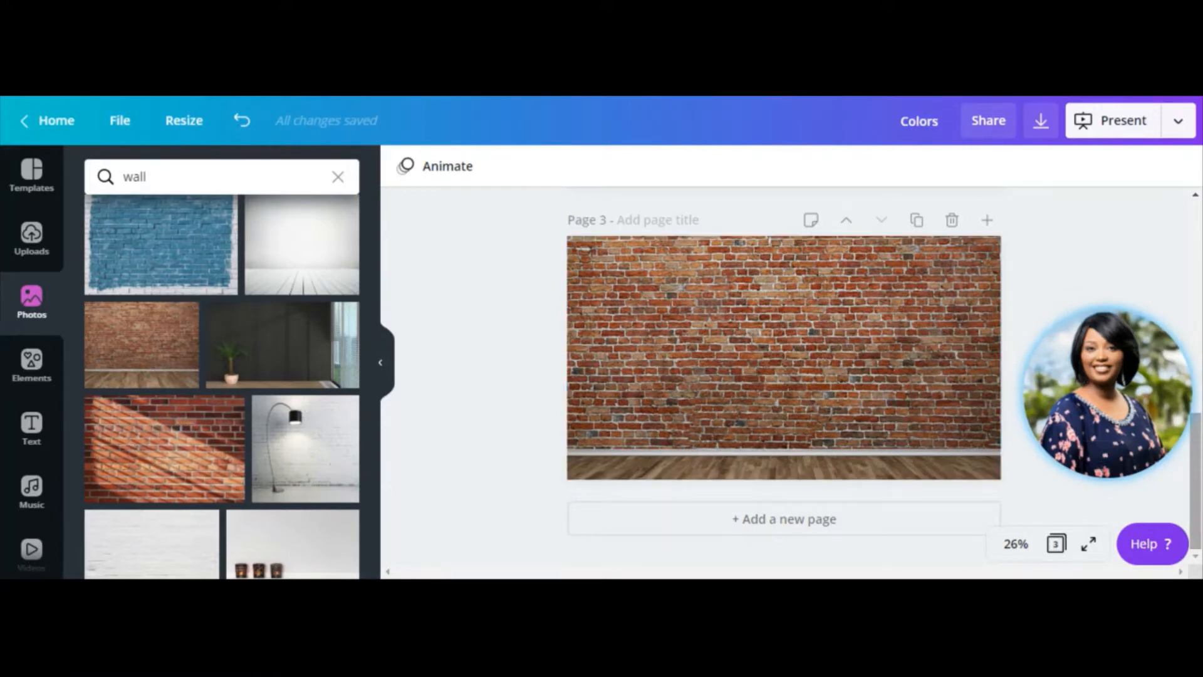
- Review the decorations on pages 1 and 2, and search the elements for "colors"
scroll(1199, 481, up, 5)
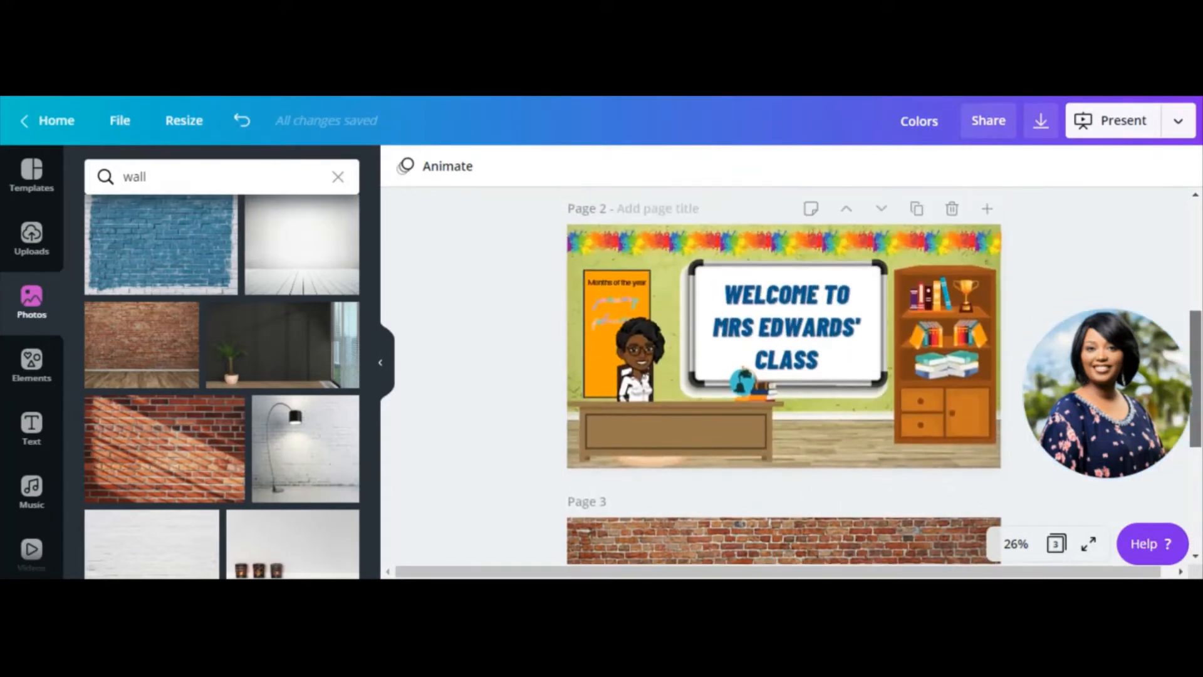
scroll(783, 376, up, 5)
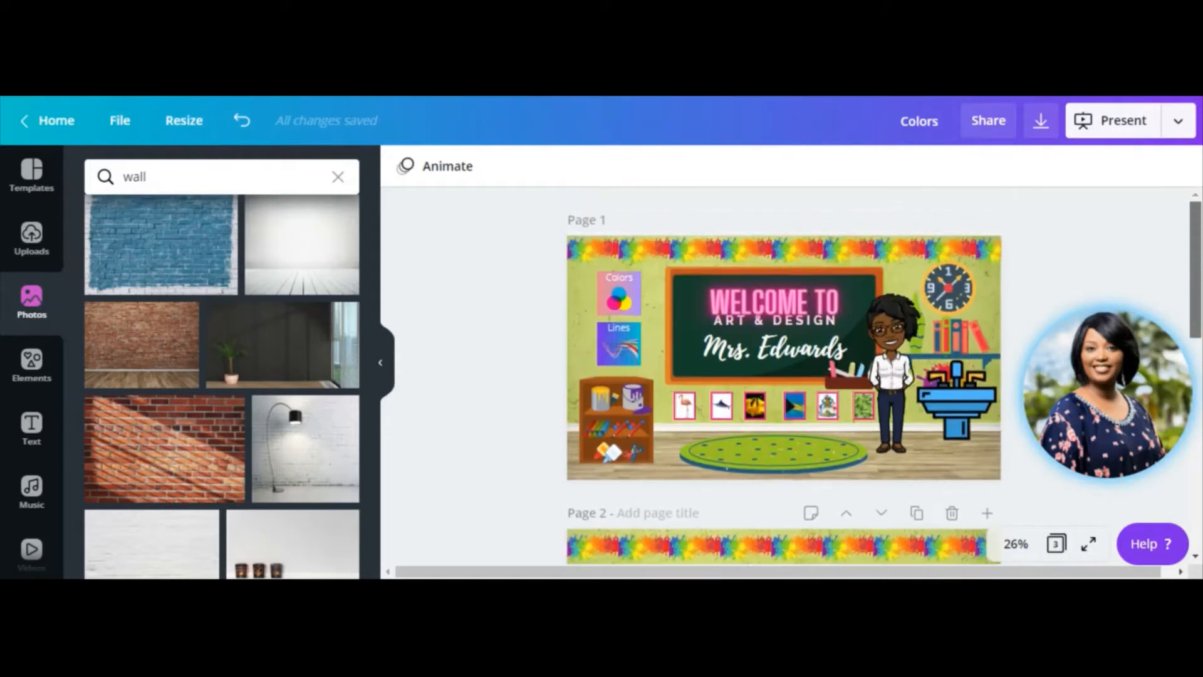
scroll(783, 376, down, 5)
scroll(783, 376, down, 4)
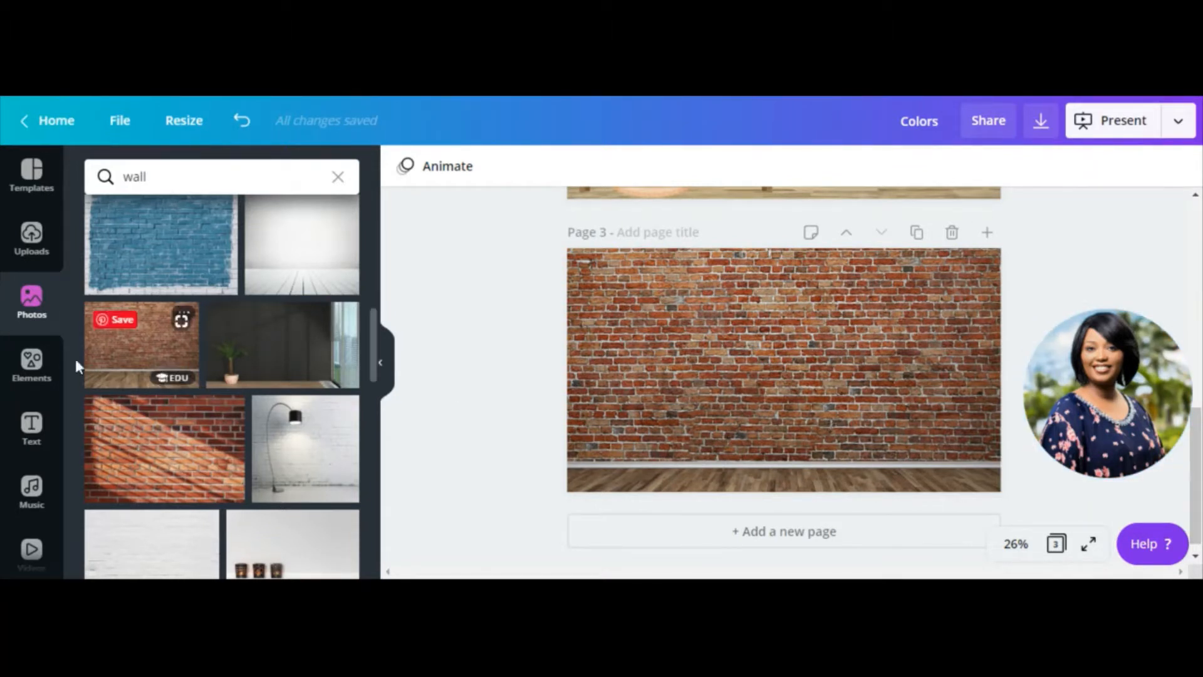
click(31, 362)
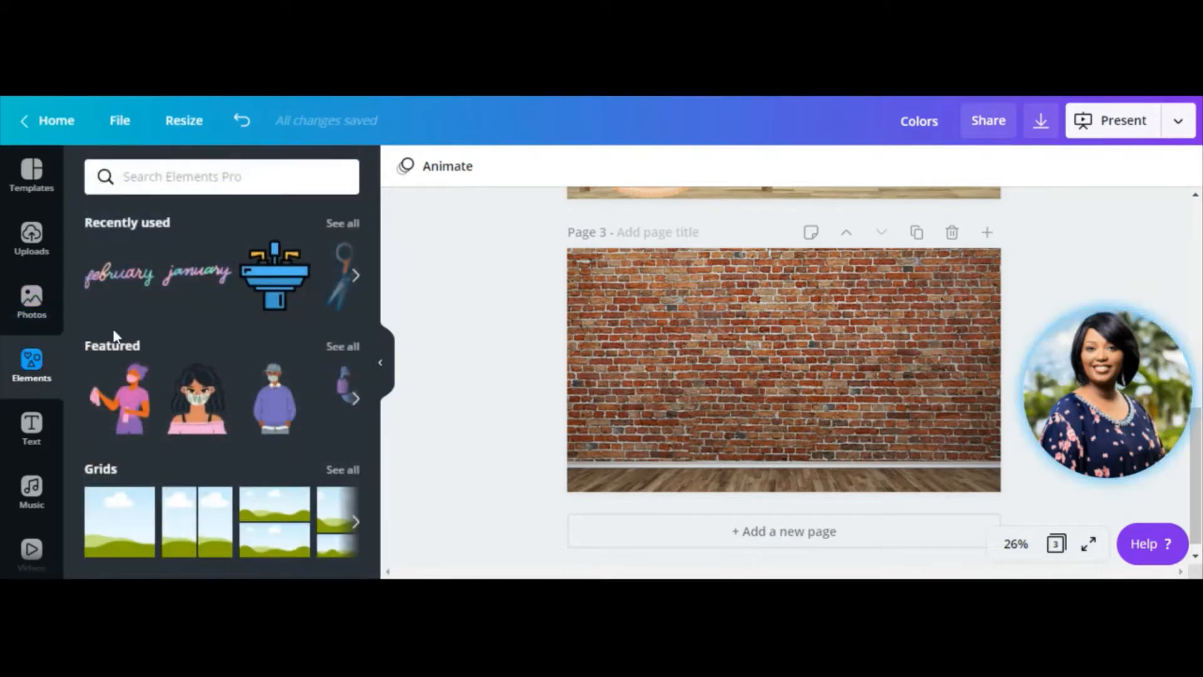
click(270, 174)
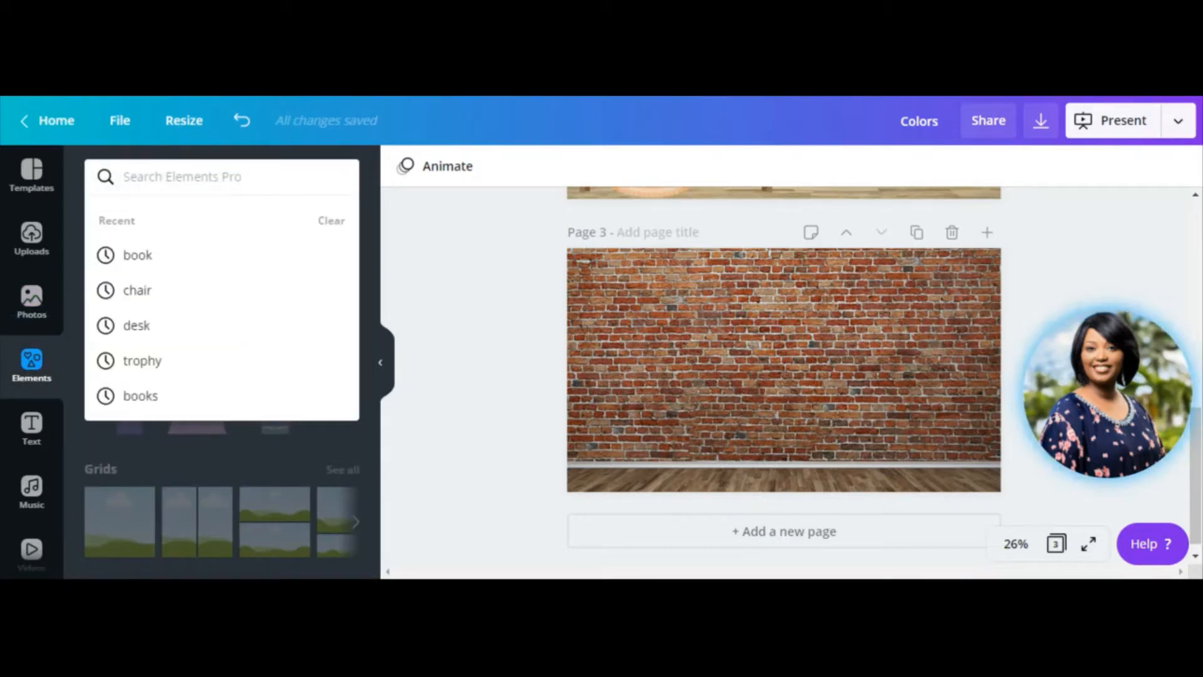
text(colors)
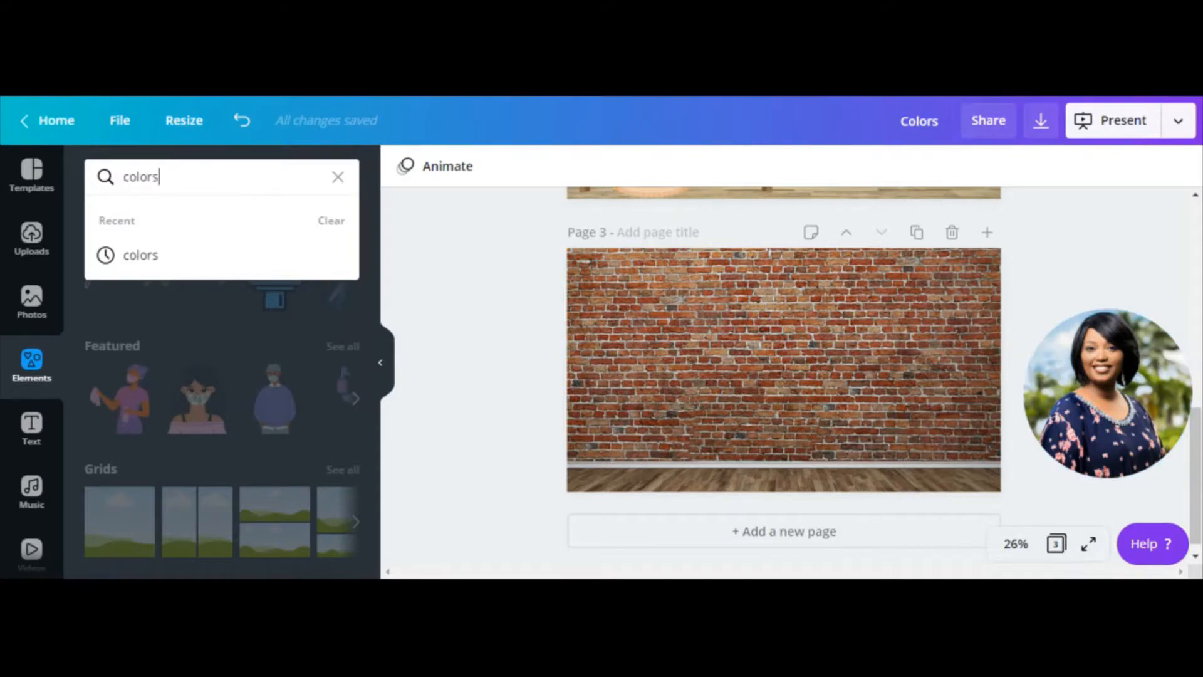
key(Return)
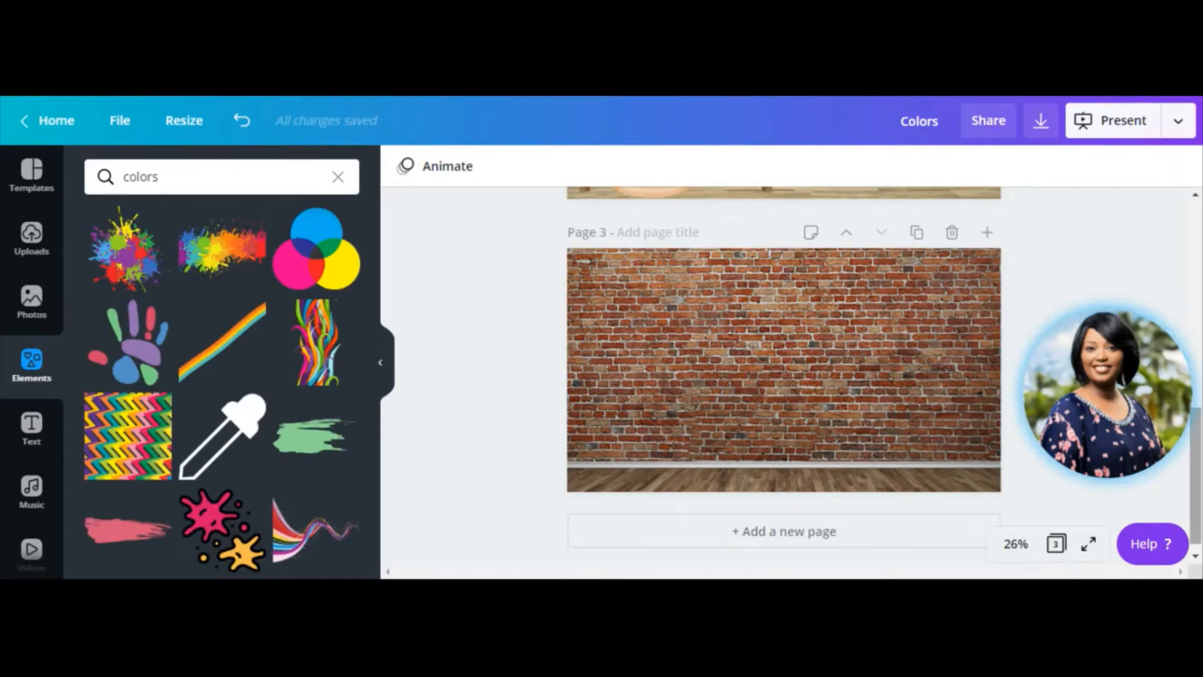
scroll(1081, 282, up, 3)
scroll(783, 376, up, 2)
scroll(783, 376, down, 4)
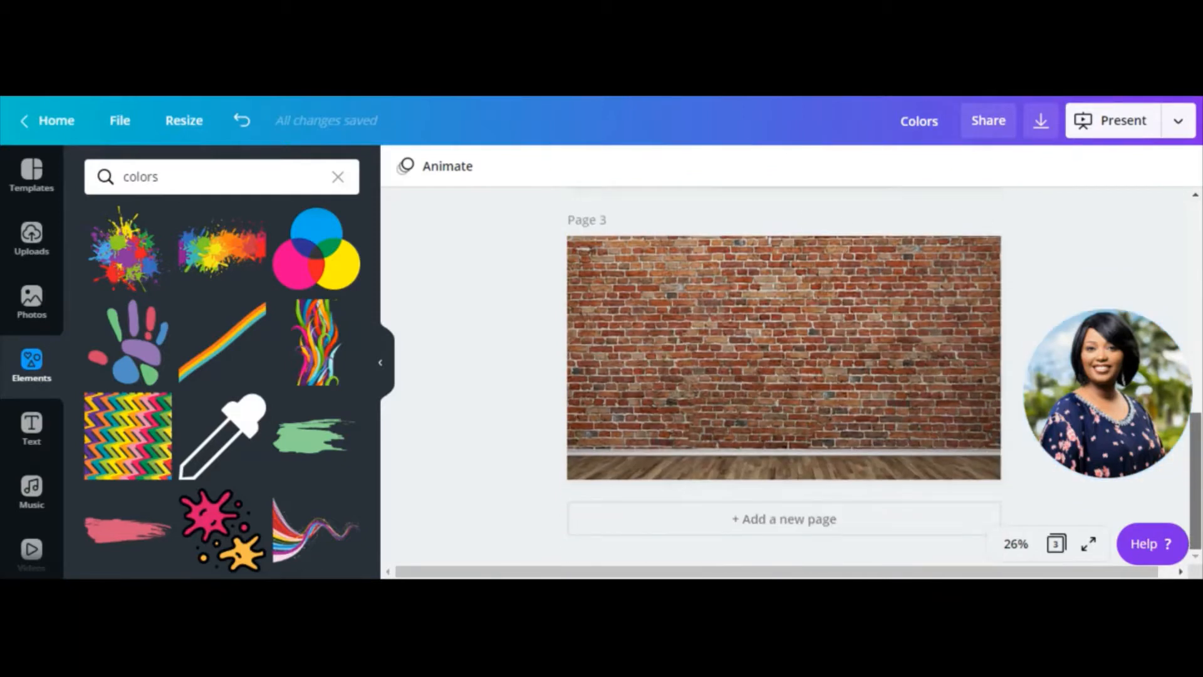
- Search the elements for "abc" instead and browse the graphics for a classroom wall decoration
click(335, 179)
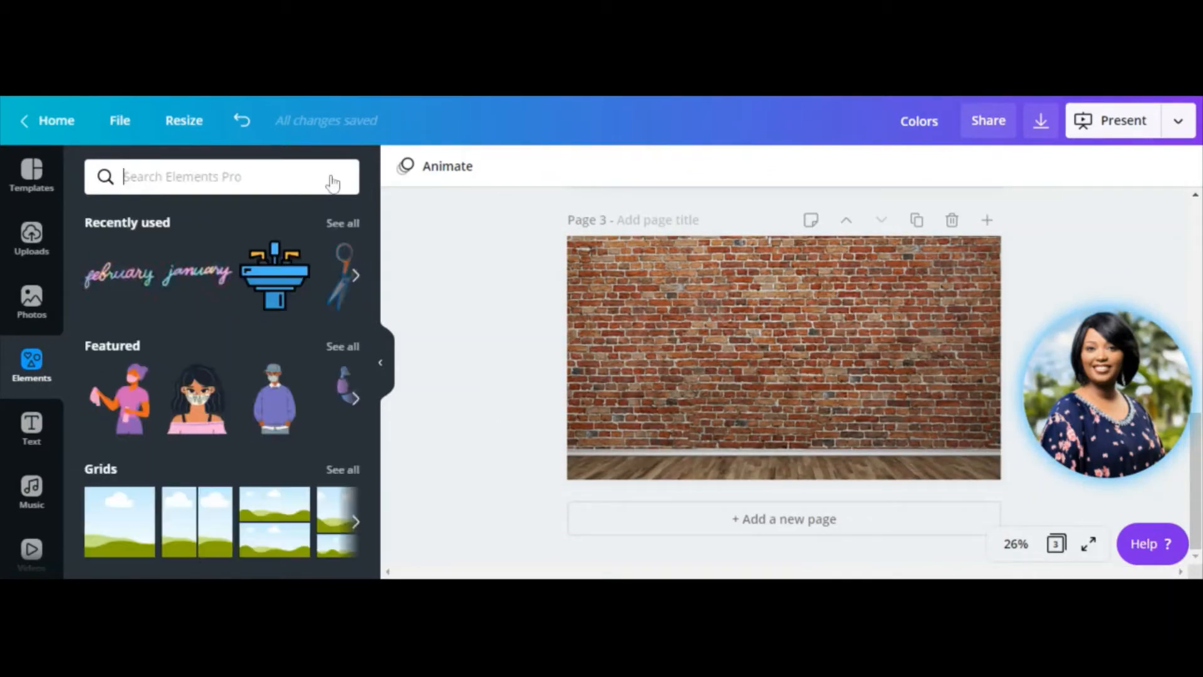
text(a)
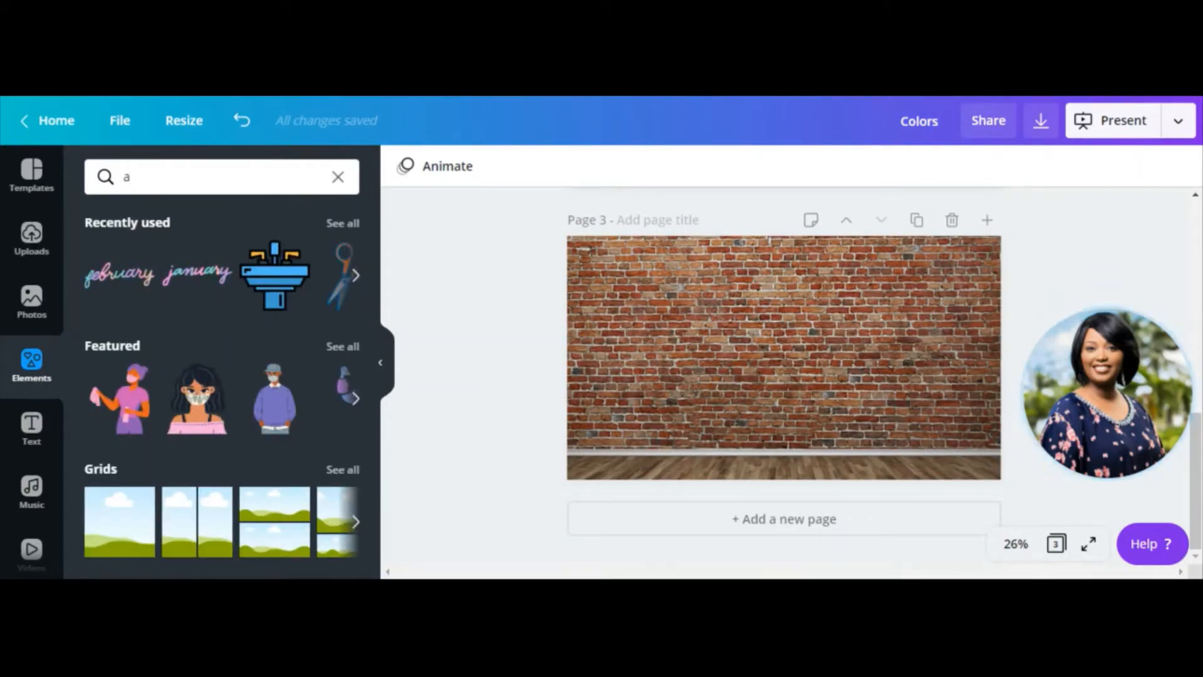
text(bc)
key(Return)
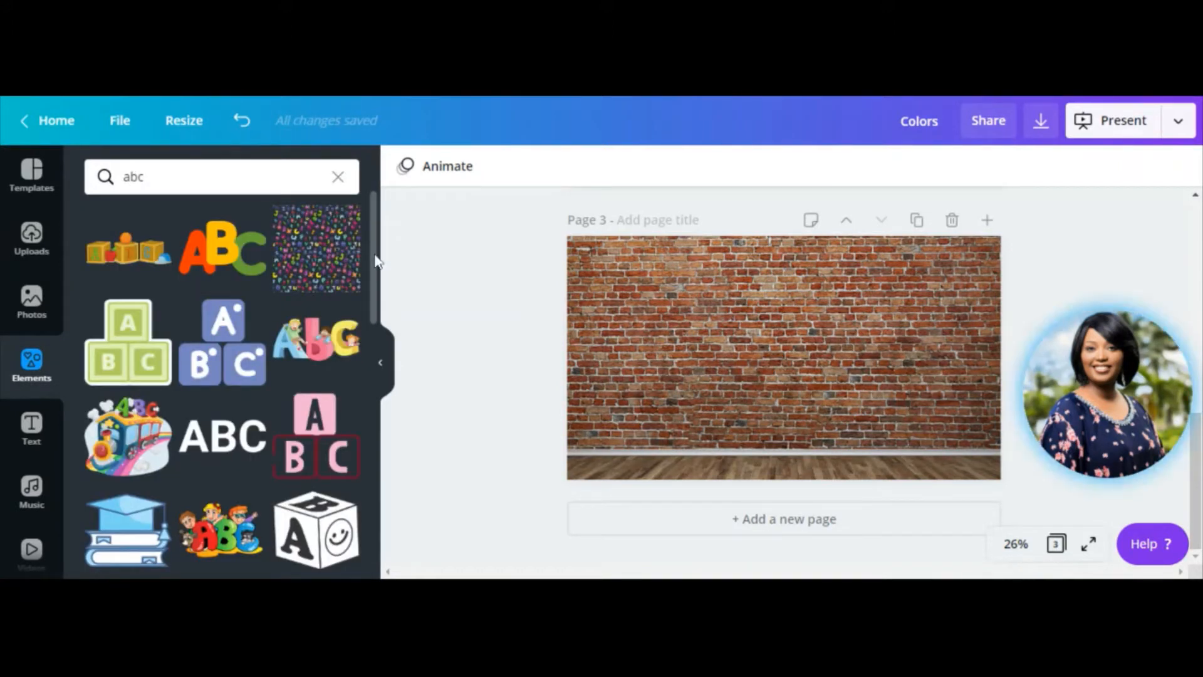
drag(376, 260, 395, 545)
scroll(378, 519, down, 2)
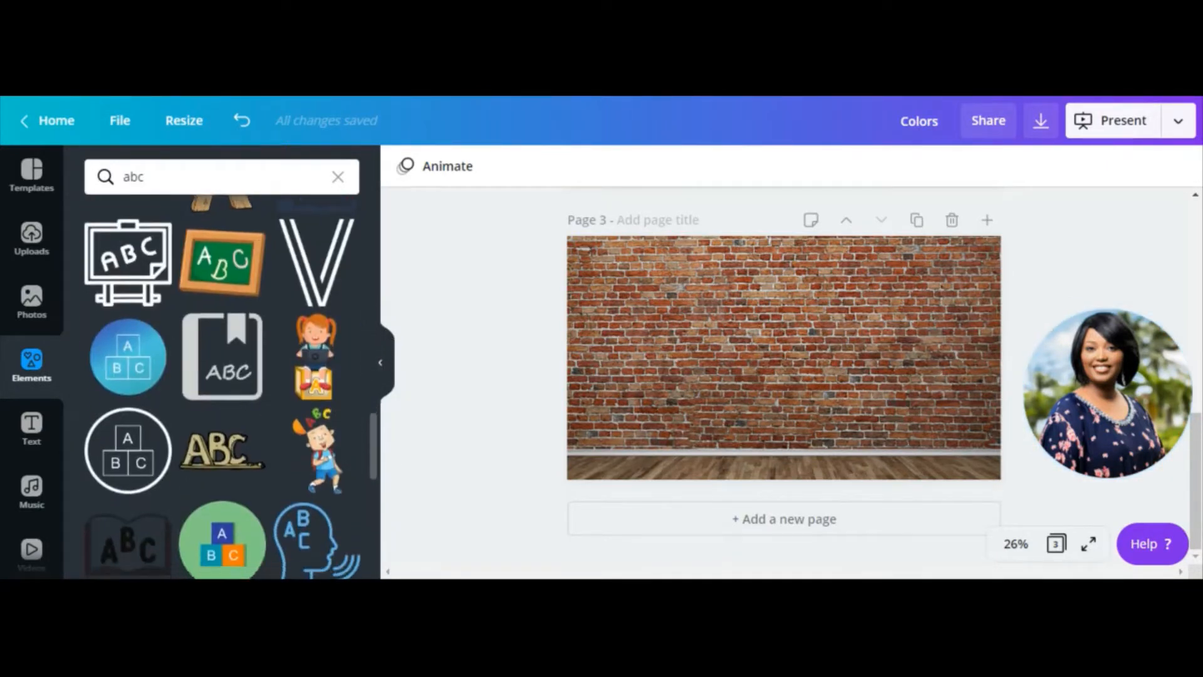
scroll(378, 519, down, 5)
scroll(377, 518, down, 5)
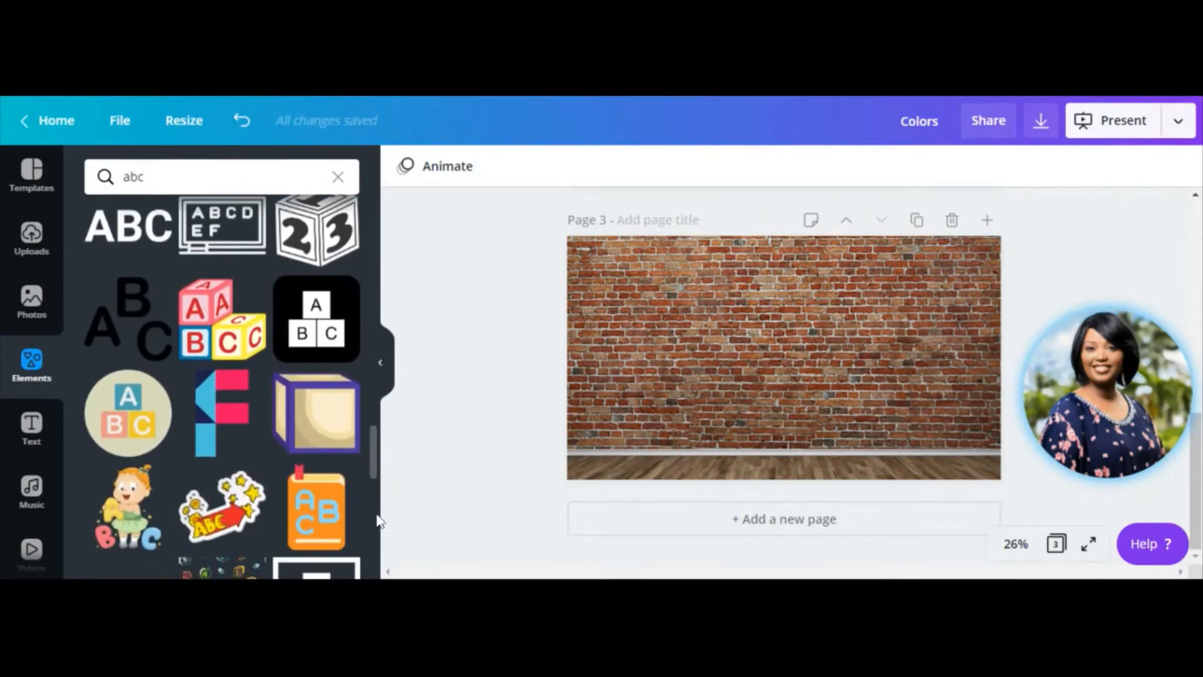
- Search the elements for "alphabet" and browse the letter graphics for a classroom wall decoration
click(337, 178)
text(alphabet)
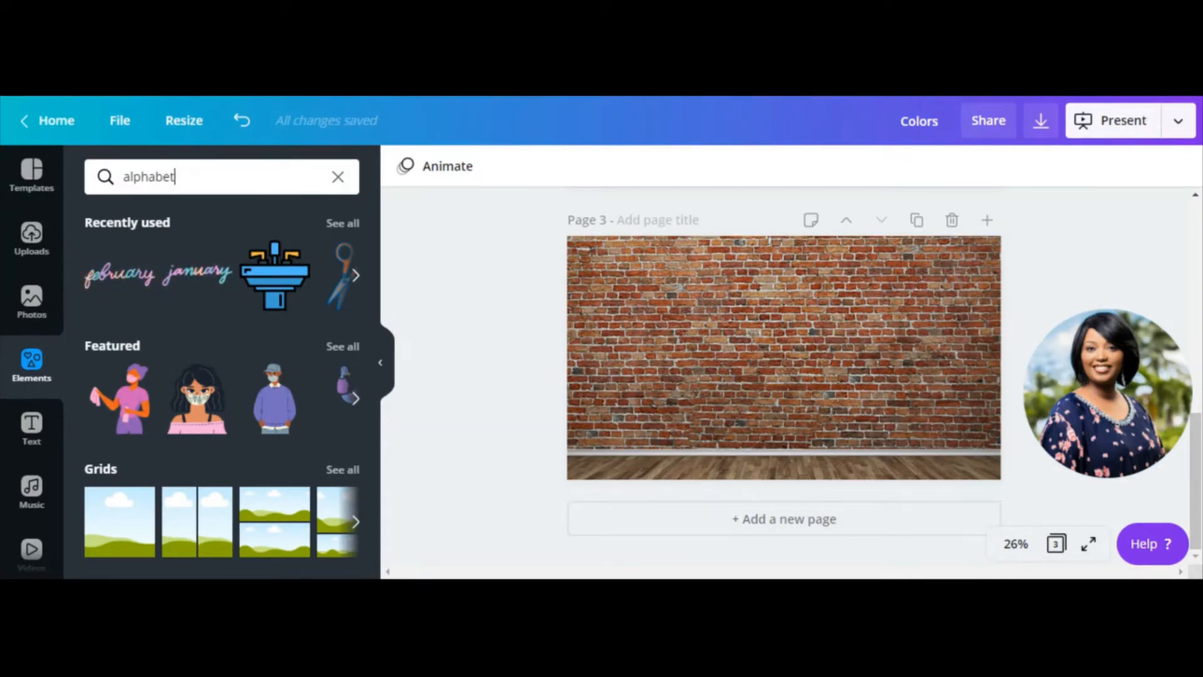
key(Return)
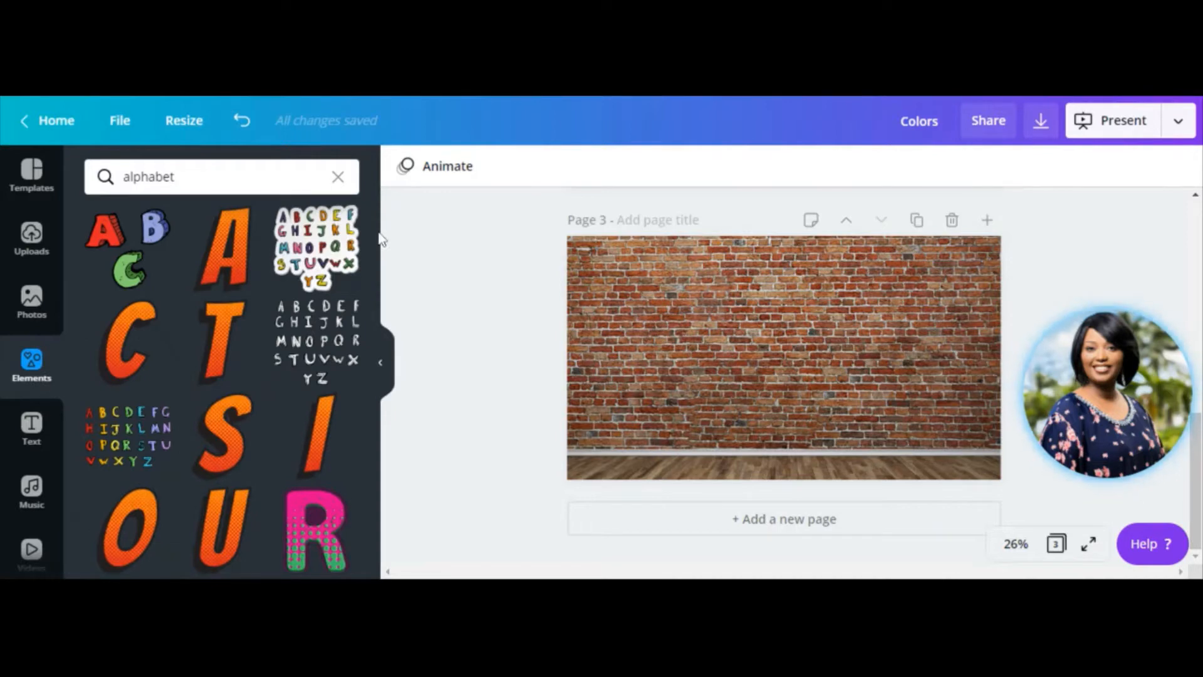
scroll(370, 230, down, 10)
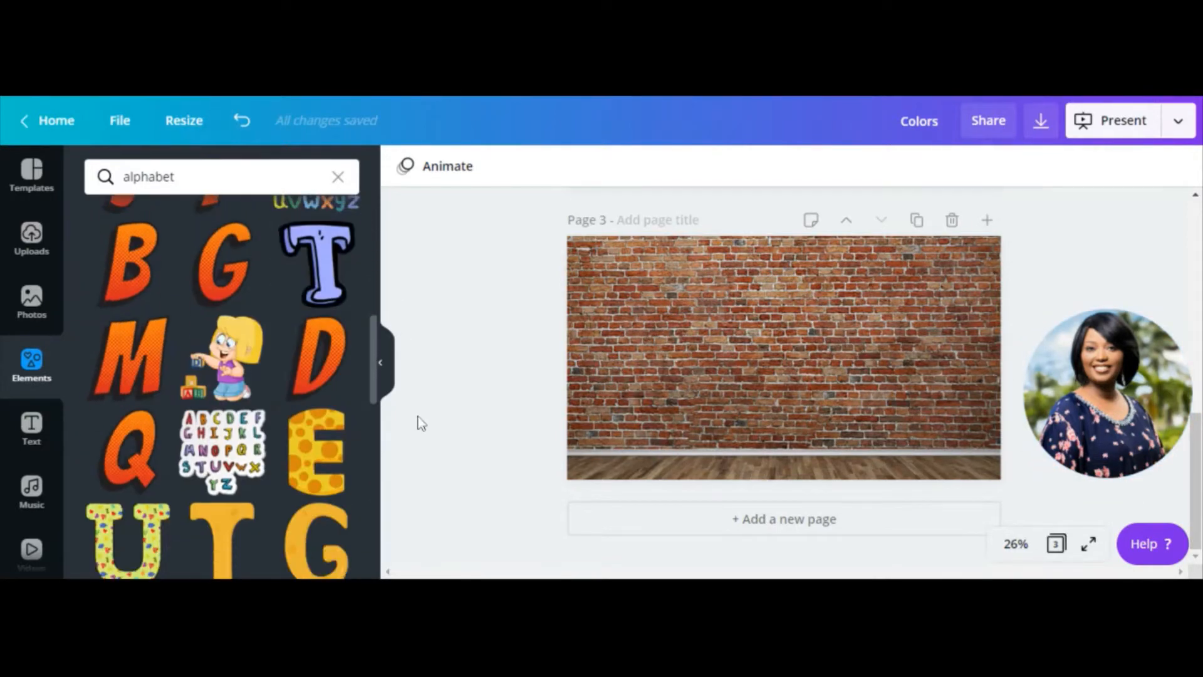
drag(418, 416, 433, 626)
scroll(231, 386, down, 3)
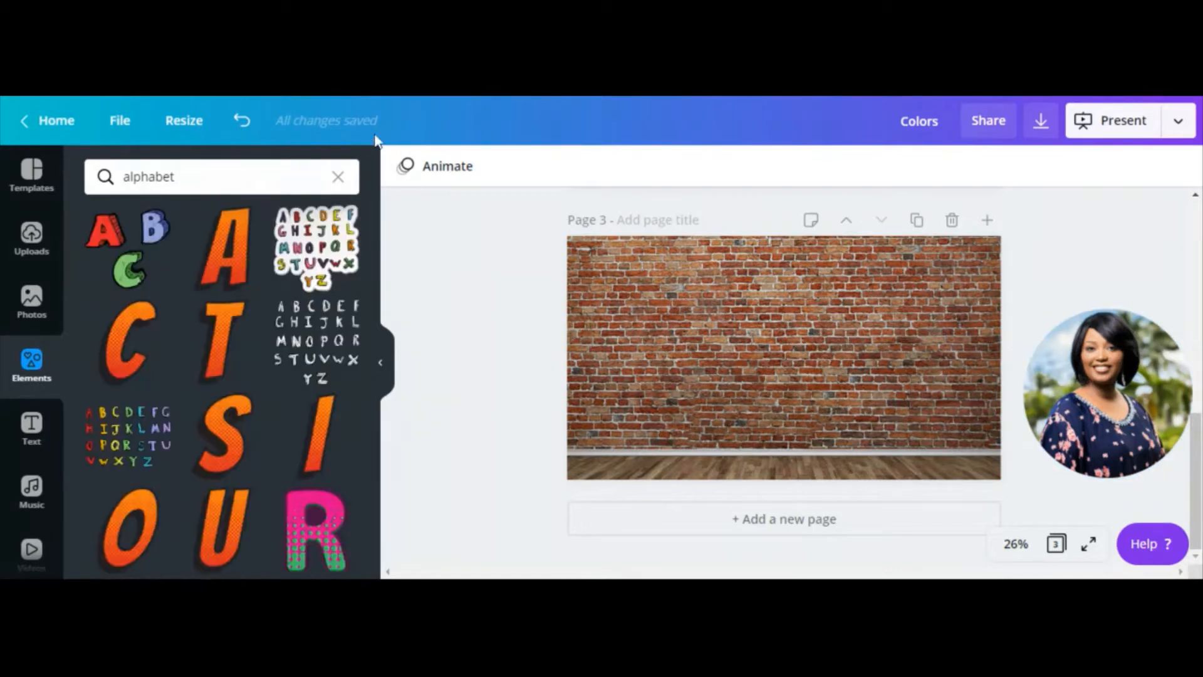
- Search the elements for "colors" and add the graphic of multicoloured wavy strands to page 3
click(338, 177)
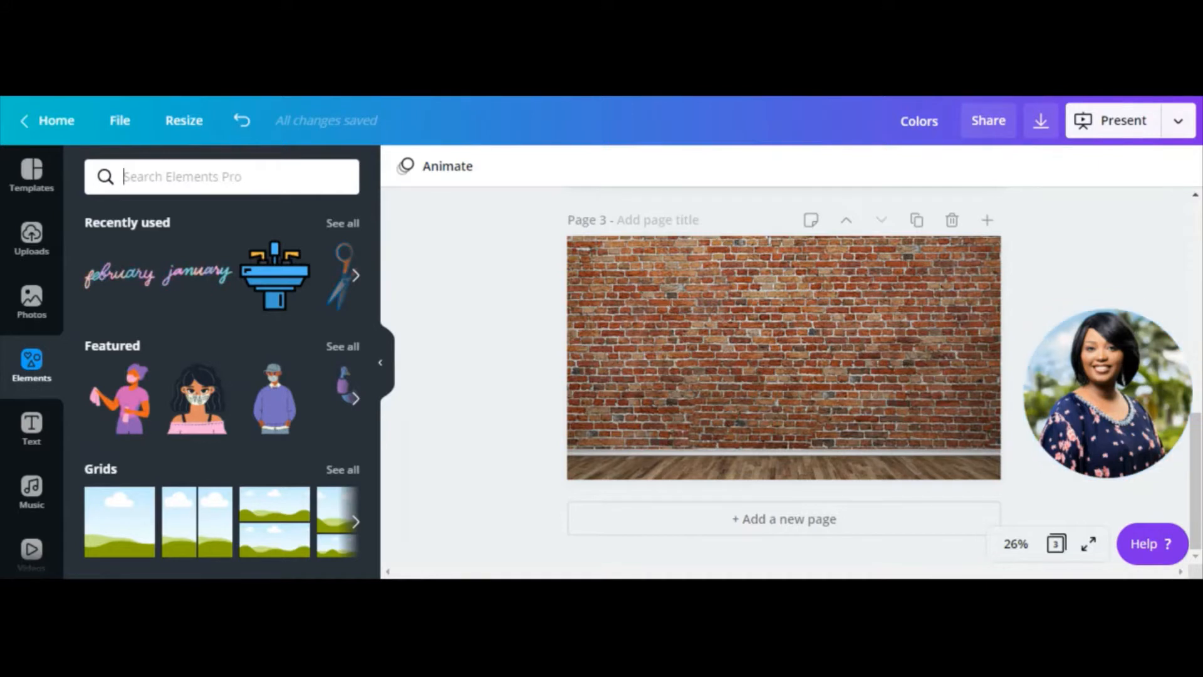
text(colors)
key(Return)
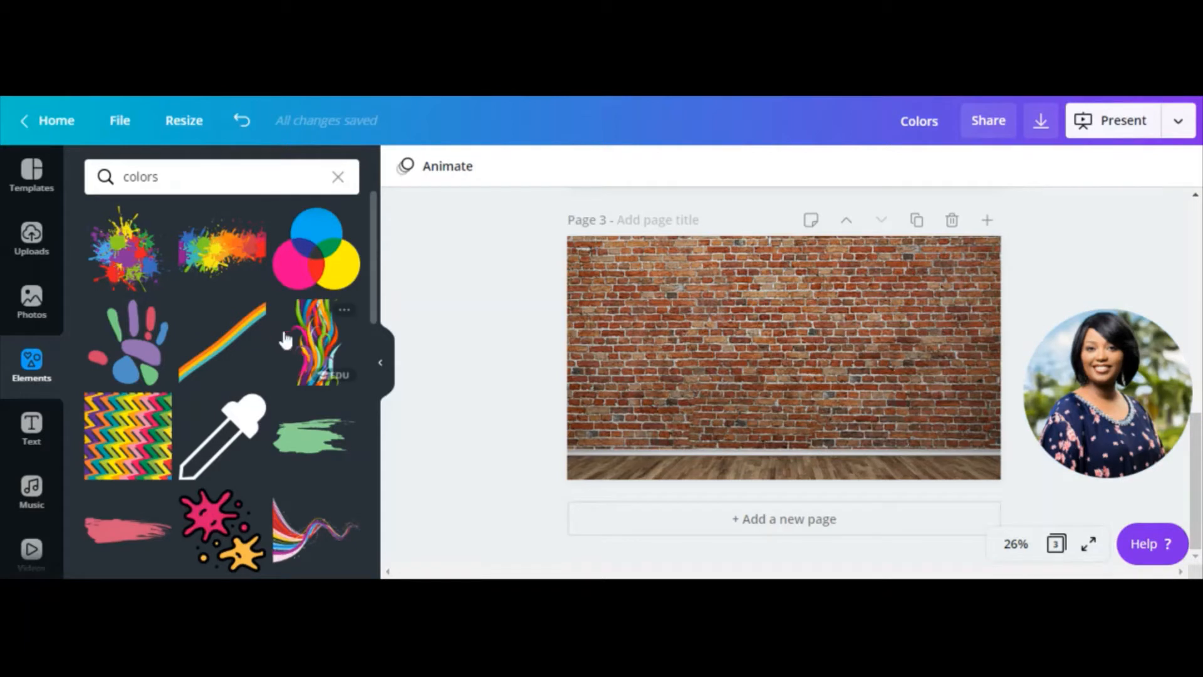
click(330, 351)
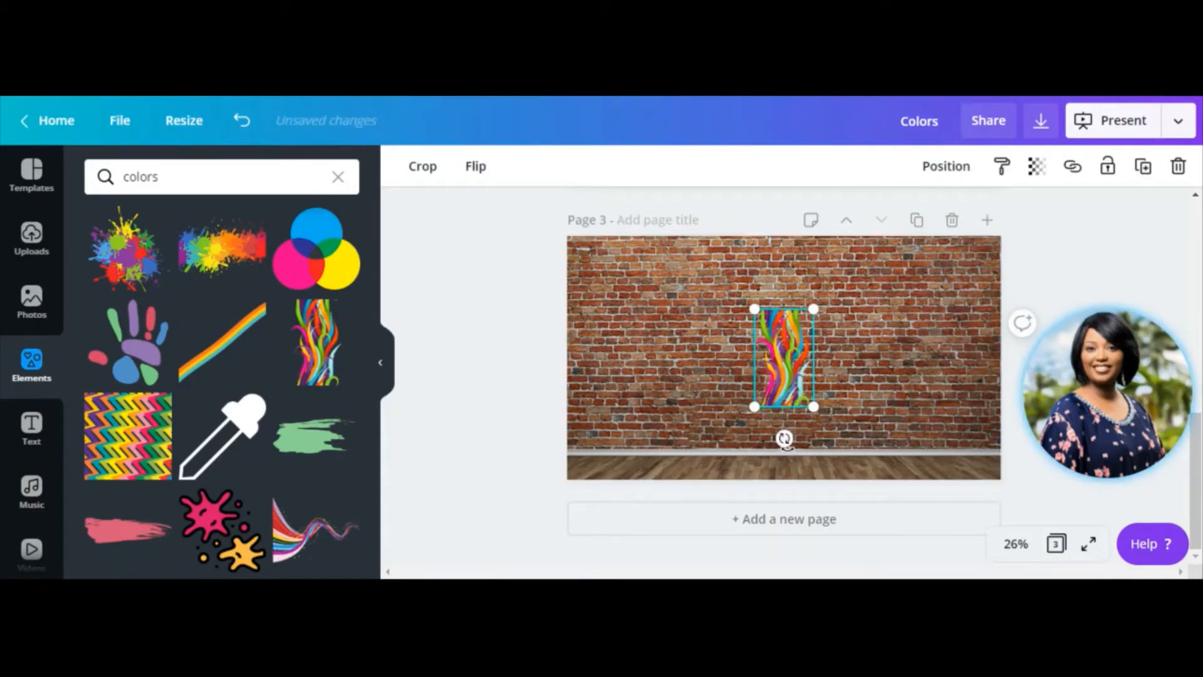
- Rotate the wavy graphic 90° so it lies horizontally, and fit it slightly smaller into the upper-left corner of the brick wall
drag(784, 438, 733, 422)
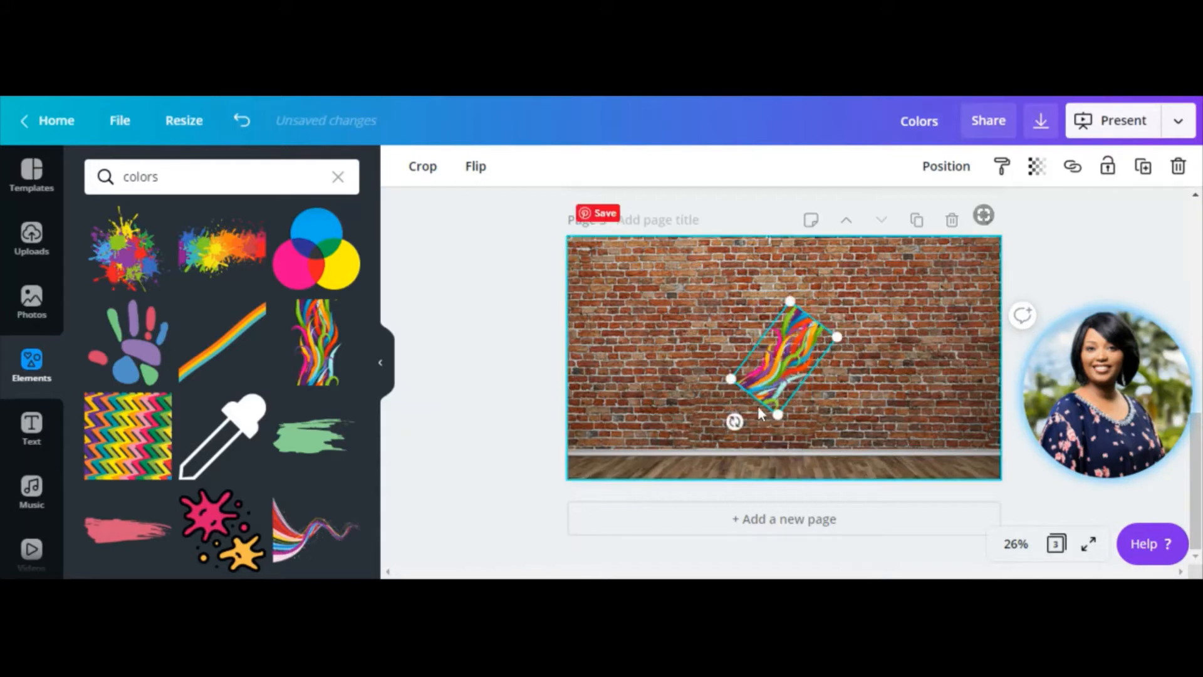
mouse_move(688, 373)
mouse_down()
mouse_move(691, 326)
mouse_move(697, 358)
mouse_up()
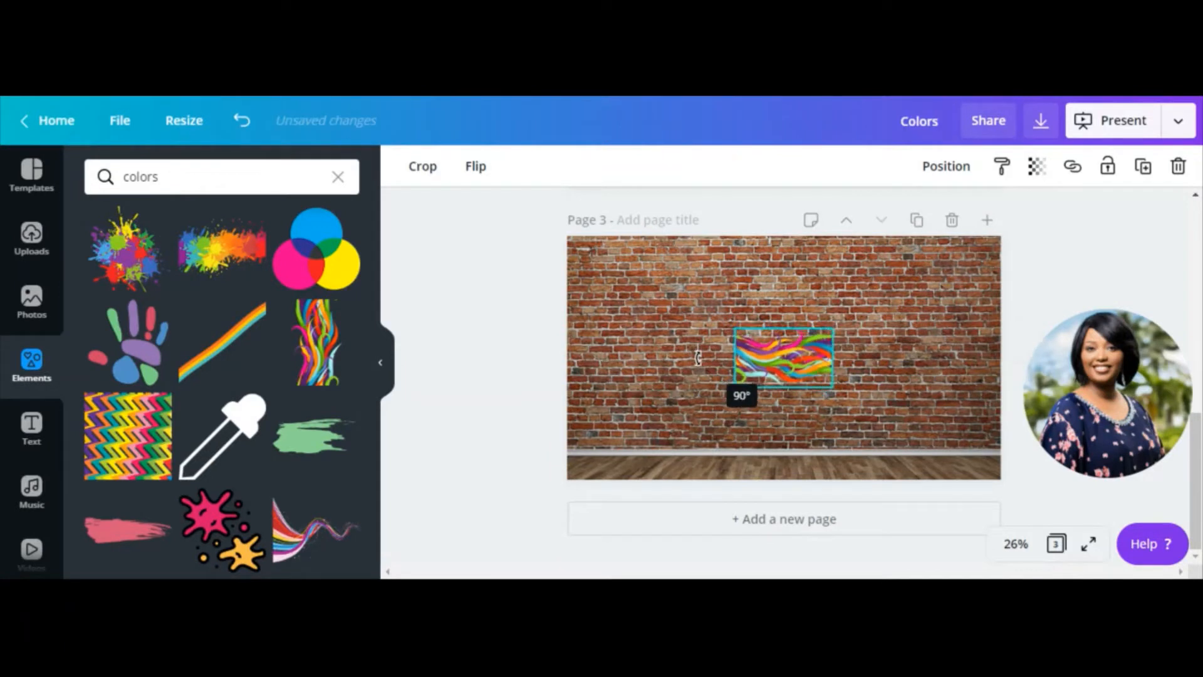
mouse_move(804, 369)
mouse_down()
mouse_move(654, 315)
mouse_move(597, 278)
mouse_move(631, 281)
mouse_up()
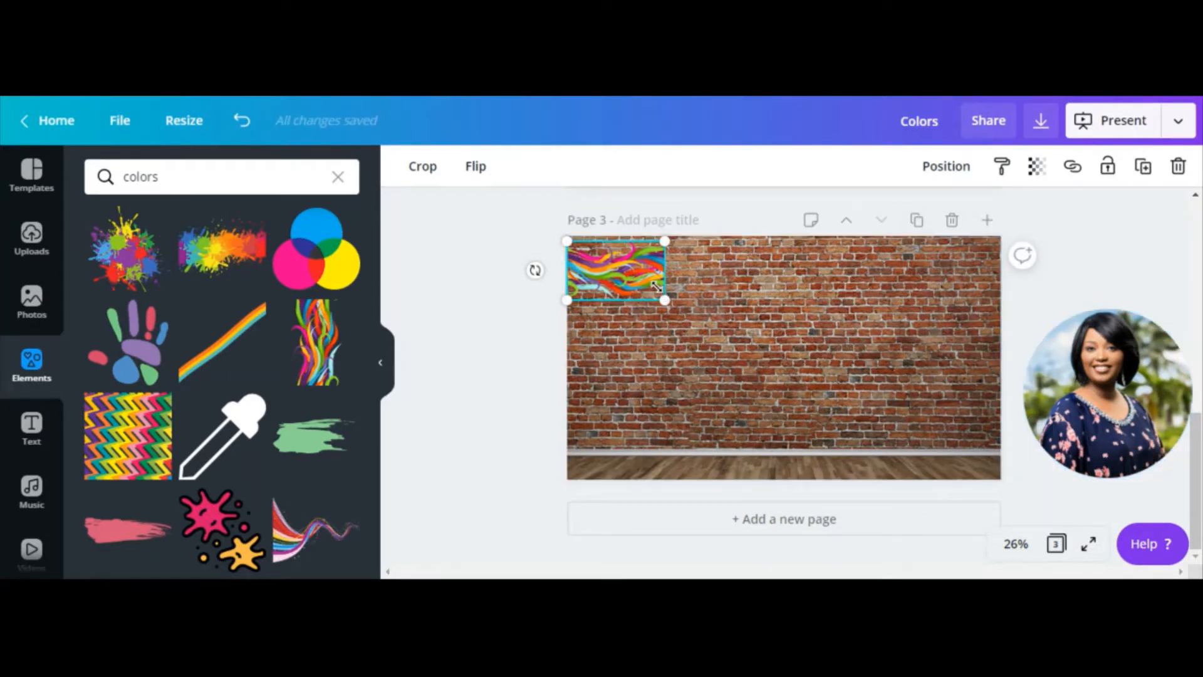
drag(655, 287, 655, 289)
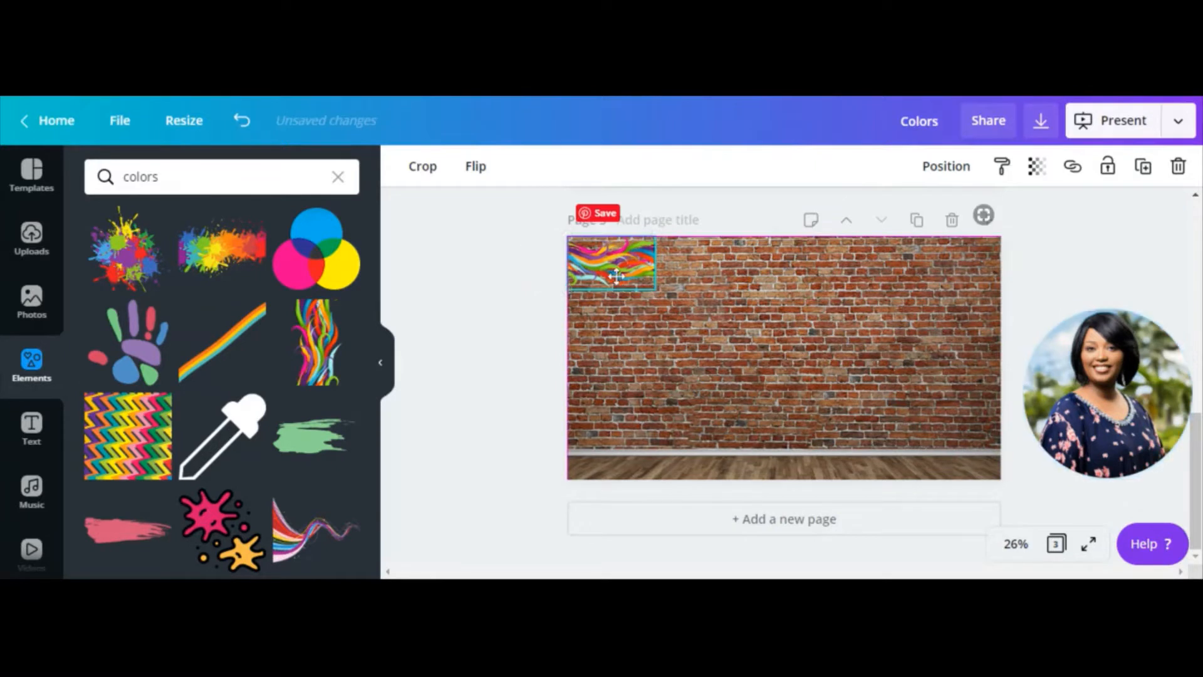
- Duplicate the wavy graphic twice and line the copies up beside it along the wall's upper edge
click(1142, 167)
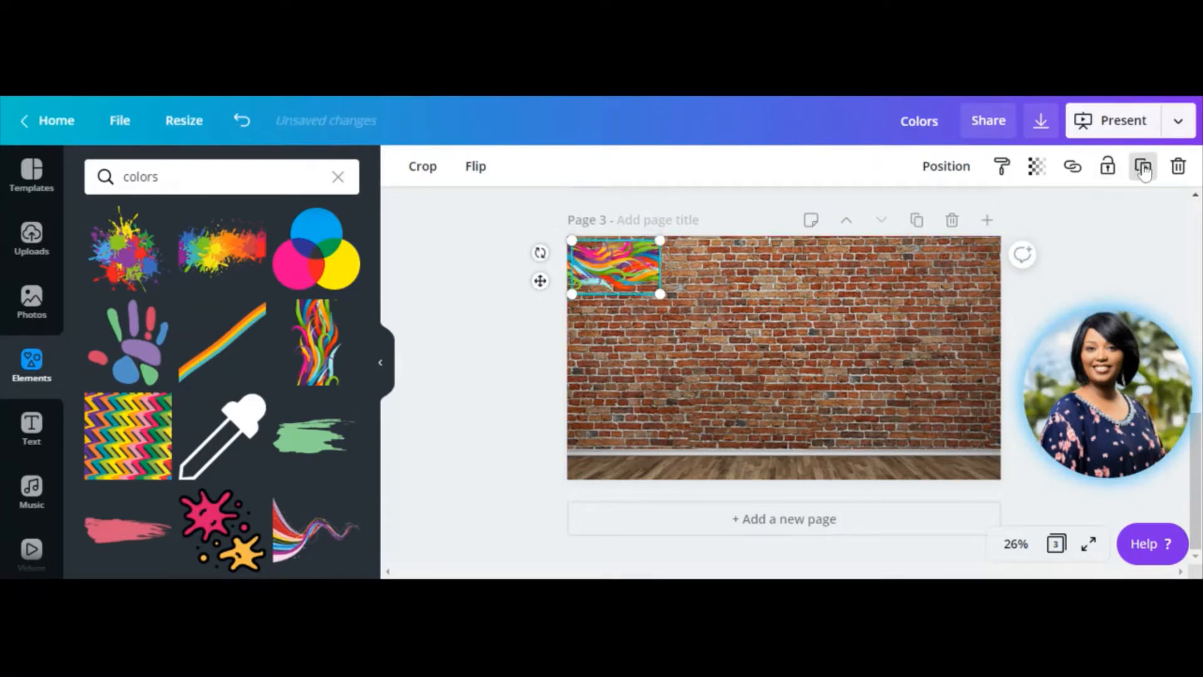
mouse_move(616, 292)
mouse_down()
mouse_move(720, 265)
mouse_move(699, 272)
mouse_up()
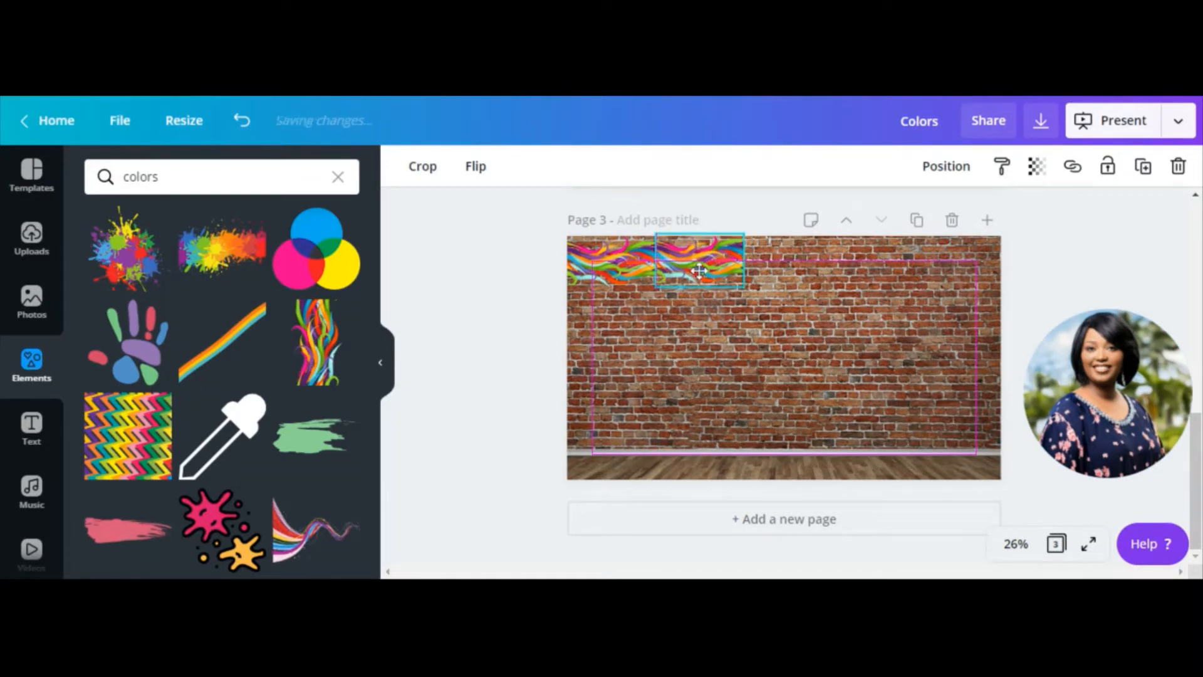
drag(699, 271, 777, 264)
click(1142, 167)
- Group the three wavy graphics along the upper edge of the wall
click(588, 264)
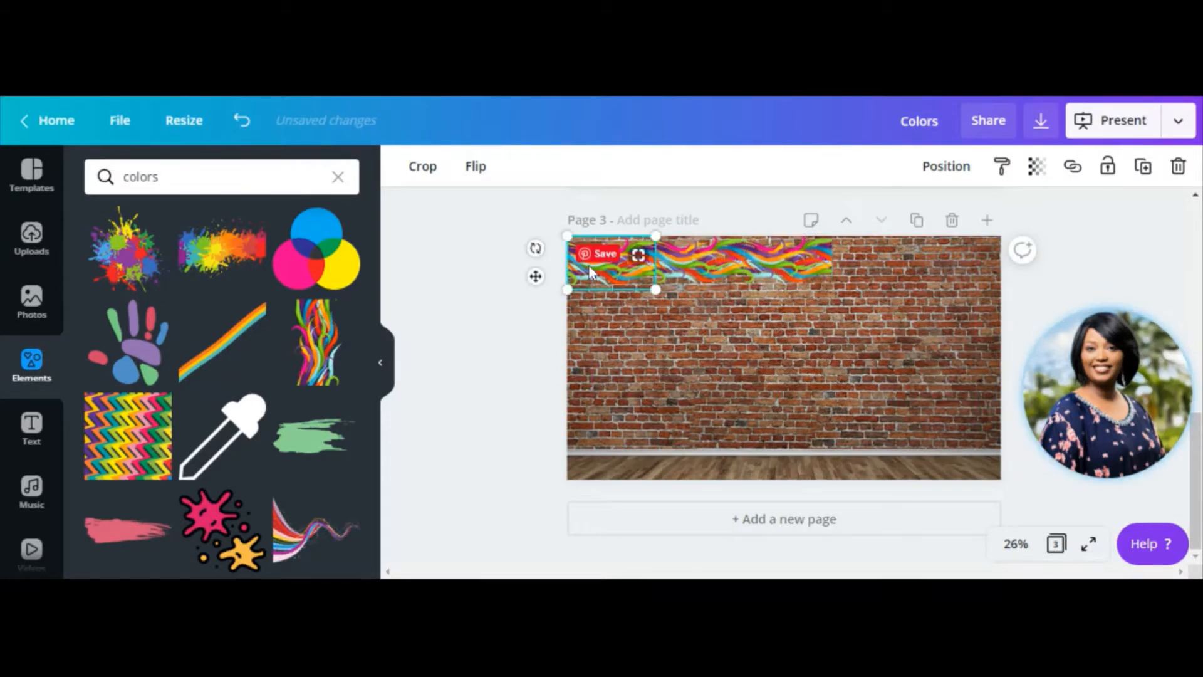
shift+click(698, 260)
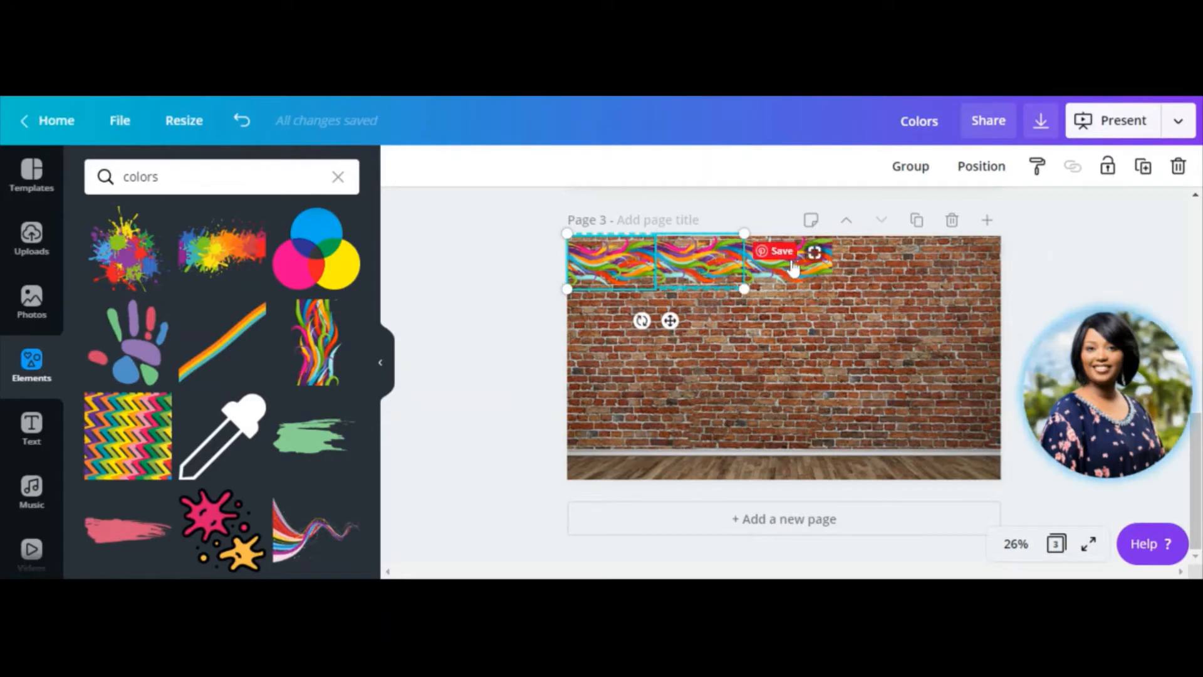
click(790, 262)
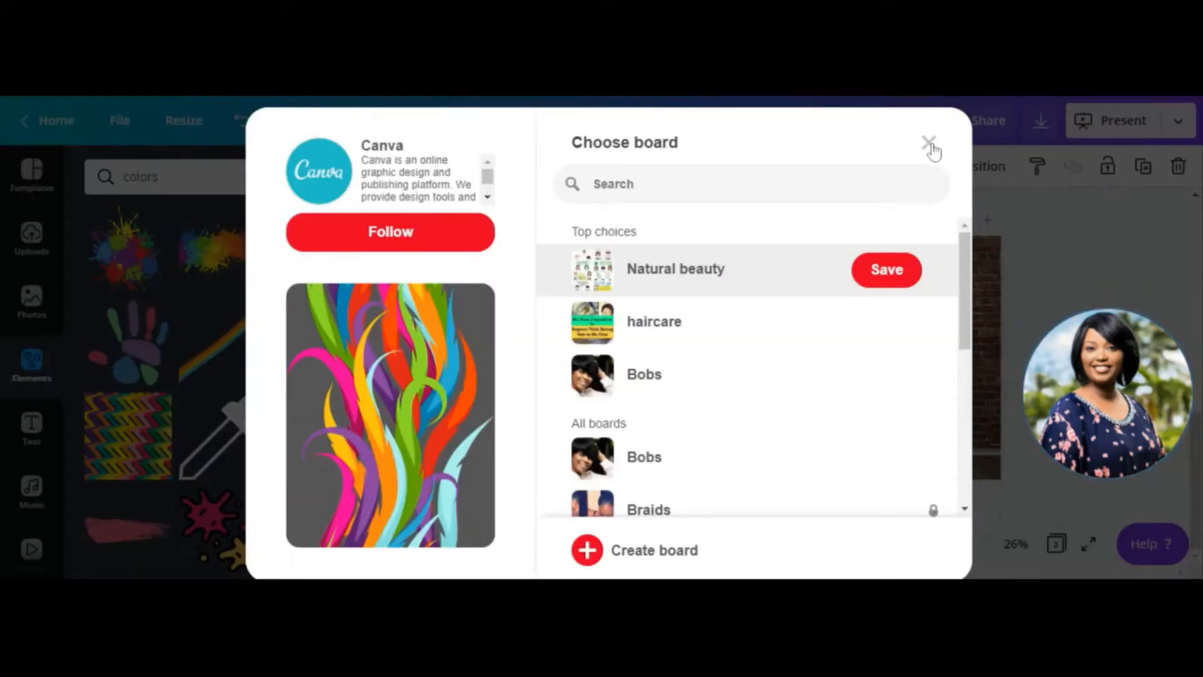
click(928, 144)
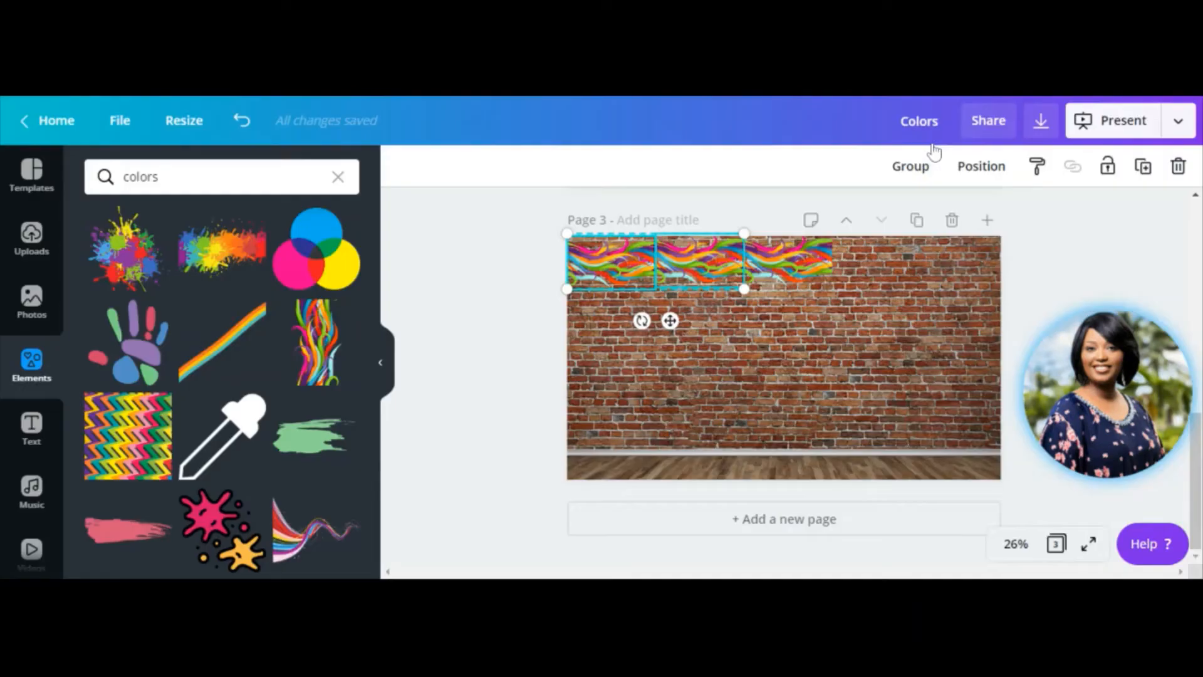
shift+click(791, 273)
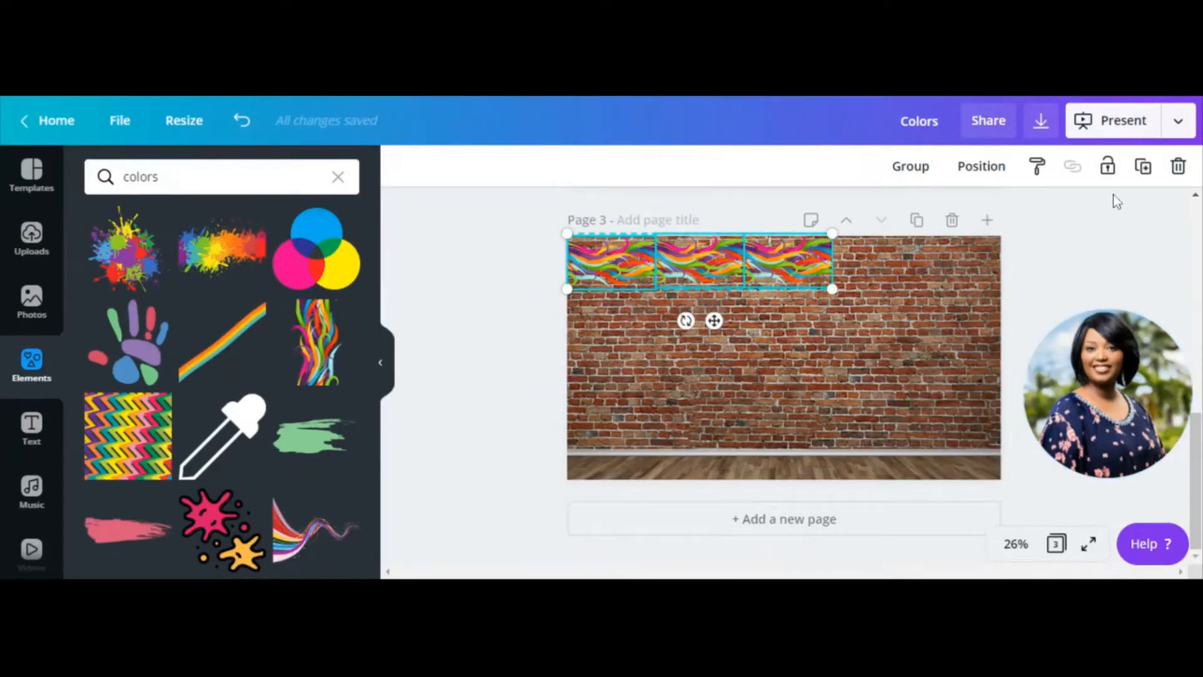
click(911, 181)
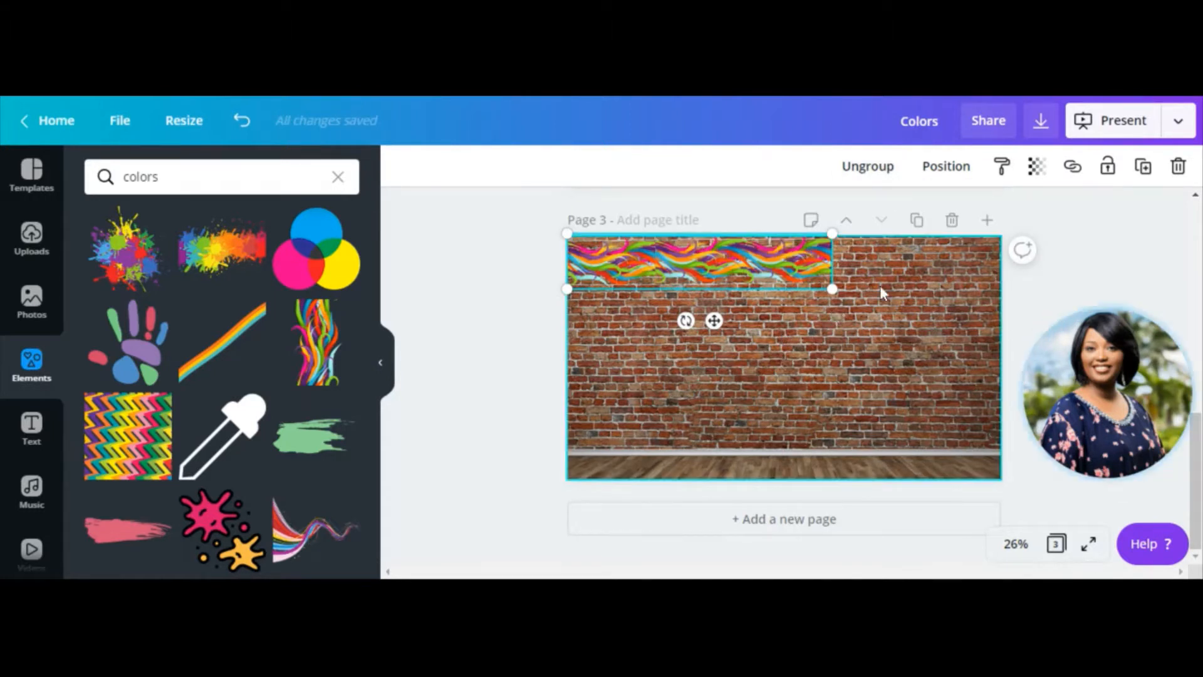
- Duplicate the grouped border and place the copy beside it so the border reaches the page's right edge
click(1143, 166)
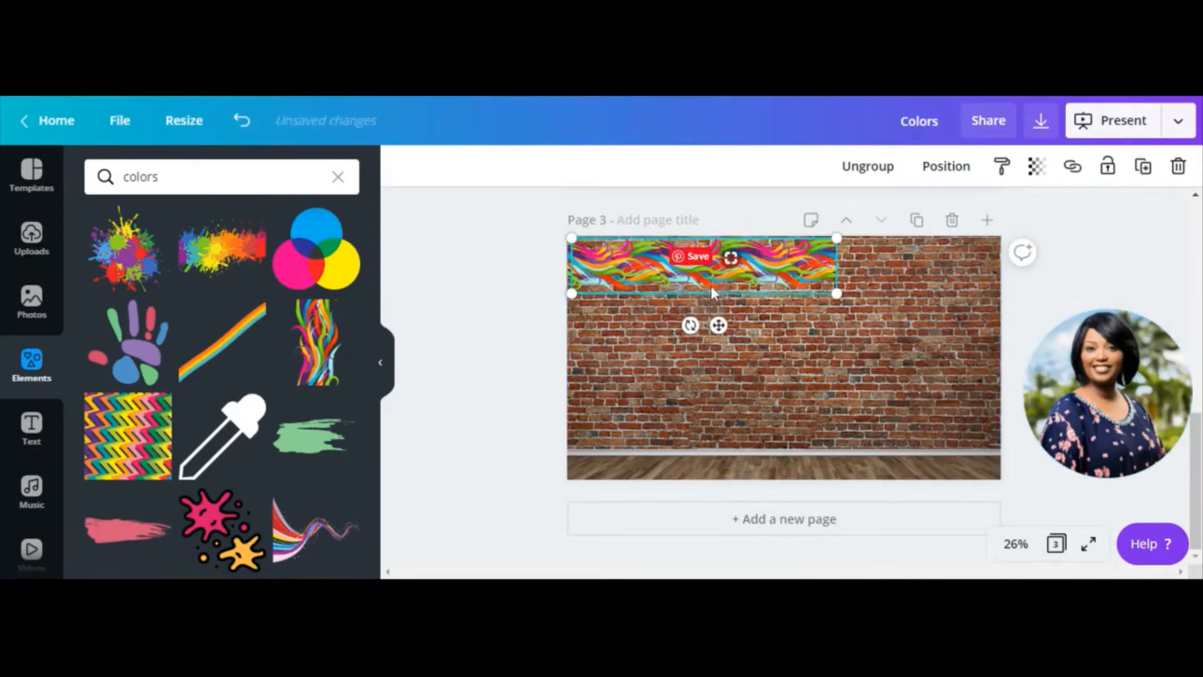
mouse_move(710, 285)
mouse_down()
mouse_move(993, 263)
mouse_move(978, 263)
mouse_up()
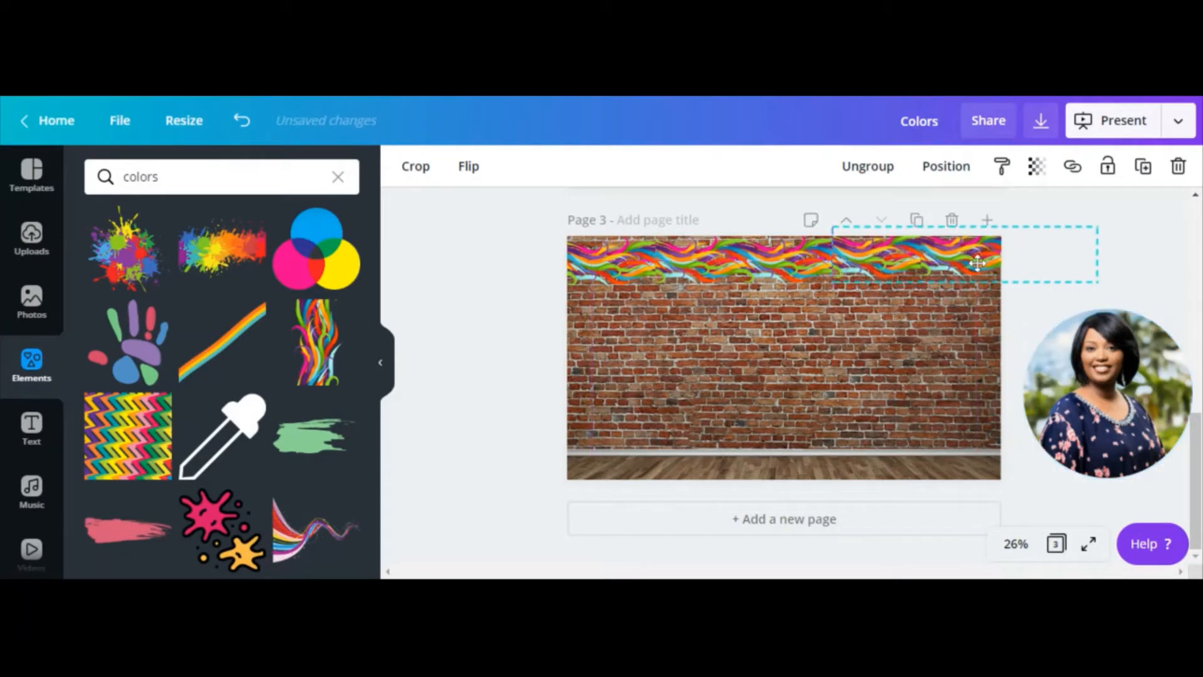
click(856, 377)
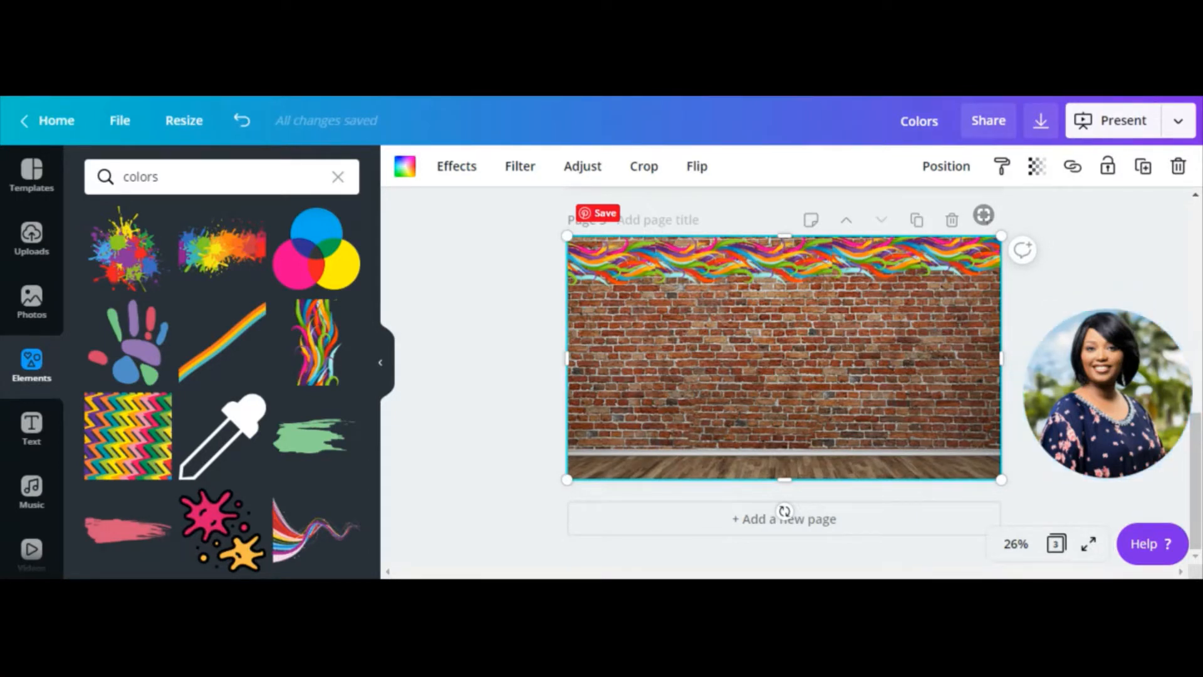
- Search the elements for "white board" and browse the board graphics
click(338, 177)
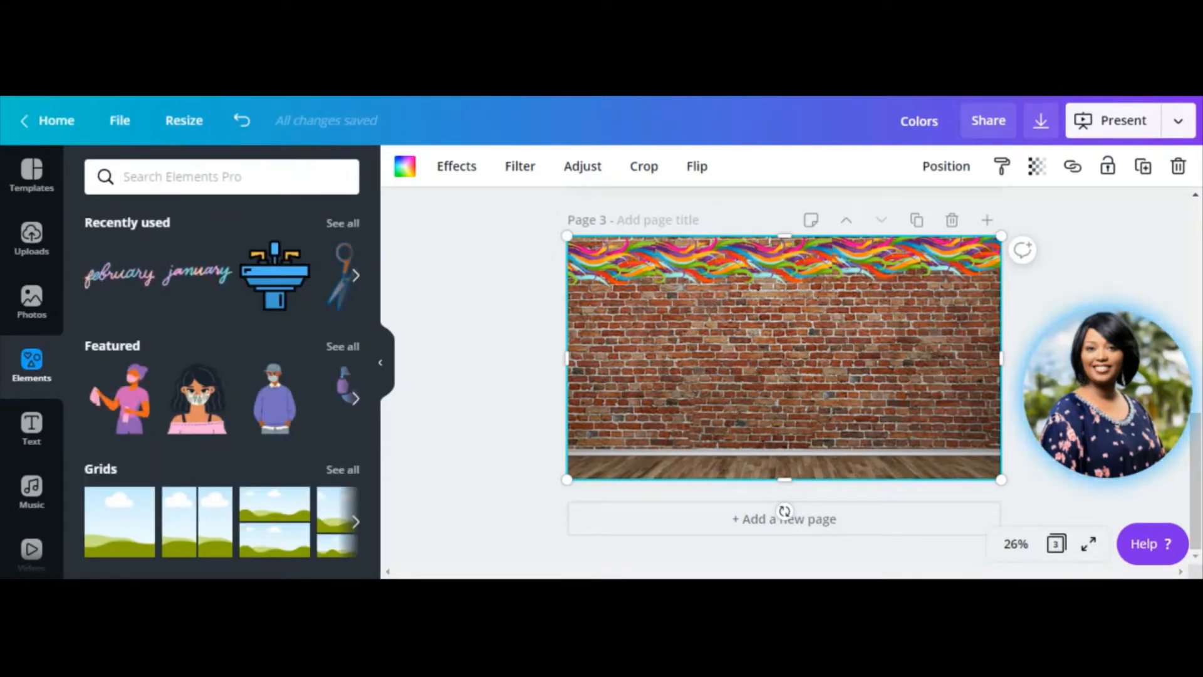
text(white)
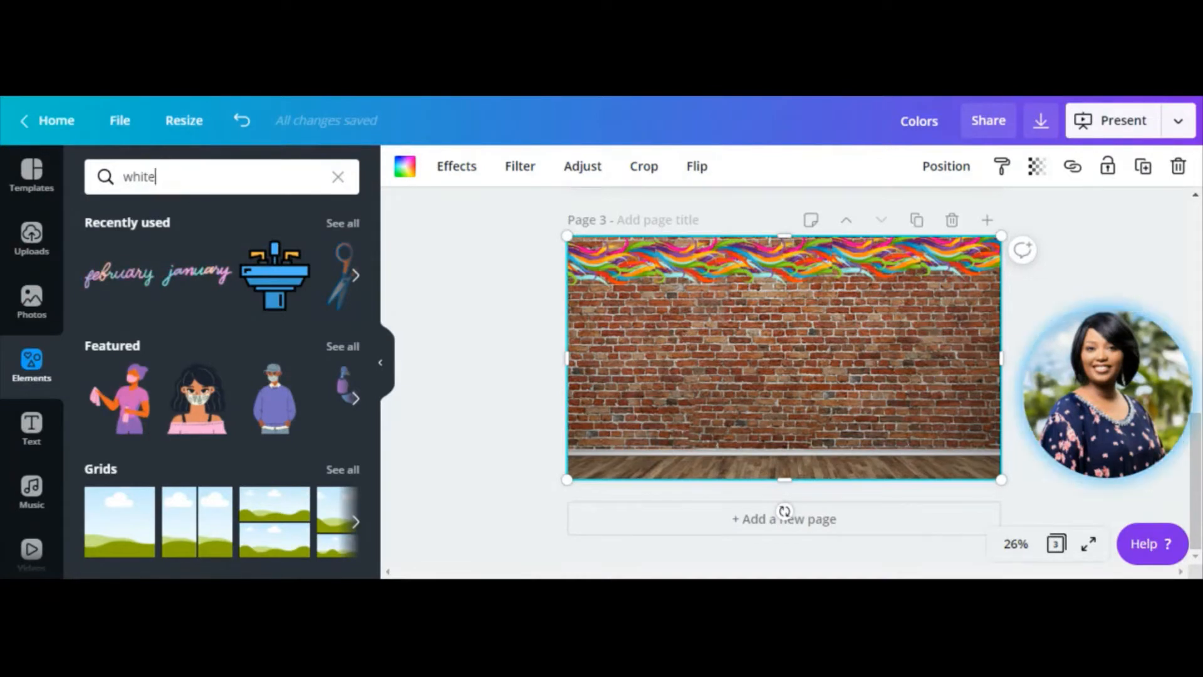
text( board)
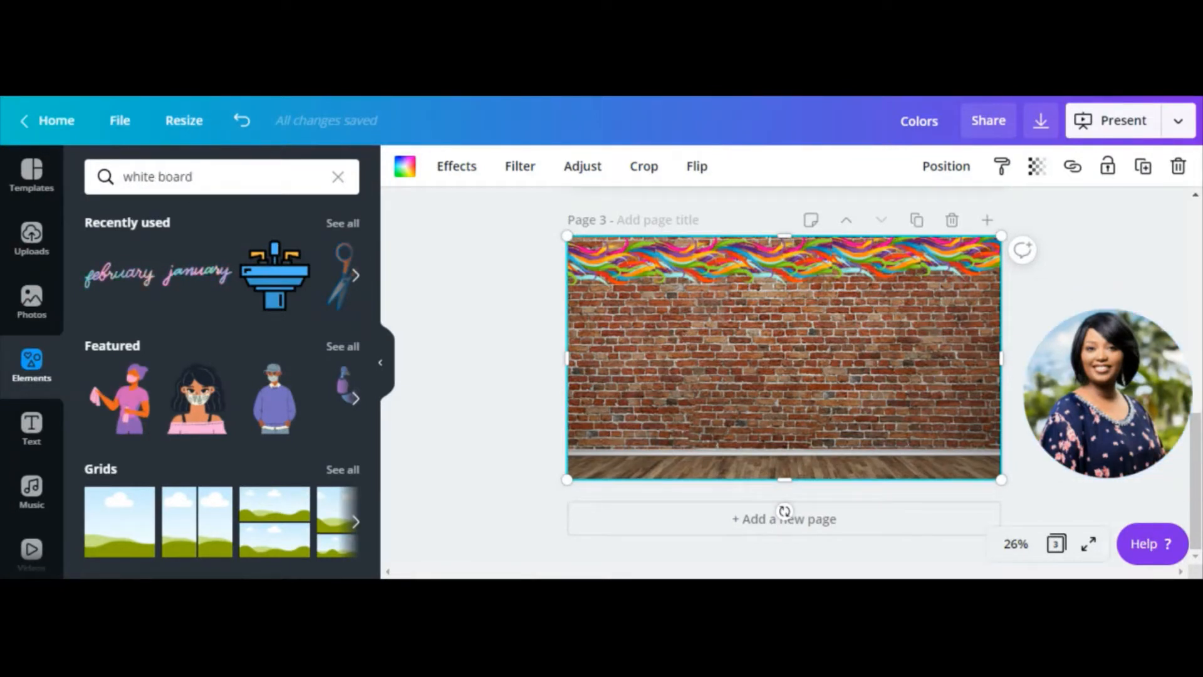
key(Return)
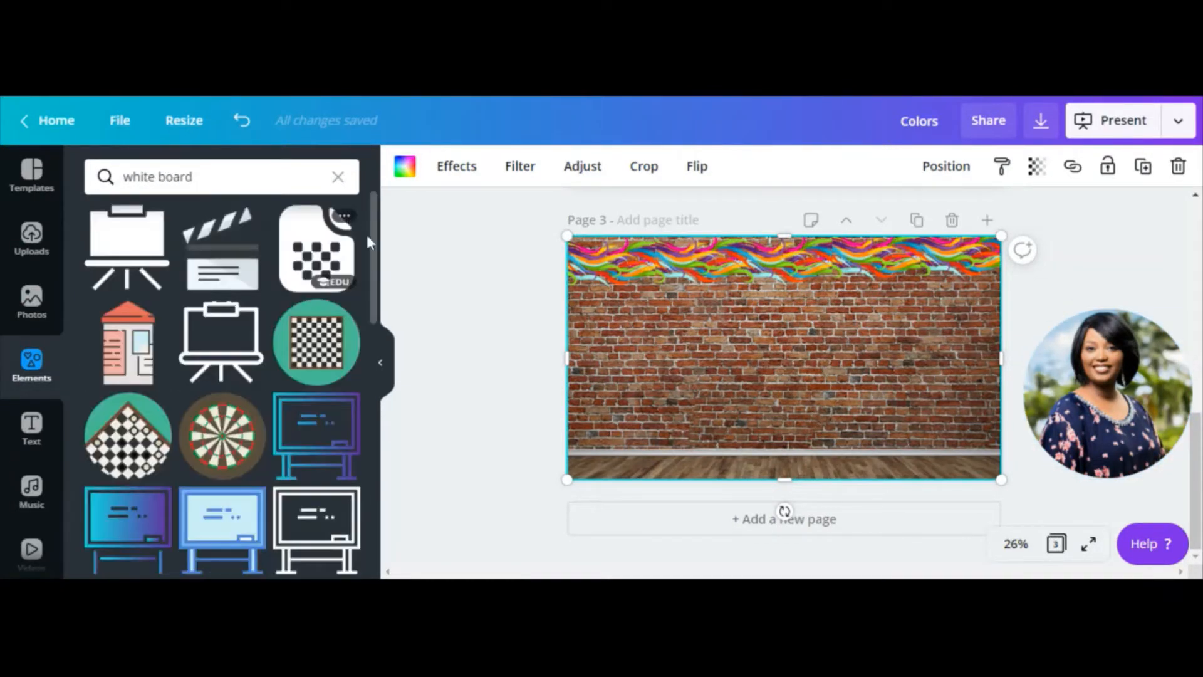
drag(376, 268, 403, 527)
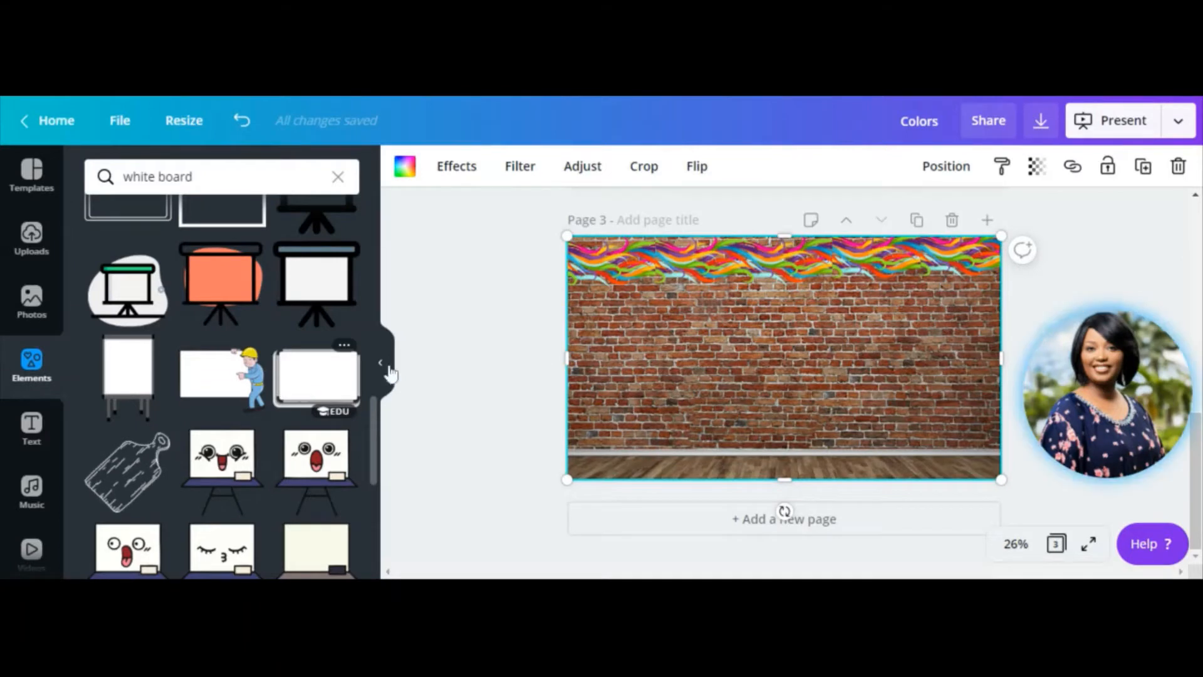
- Check the whiteboard on the page 2 classroom for reference, and look further through the board graphics
scroll(1200, 398, up, 4)
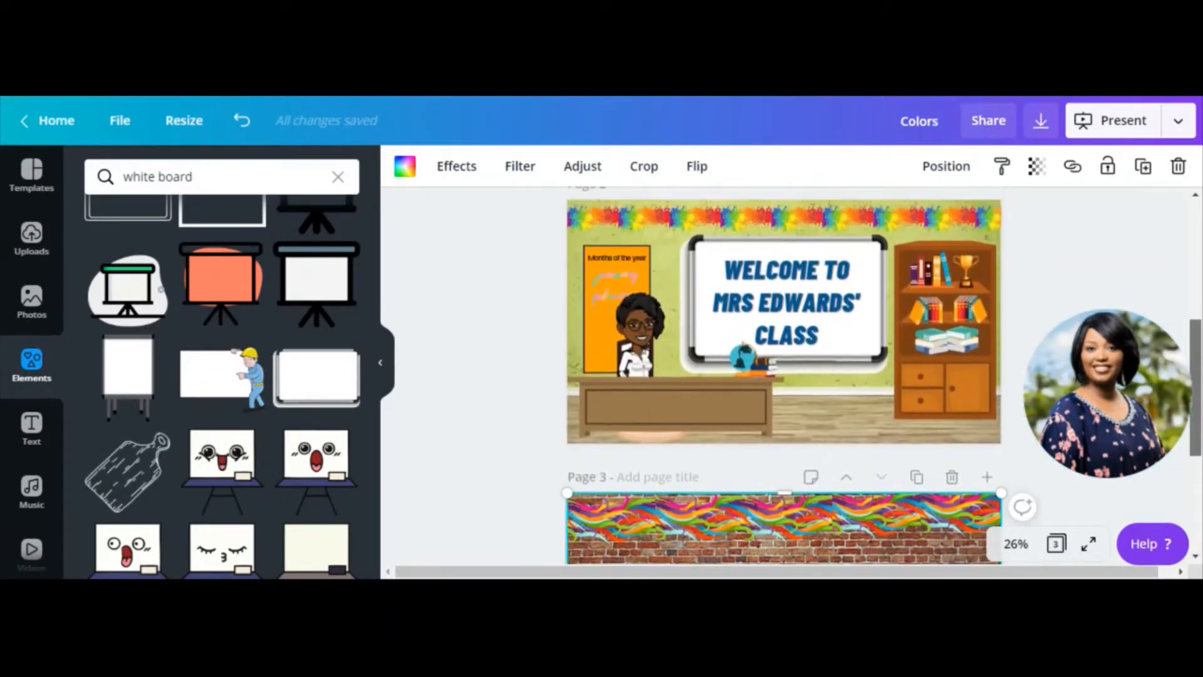
drag(1195, 387, 1196, 464)
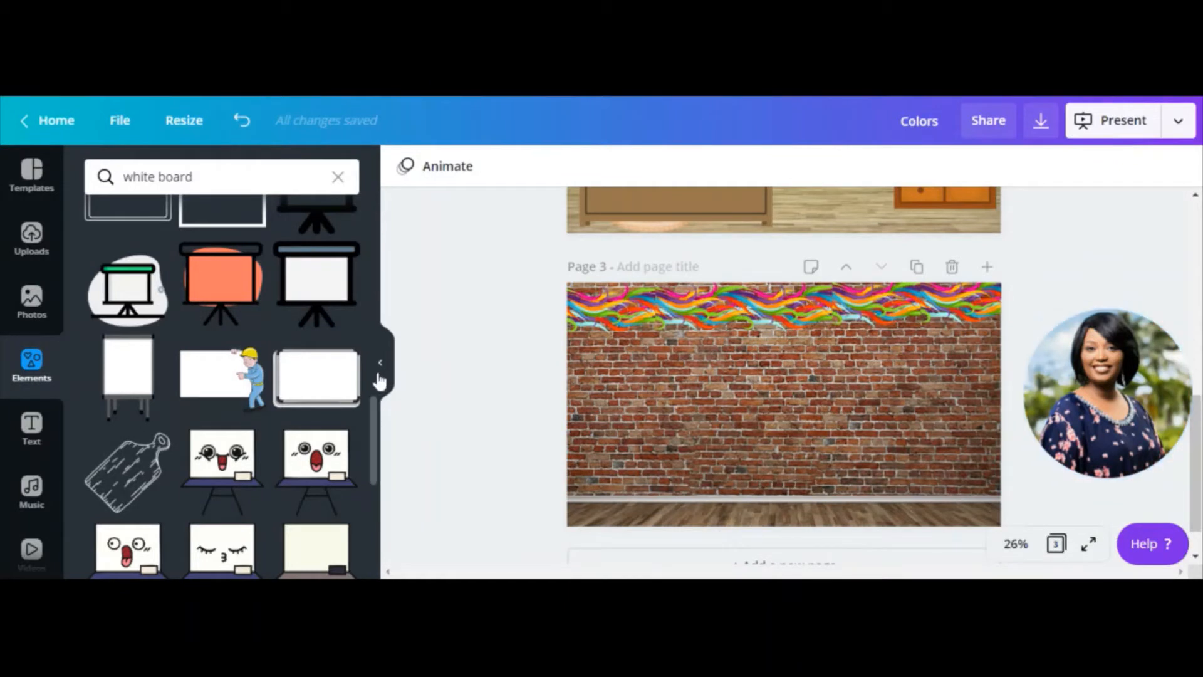
drag(376, 421, 372, 366)
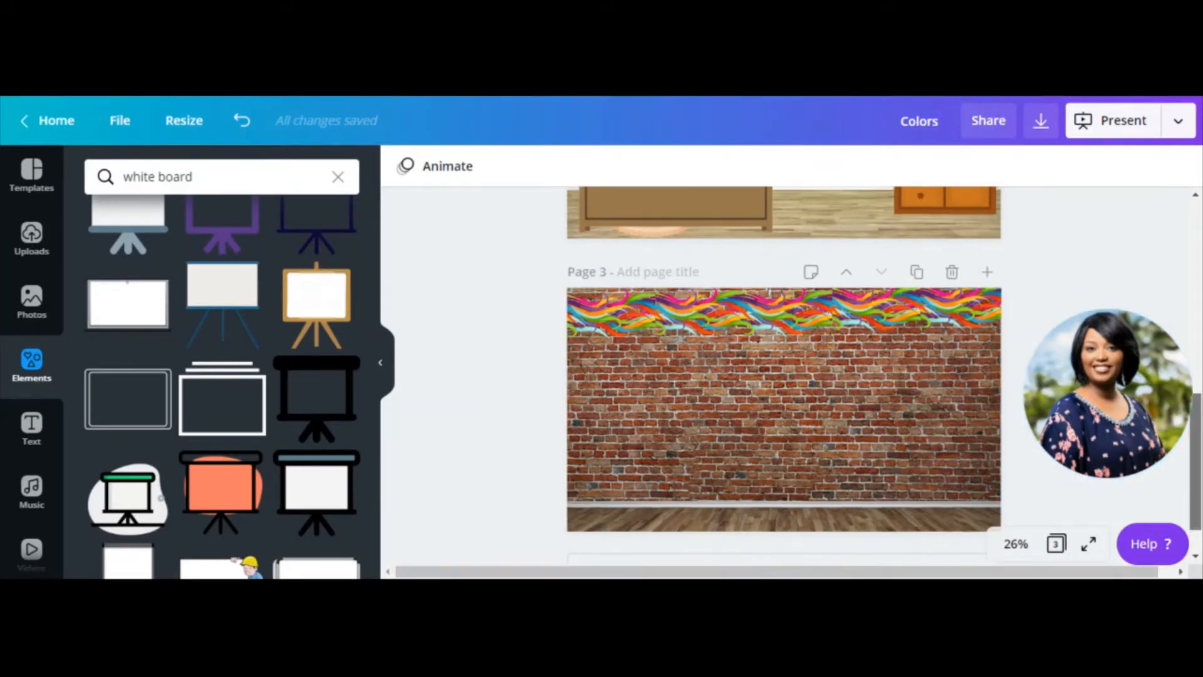
scroll(792, 363, up, 3)
scroll(871, 334, up, 2)
scroll(871, 334, down, 6)
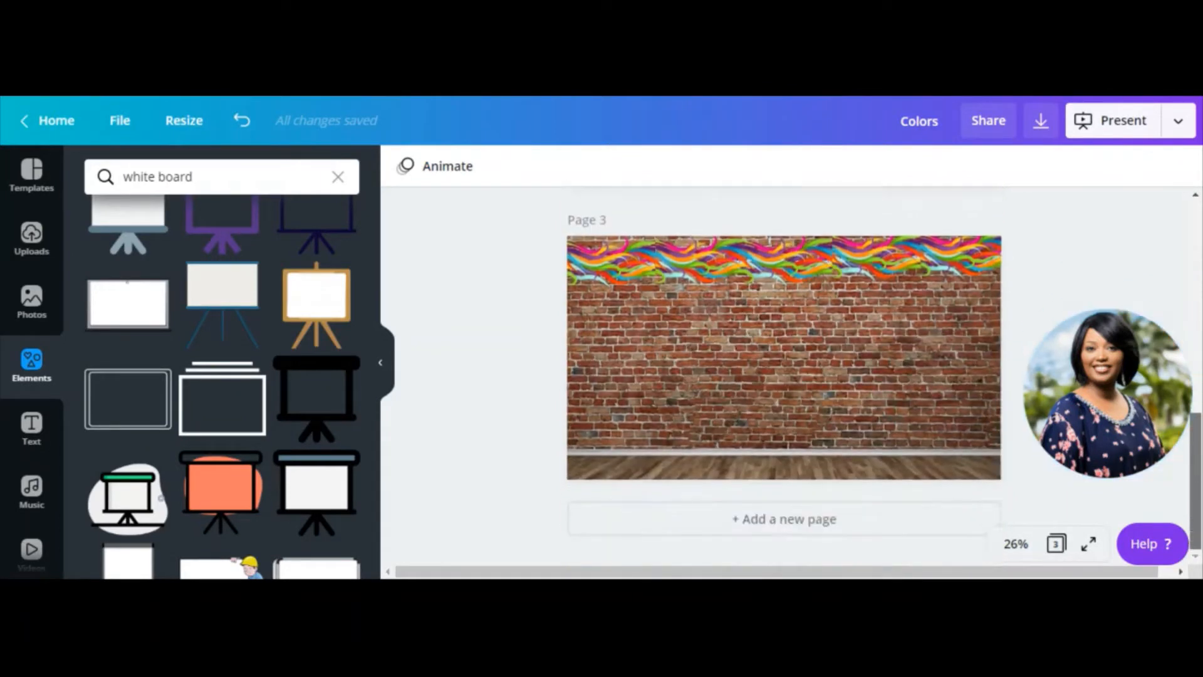
- Add the grey-framed wall whiteboard to page 3, enlarge it on the brick wall below the colourful border, and keep it selected
click(846, 367)
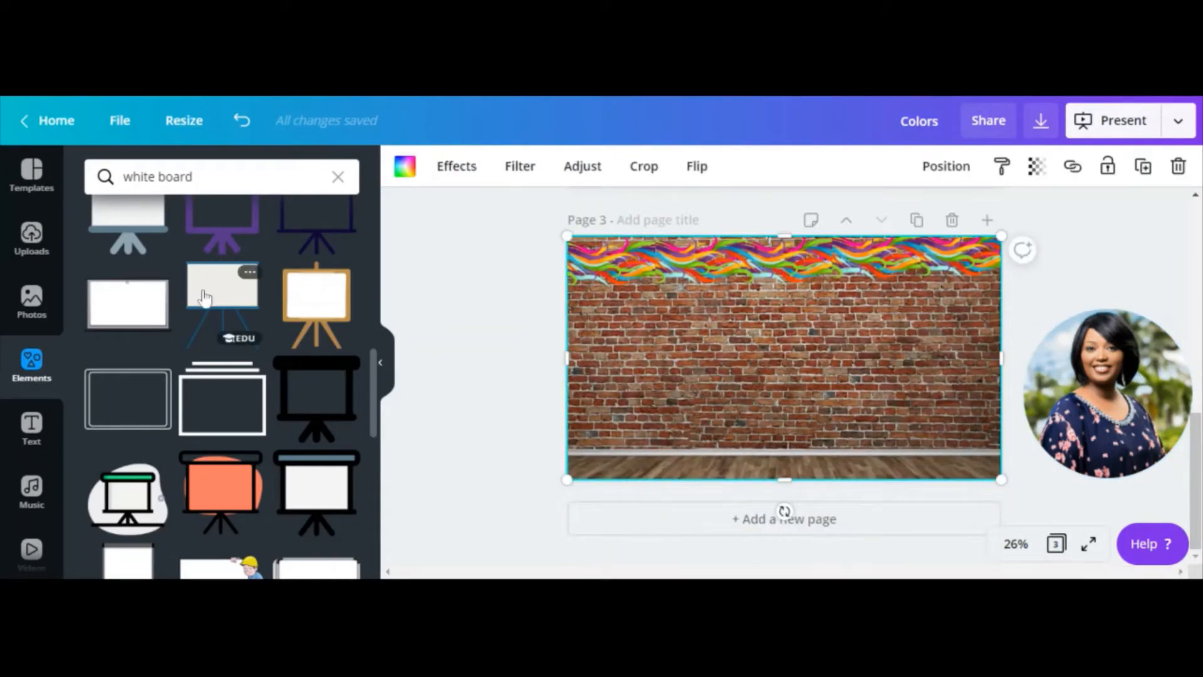
click(124, 322)
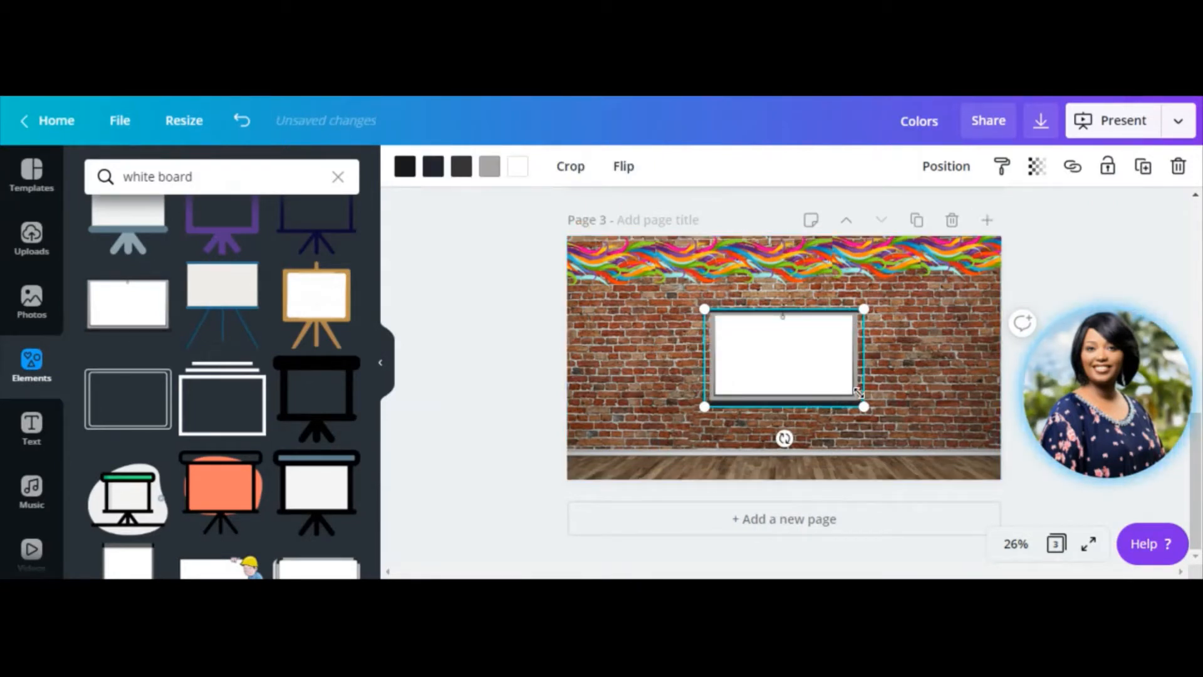
drag(894, 419, 940, 452)
mouse_move(843, 396)
mouse_down()
mouse_move(835, 389)
mouse_move(845, 391)
mouse_up()
click(941, 389)
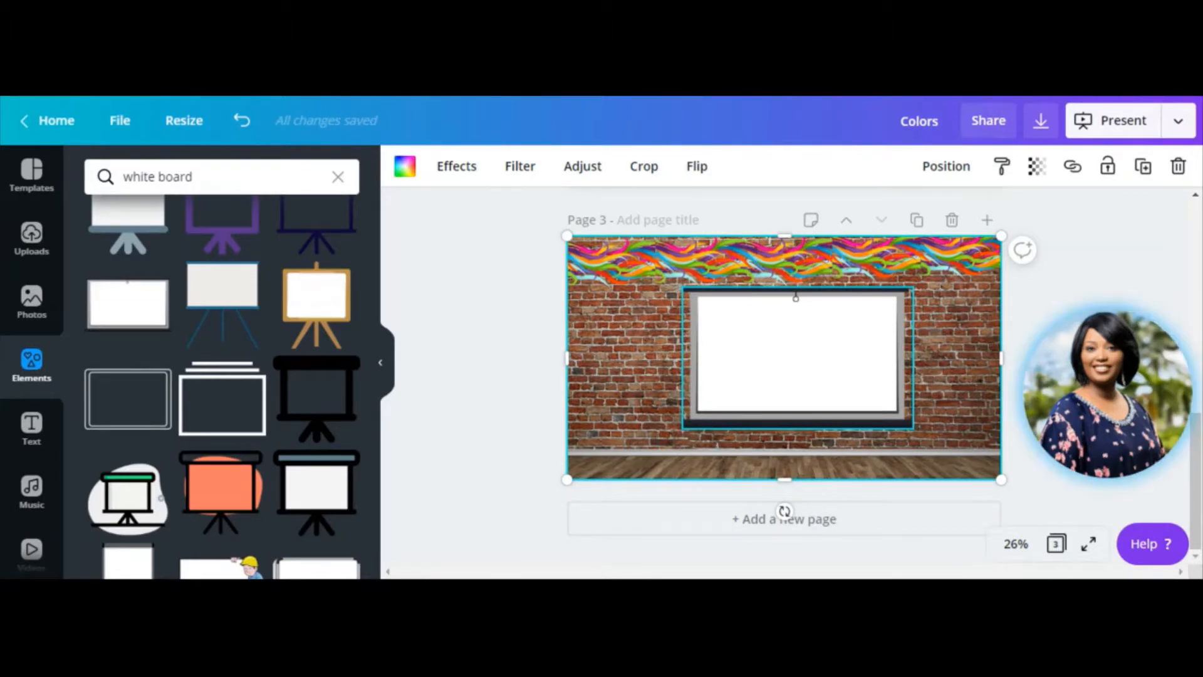
click(855, 358)
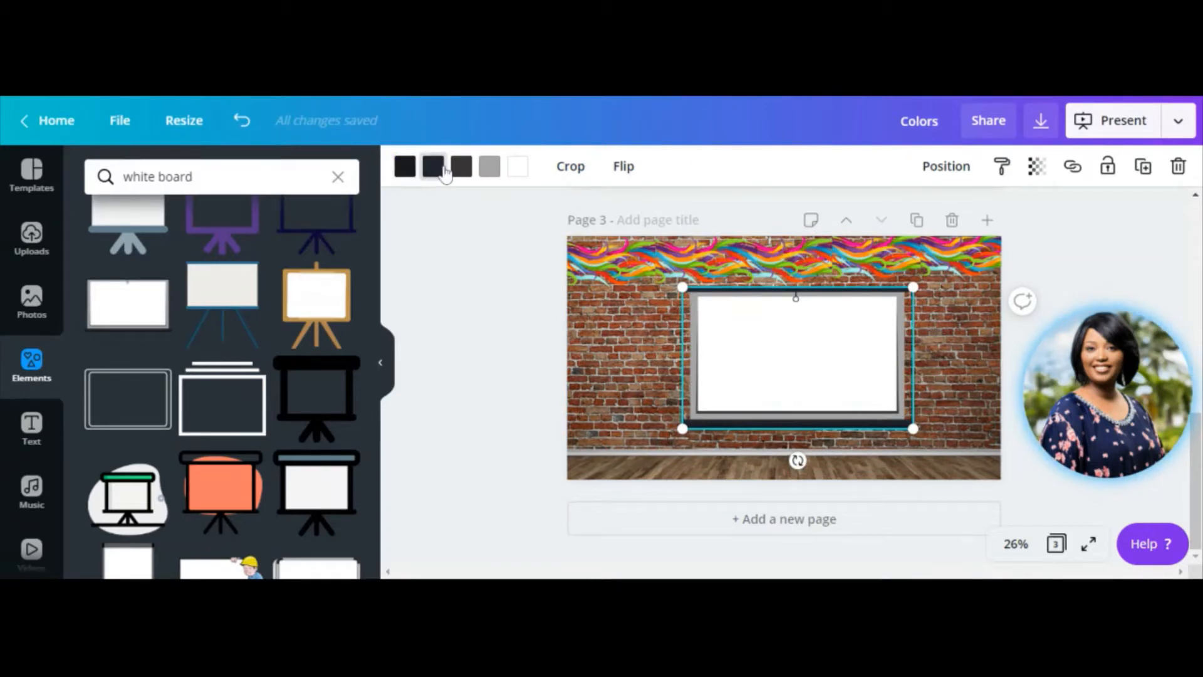
- Recolour the whiteboard's grey frame to medium blue from the document colors and nudge the board slightly lower on the brick wall
click(489, 166)
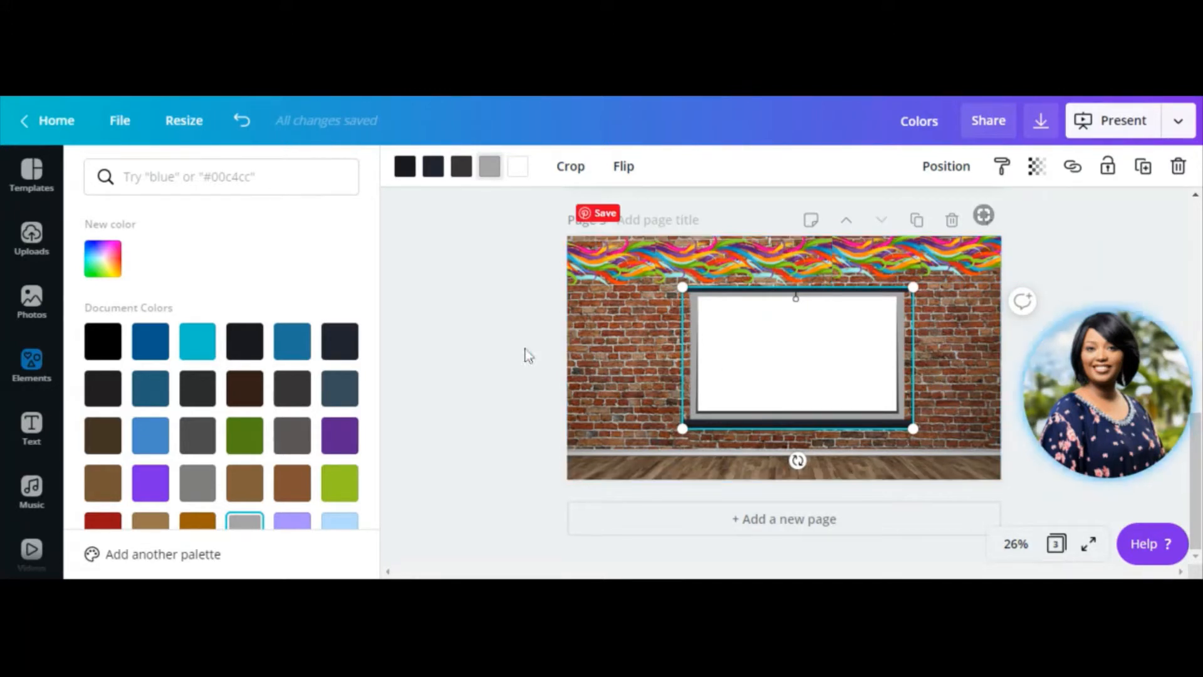
click(355, 446)
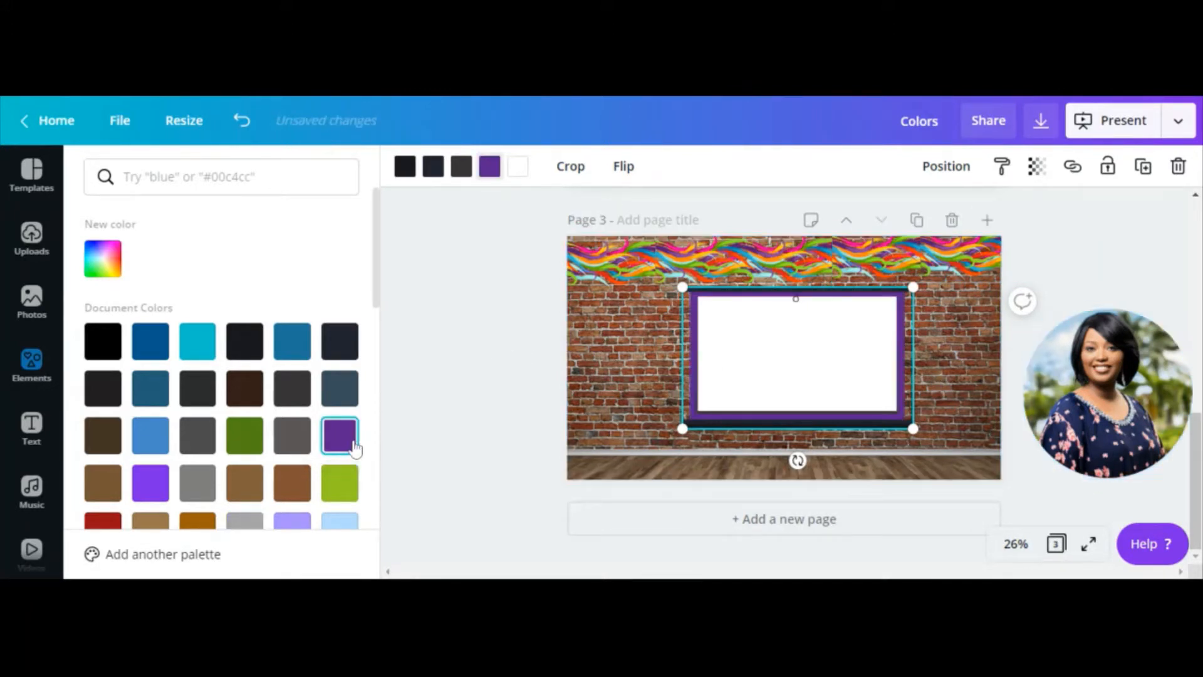
click(287, 347)
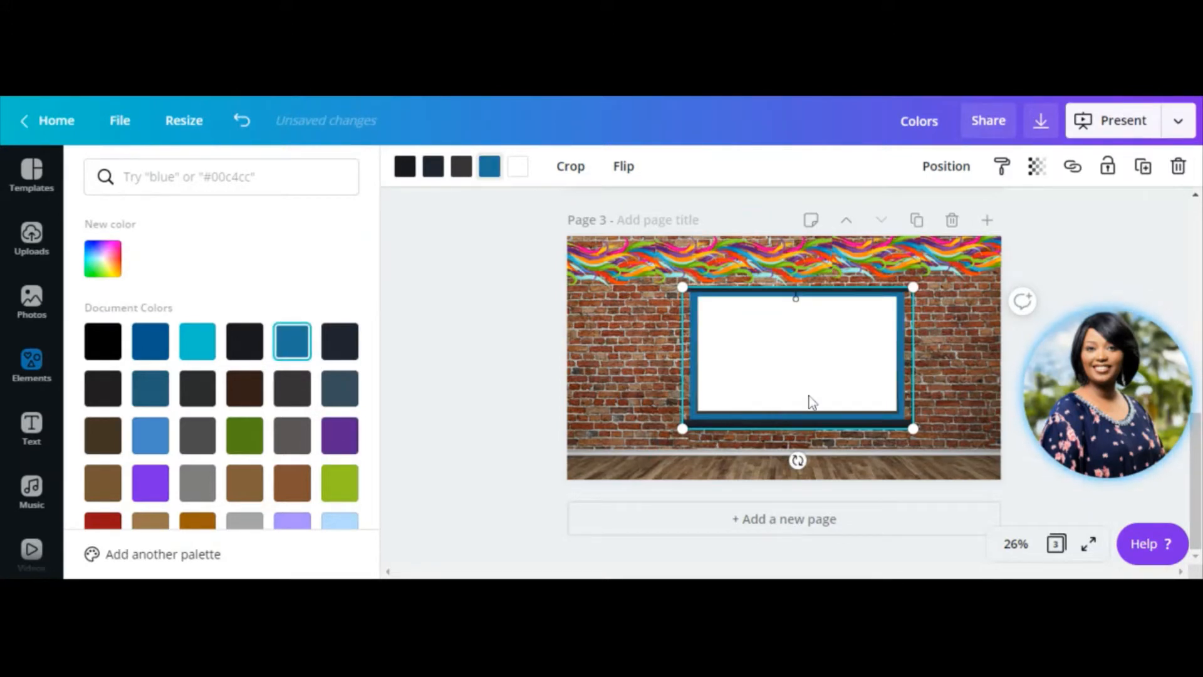
drag(813, 399, 808, 392)
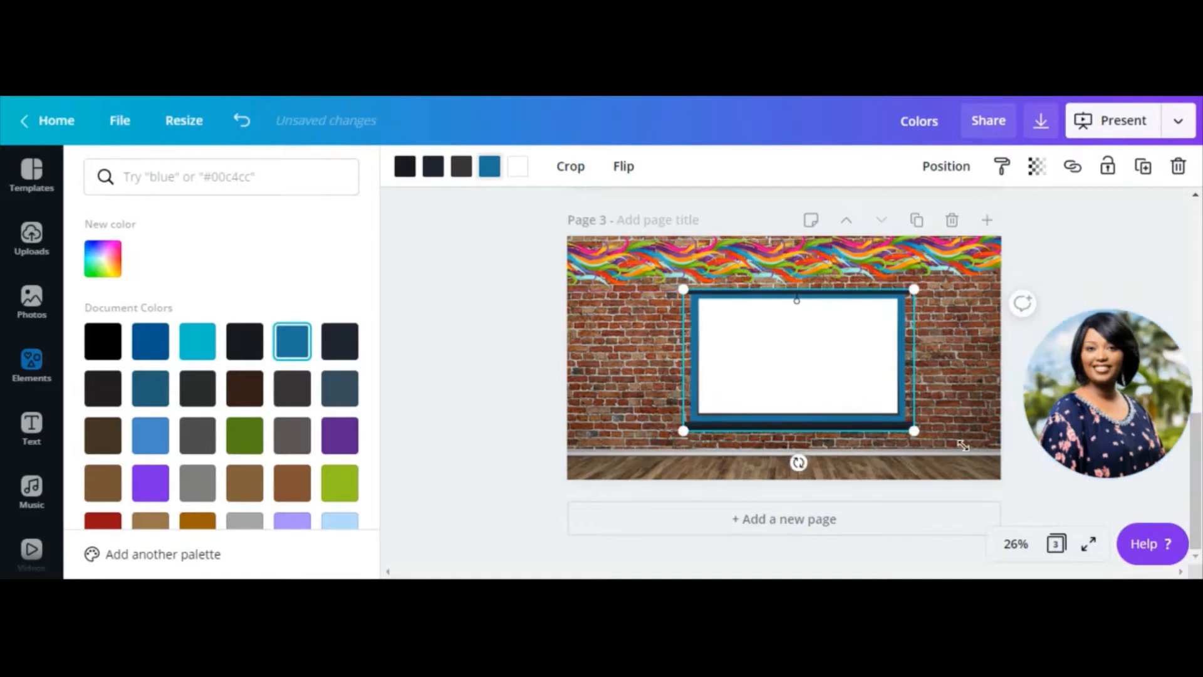
click(1110, 256)
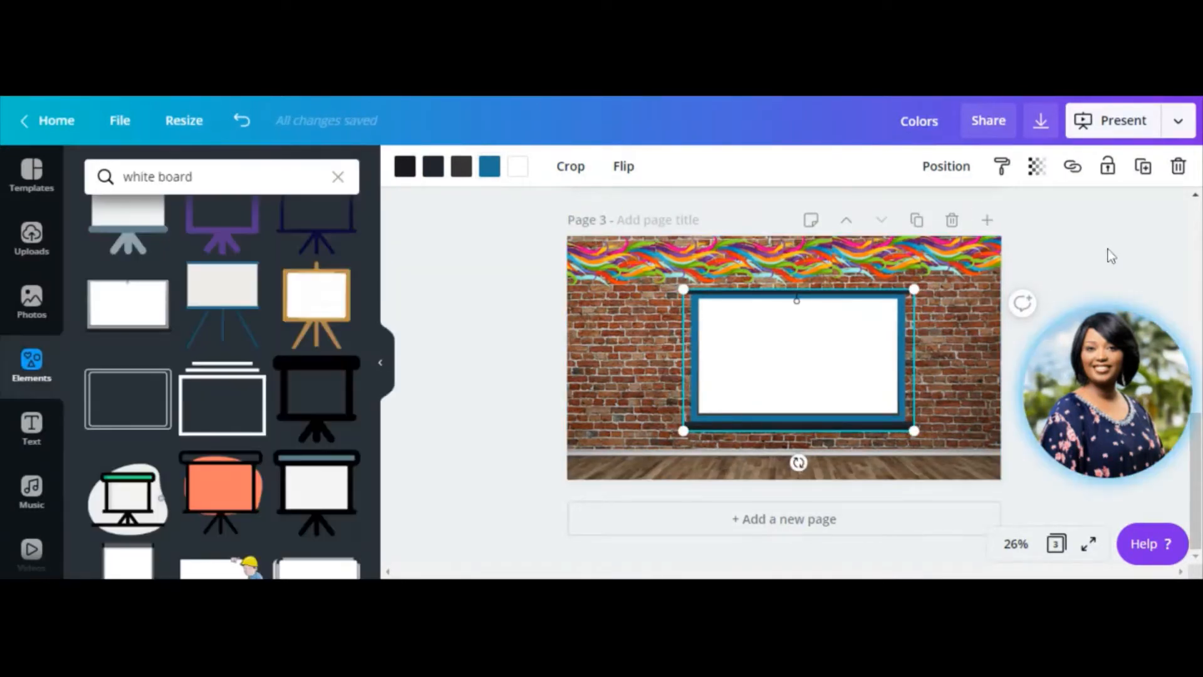
click(1112, 259)
scroll(1197, 407, up, 3)
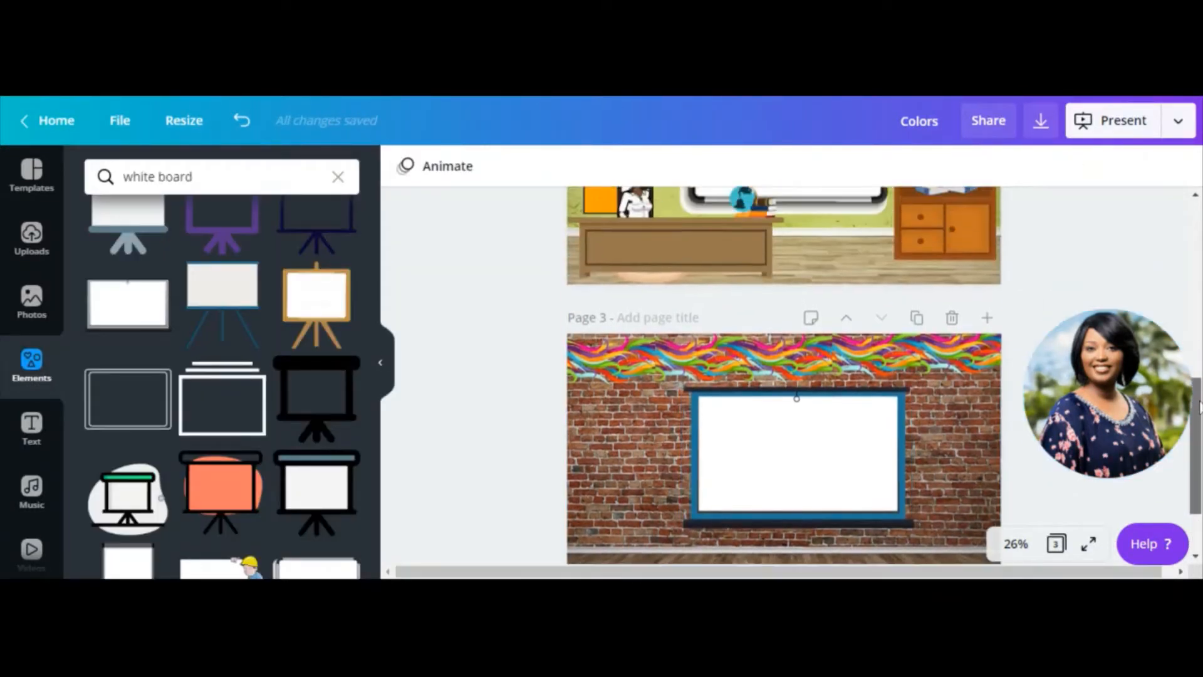
mouse_move(1198, 407)
mouse_down()
mouse_move(1197, 343)
mouse_move(1199, 422)
mouse_up()
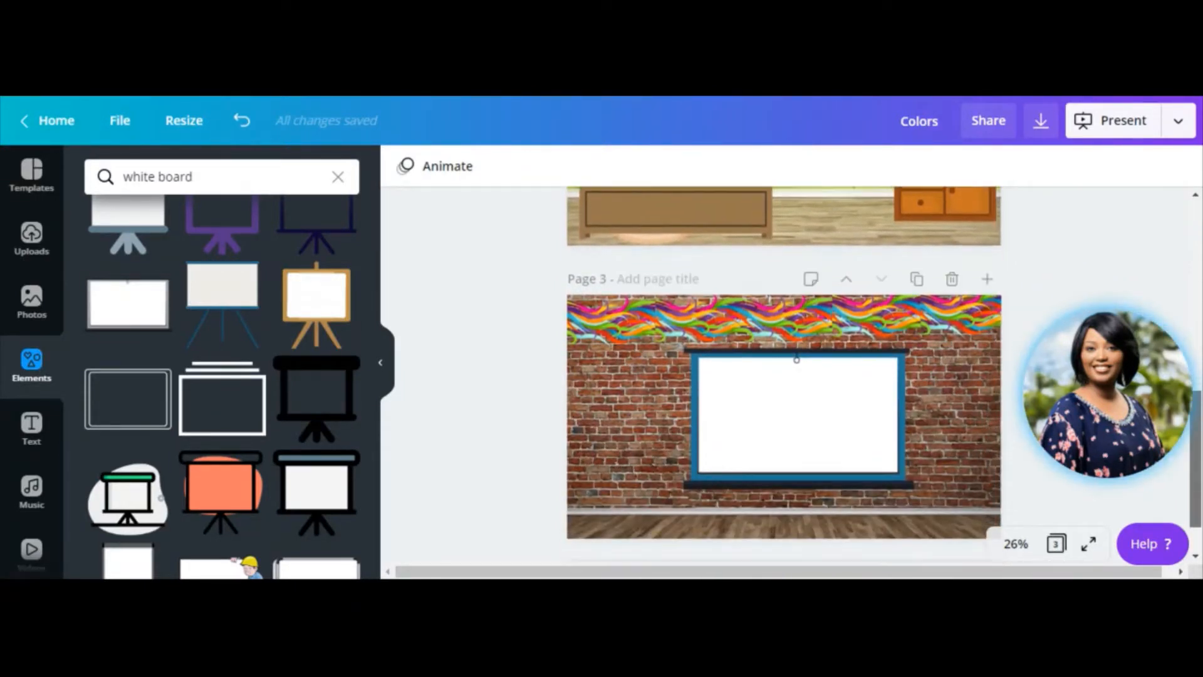
- Replace the element search with "square" and browse the square graphics for a solid coloured one
click(338, 178)
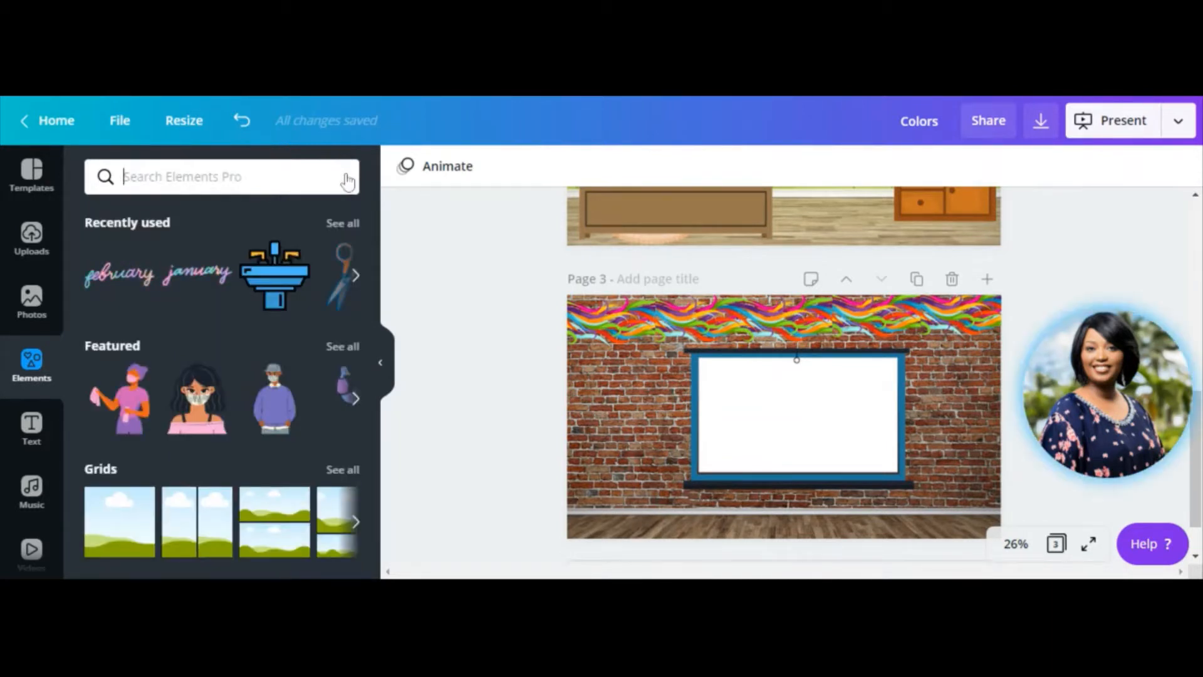
text(square)
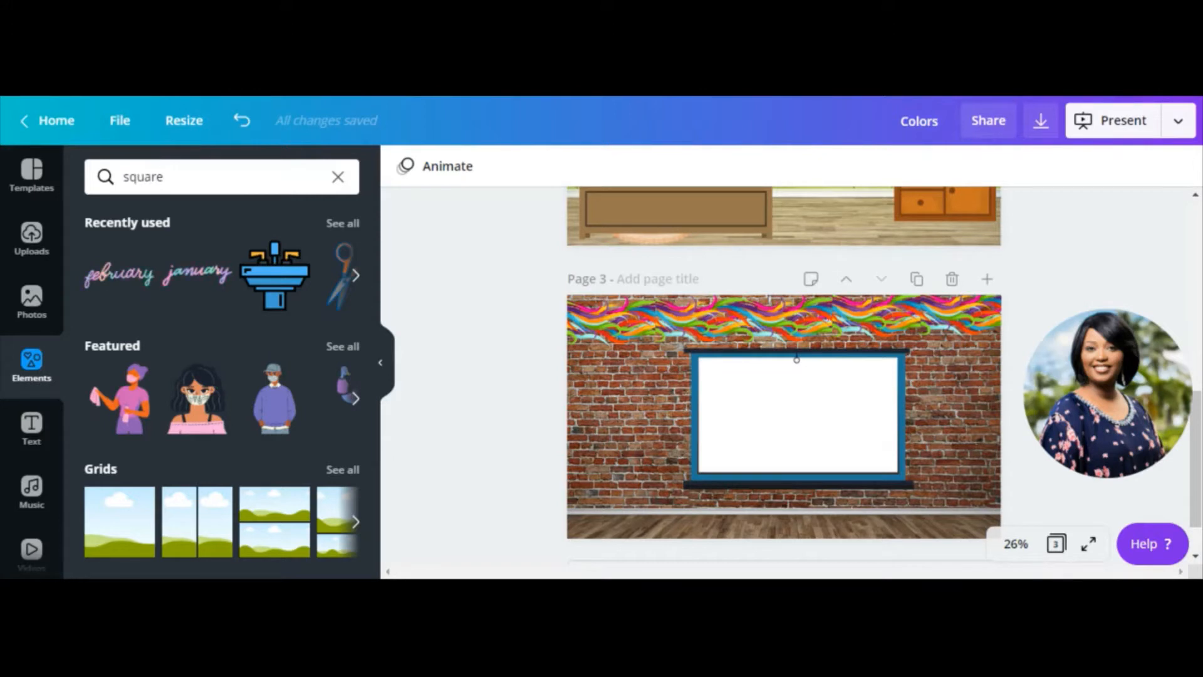
key(Return)
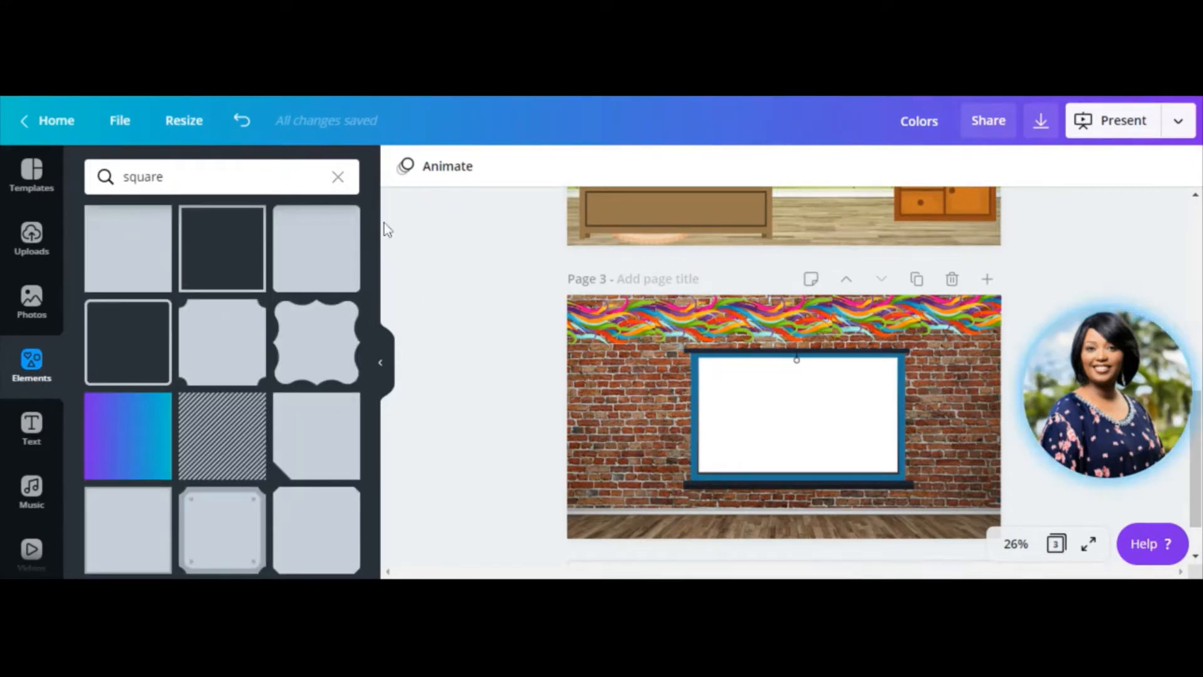
drag(376, 243, 376, 439)
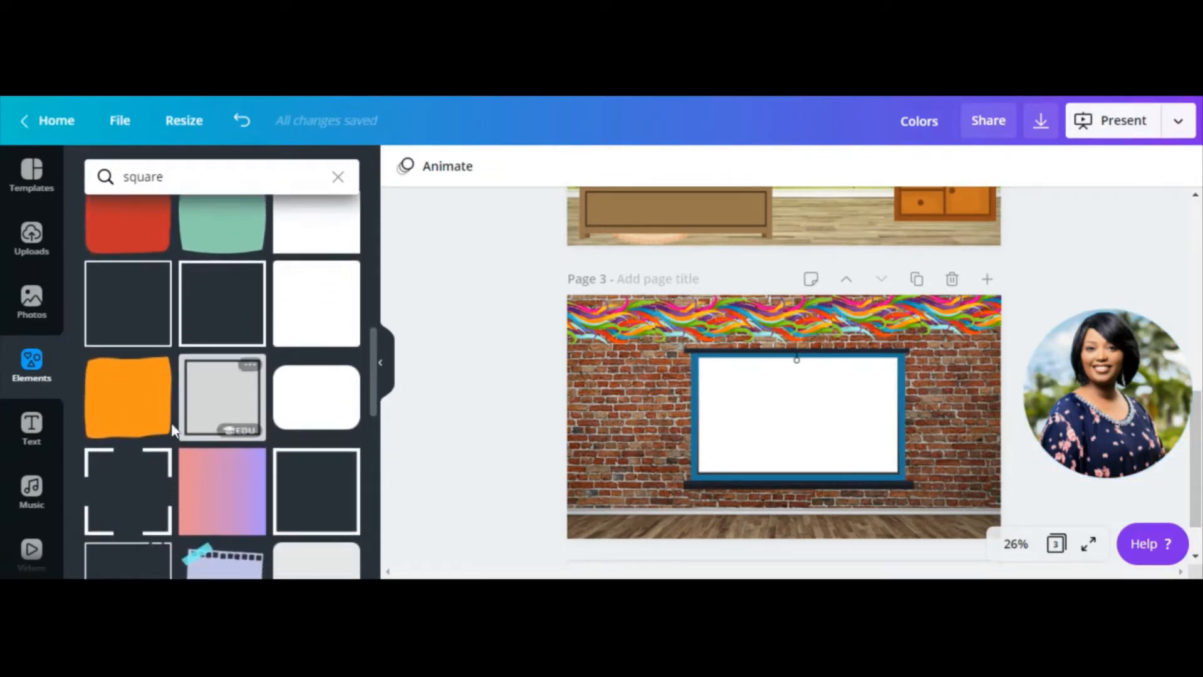
- Add the orange rough-edged square to page 3, shrink it to about half size and place it on the wall left of the whiteboard
click(126, 403)
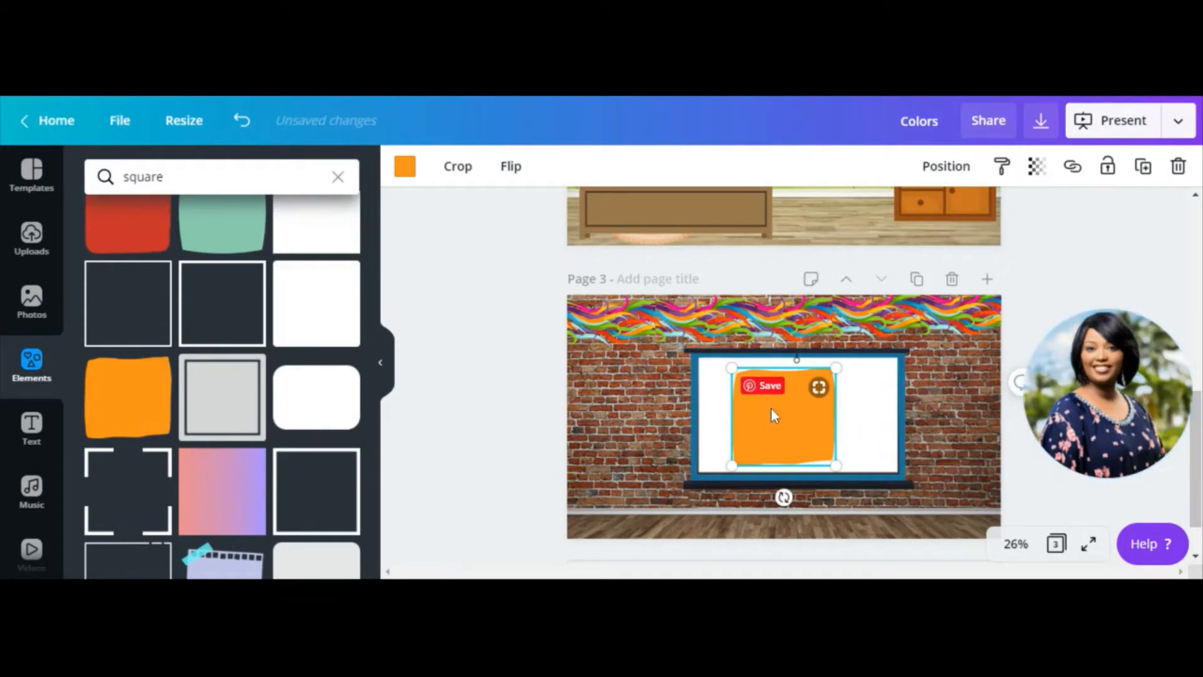
drag(772, 408, 612, 441)
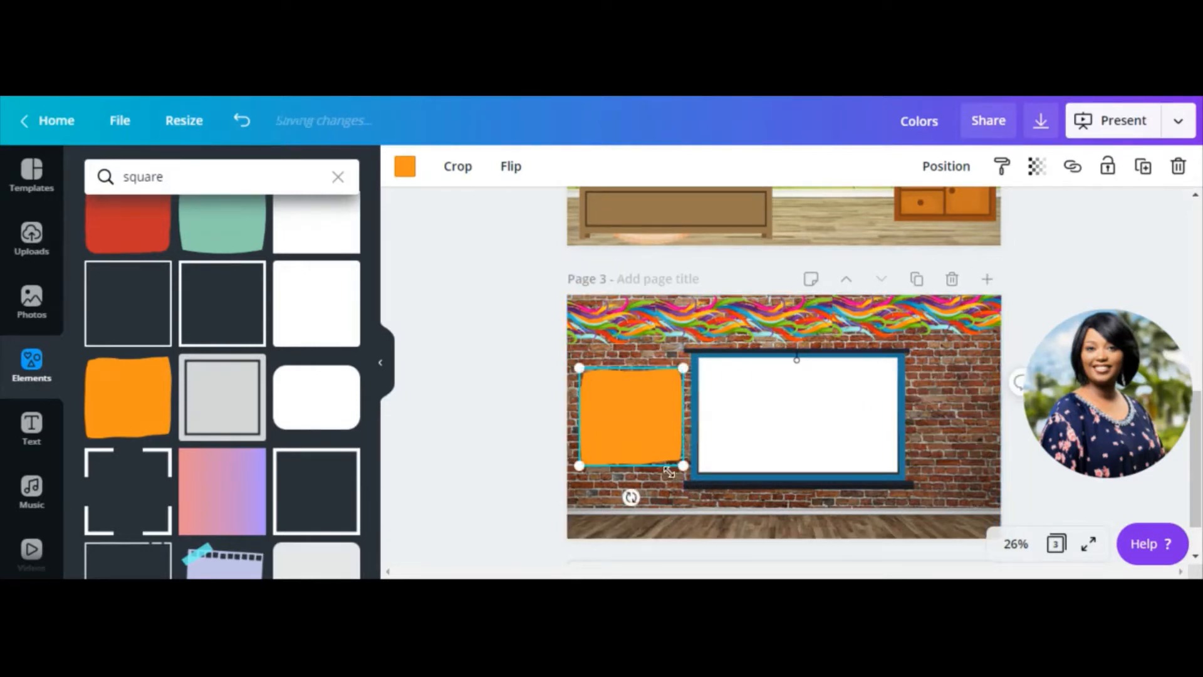
drag(683, 465, 636, 404)
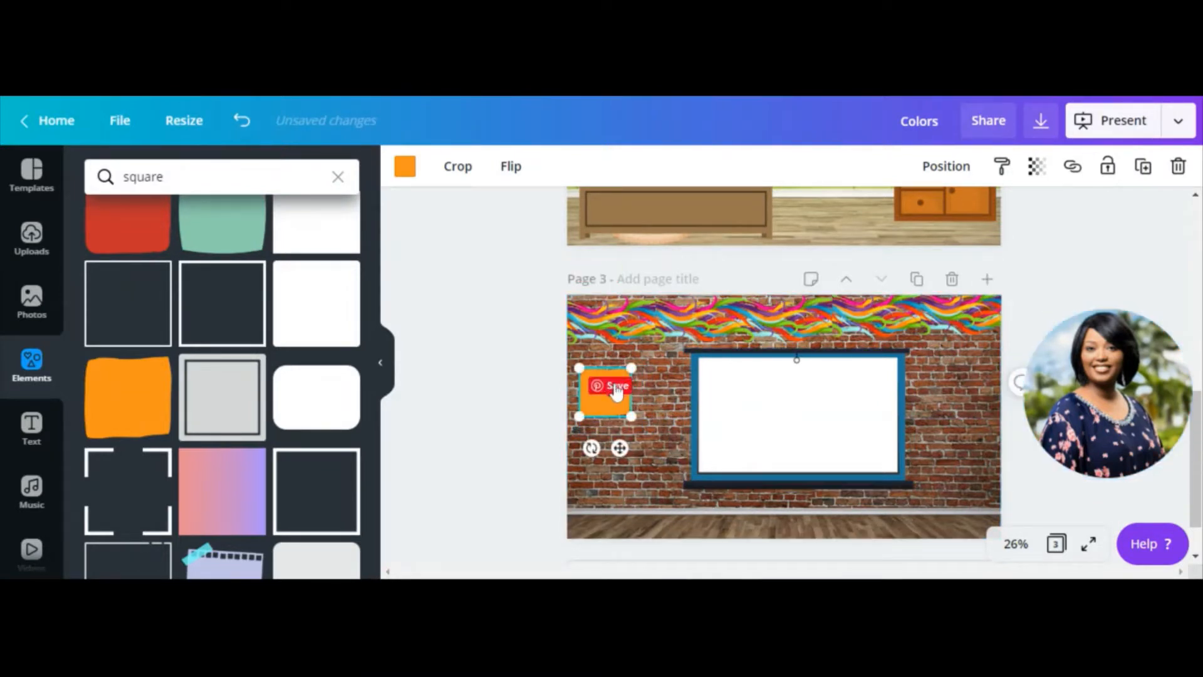
drag(619, 413, 637, 415)
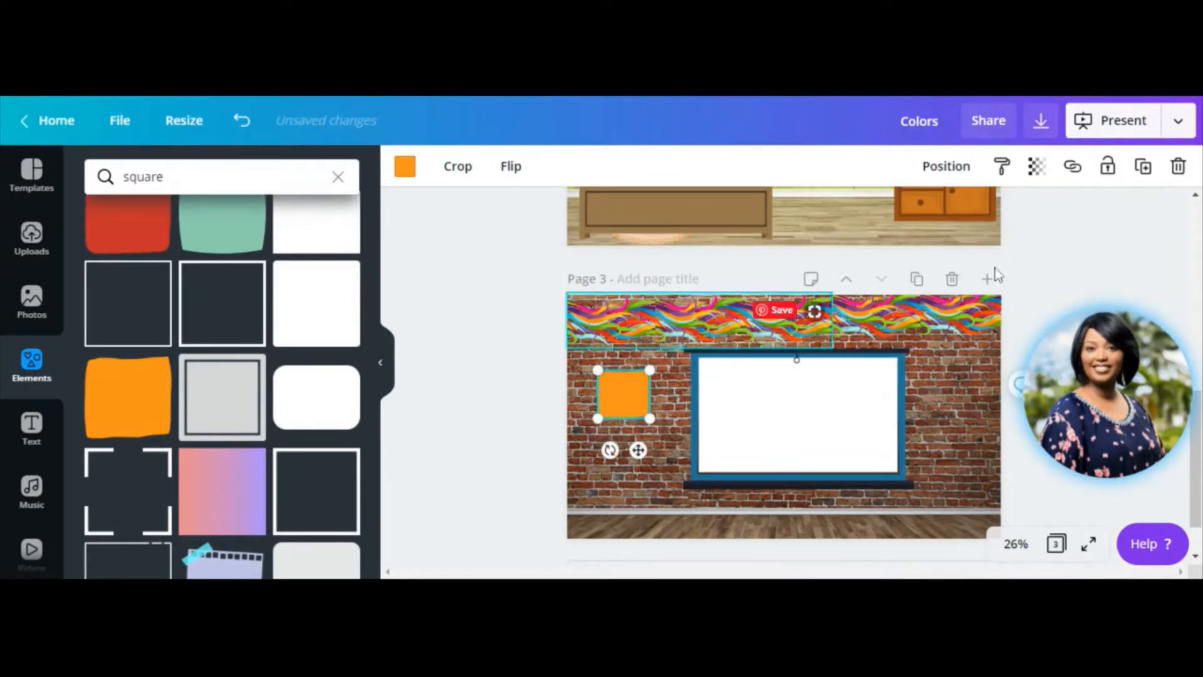
- Duplicate the orange square and stagger the two squares on the wall, with the copy below and slightly right of the original
click(1141, 177)
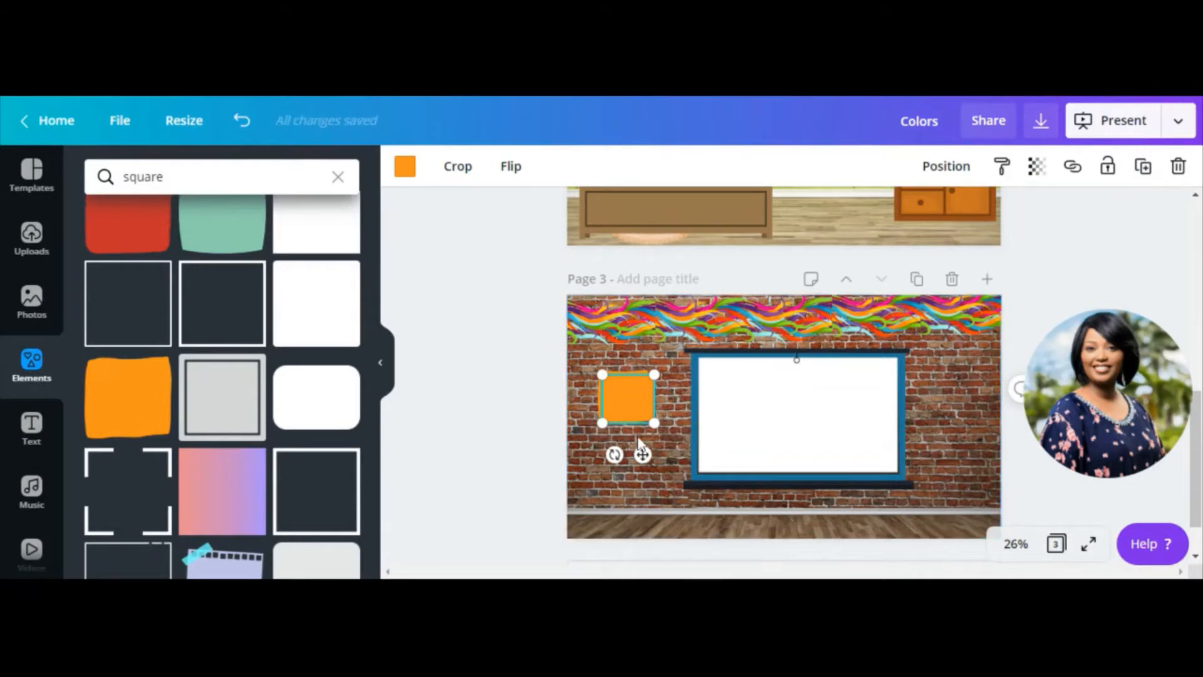
drag(638, 420, 650, 471)
click(624, 401)
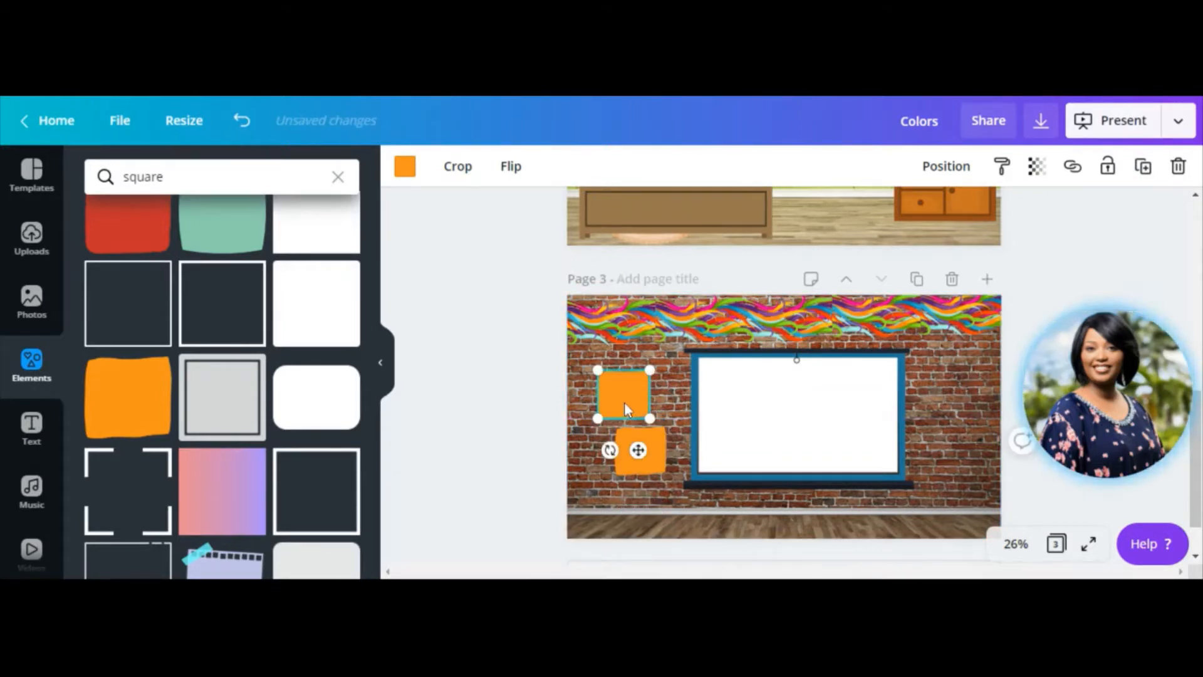
drag(624, 401, 613, 392)
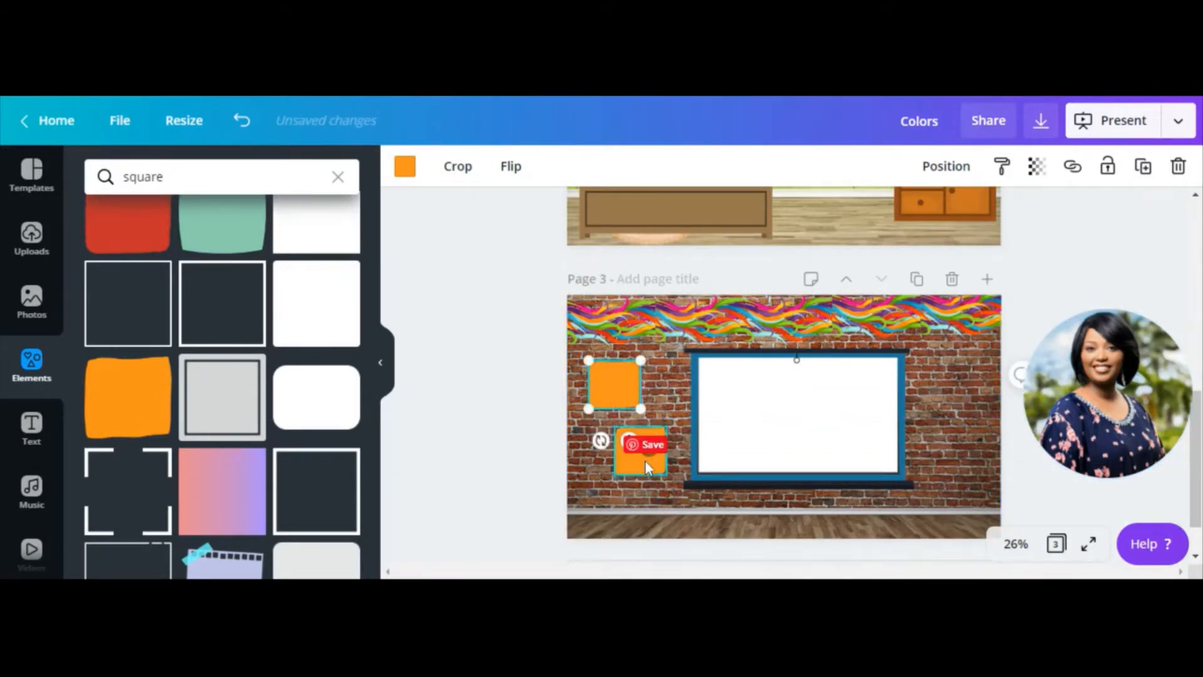
drag(645, 463, 650, 454)
- Recolour the lower square dark purple from the document colors, and select the orange square above it
click(406, 167)
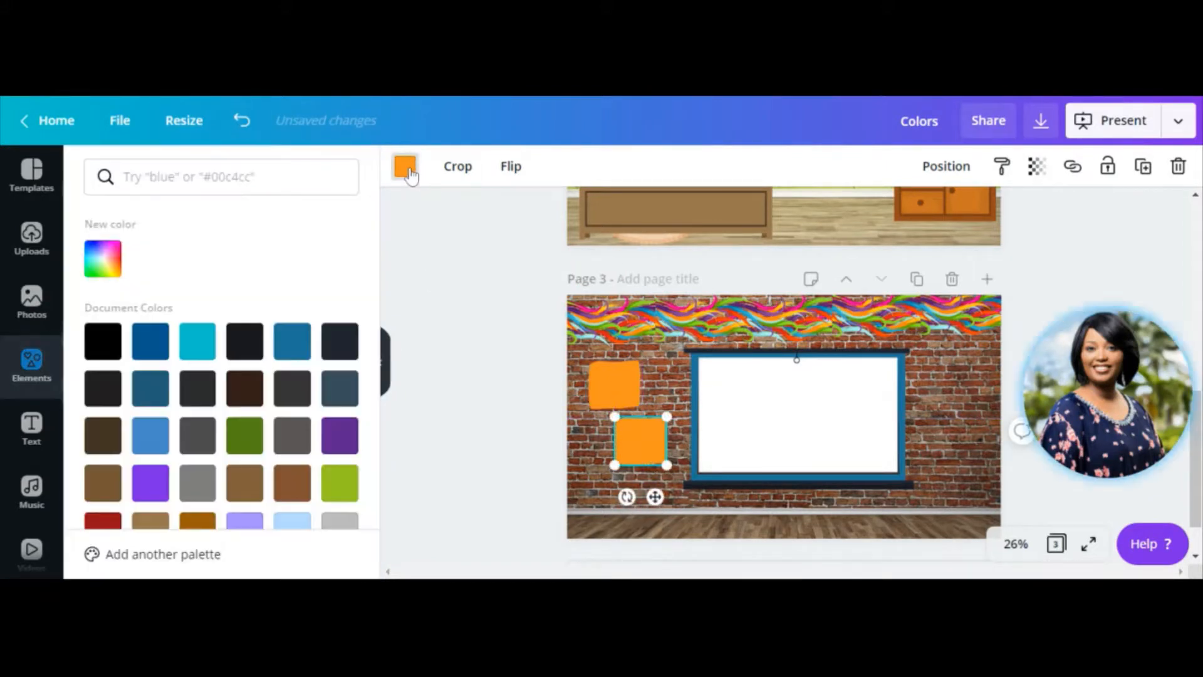
click(339, 483)
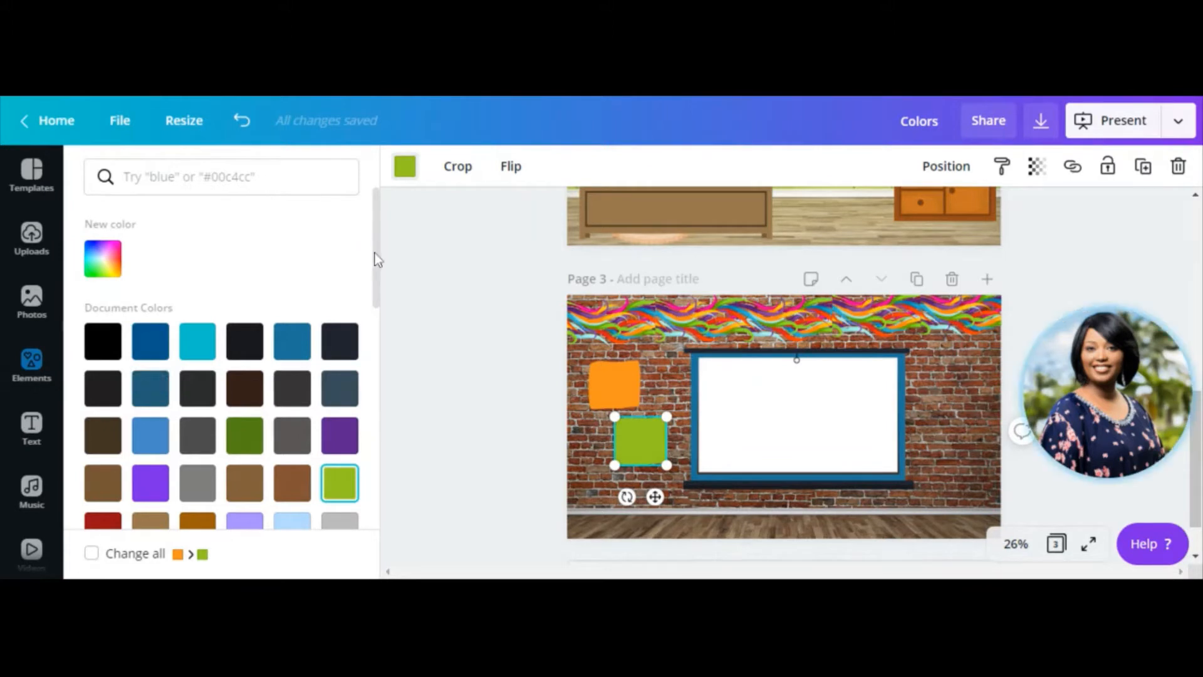
click(353, 448)
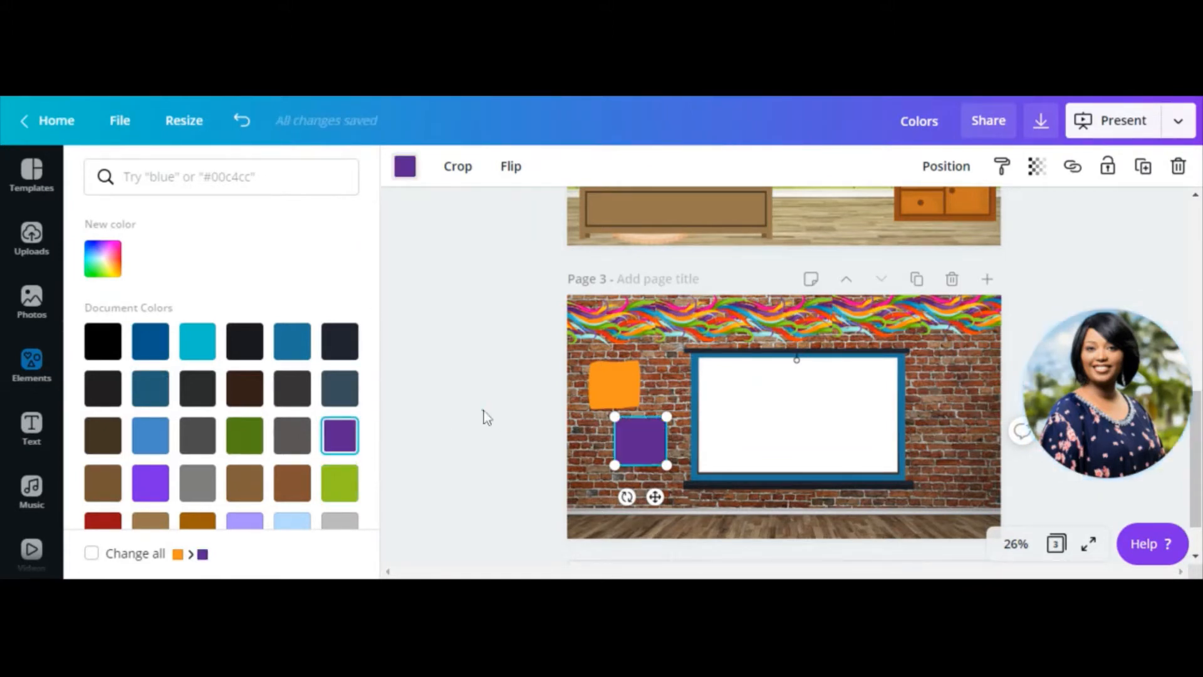
key(Escape)
click(617, 378)
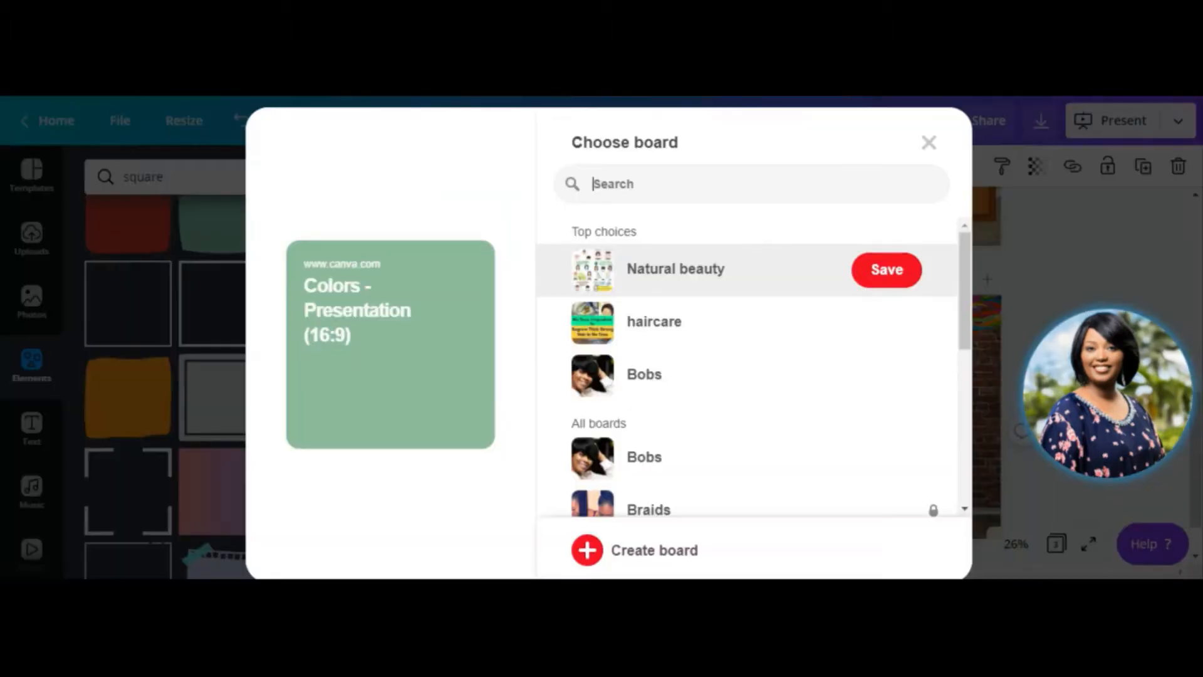
click(930, 144)
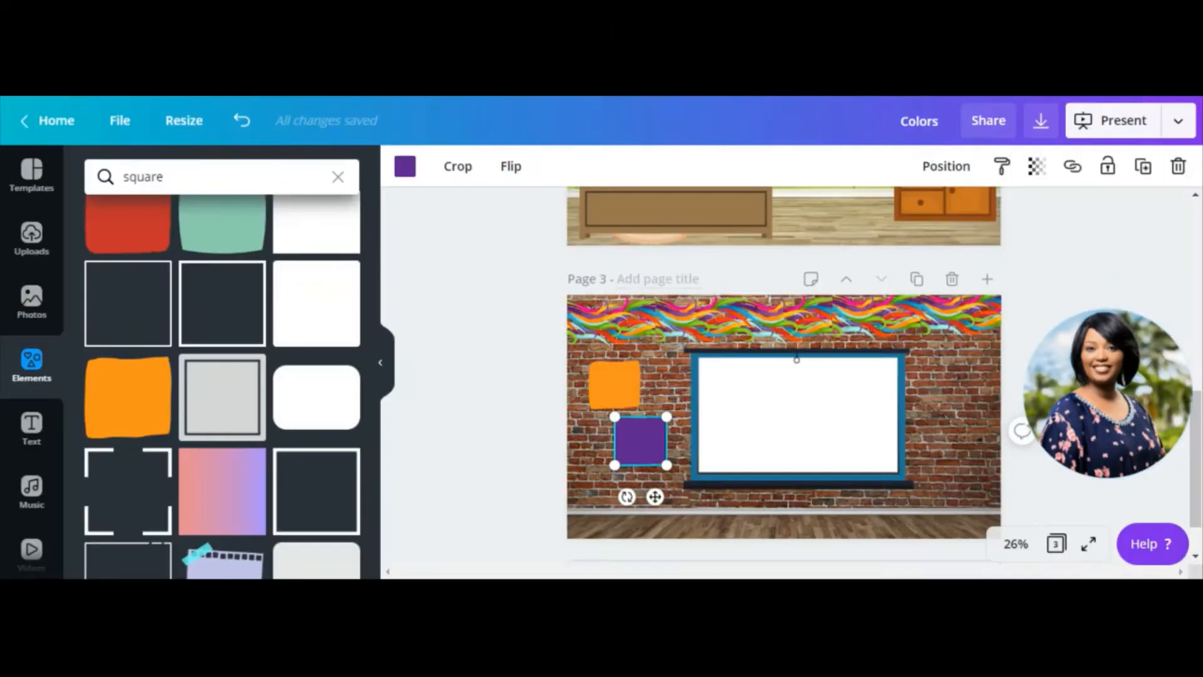
click(605, 393)
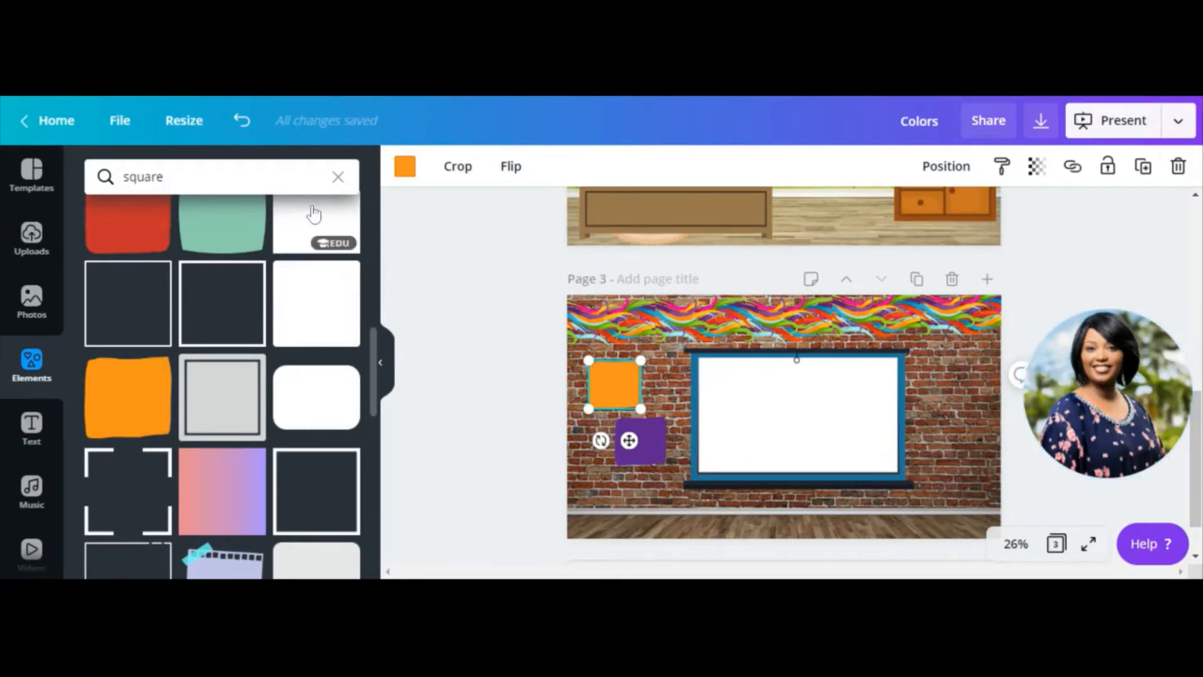
- Clear the element search, add the featured masked man in a cap and purple sweater, and shrink him to fit centred on the orange square
click(338, 177)
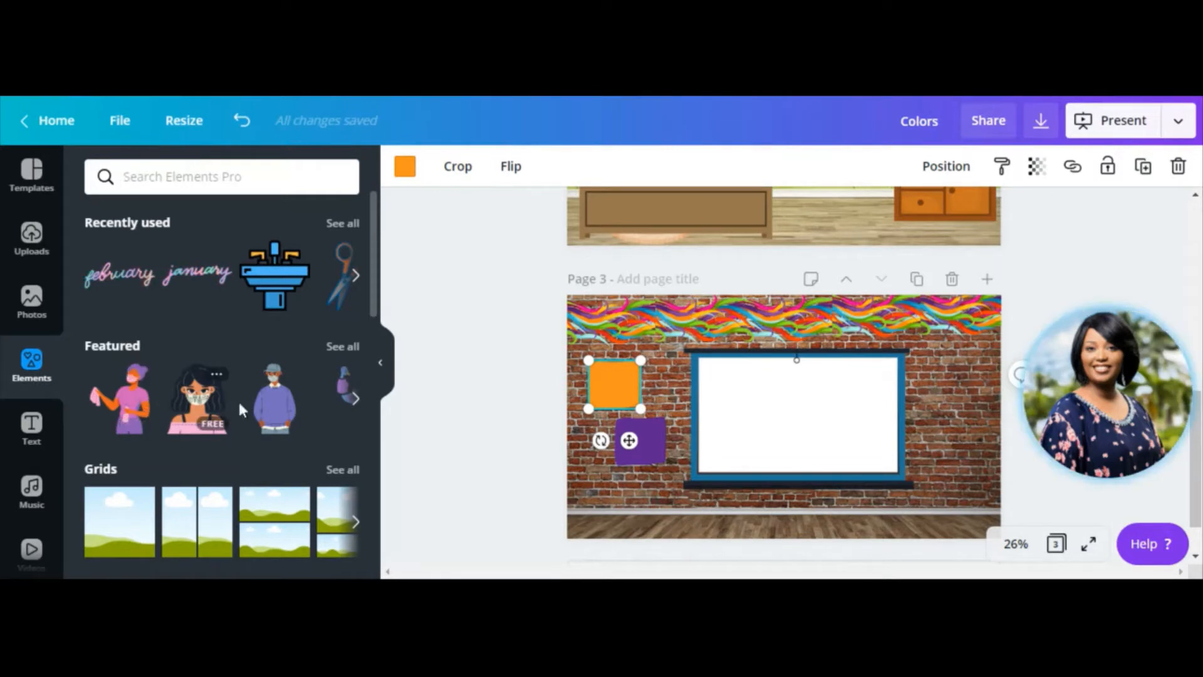
click(271, 399)
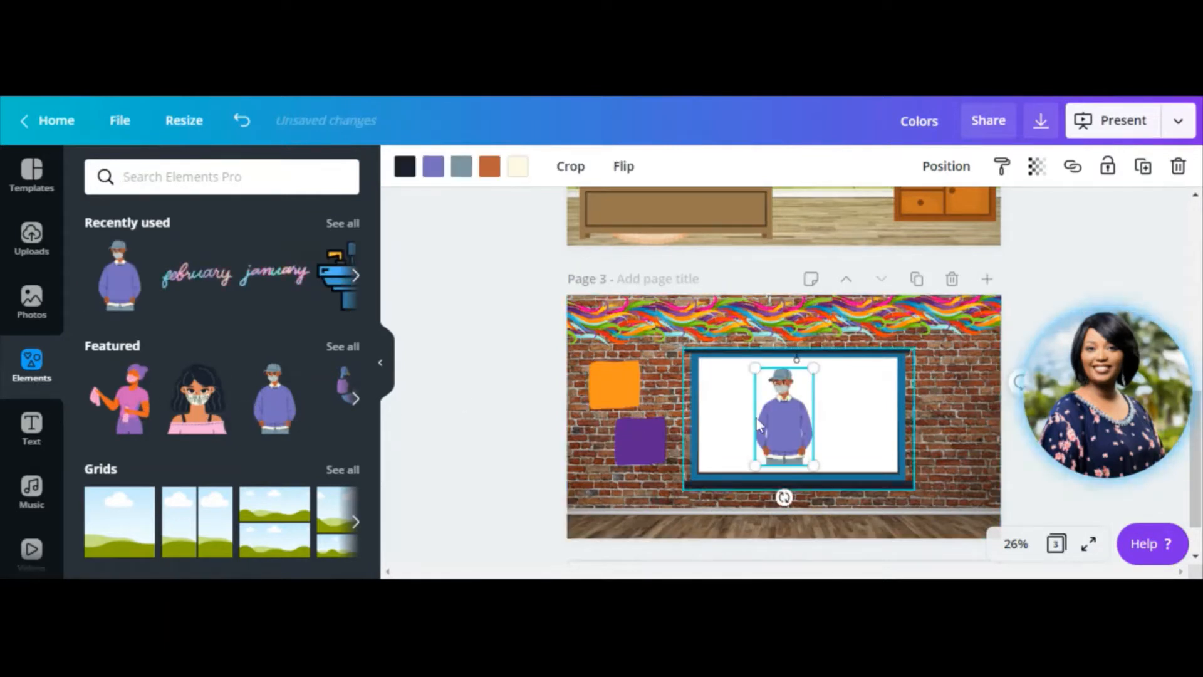
drag(788, 456, 590, 354)
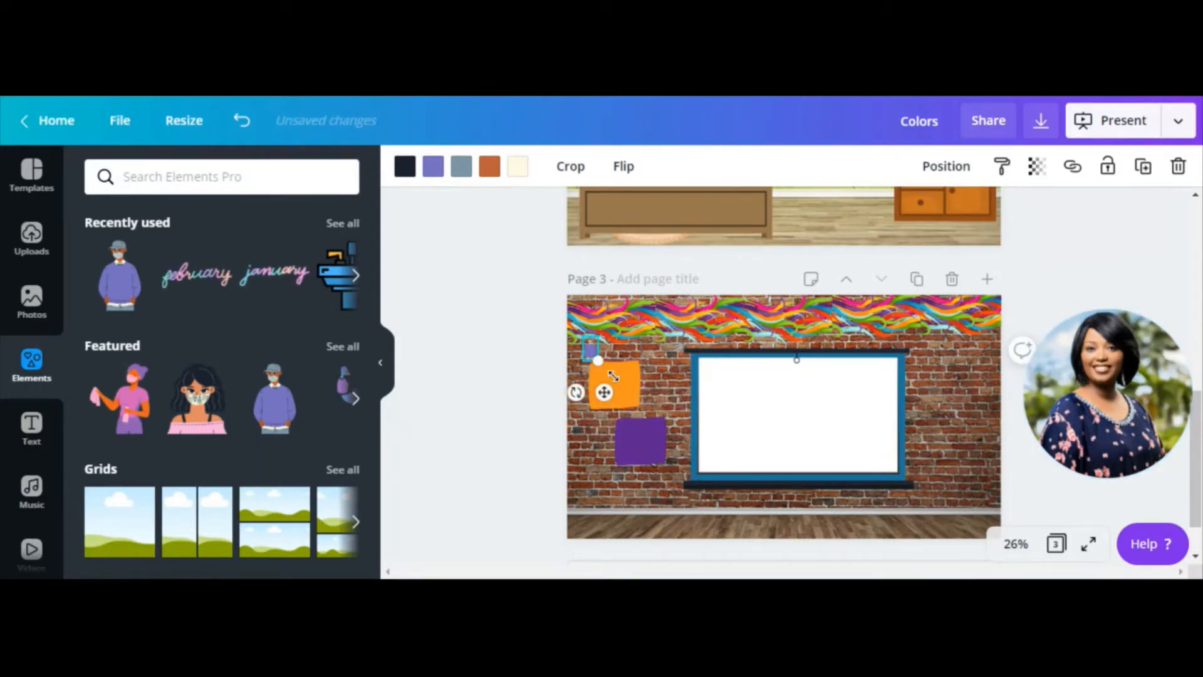
drag(599, 399, 625, 437)
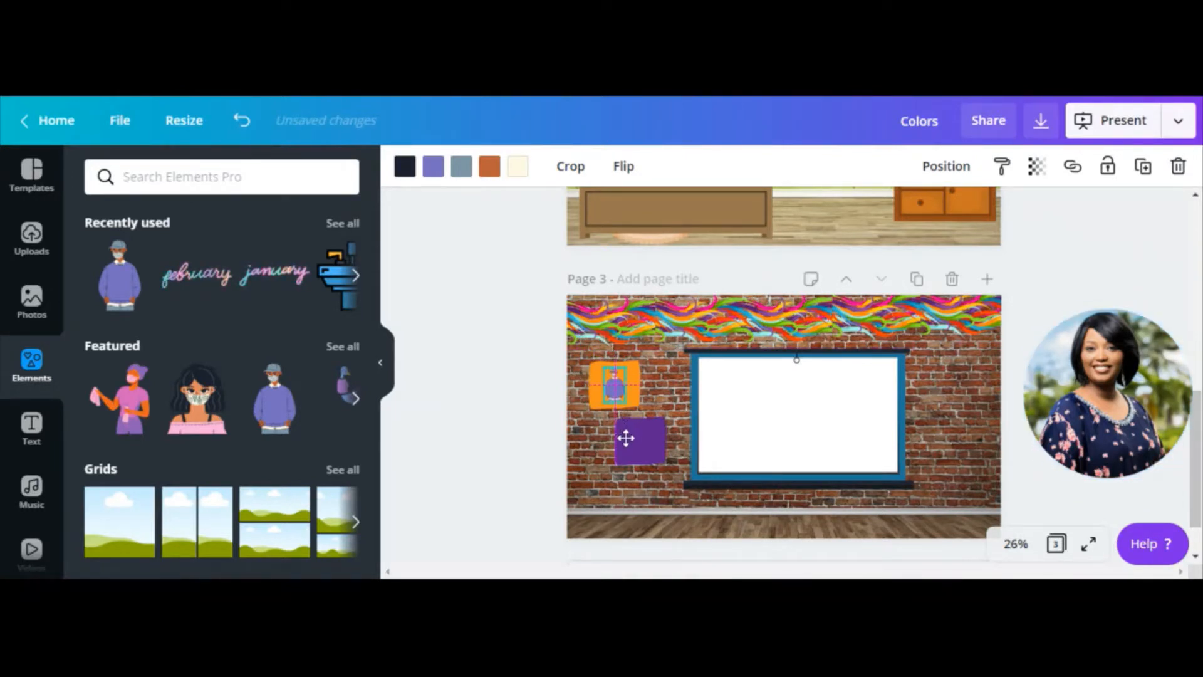
click(463, 411)
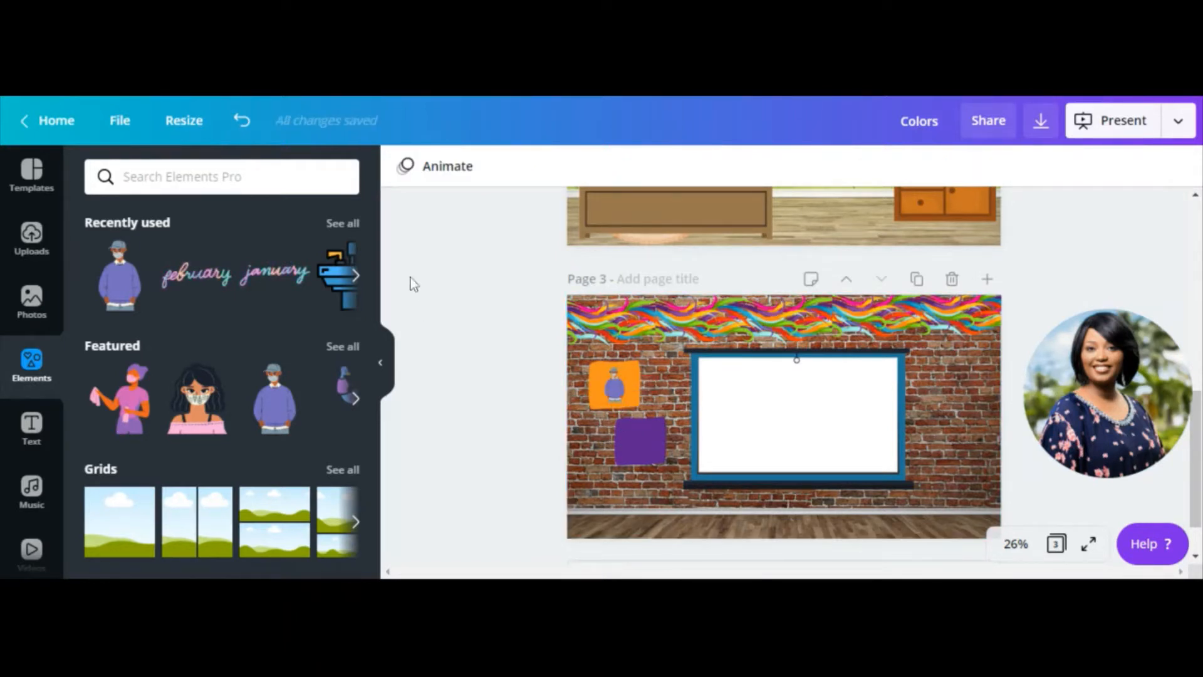
- Add the featured masked woman holding a cloth and fit her on the purple square, keeping the brick wall background in place
click(122, 397)
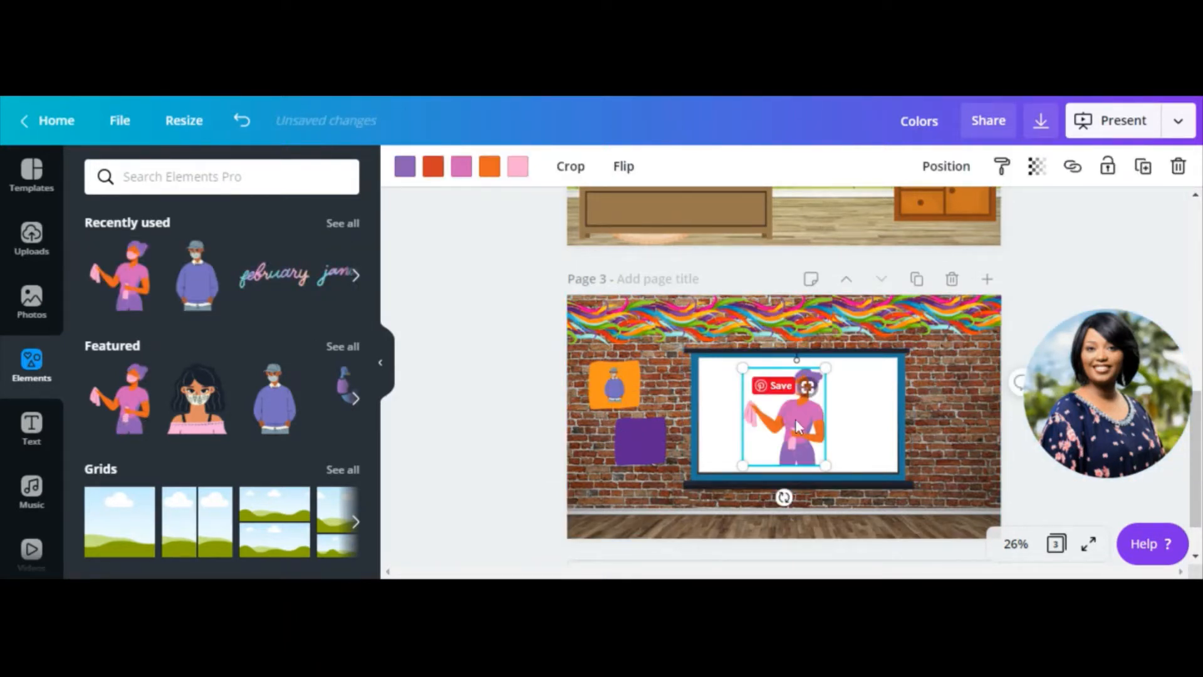
drag(771, 432, 649, 499)
drag(550, 431, 532, 419)
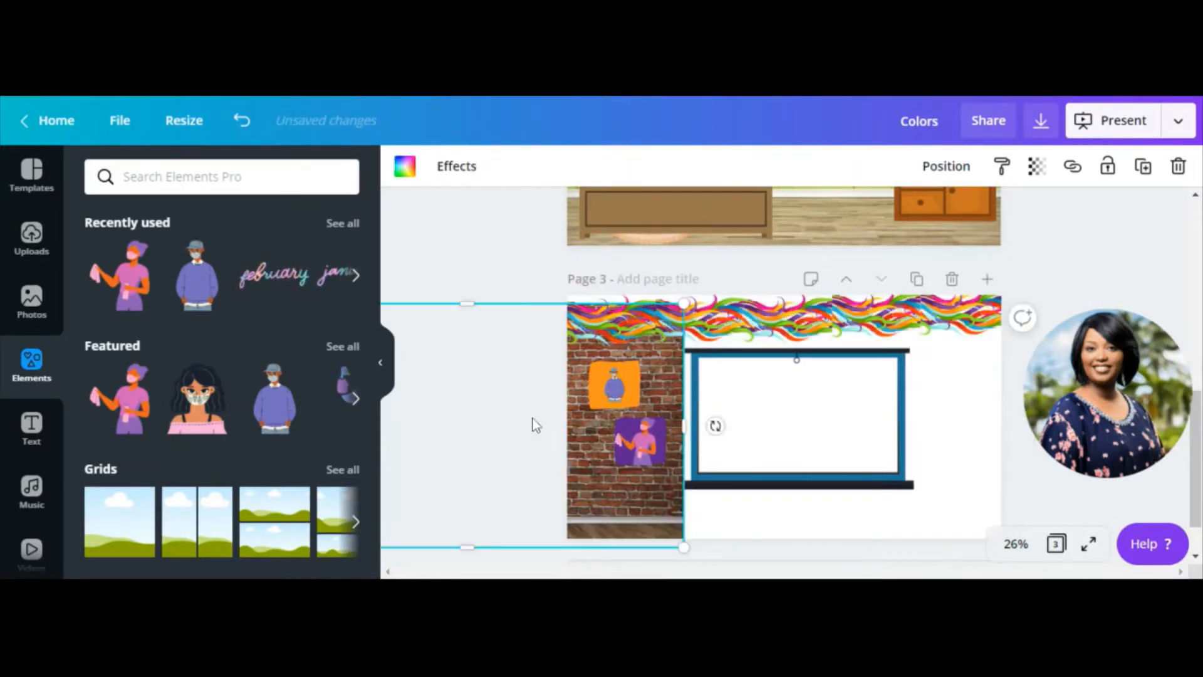
click(243, 121)
click(532, 476)
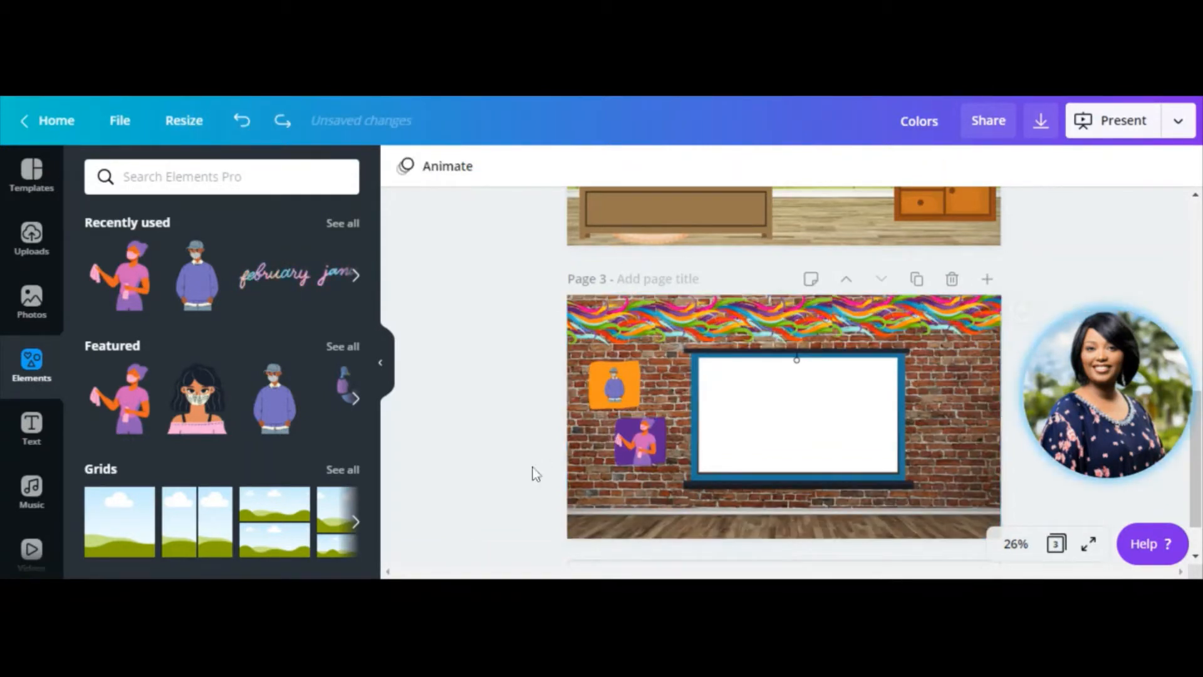
- Enlarge the masked man slightly so he reaches the lower edge of the orange square, and deselect him
click(622, 395)
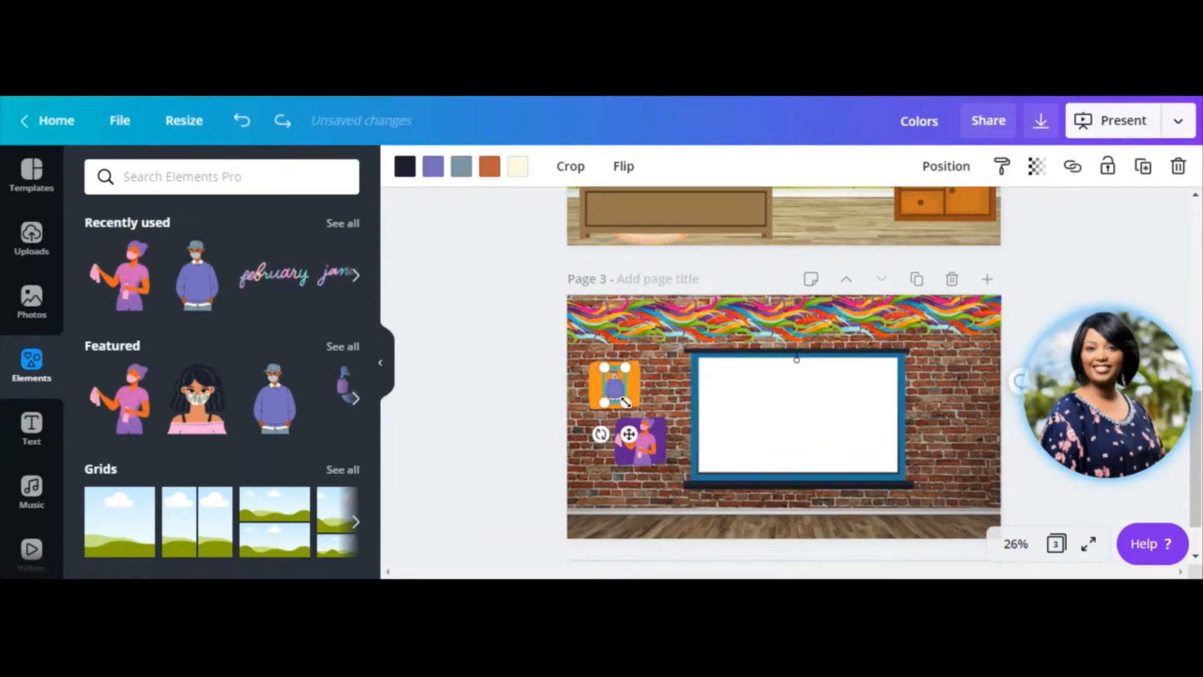
drag(628, 403, 626, 404)
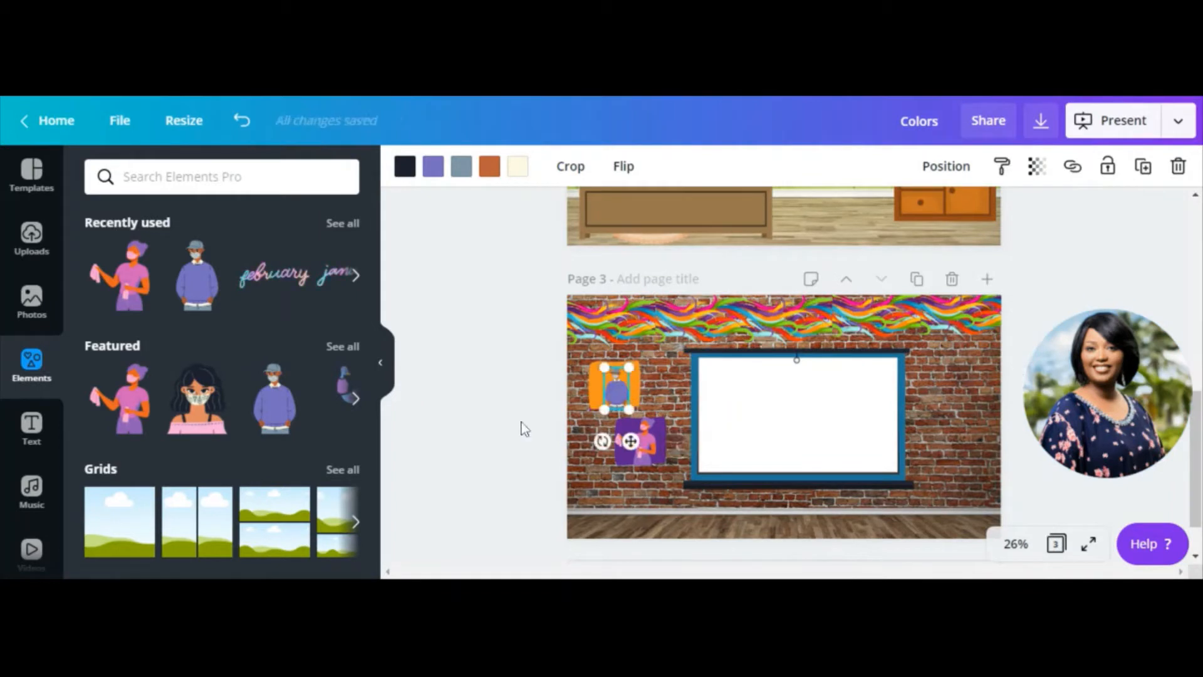
click(532, 424)
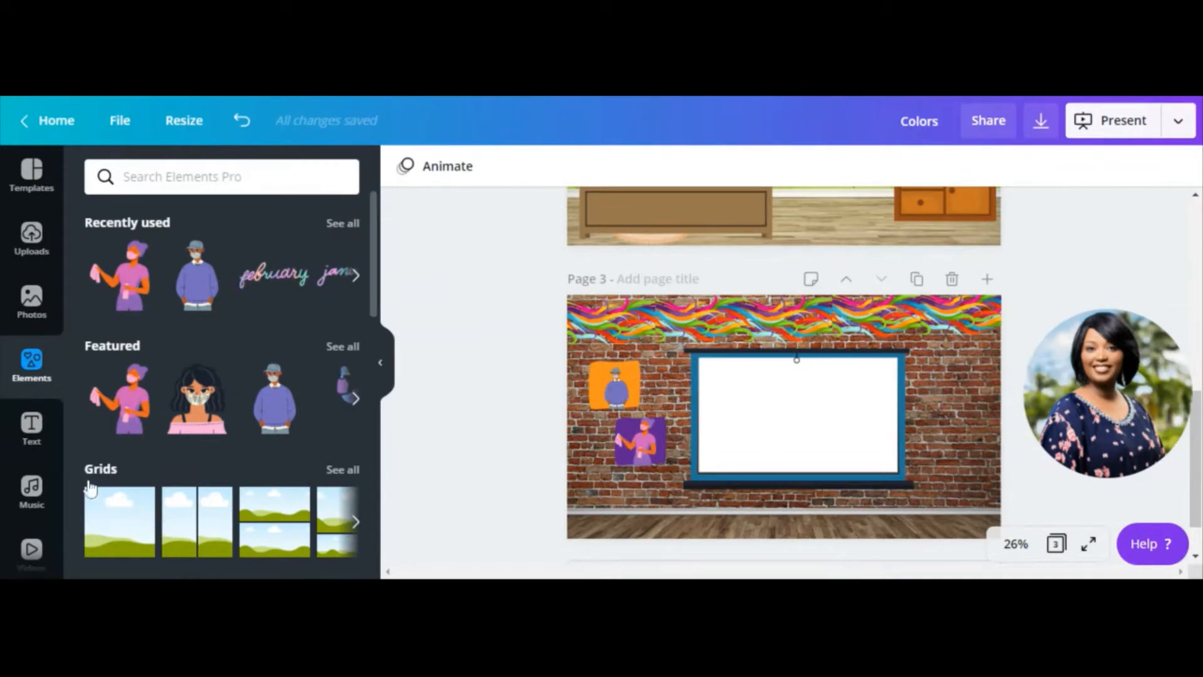
- Add a default heading text to page 3 and place it below the purple square
click(31, 425)
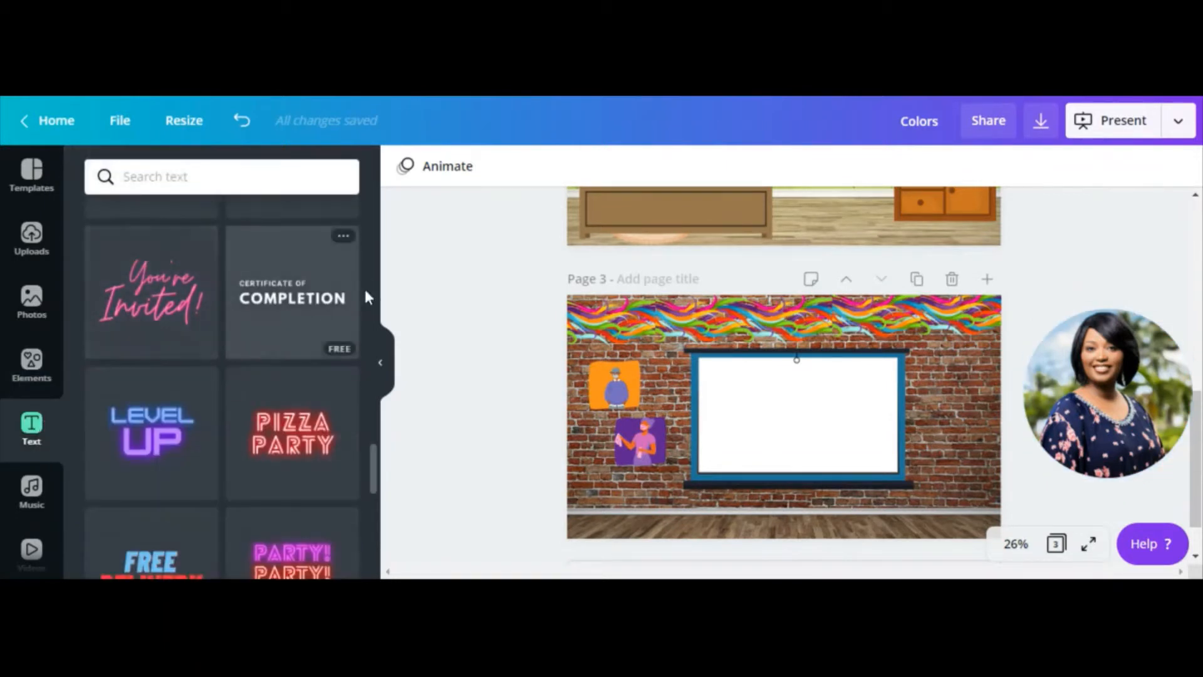
drag(373, 478, 375, 313)
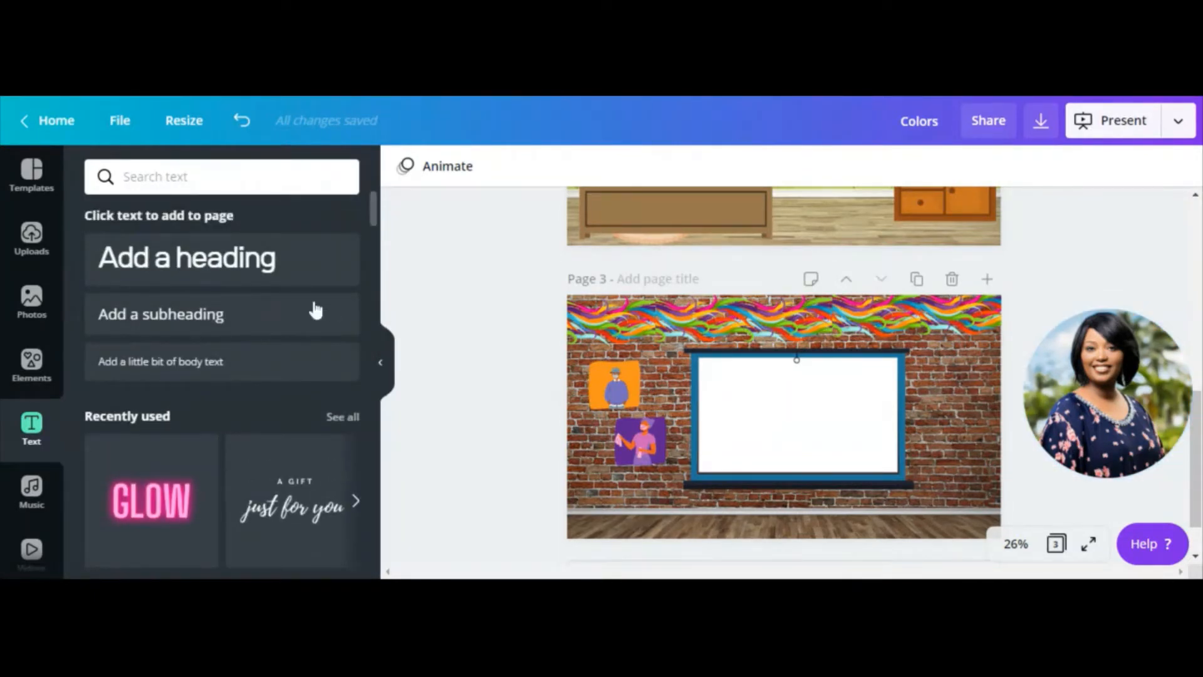
click(180, 263)
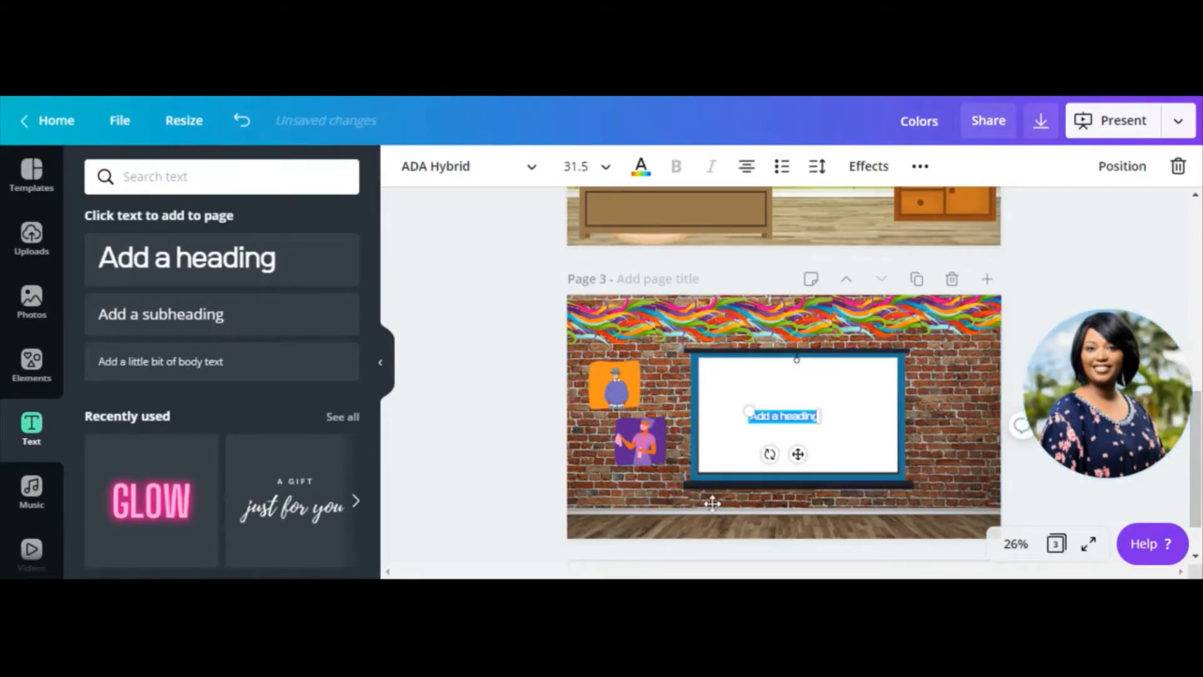
drag(712, 503, 645, 521)
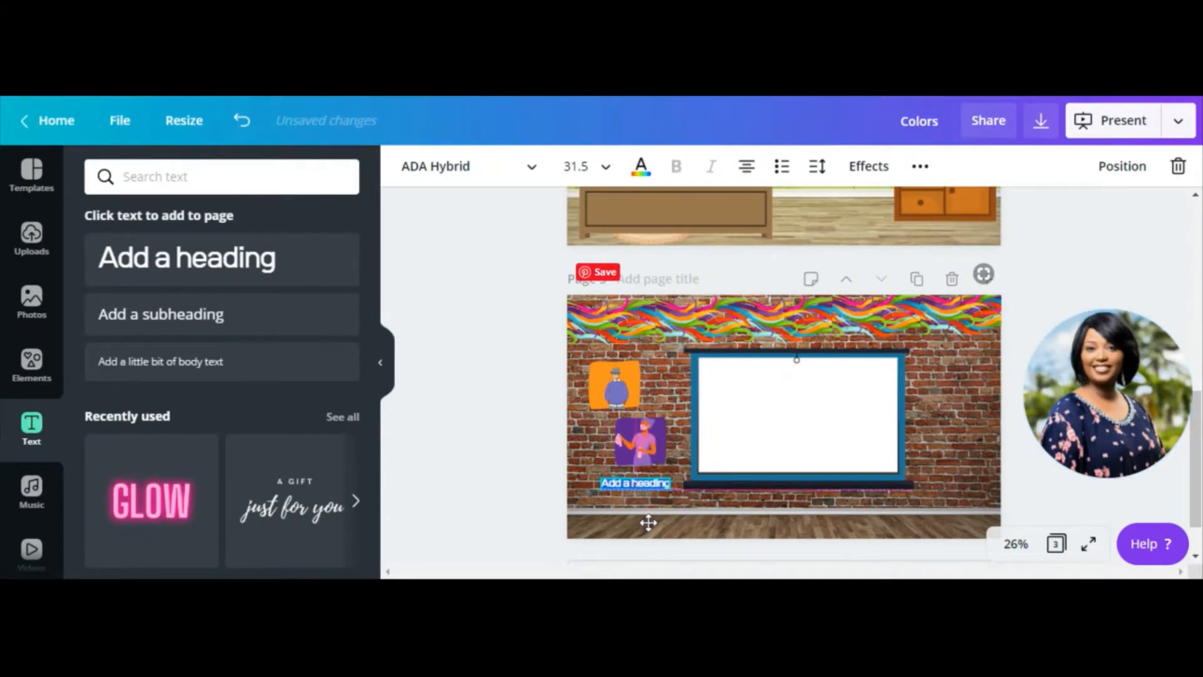
- Replace the heading's placeholder text with "Stay Safe - Follow Protocols"
double_click(668, 483)
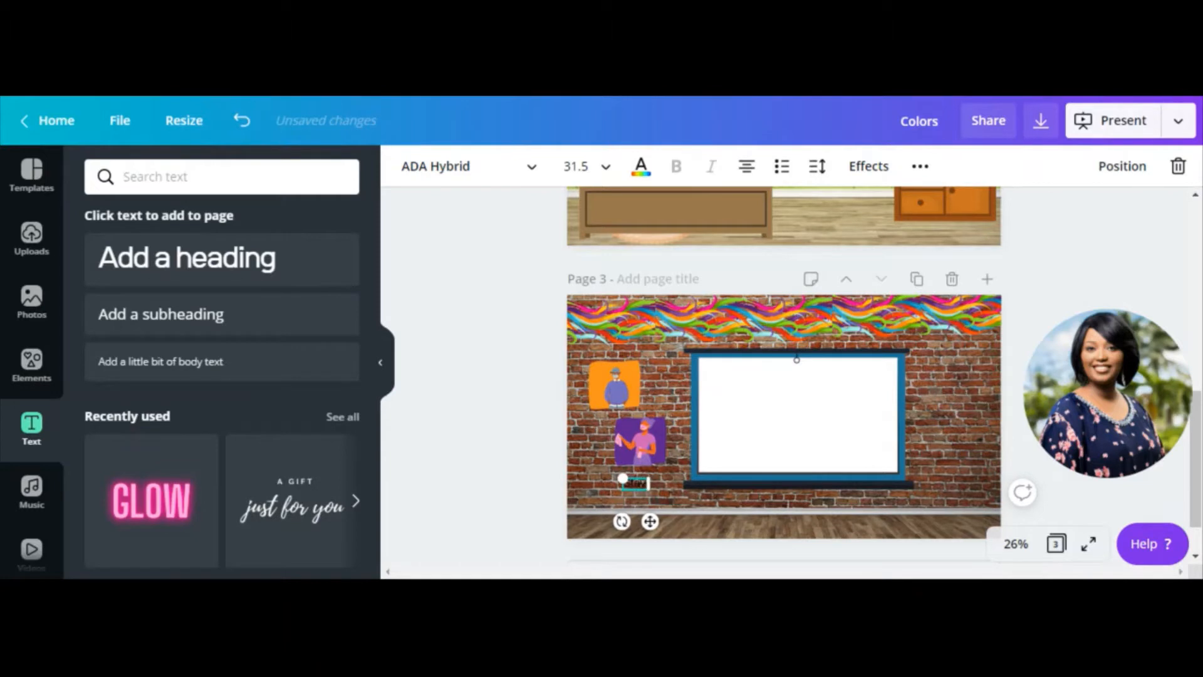
text(Stay Safe)
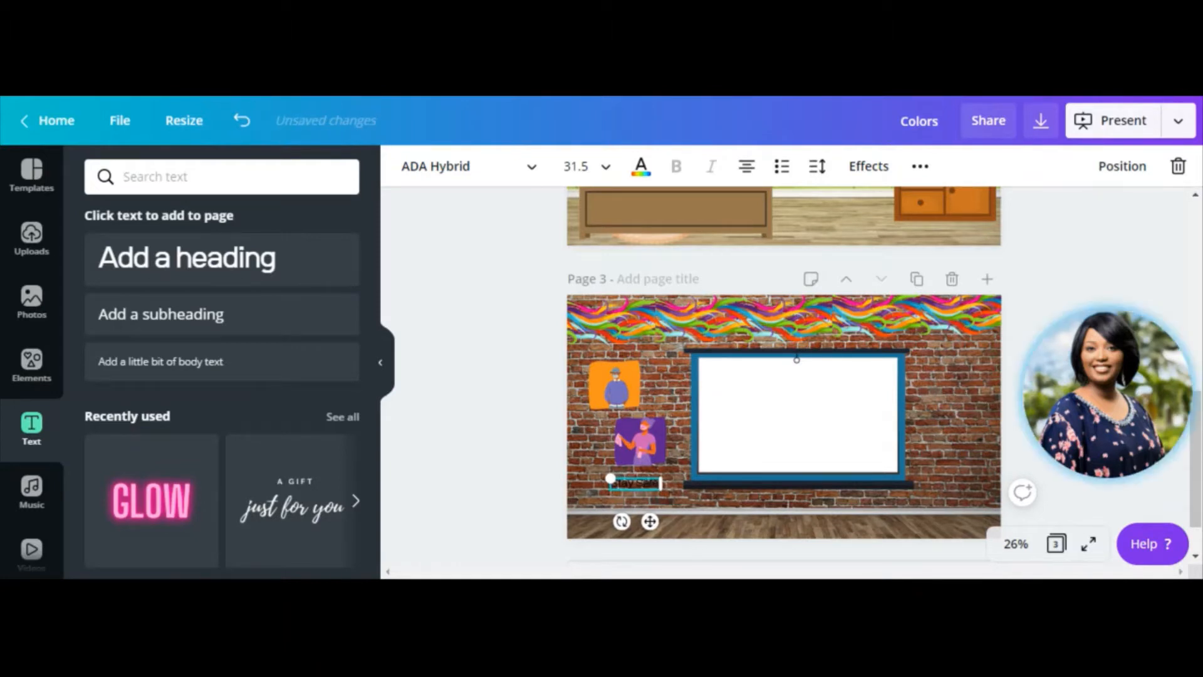
text(! )
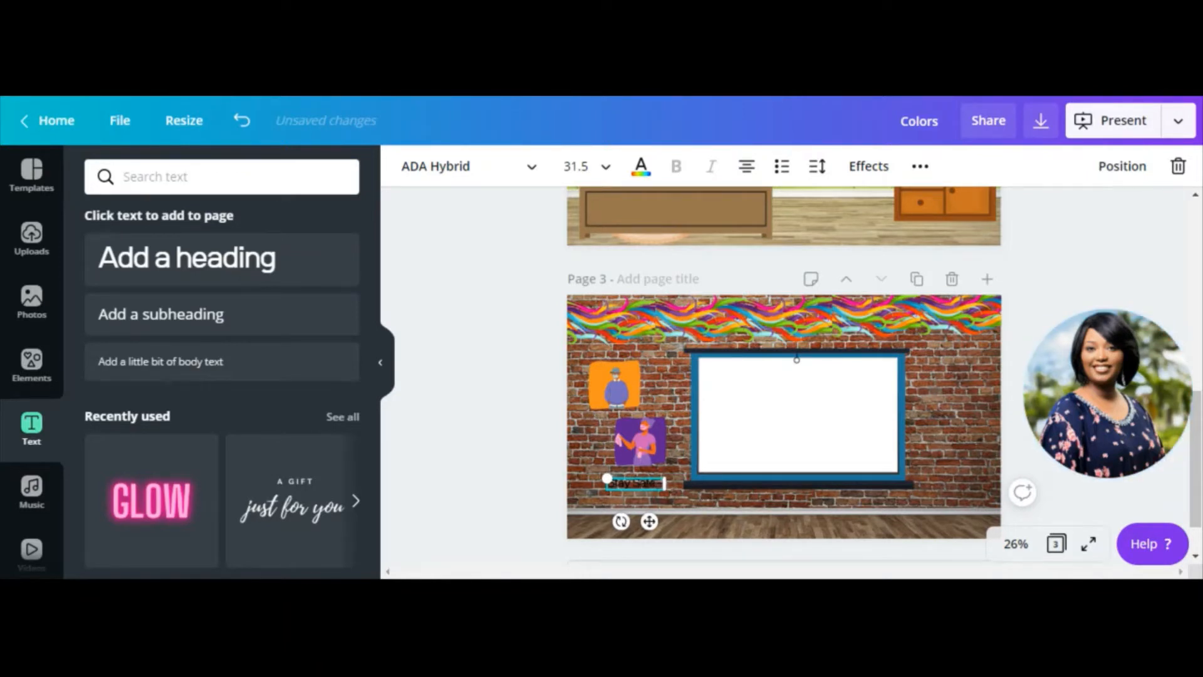
text(Fo)
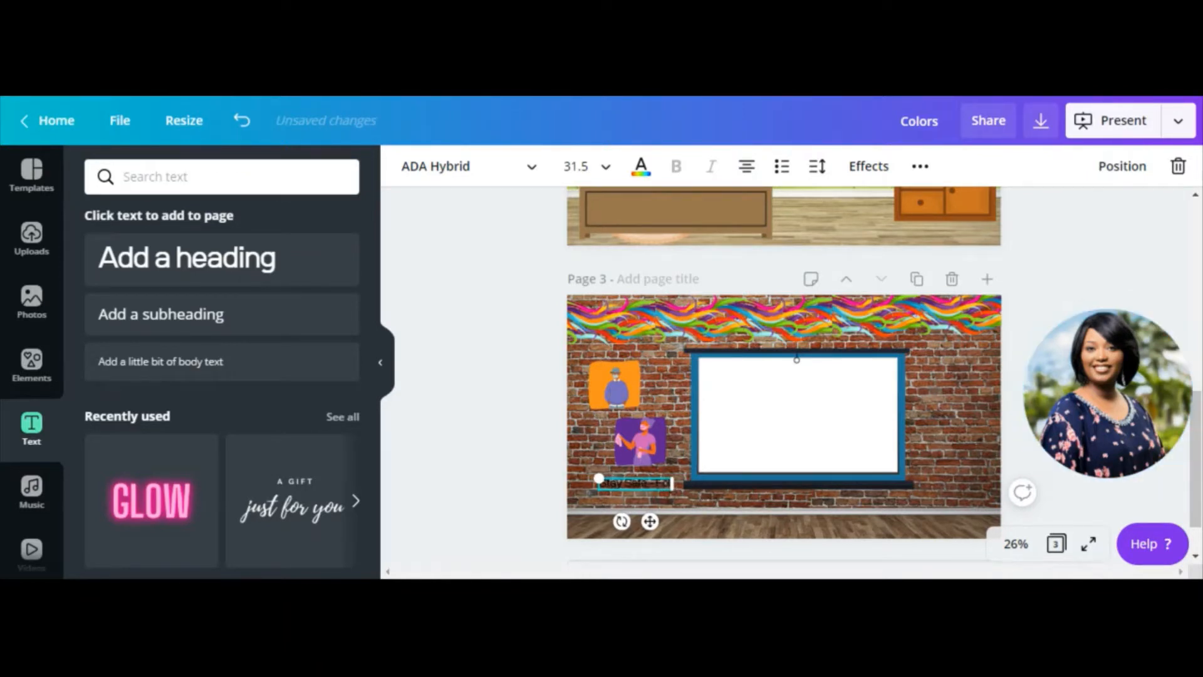
text(llow Protocols)
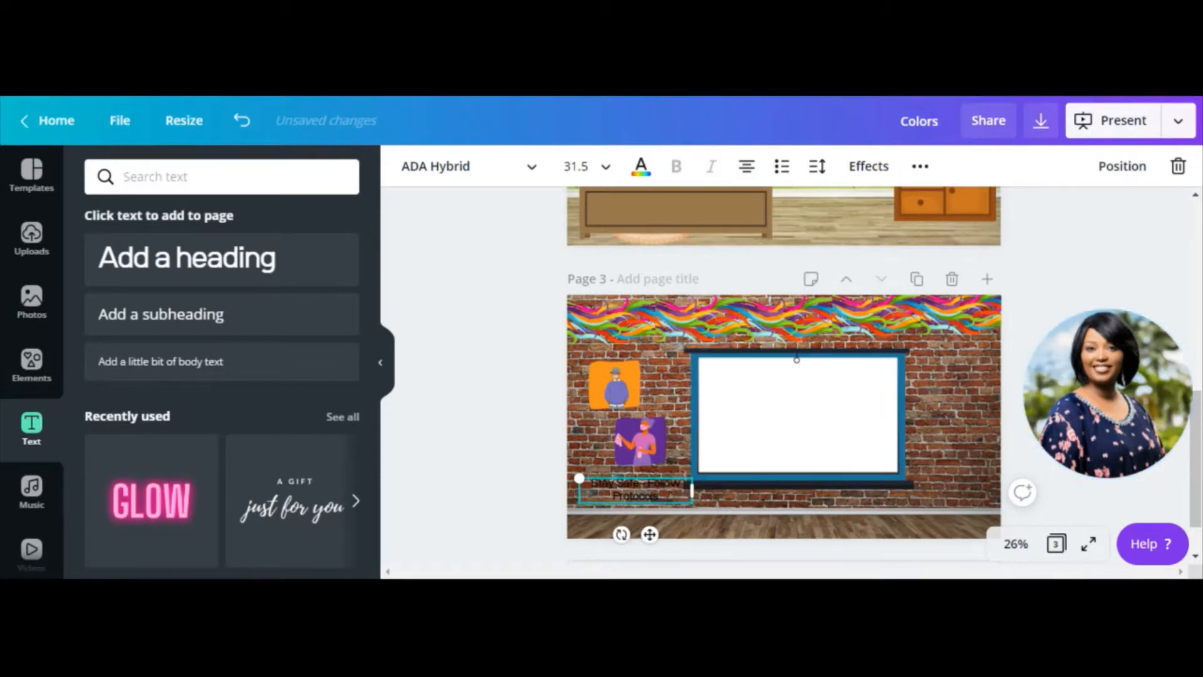
- Recolour the "Stay Safe - Follow Protocols" caption white and nudge it slightly upward
click(646, 174)
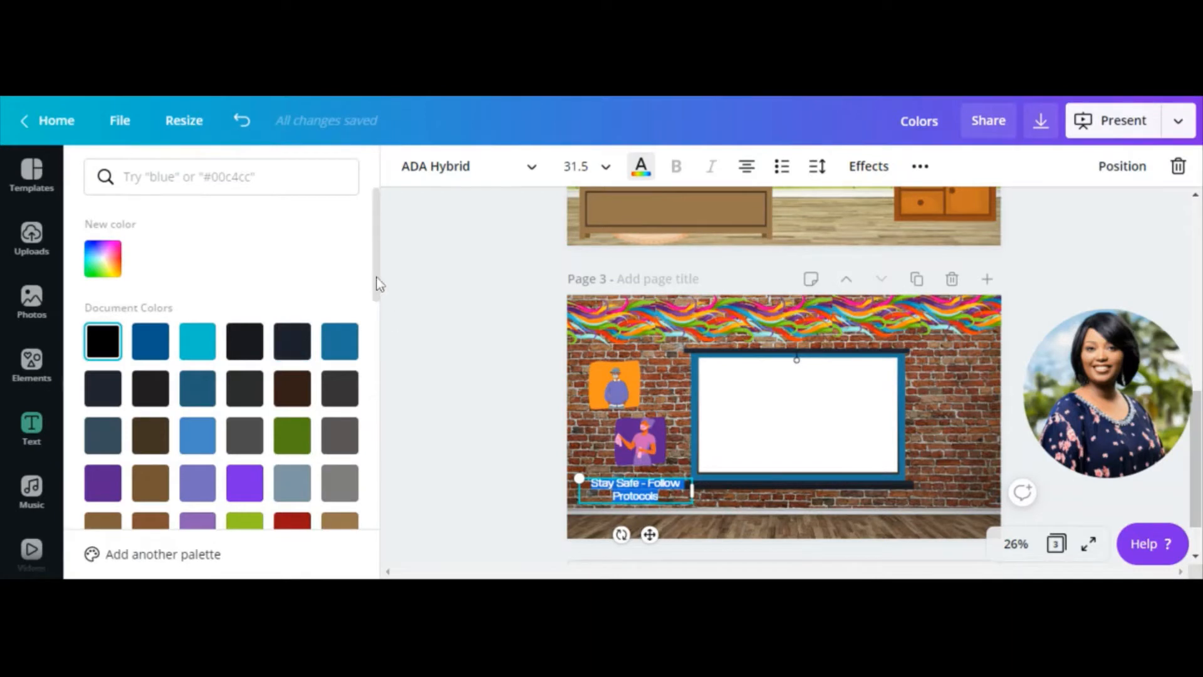
drag(377, 285, 385, 415)
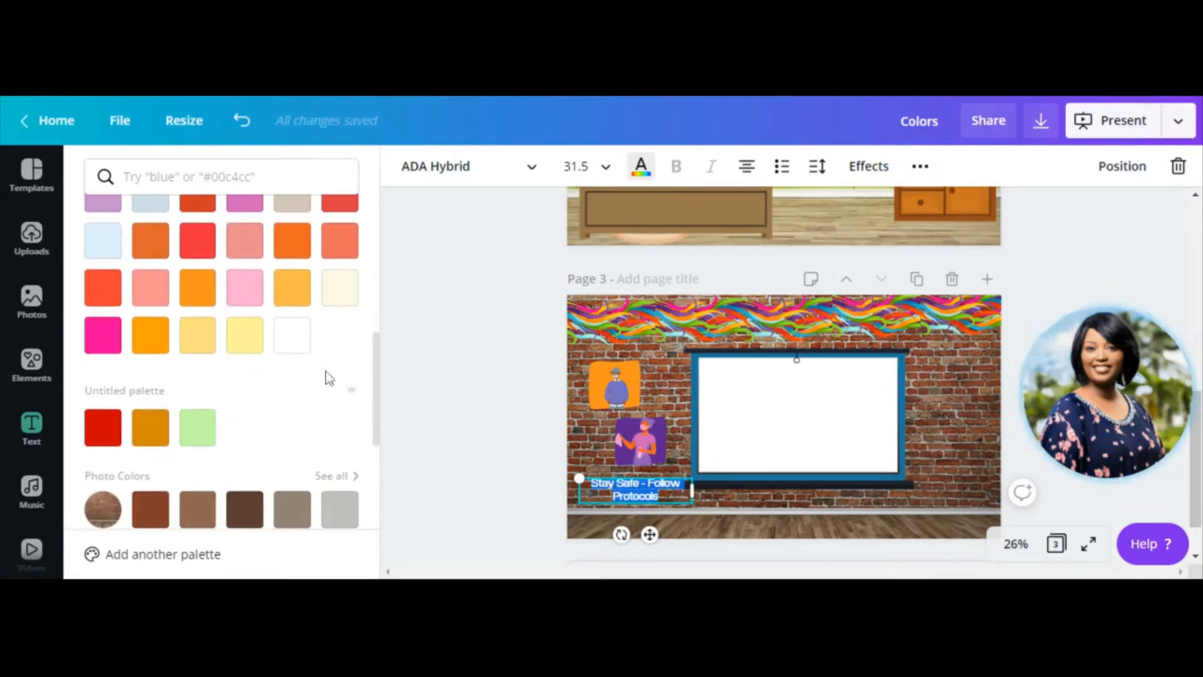
click(295, 341)
click(605, 492)
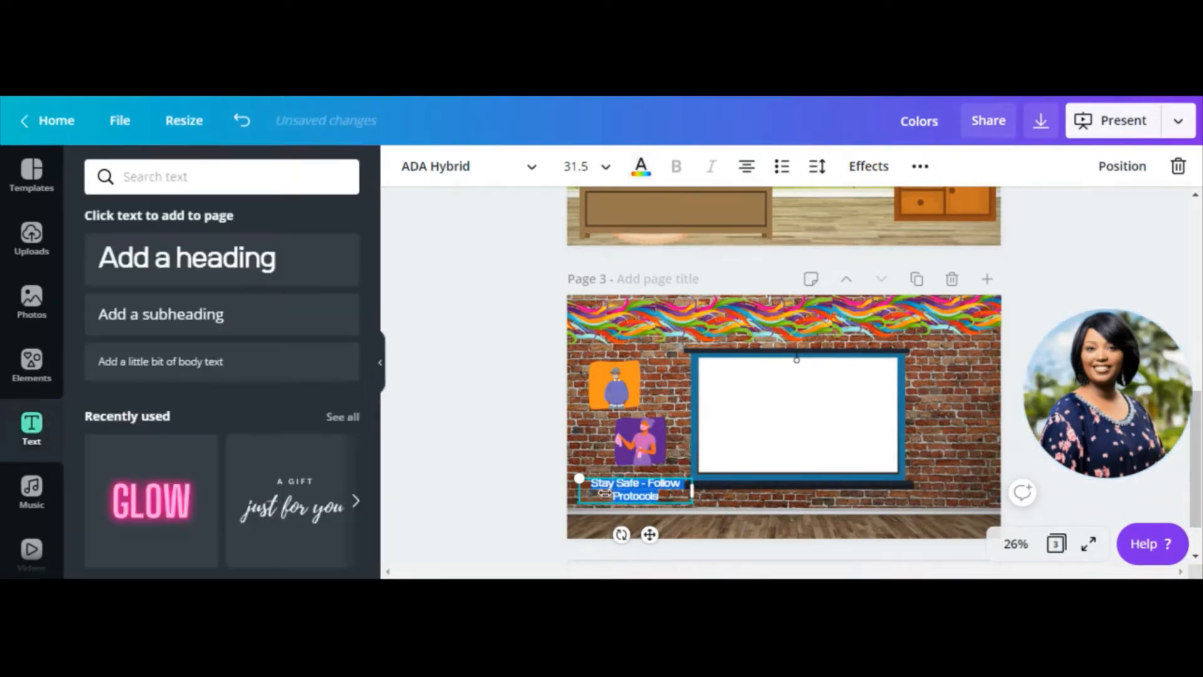
click(679, 454)
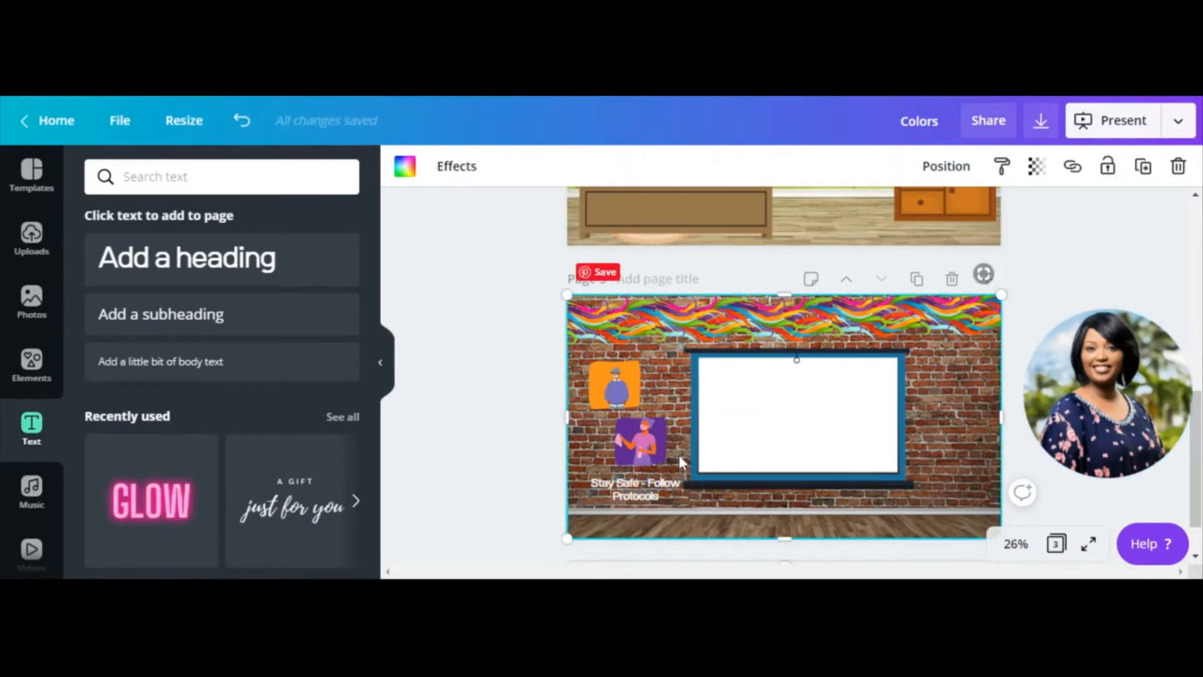
drag(658, 490, 654, 484)
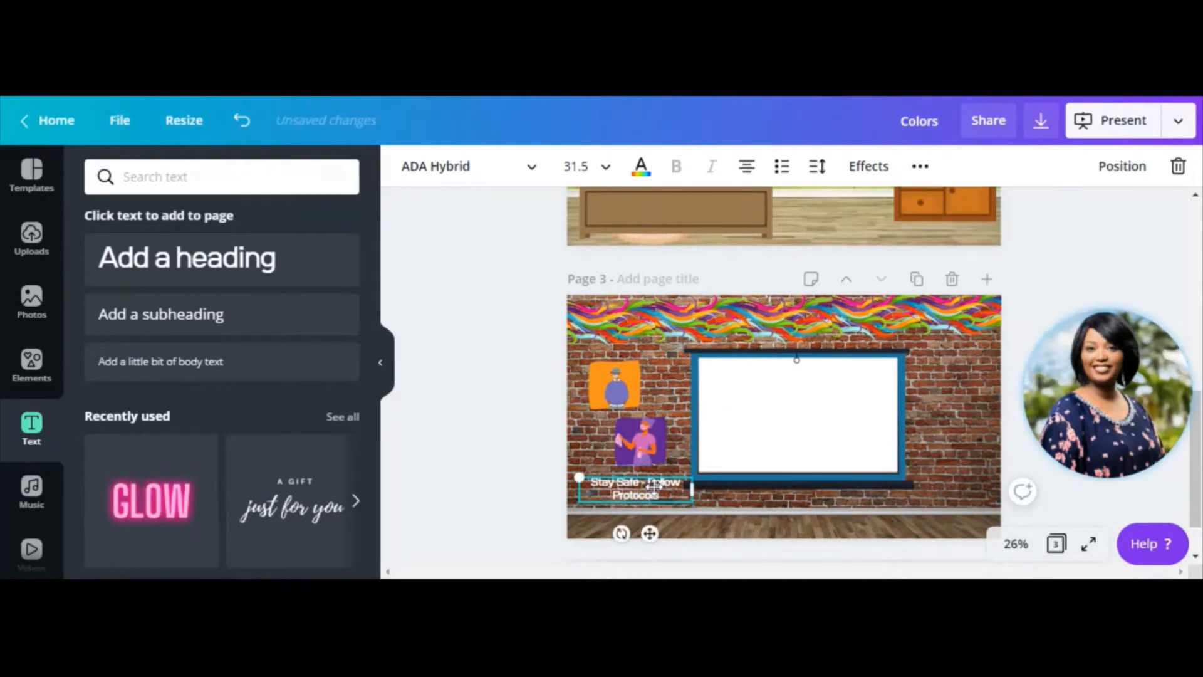
- Search the elements for "rectangle", add the filled rectangle with a thin outer frame, and move it over the caption below the squares
click(40, 361)
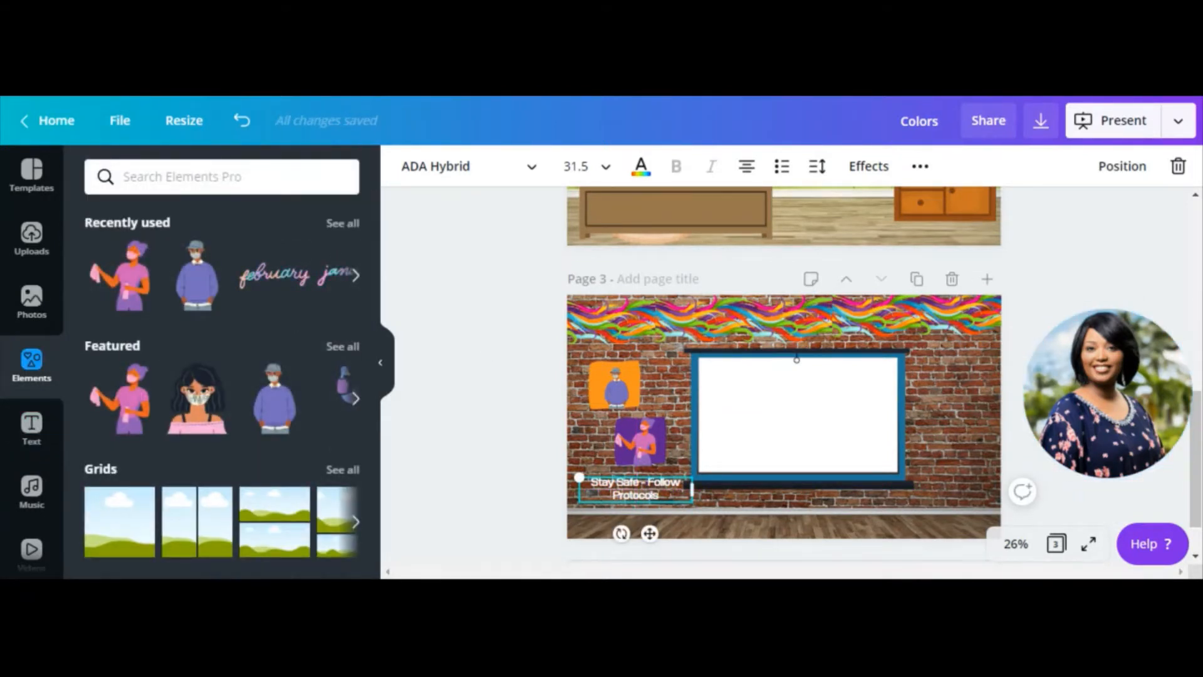
click(188, 177)
text(rec)
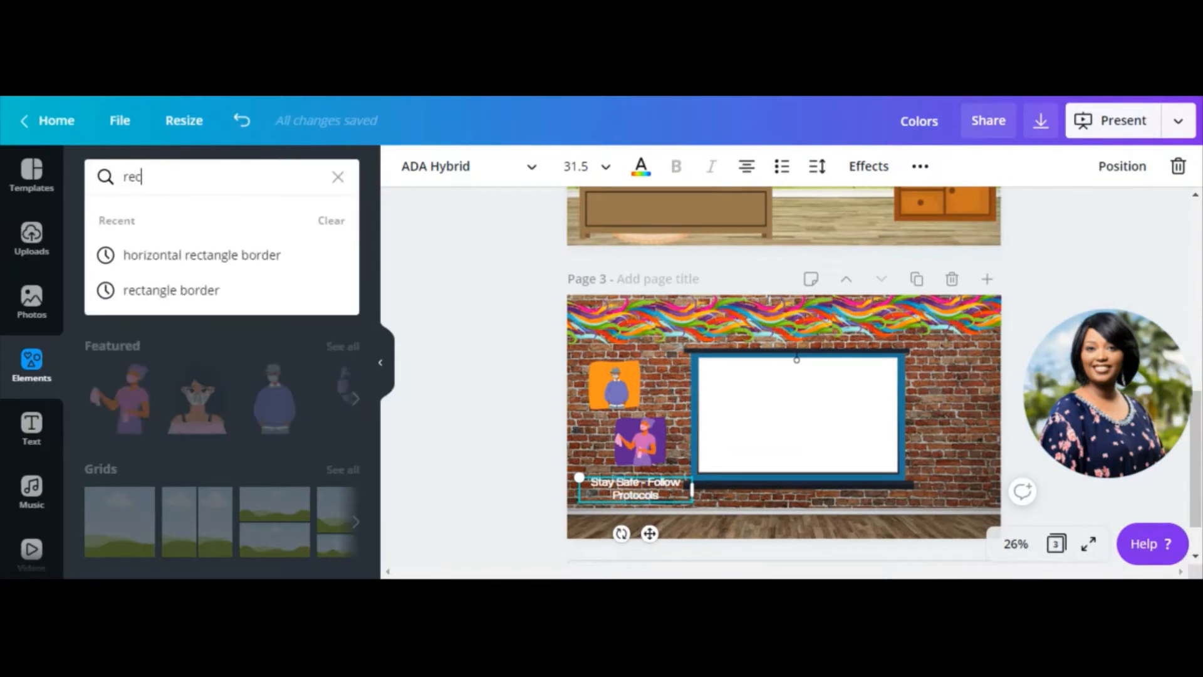
text(tangle)
key(Return)
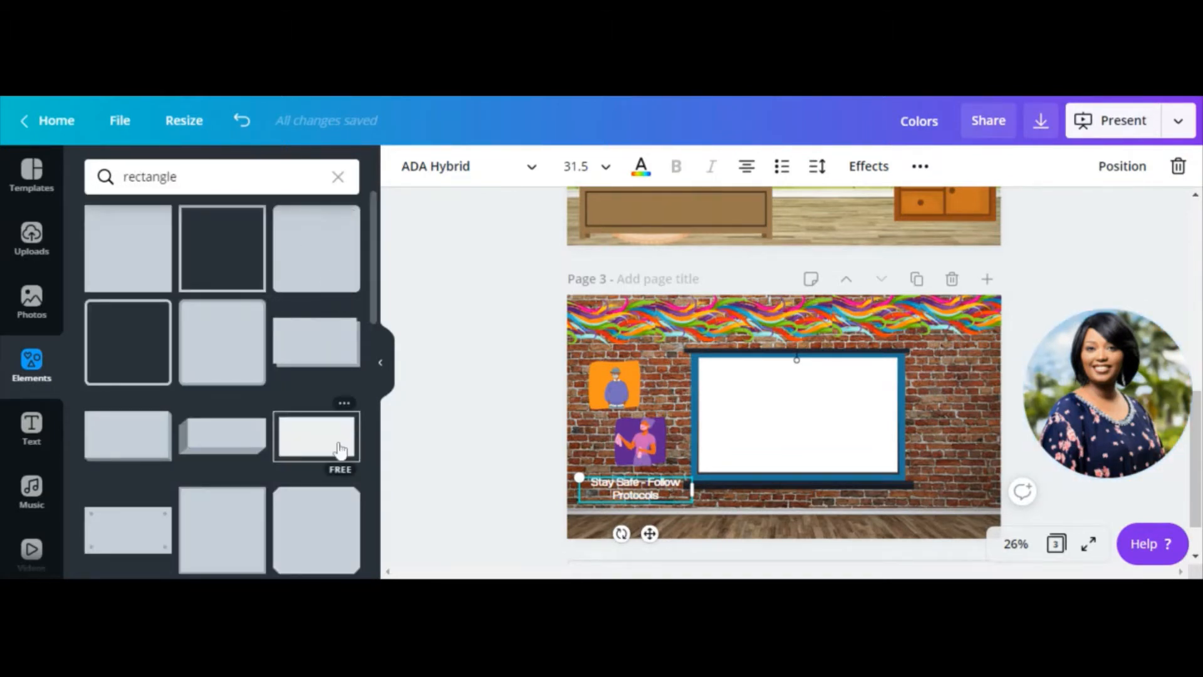
click(326, 448)
drag(812, 401, 703, 454)
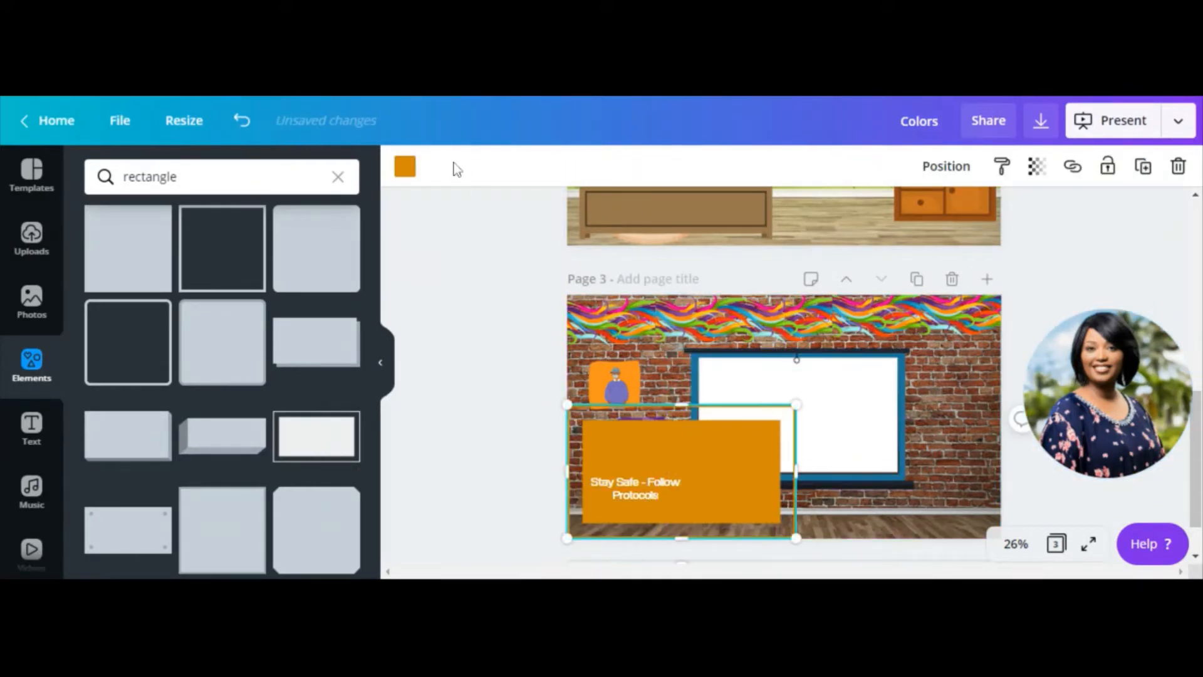
- Recolour the orange framed rectangle white from the document colors
click(408, 176)
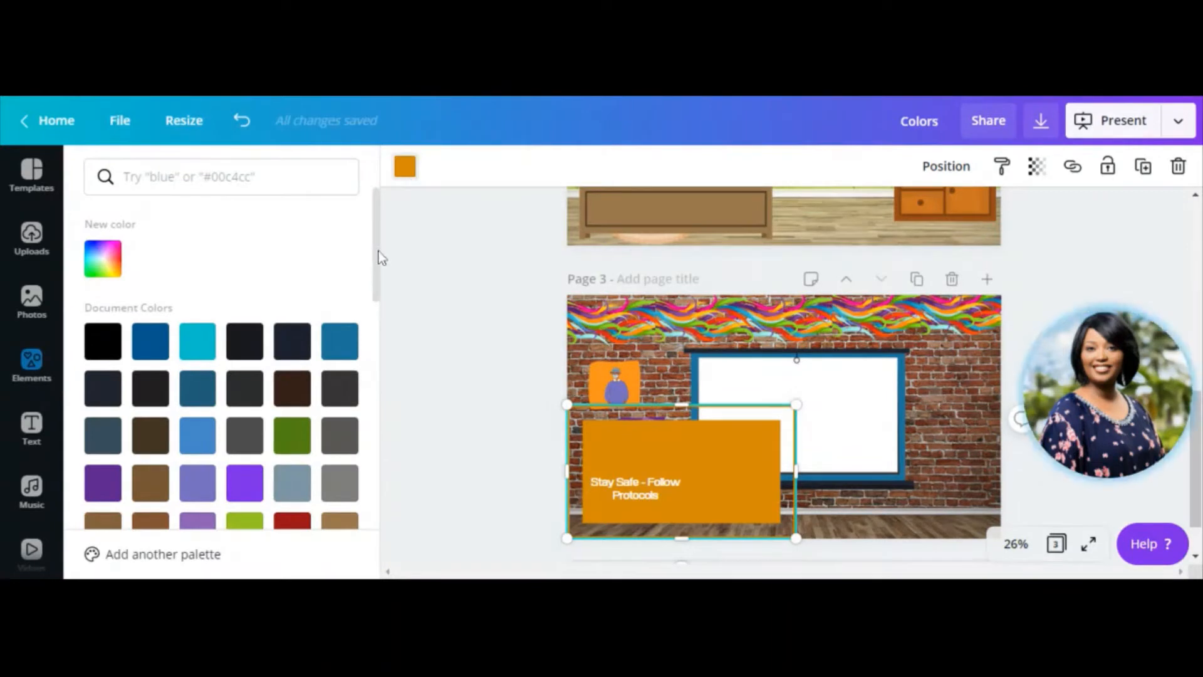
drag(376, 254, 386, 376)
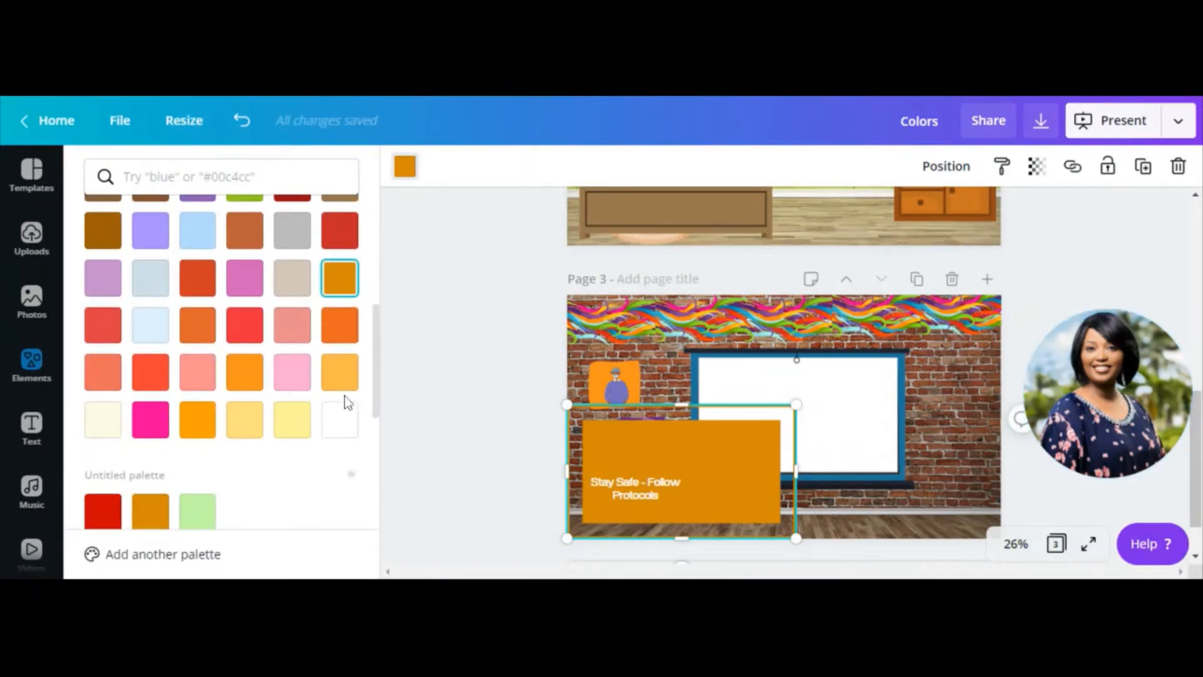
click(339, 419)
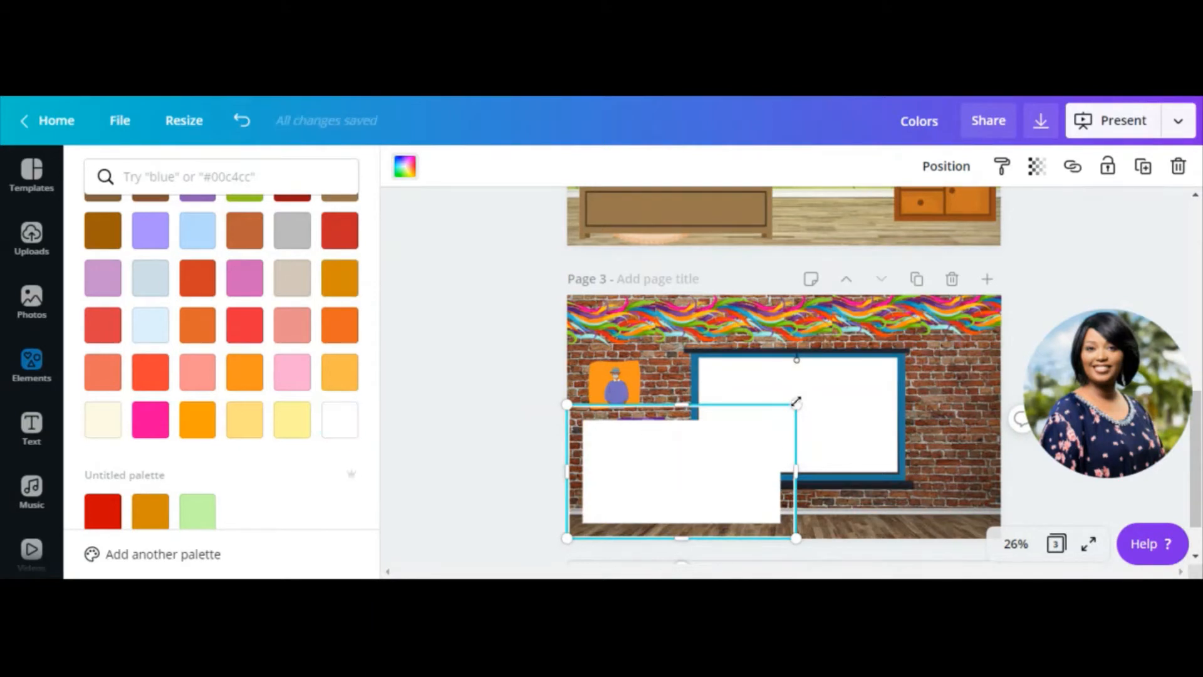
- Shrink the white rectangle to the caption's width below the purple square, reduce its height to about 163, and send it backward
drag(740, 449, 636, 504)
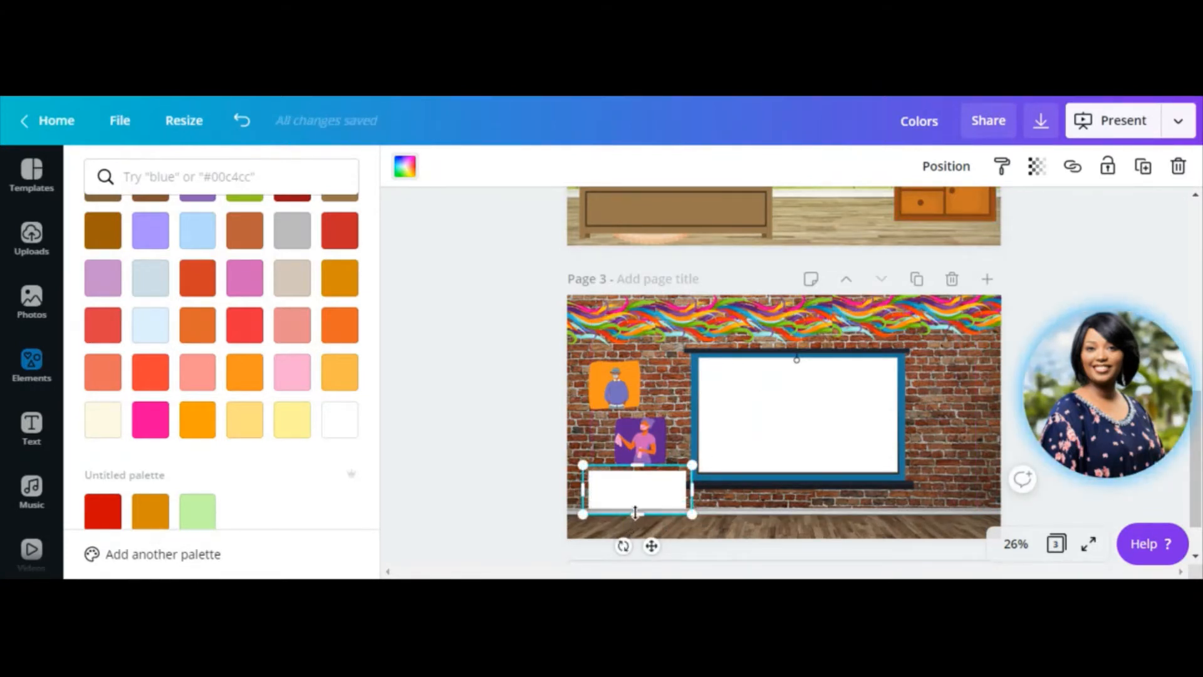
drag(635, 512, 636, 505)
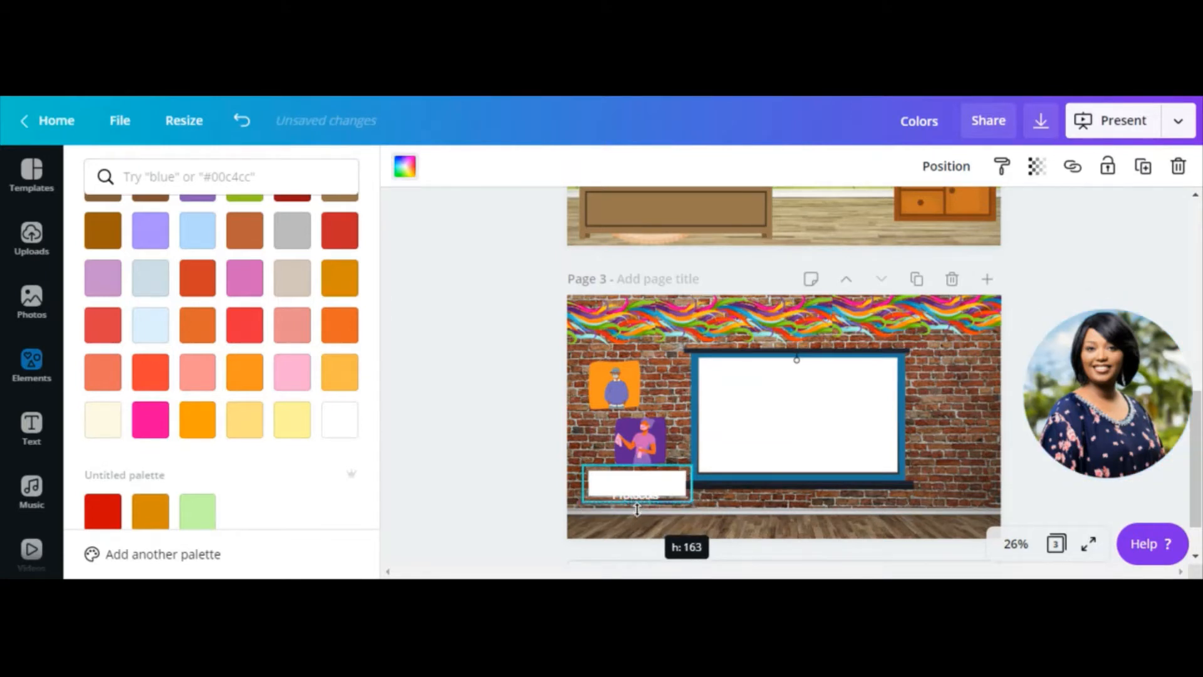
drag(637, 510, 636, 509)
click(953, 177)
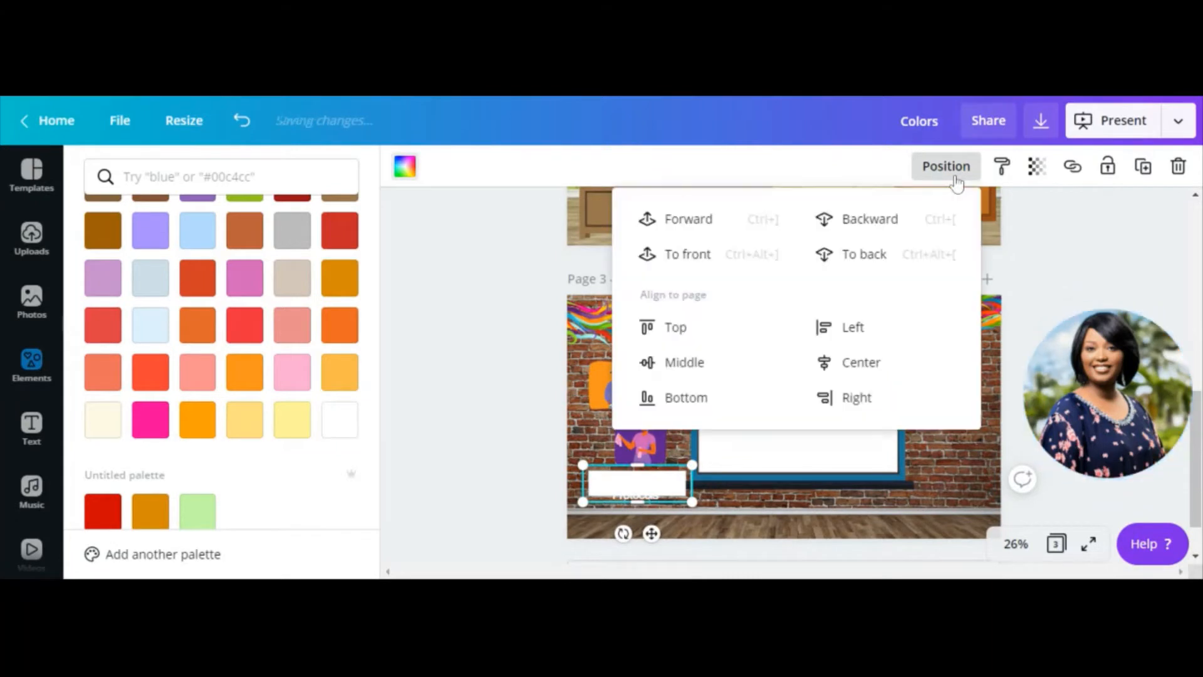
click(887, 232)
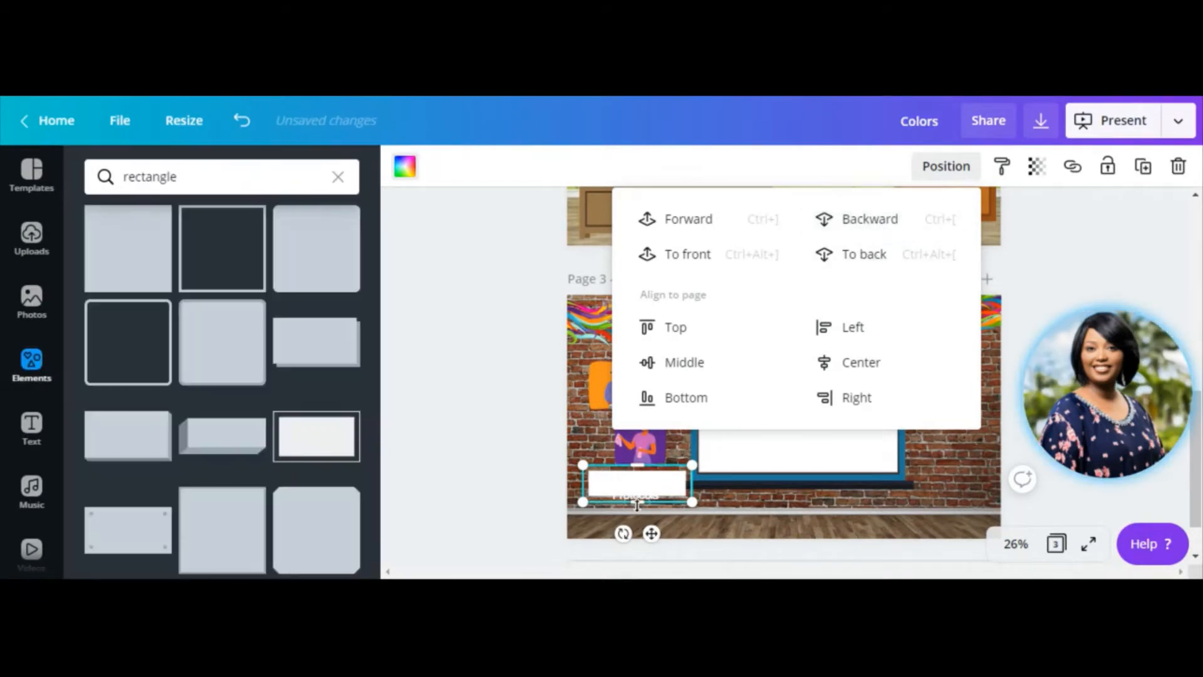
click(636, 505)
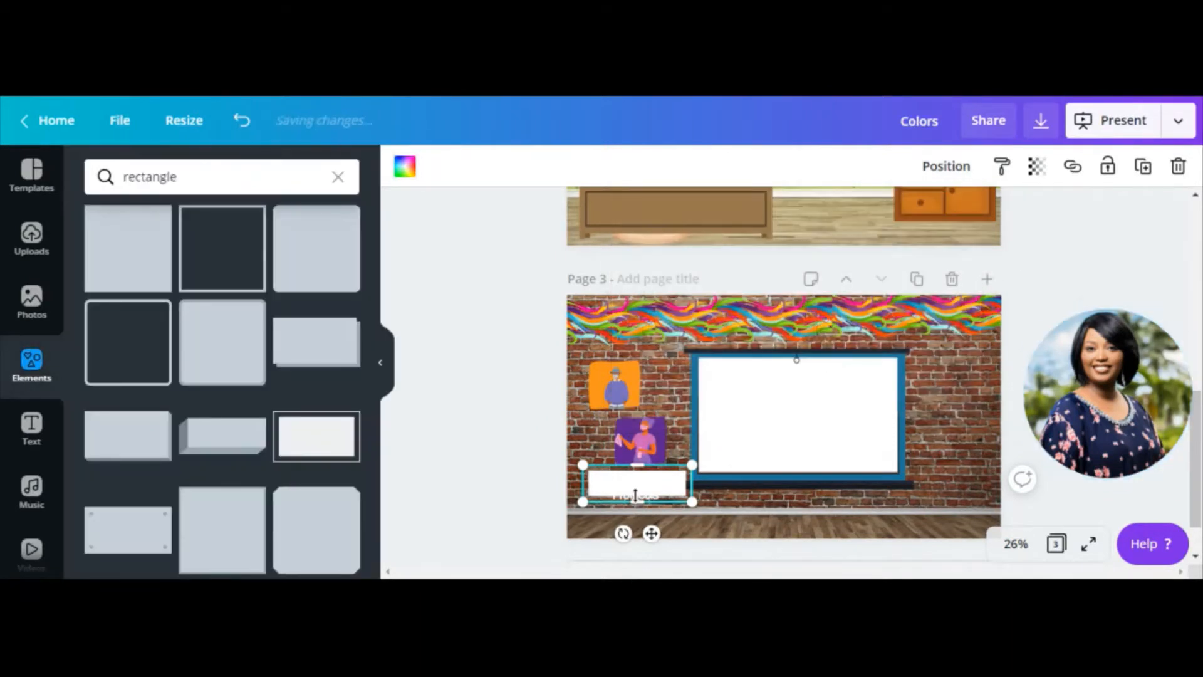
- Recolour the caption near-black from the document colors, move it up onto the white rectangle, and deselect it
click(669, 491)
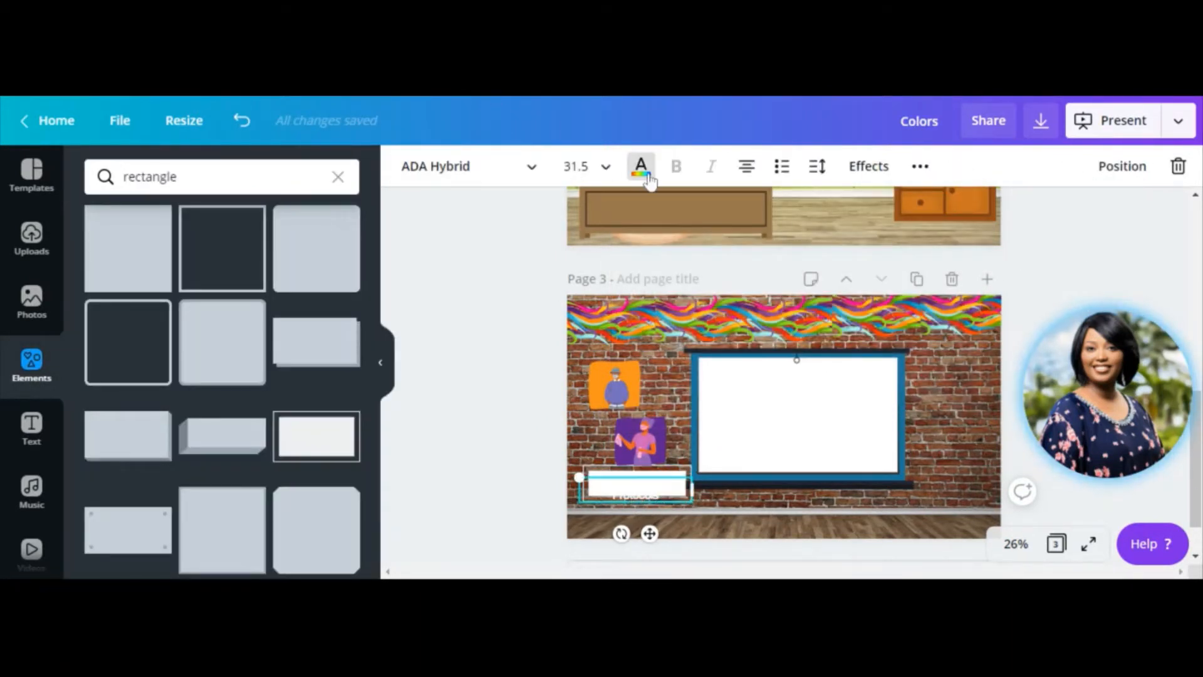
click(648, 178)
click(245, 341)
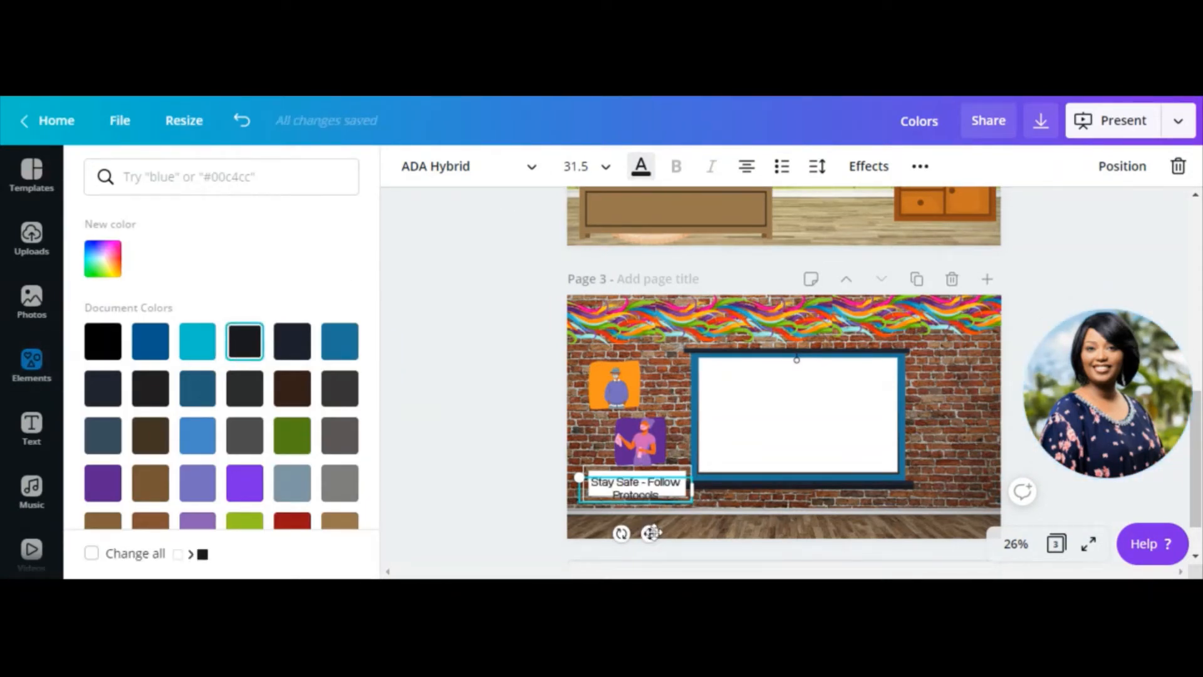
drag(652, 532, 654, 528)
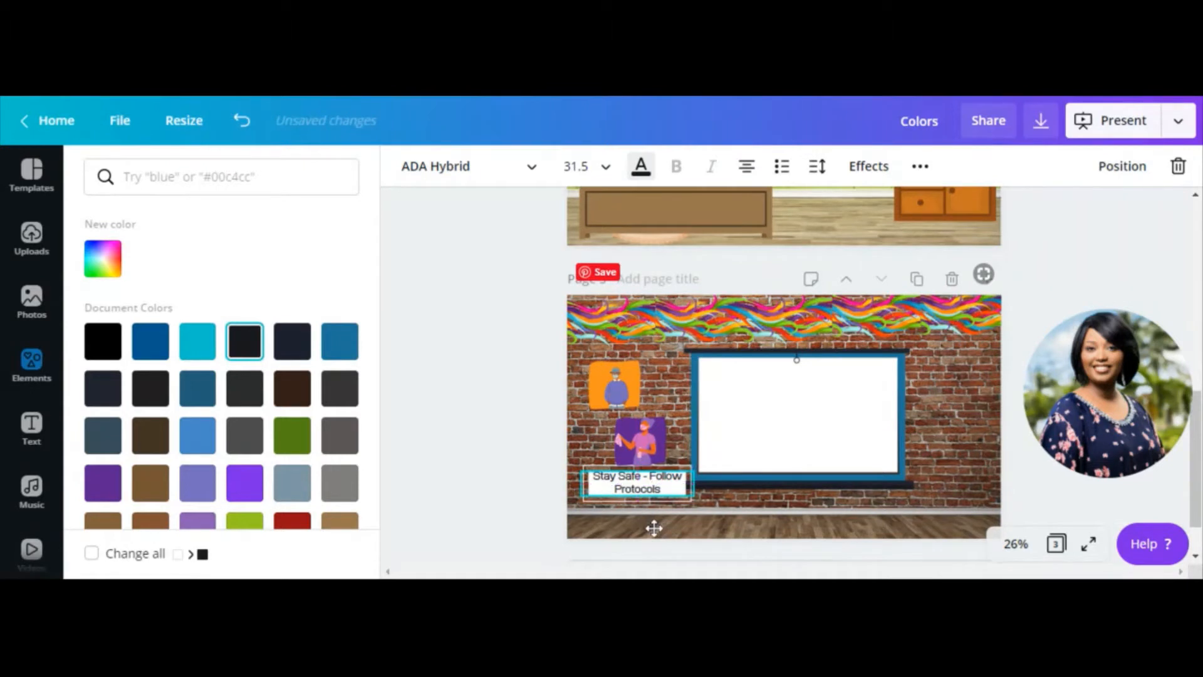
click(1107, 256)
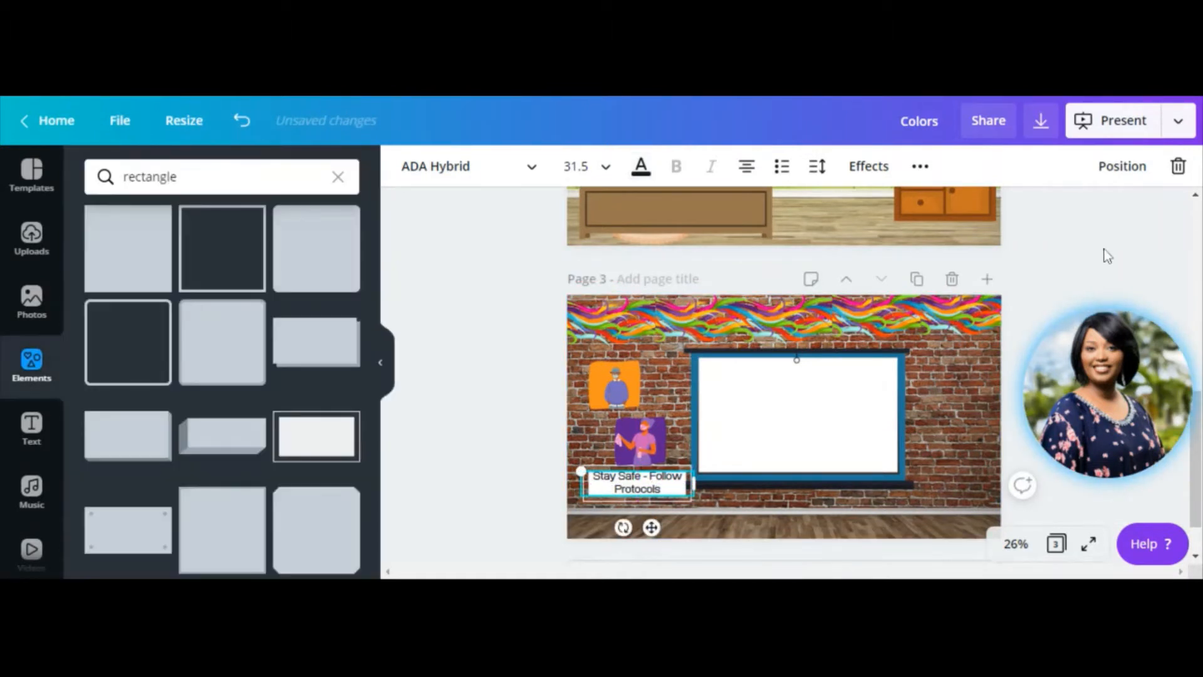
click(1107, 255)
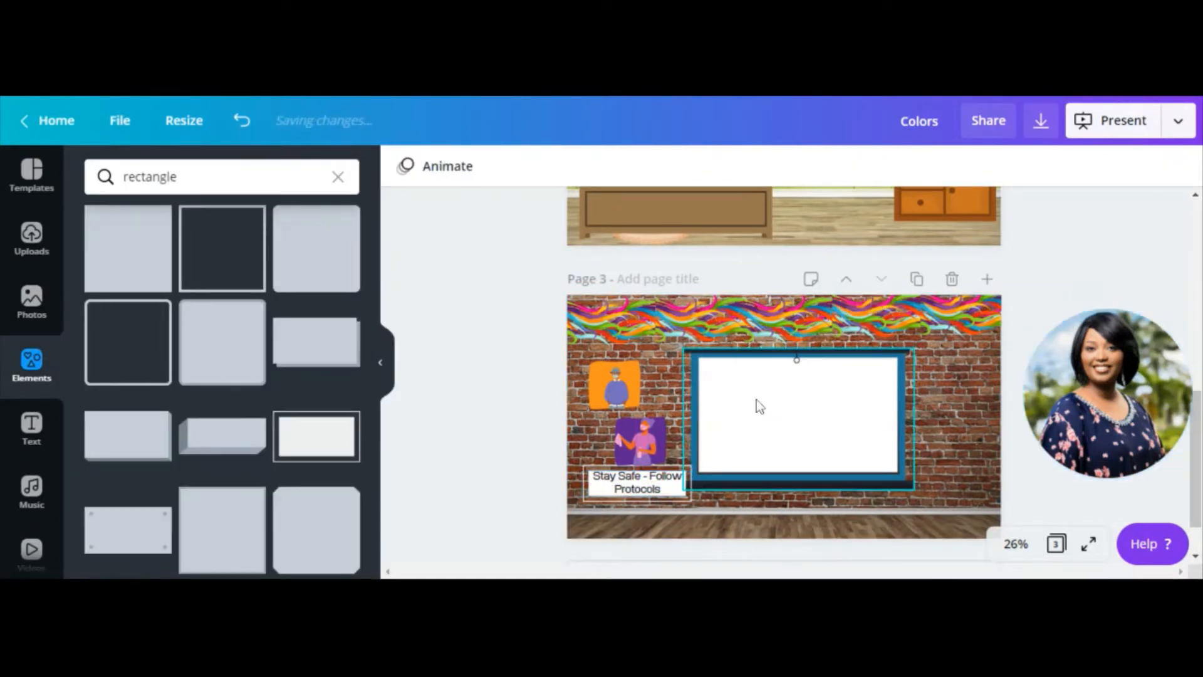
- Add the "PLANET ARCADIA" font combination to the classroom page
click(22, 457)
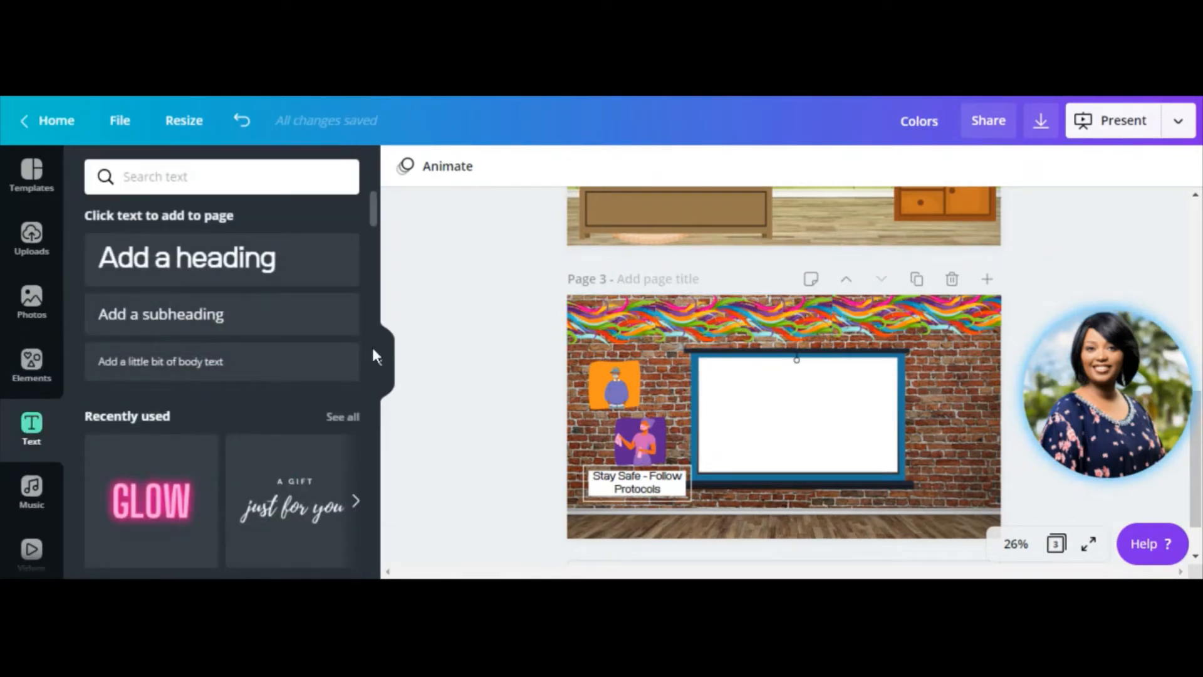
scroll(378, 233, down, 1)
scroll(378, 233, down, 5)
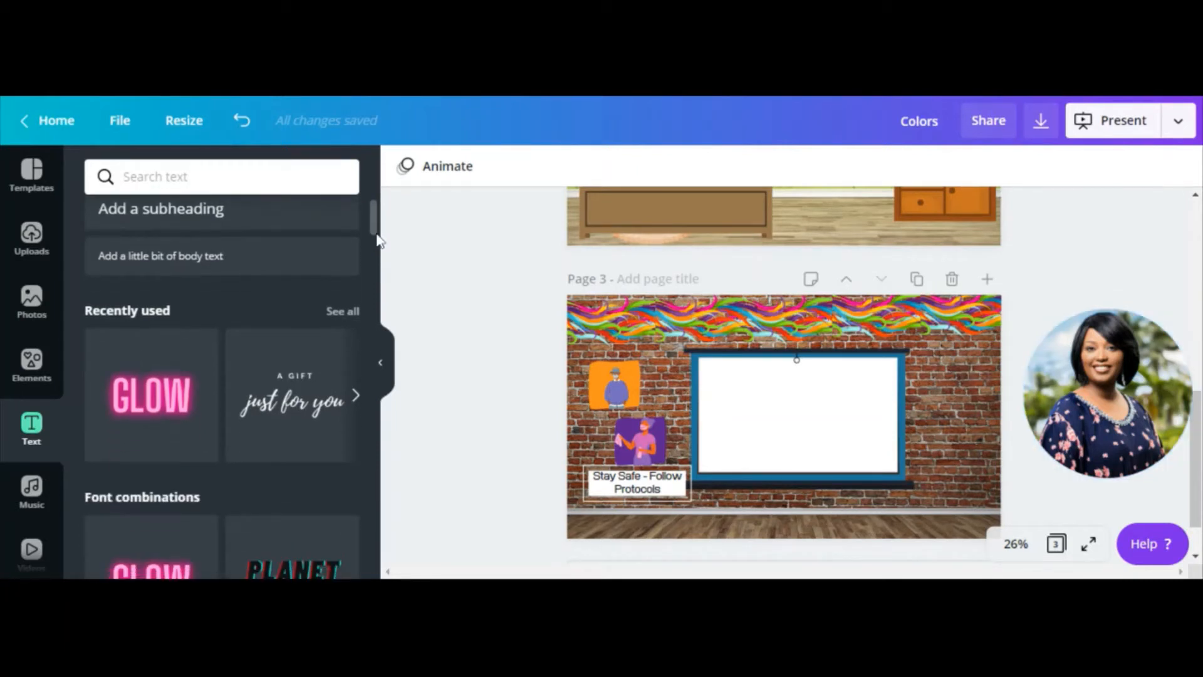
scroll(379, 258, up, 2)
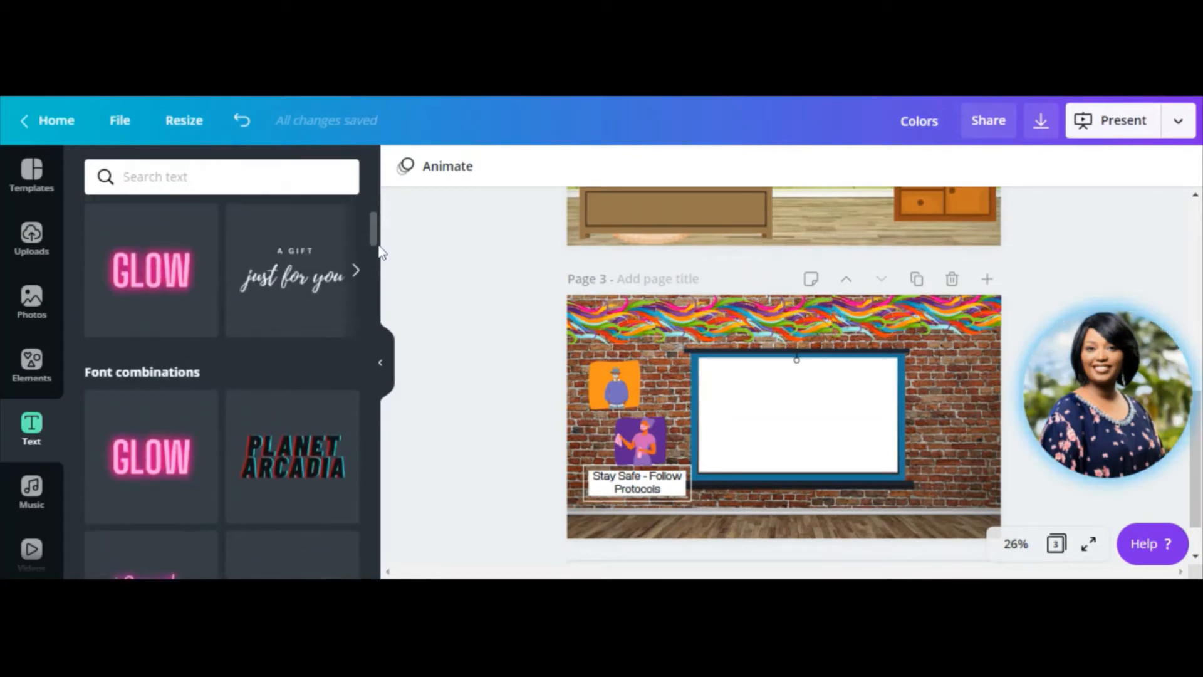
click(290, 460)
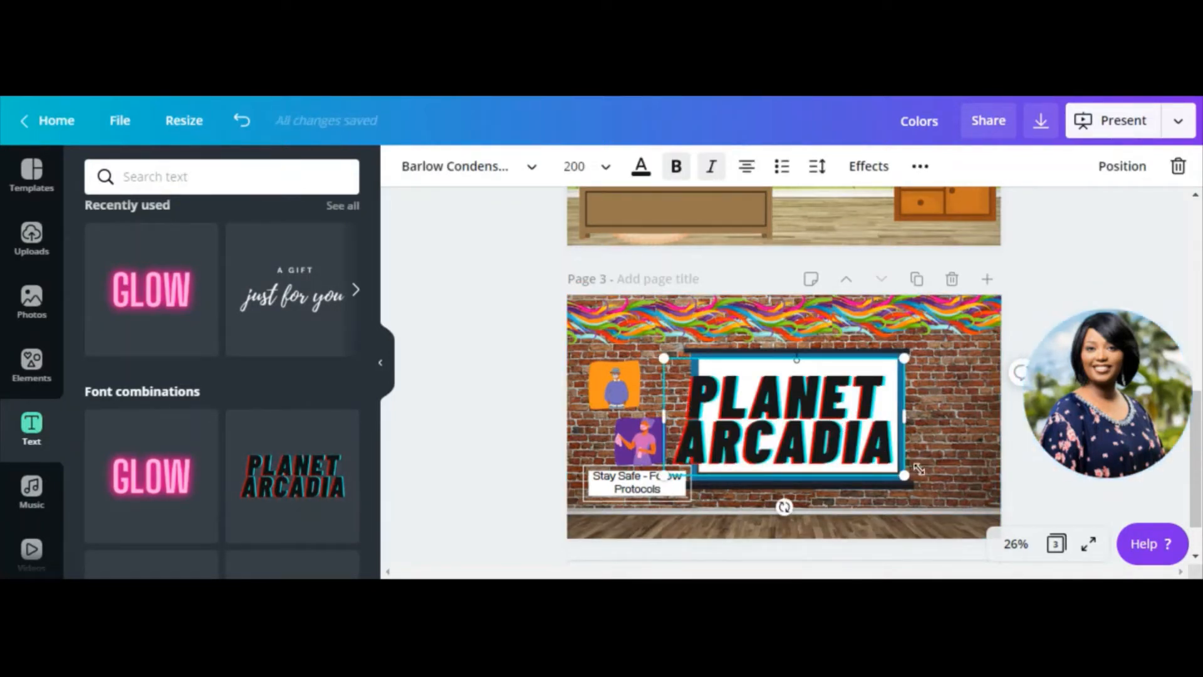
- Shrink the "PLANET ARCADIA" text to about size 168, fit it on the whiteboard, and replace its wording with "WELCOME STUDENTS"
drag(877, 462, 839, 438)
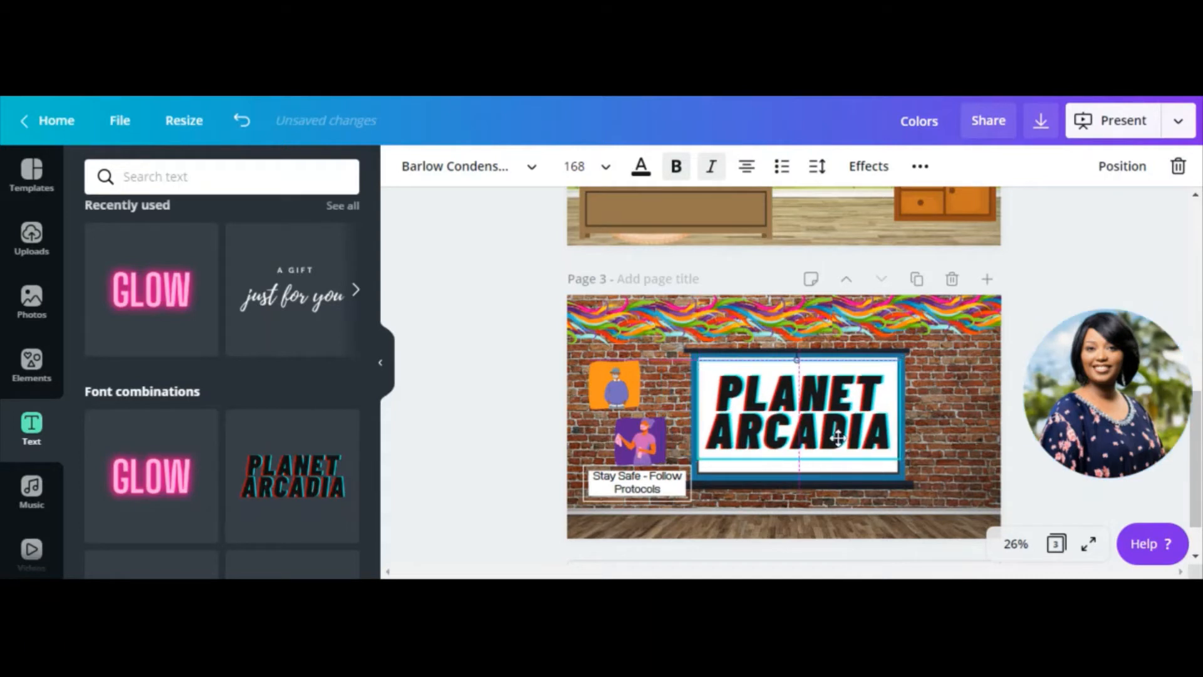
click(883, 436)
key(BackSpace)
text(\)
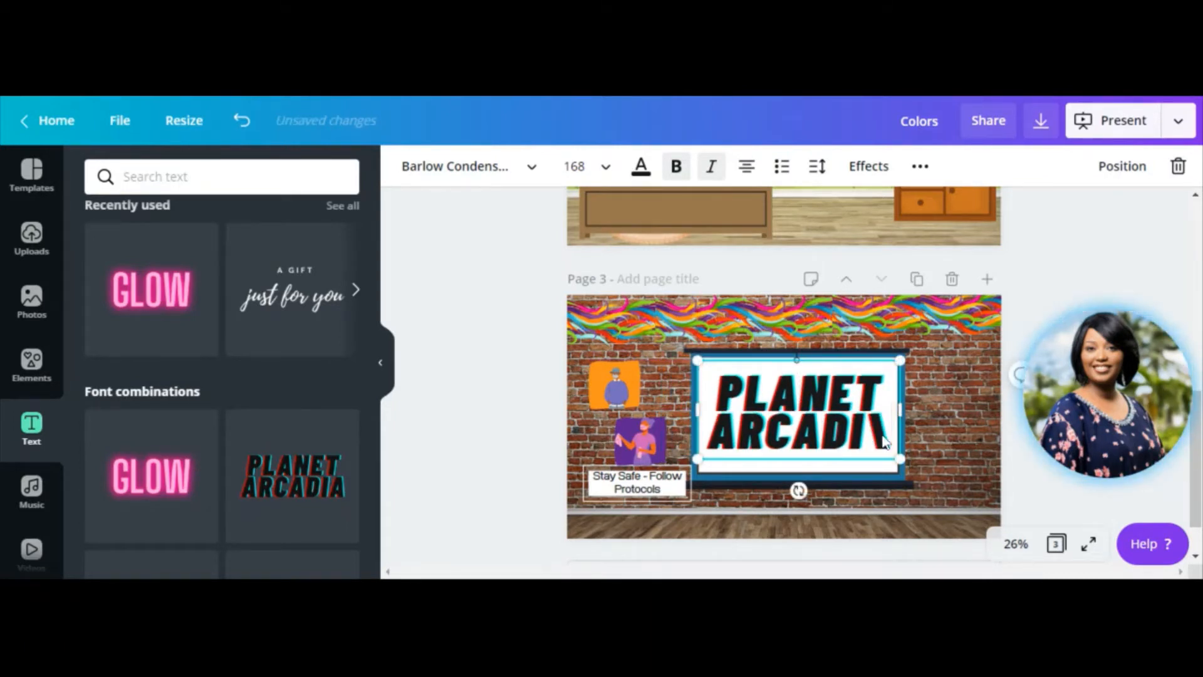
key(BackSpace)
key(BackSpace)
key(BackSpace)
key(BackSpace)
key(BackSpace)
key(BackSpace)
key(BackSpace)
key(BackSpace)
key(BackSpace)
key(BackSpace)
key(BackSpace)
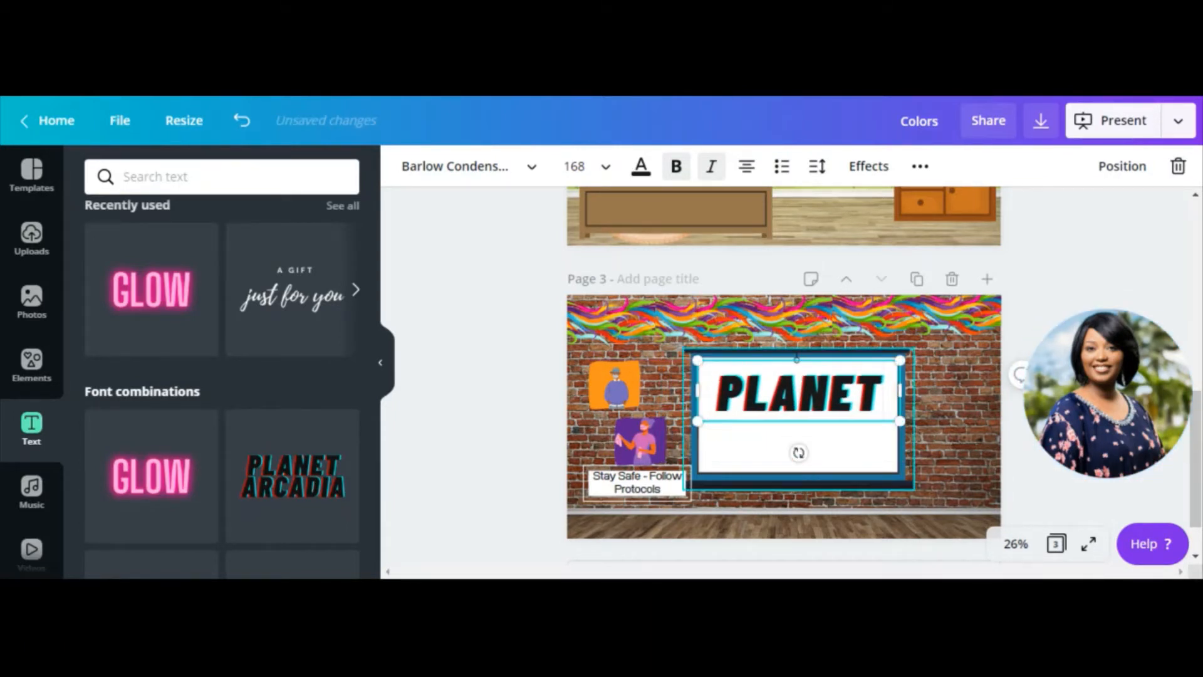
key(BackSpace)
key(BackSpace)
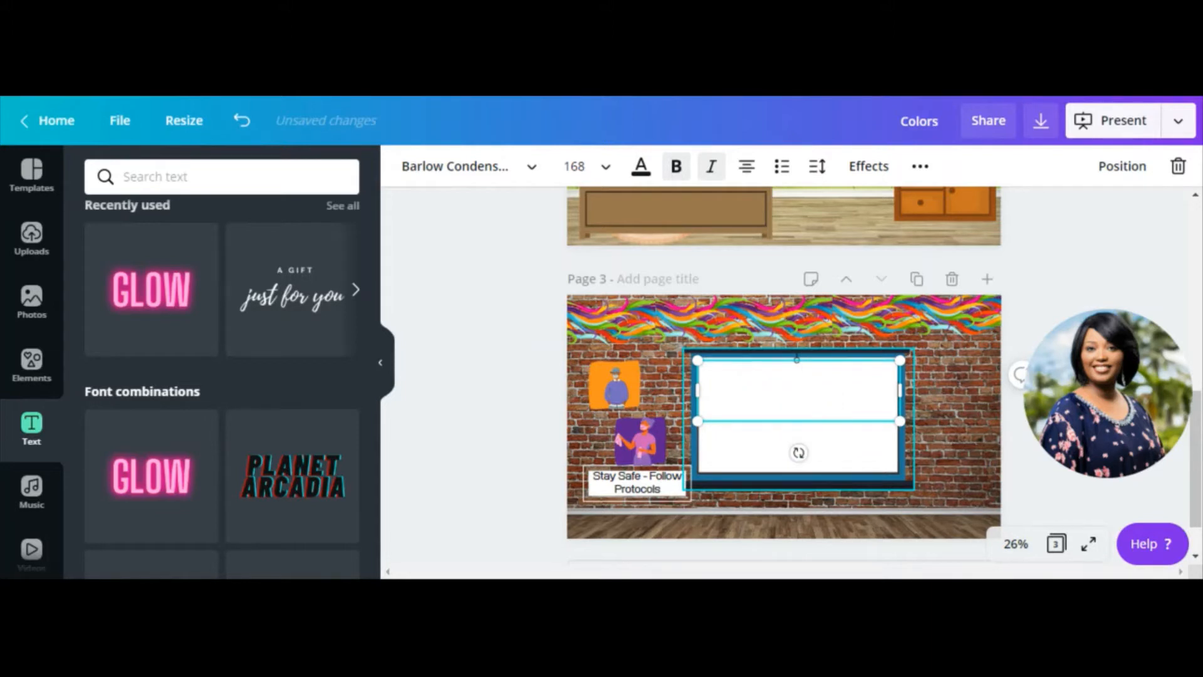
text(WELCOME )
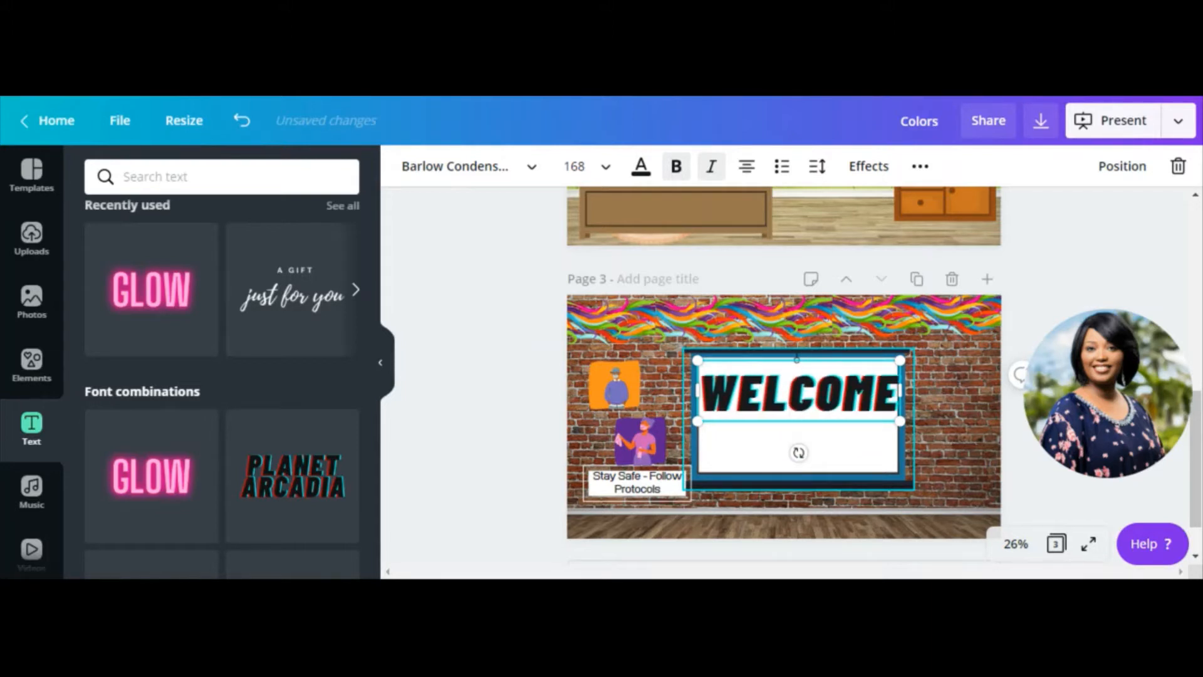
text(STUDENTS)
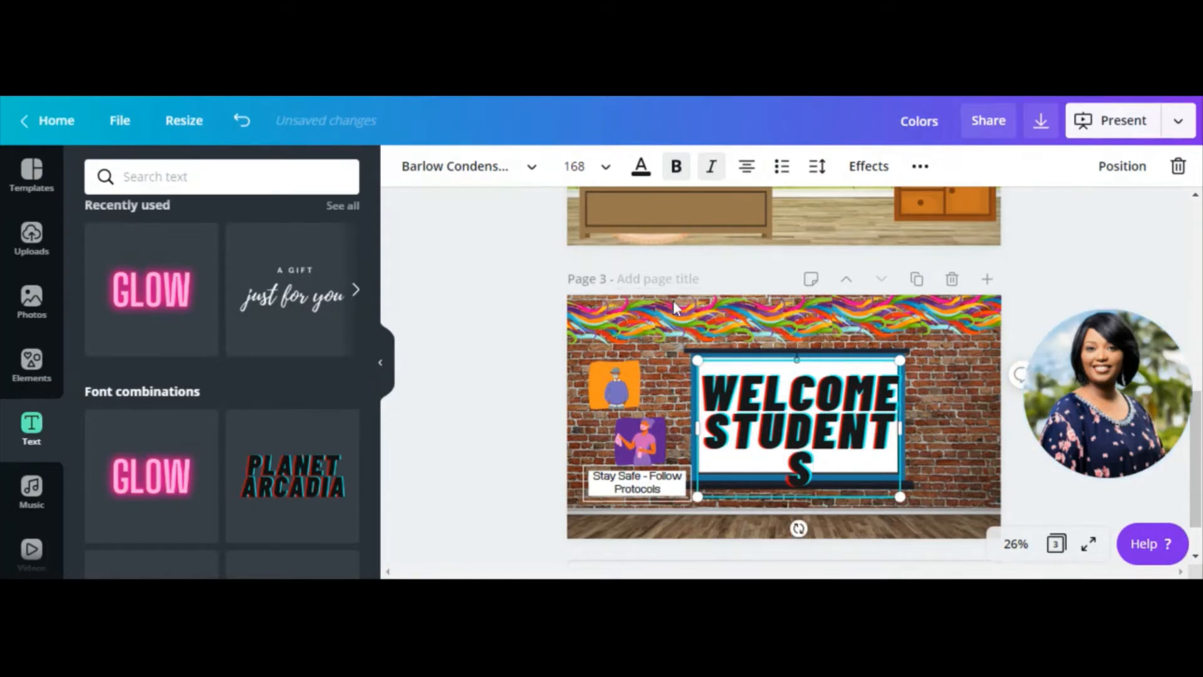
- Set the "WELCOME STUDENTS" text to font size 150 and move it slightly down to centre it on the whiteboard
key(ctrl+a)
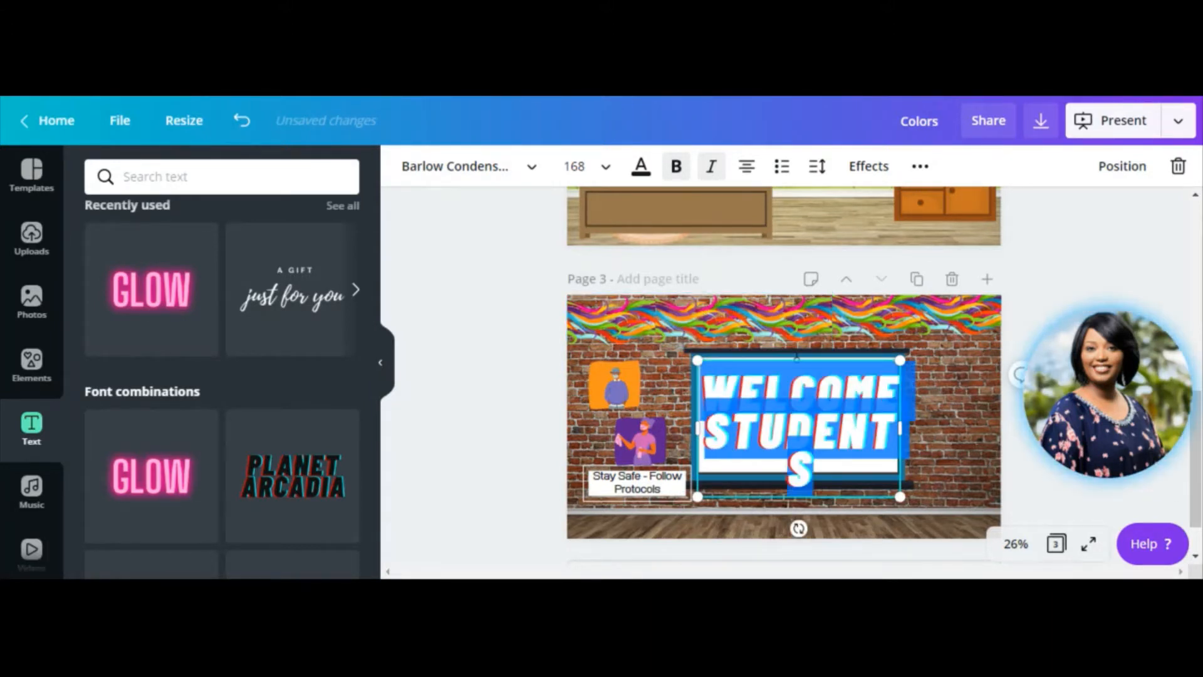
click(584, 181)
text(150)
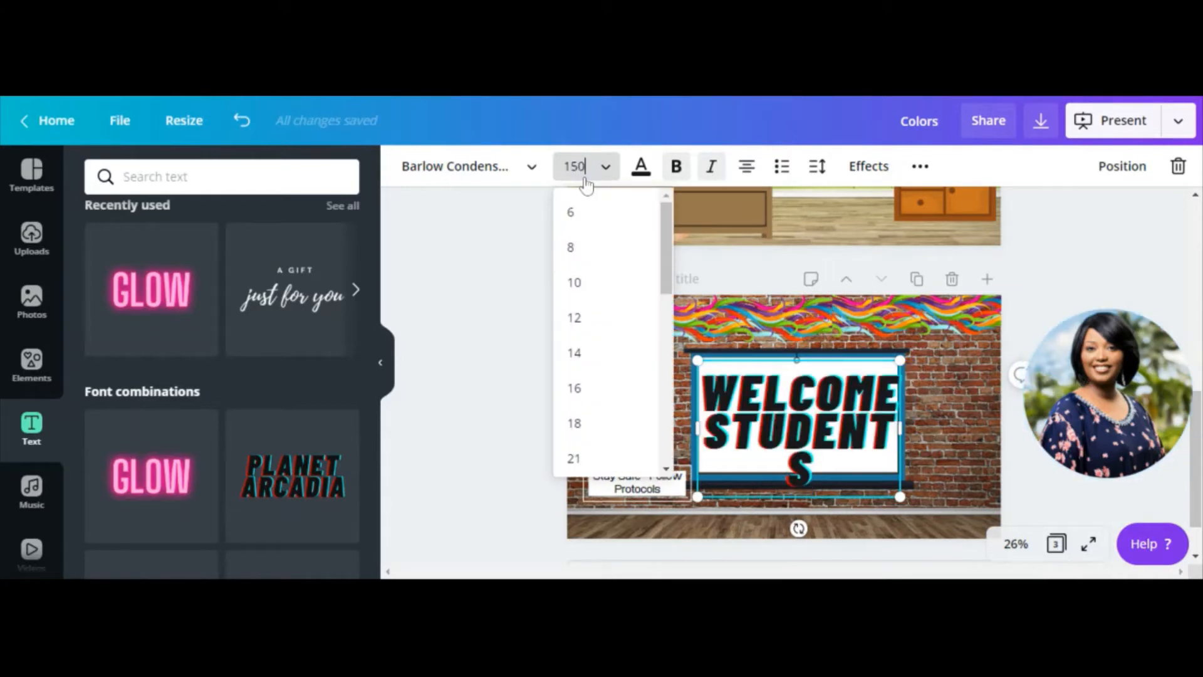
key(Return)
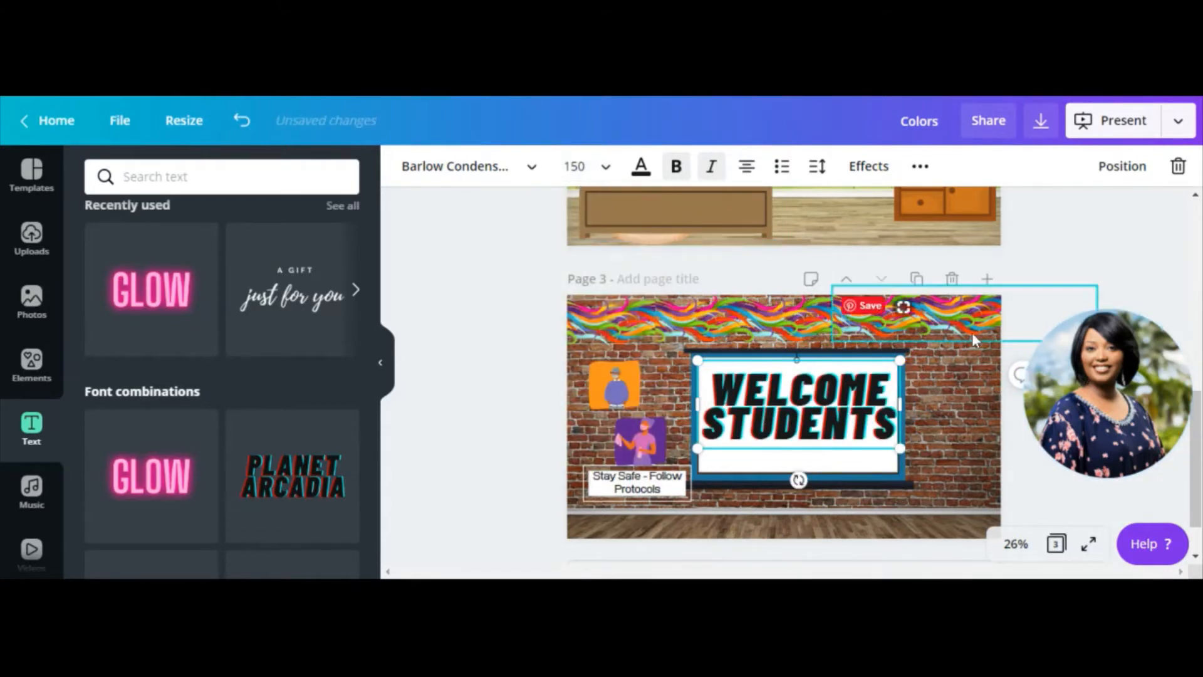
click(1127, 266)
drag(825, 412, 824, 424)
click(1092, 251)
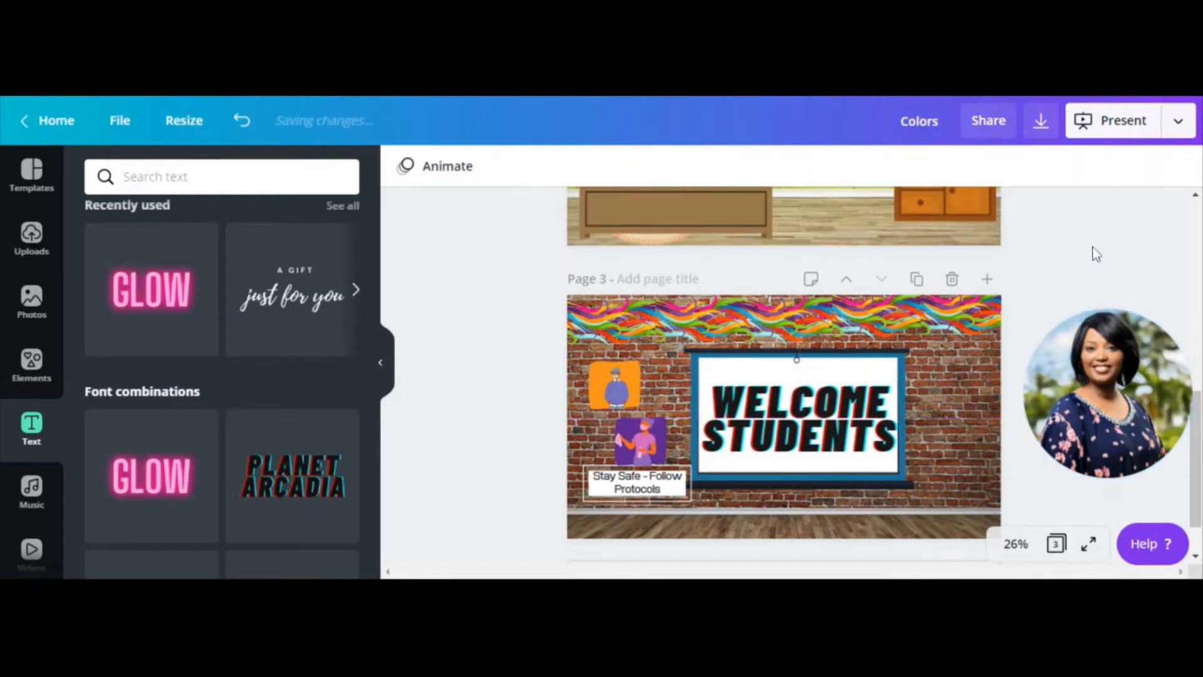
- Group the safety caption with its white framed rectangle and shift the group slightly left and down
click(660, 498)
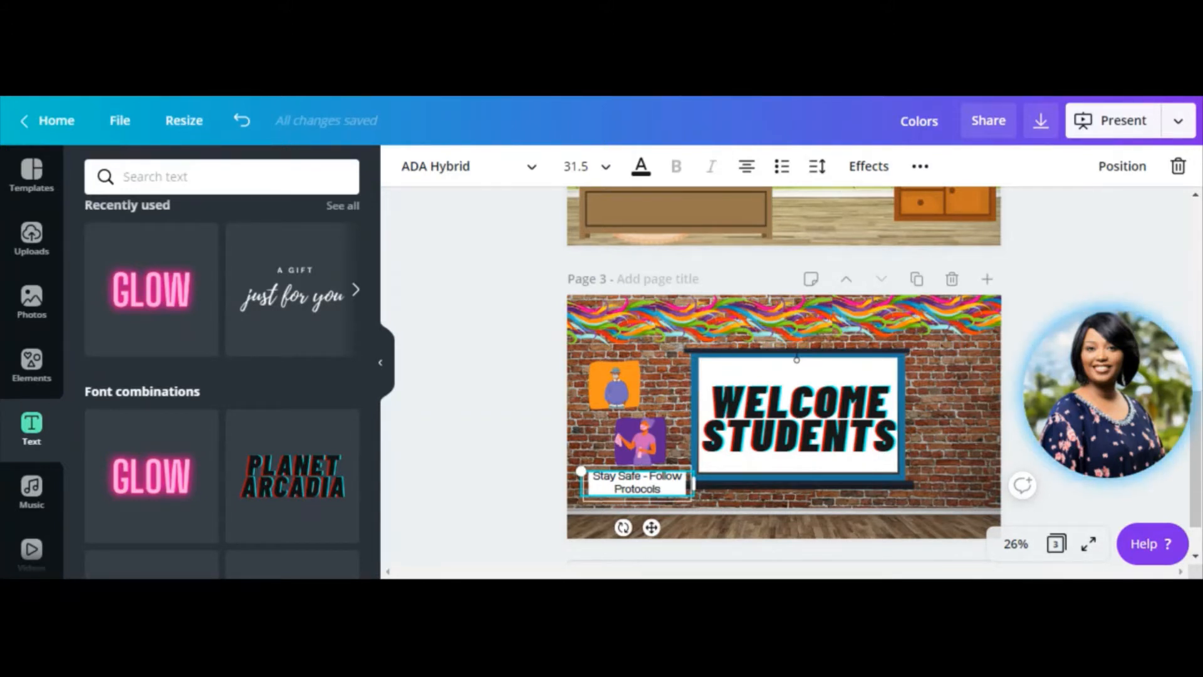
shift+click(683, 474)
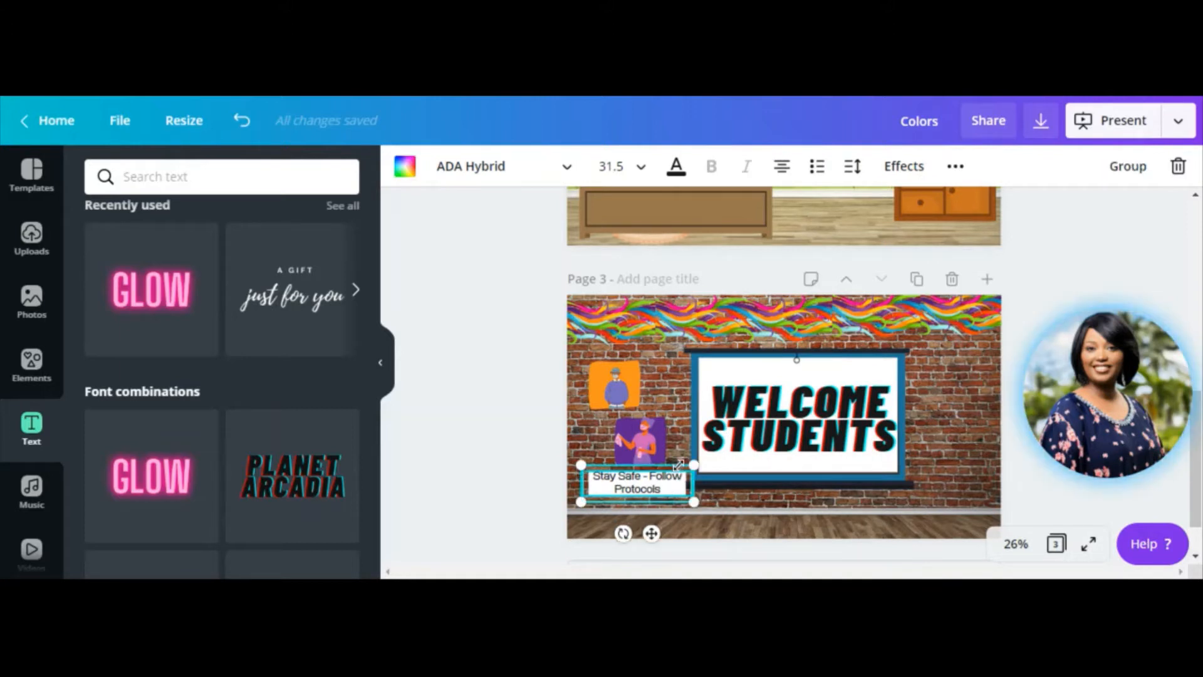
click(1128, 167)
click(1083, 247)
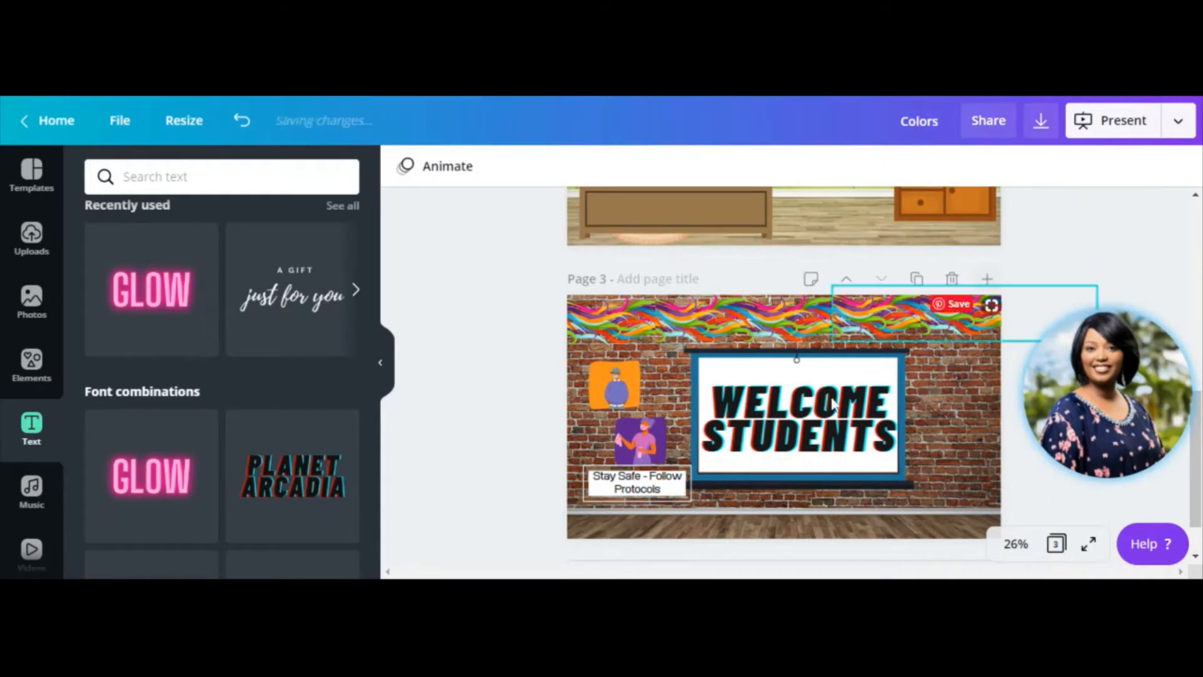
drag(681, 499, 671, 494)
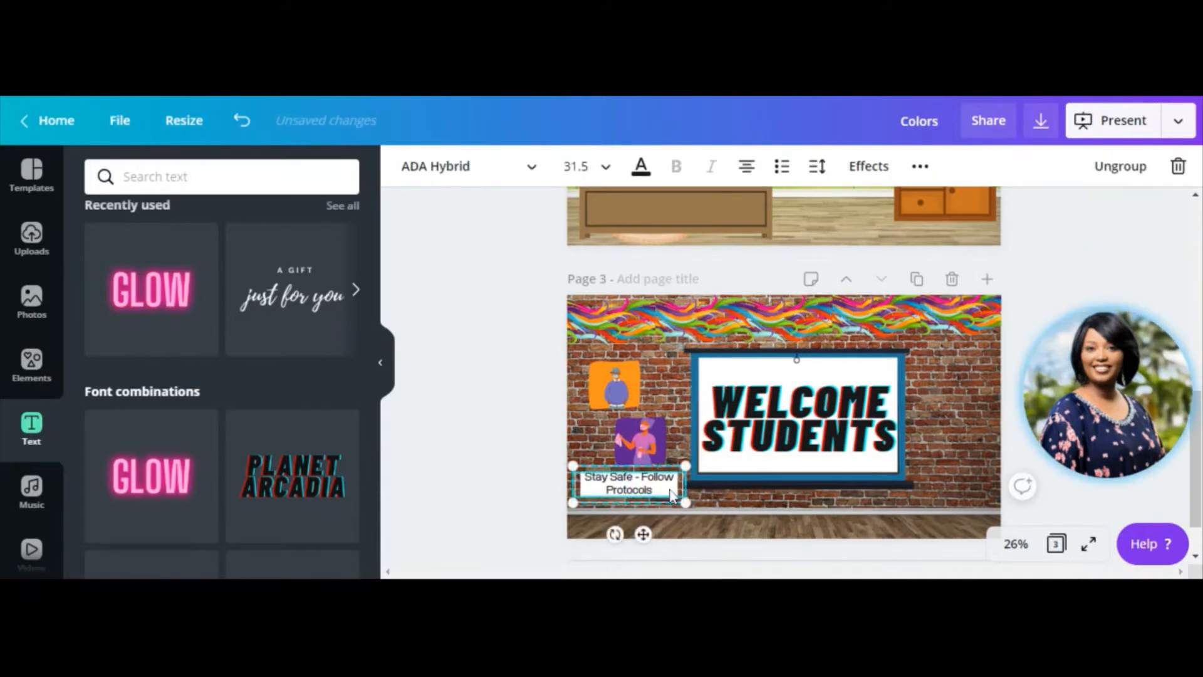
- Group the pink masked person with the purple square behind it
click(649, 456)
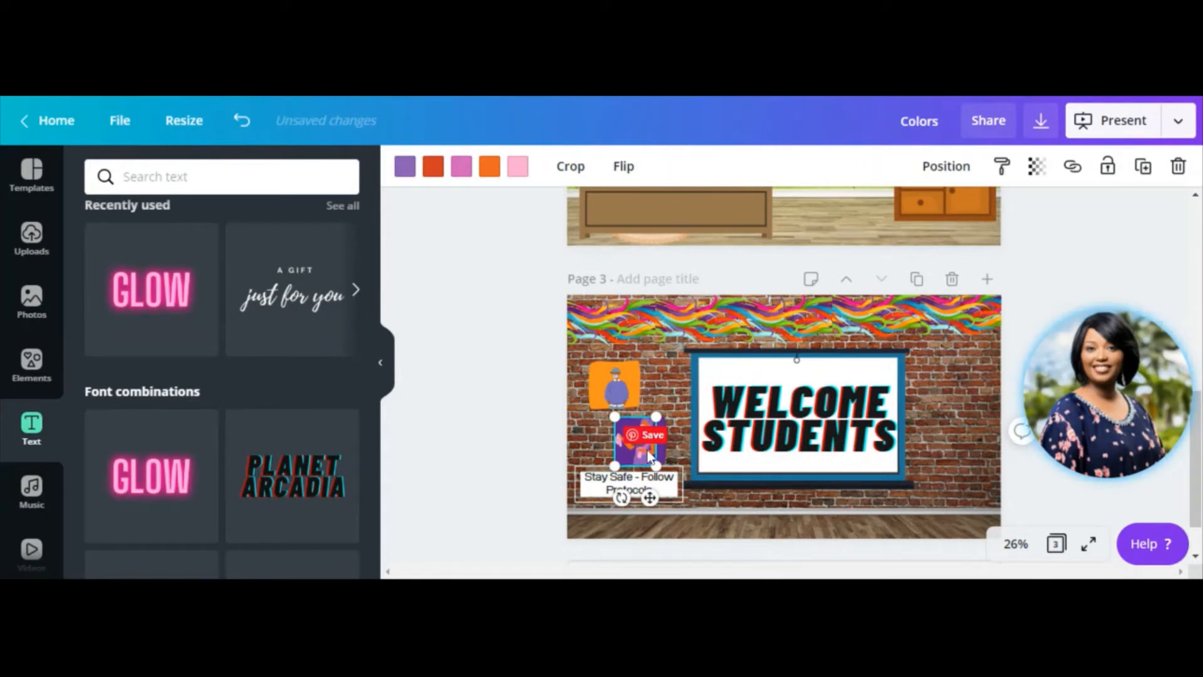
shift+click(661, 480)
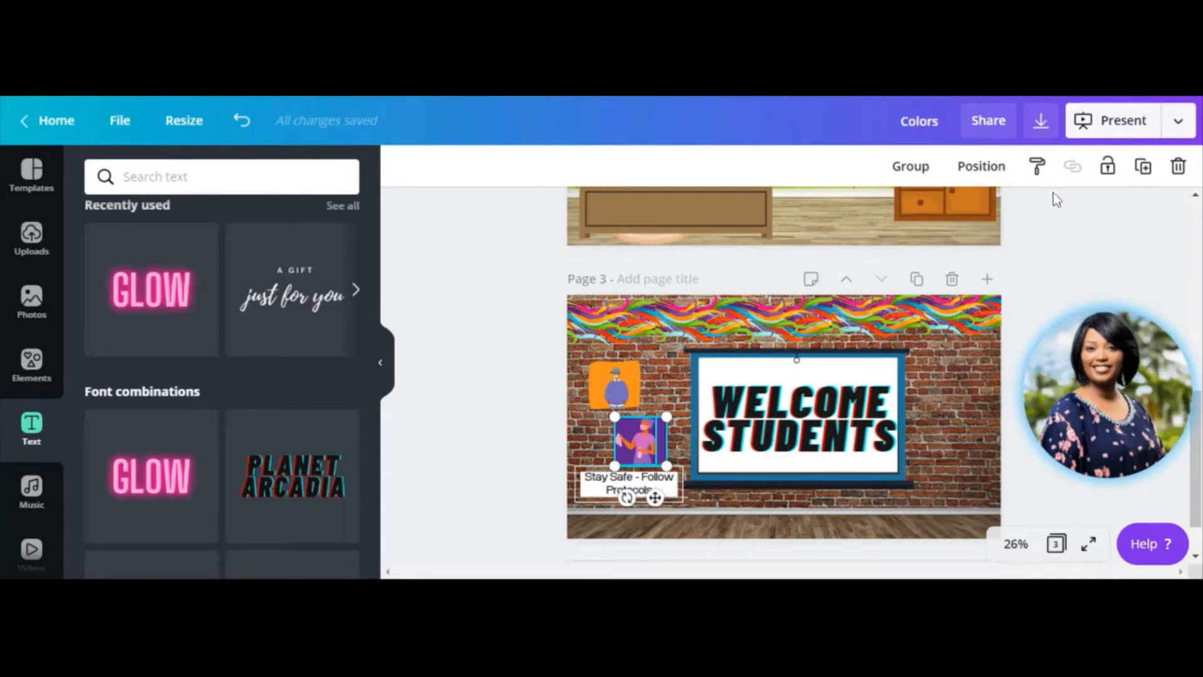
click(910, 166)
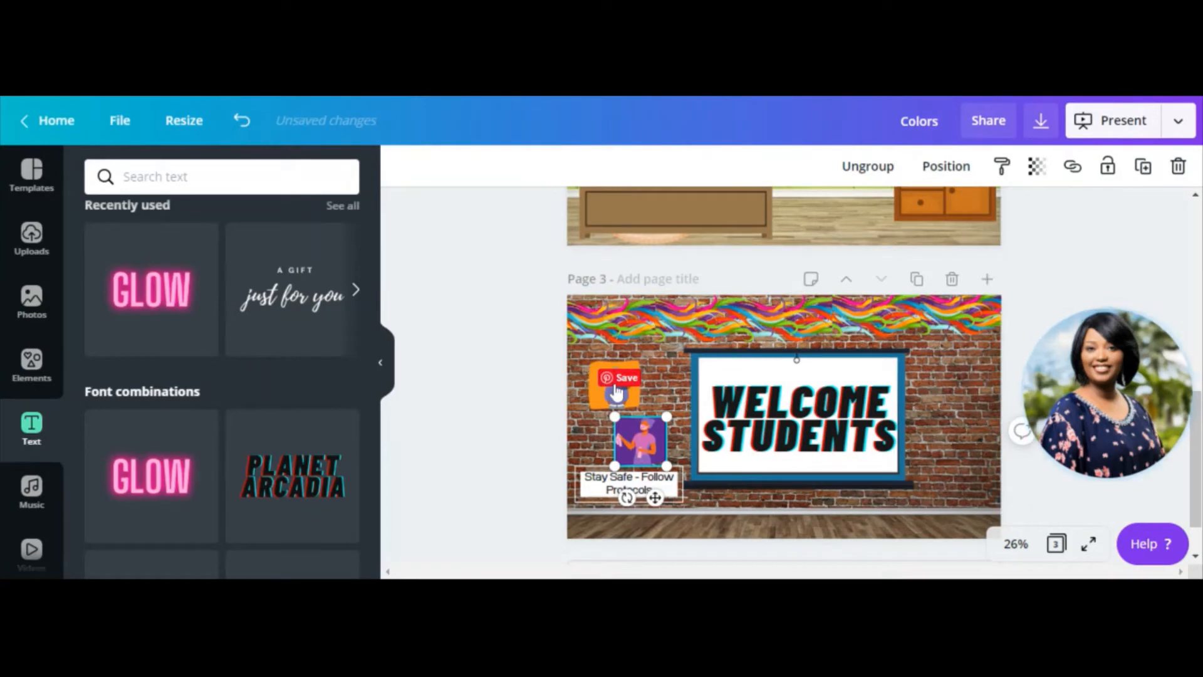
- Group the masked person in the blue cap with the orange square behind it, and deselect the group
click(617, 387)
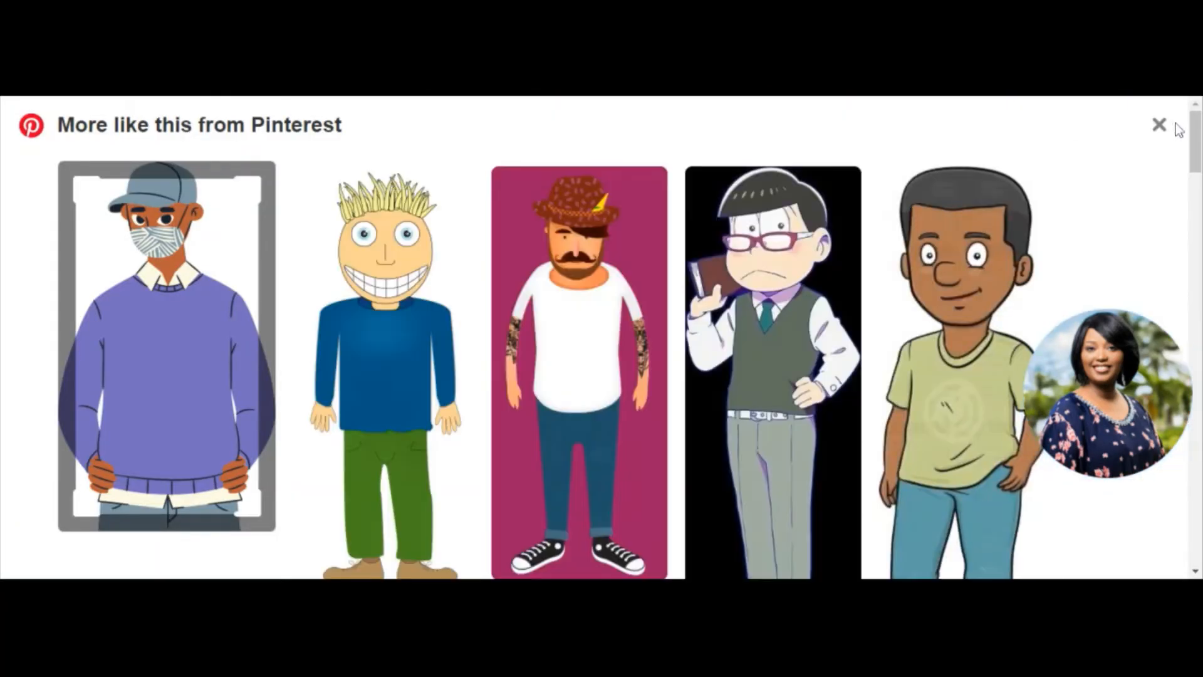
click(1160, 125)
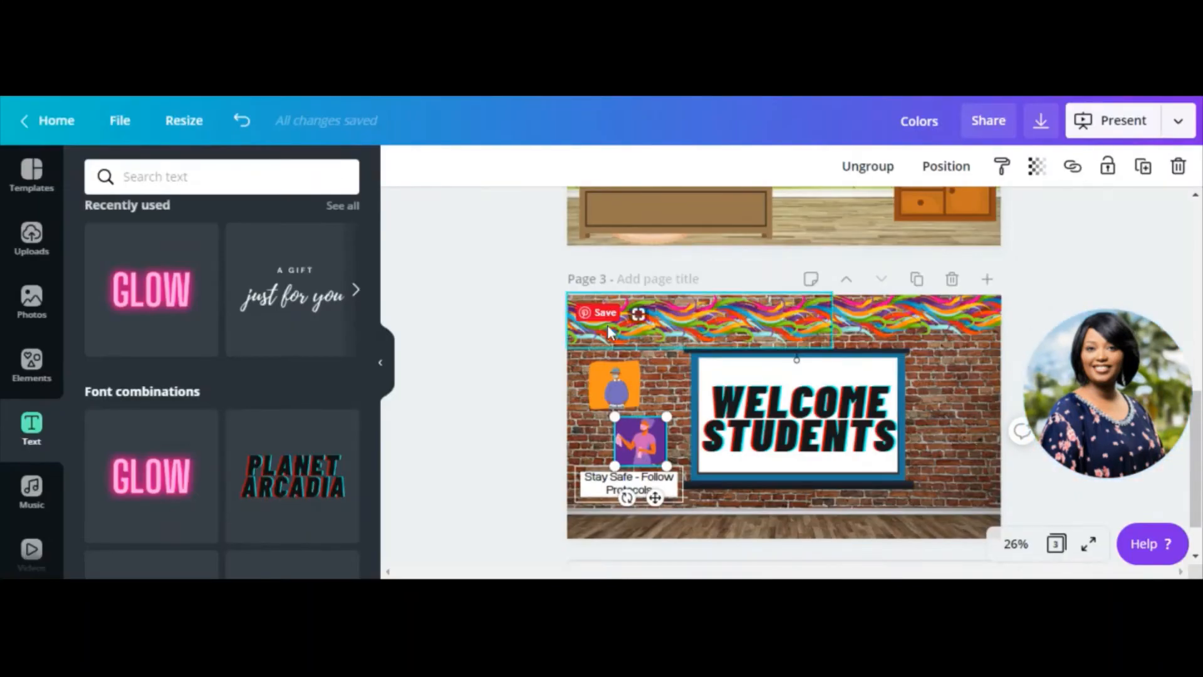
click(620, 401)
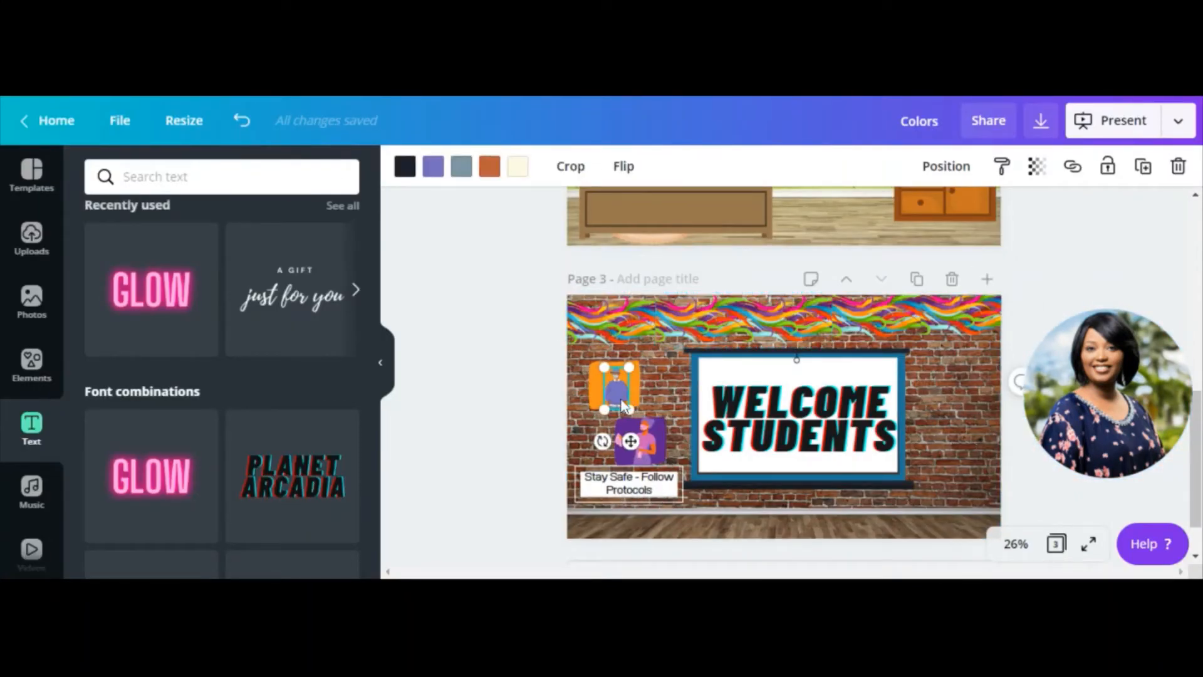
shift+click(639, 406)
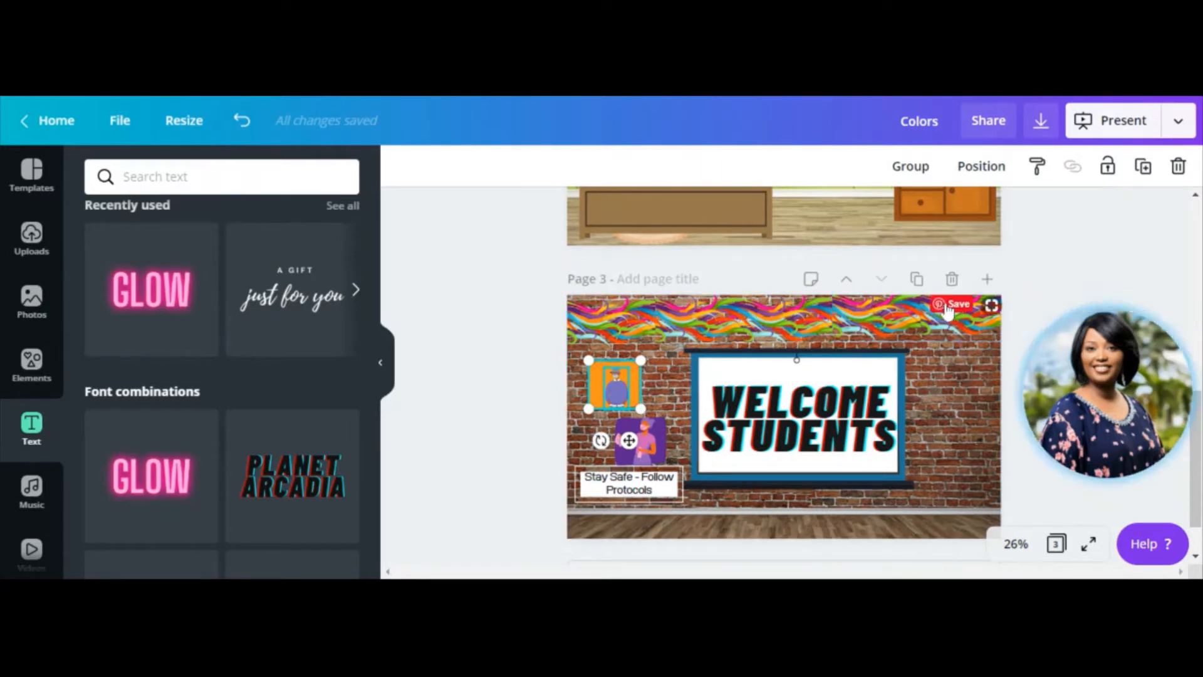
click(911, 166)
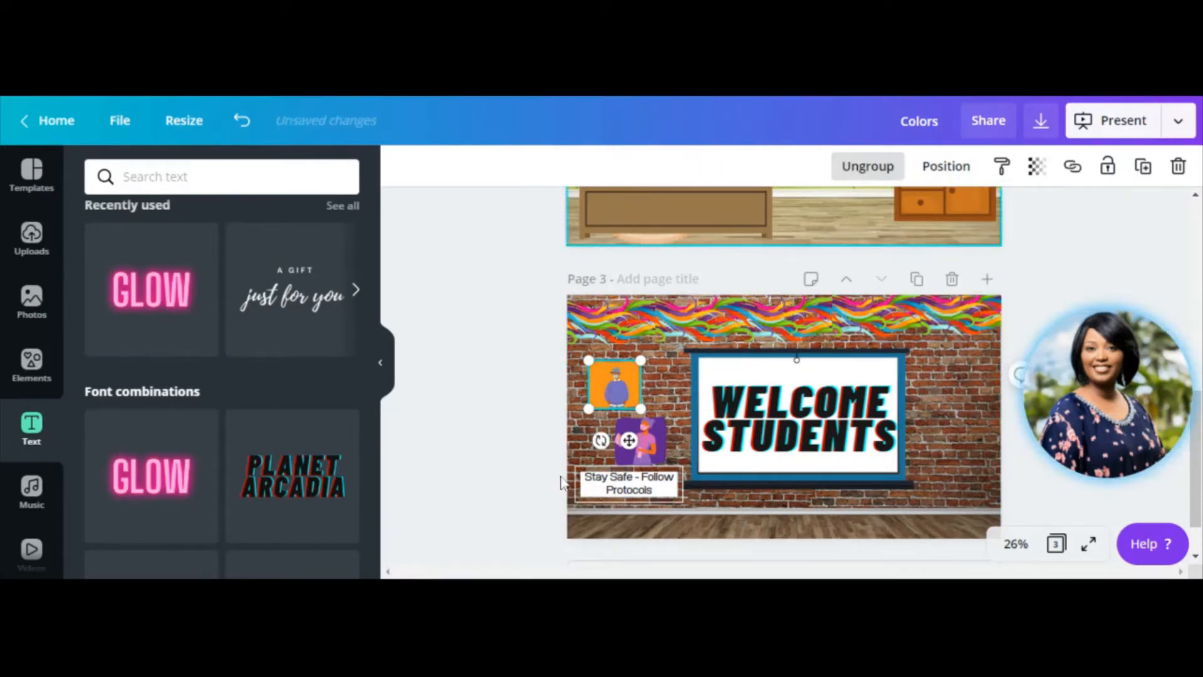
click(497, 420)
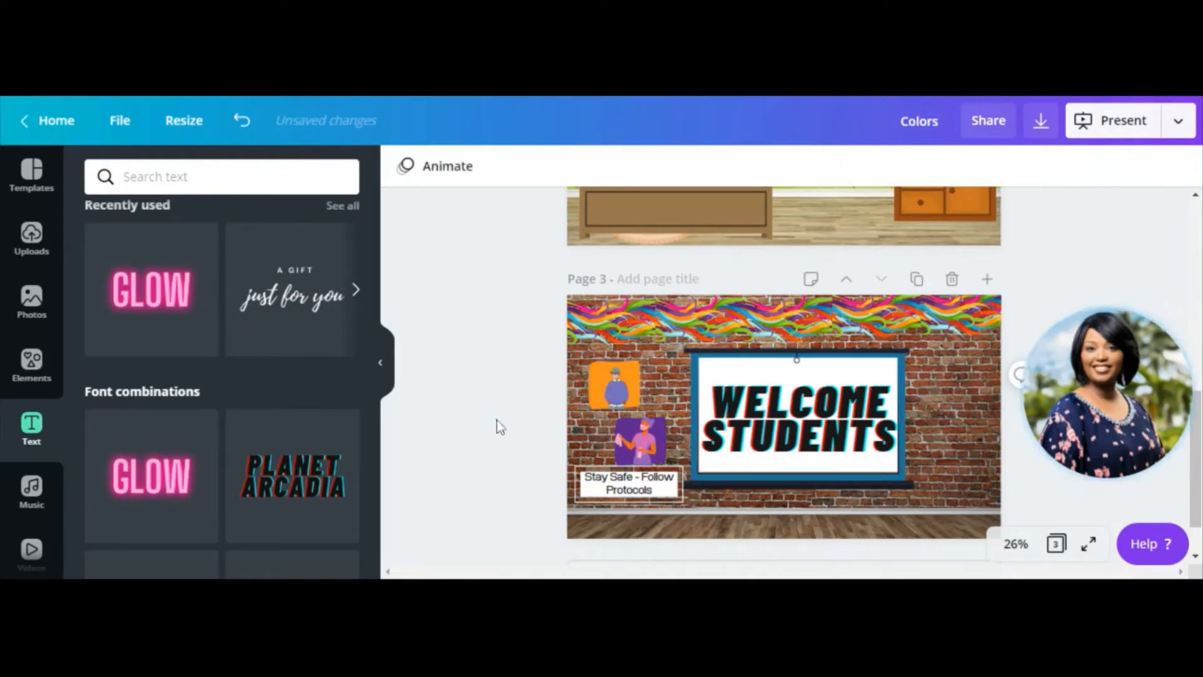
- Move the orange and purple picture groups slightly up the wall, and nudge the safety caption group up beneath them
drag(625, 403, 657, 443)
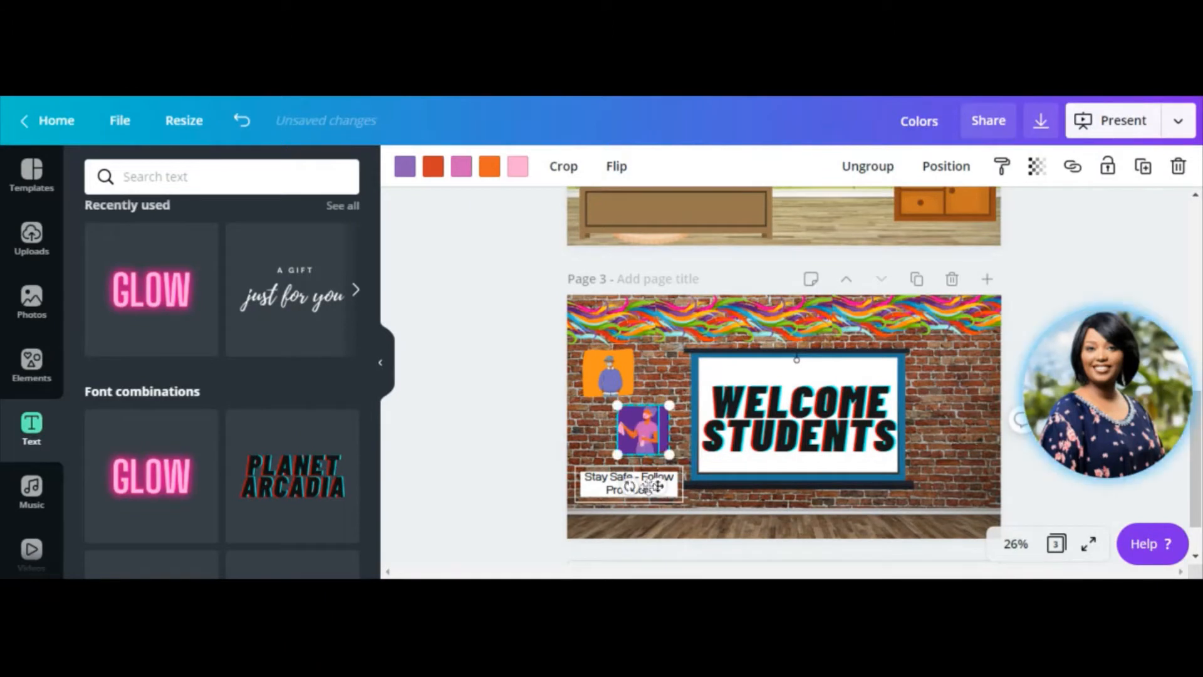
drag(654, 485, 654, 479)
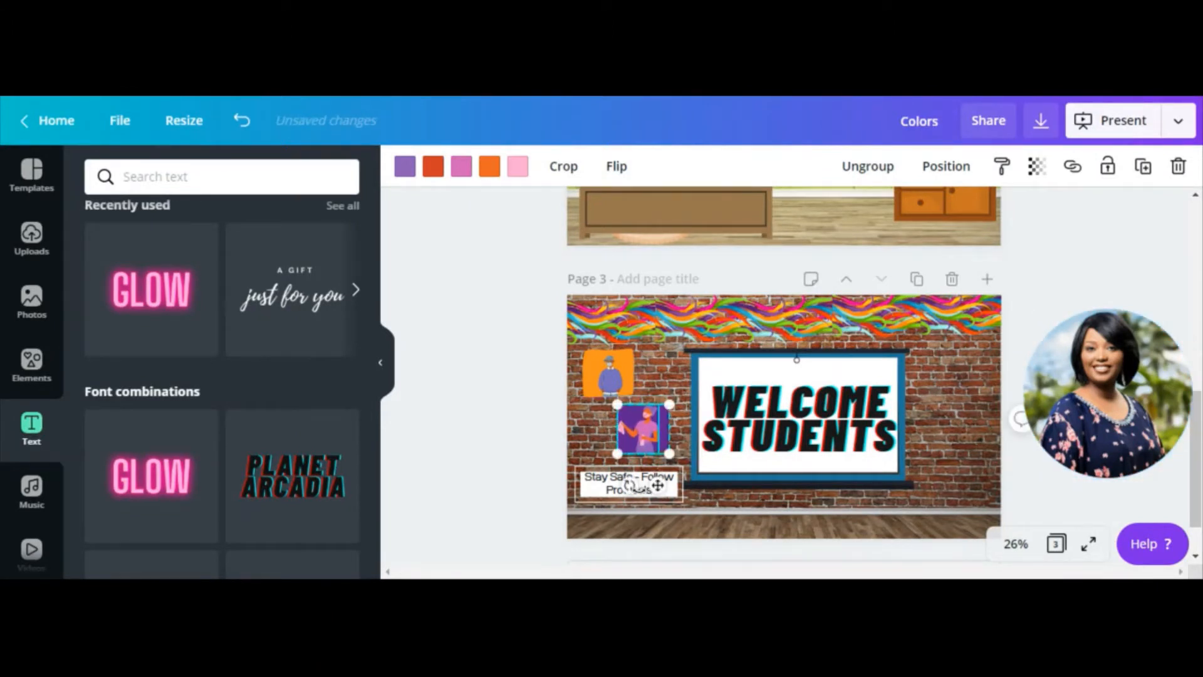
click(598, 495)
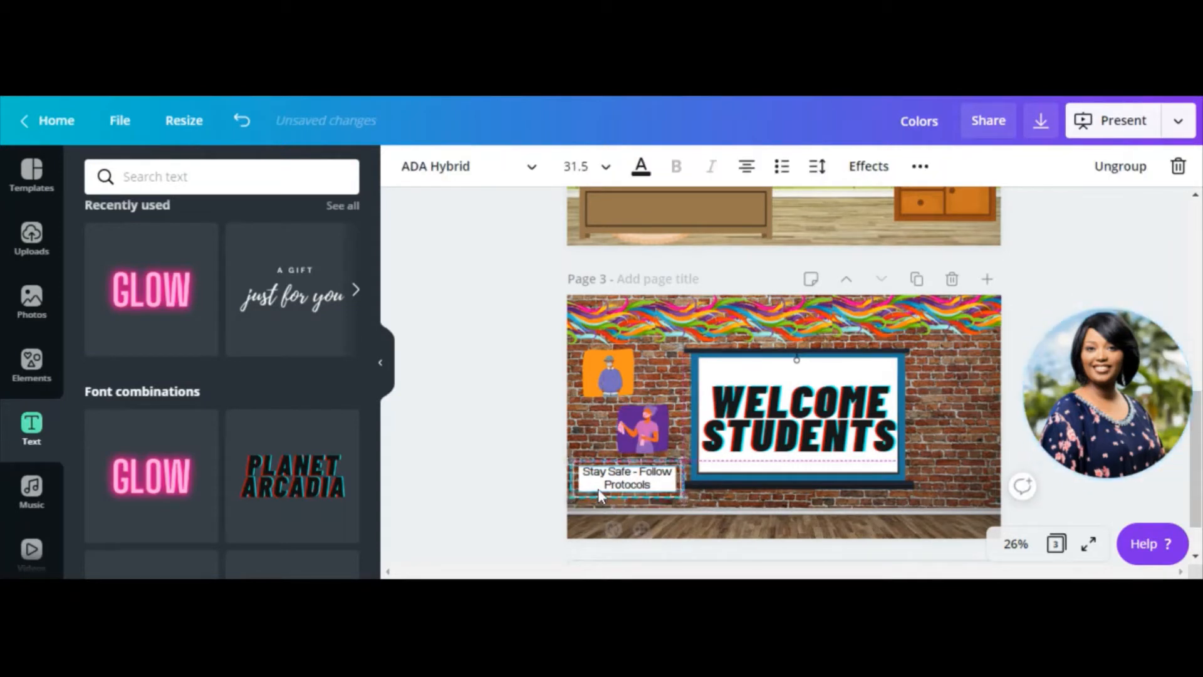
click(1073, 239)
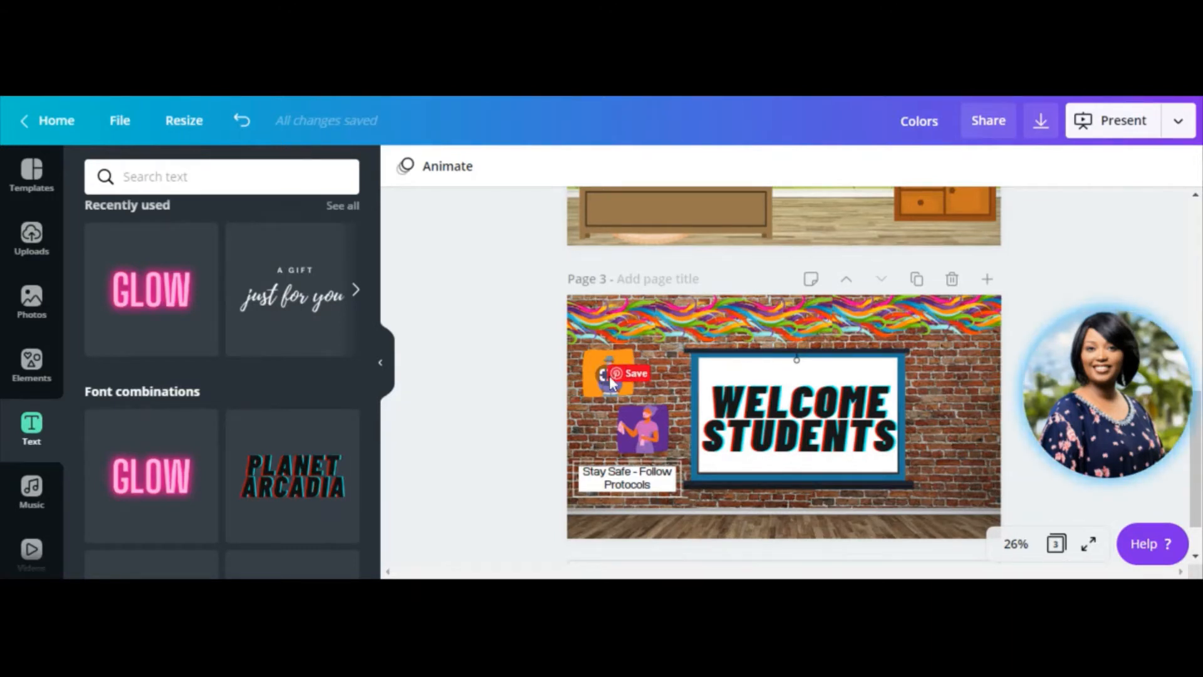
- Search the elements for "shelf" and add the hanging red shelf with books and a potted plant to page 3
click(32, 370)
drag(1196, 446, 1198, 357)
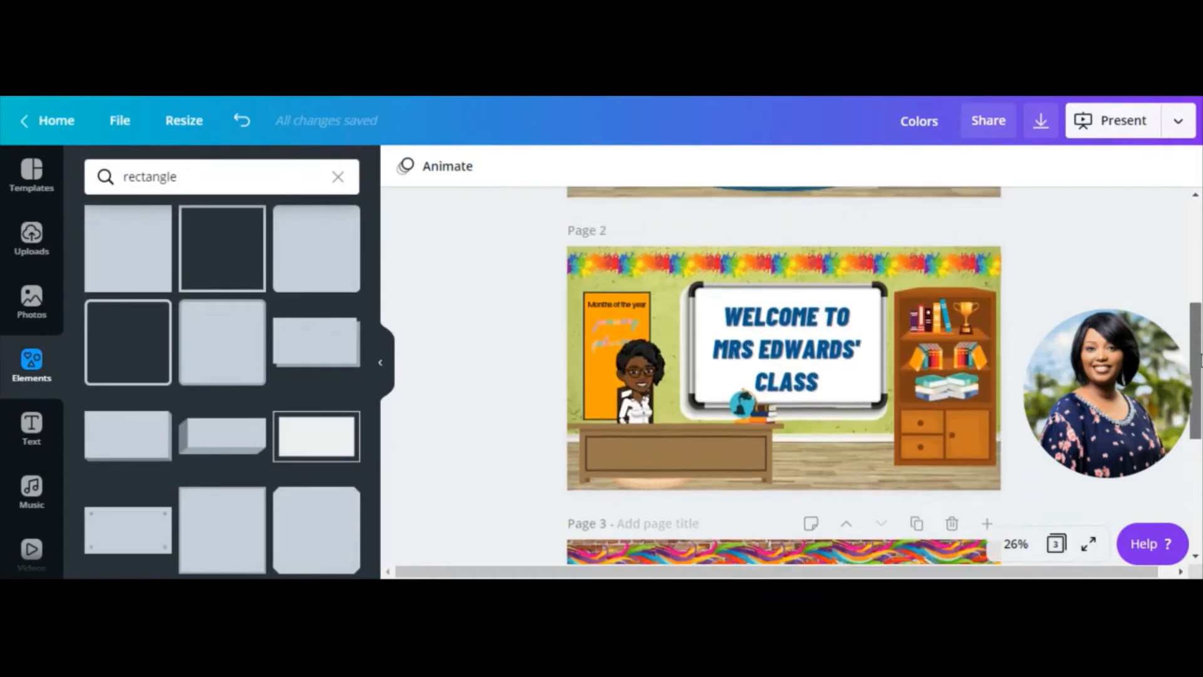
scroll(745, 388, down, 5)
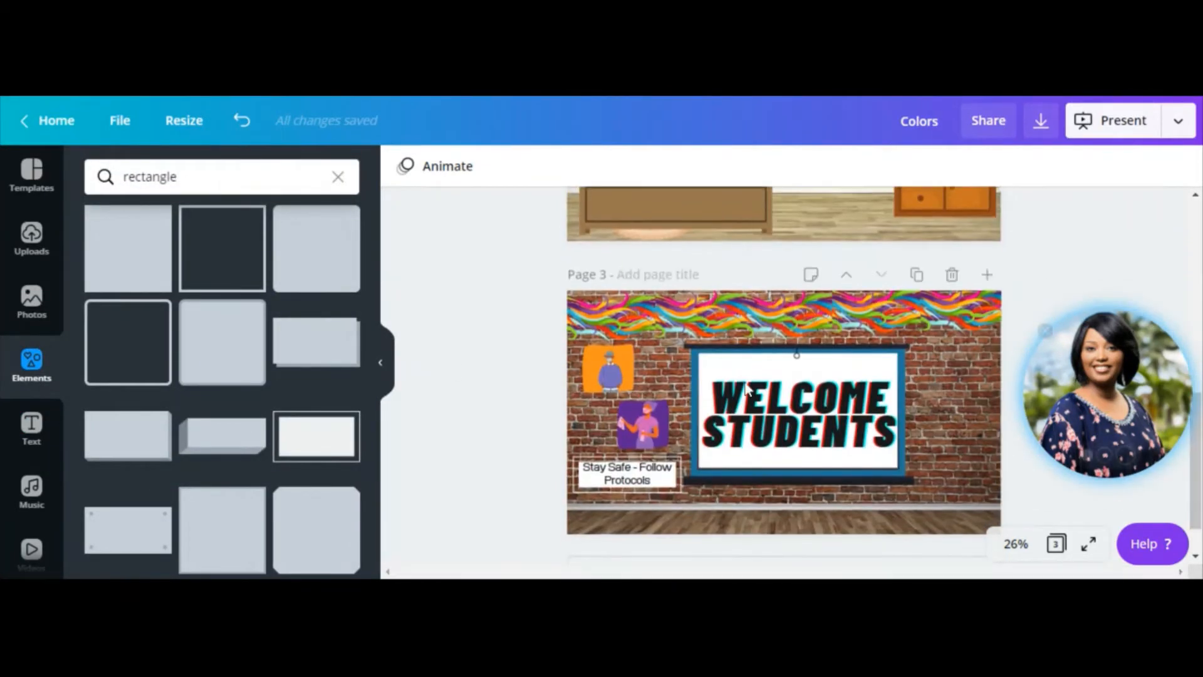
click(337, 176)
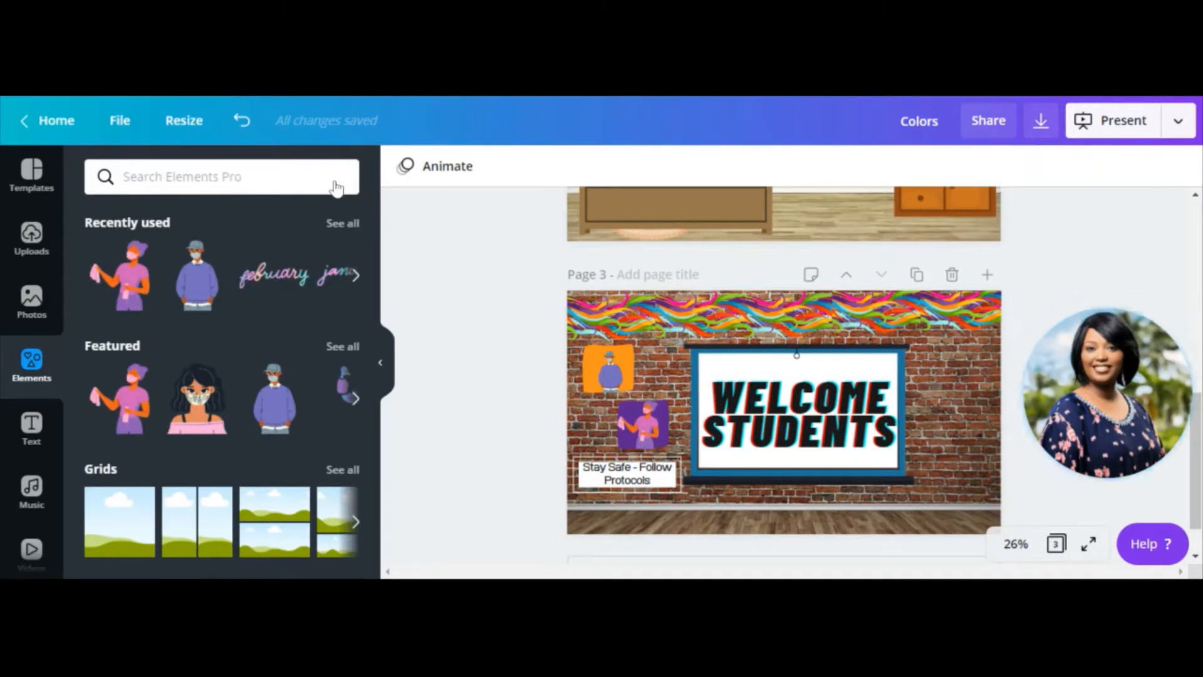
text(shelf)
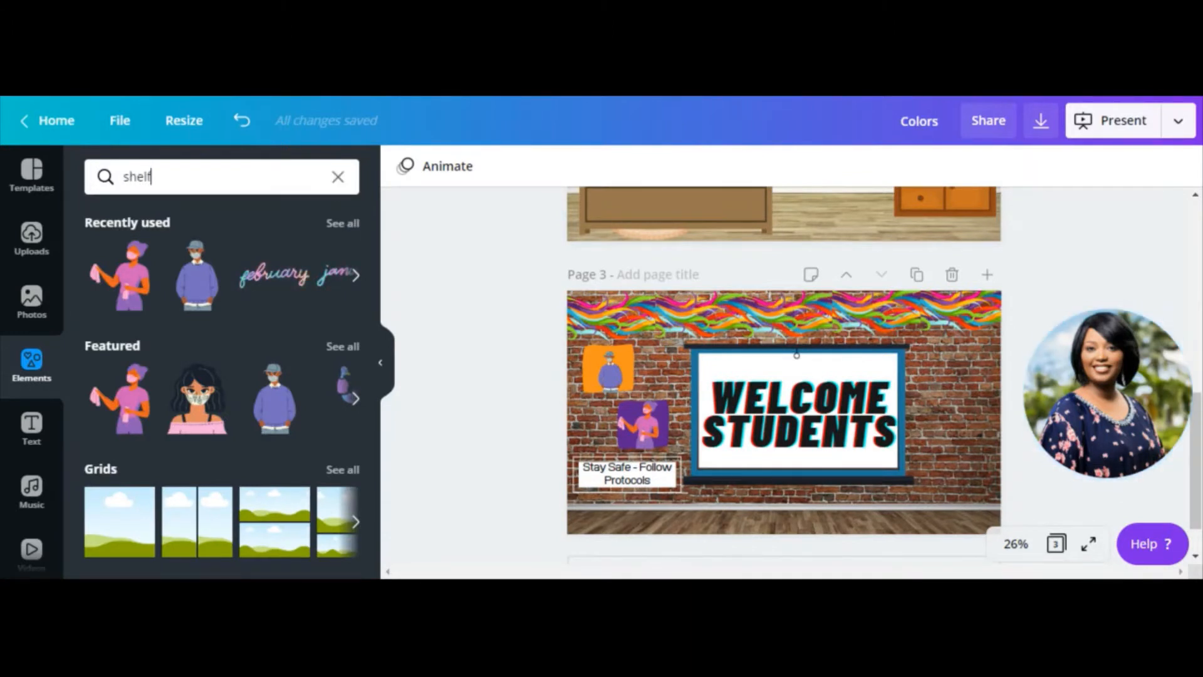
key(Return)
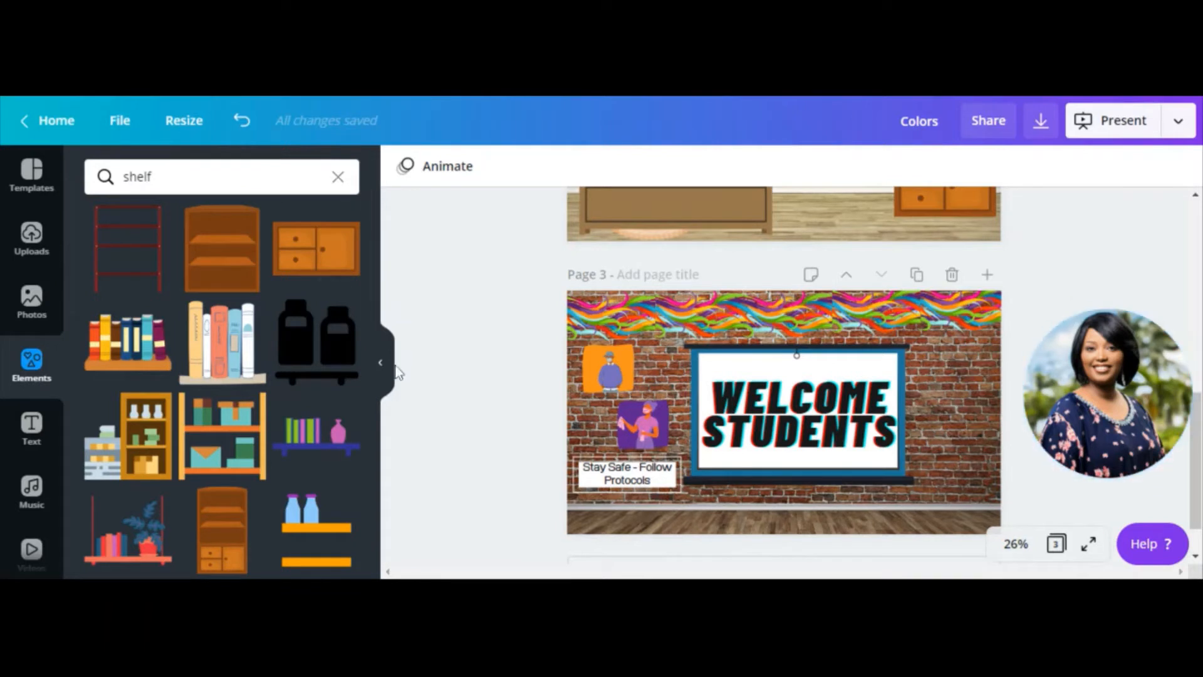
scroll(367, 284, down, 2)
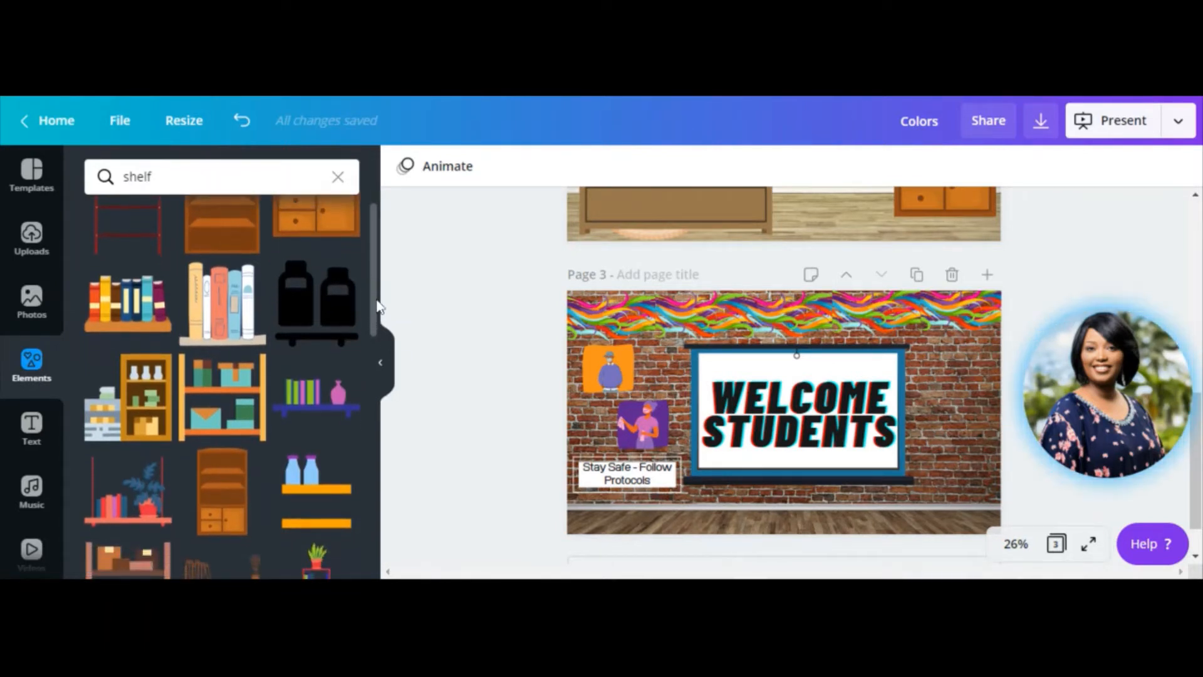
scroll(379, 313, down, 4)
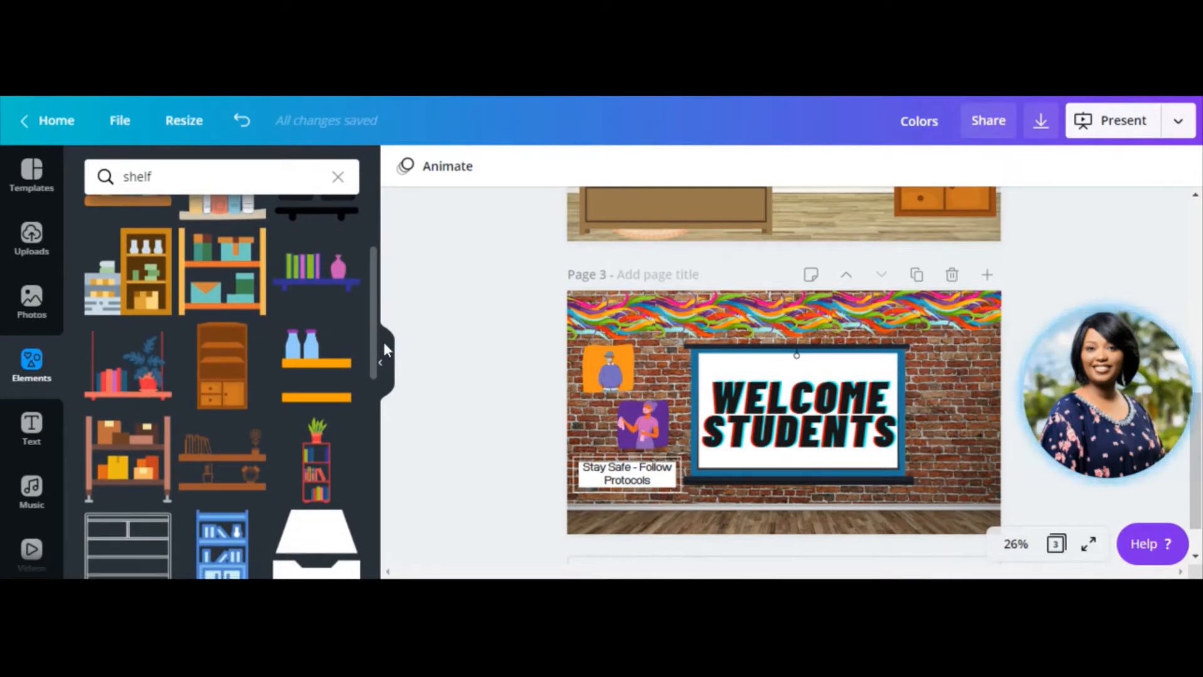
click(129, 388)
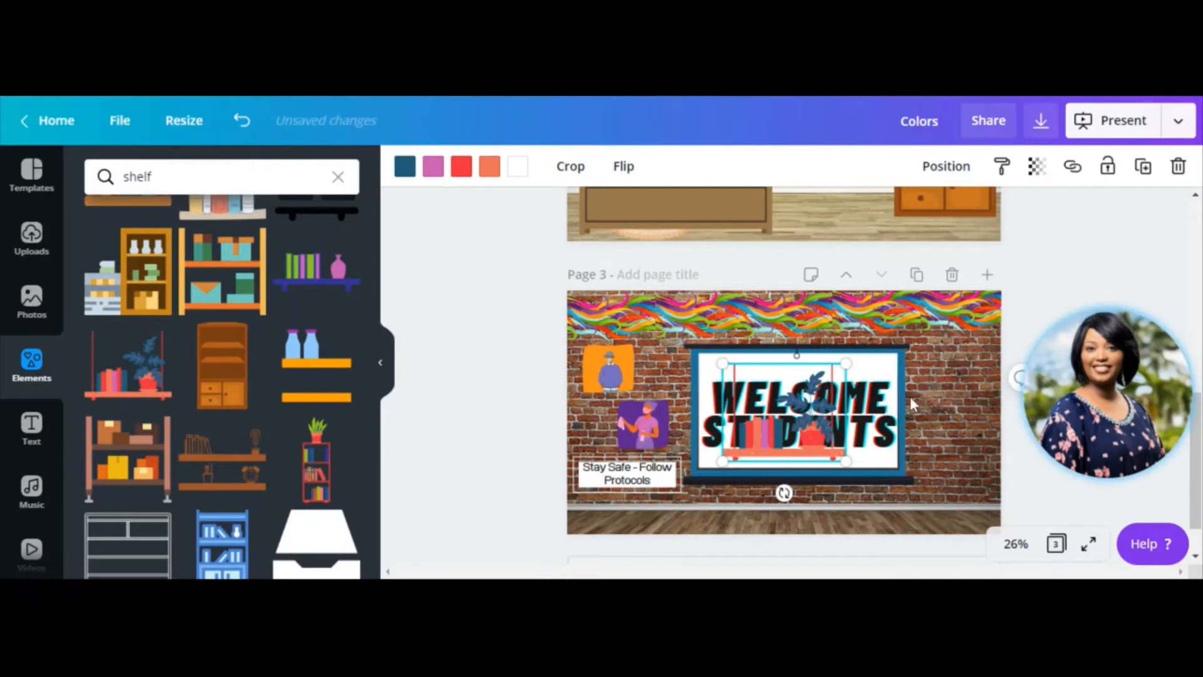
- Move the hanging red shelf to the wall beside the whiteboard and delete it from page 3
drag(774, 431, 960, 349)
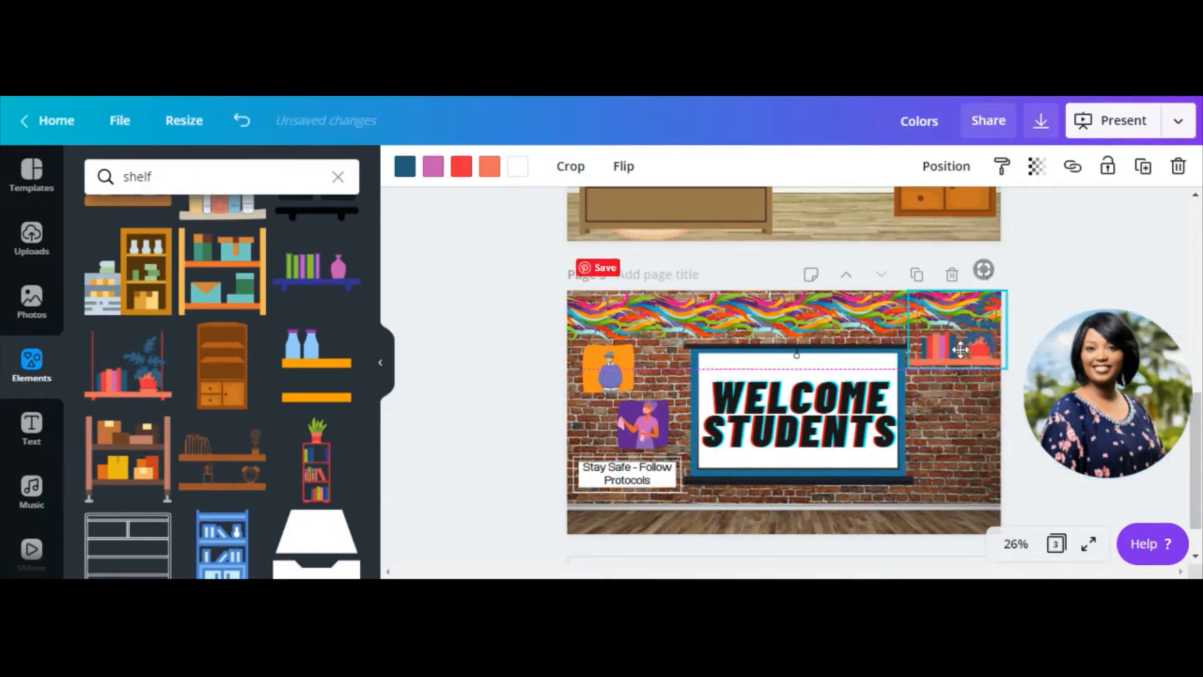
key(Delete)
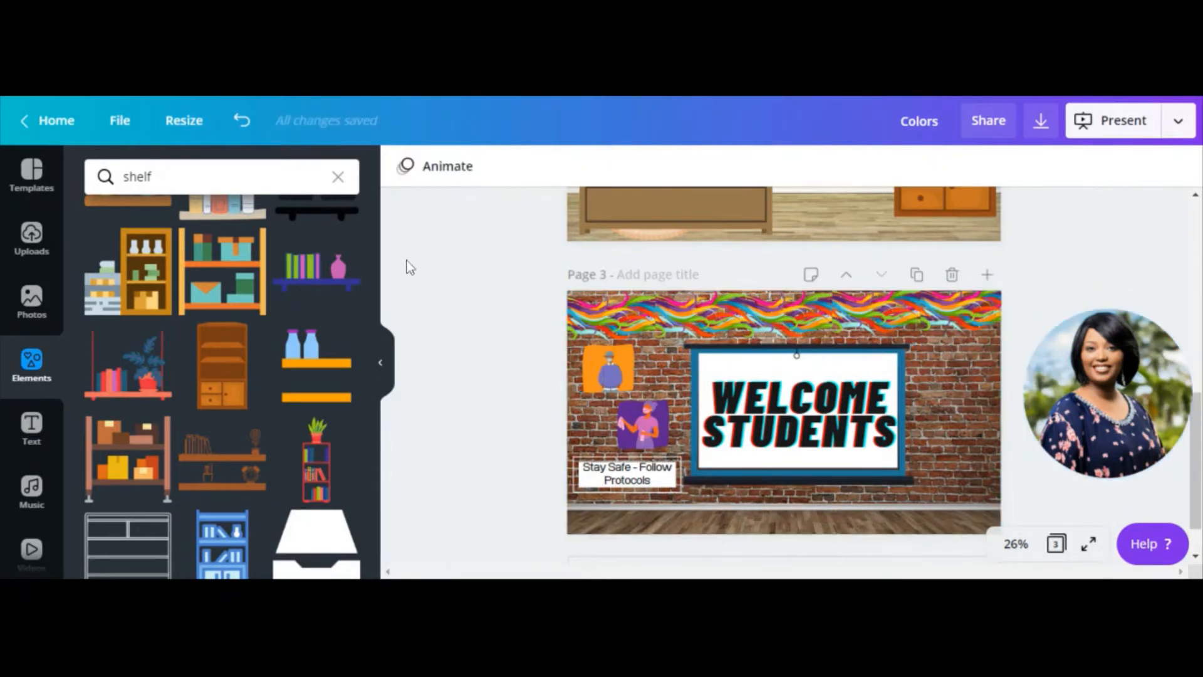
- Try an enlarged brown bookcase with books on the floor beside page 3's whiteboard, and delete it
drag(374, 291, 384, 545)
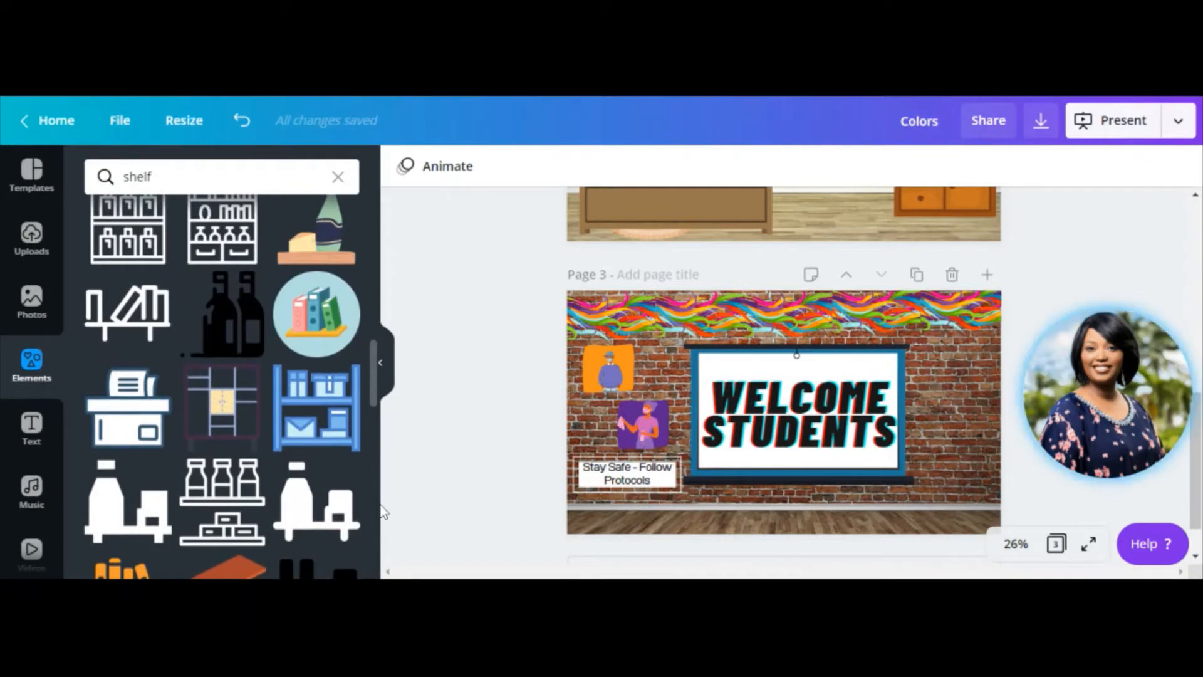
scroll(376, 494, up, 4)
scroll(382, 463, up, 3)
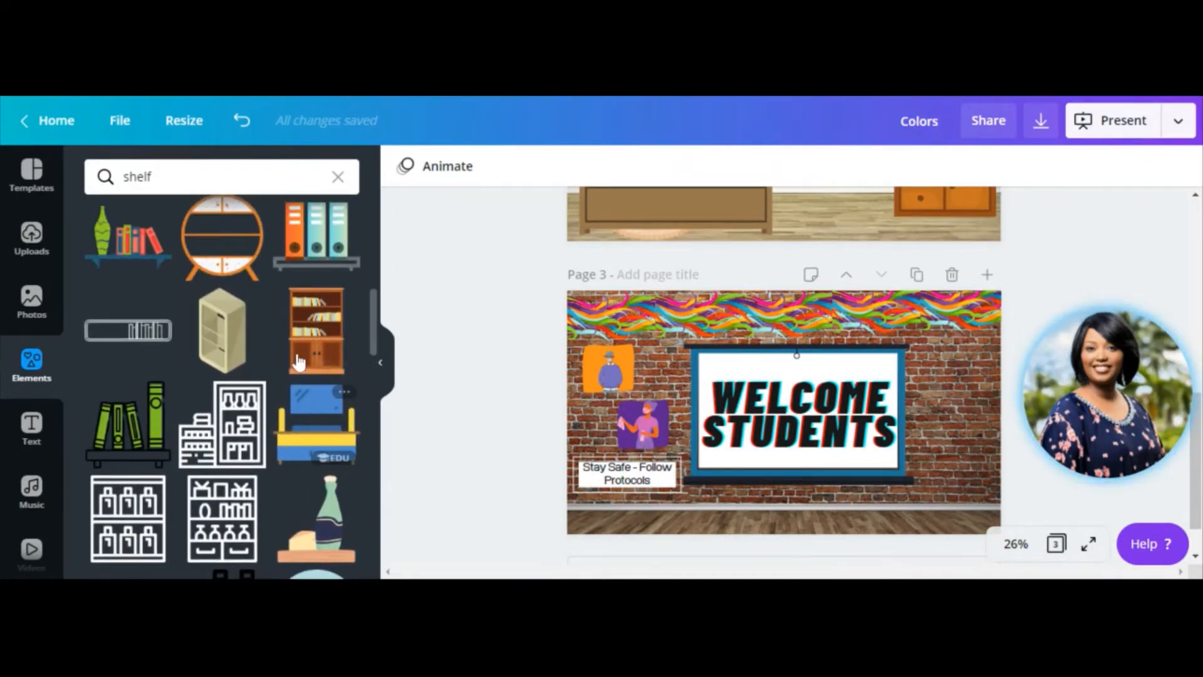
click(317, 330)
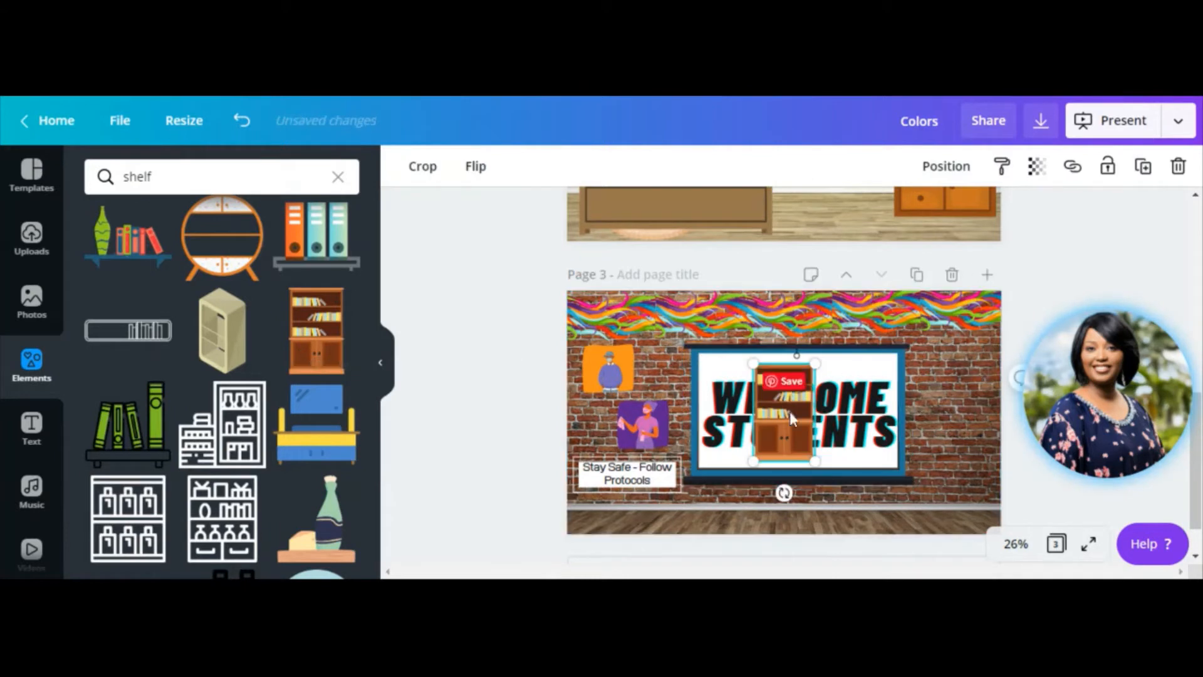
drag(789, 411, 956, 438)
drag(925, 383, 924, 383)
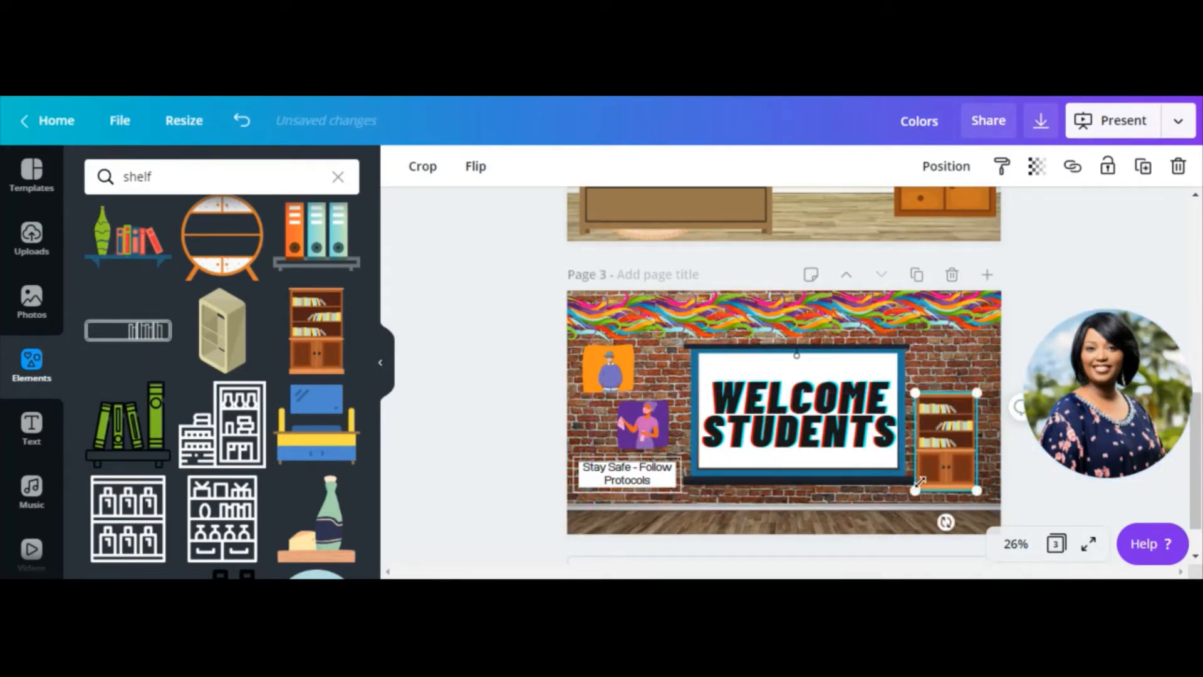
drag(915, 489, 887, 534)
mouse_move(945, 494)
mouse_down()
mouse_move(964, 459)
mouse_move(964, 481)
mouse_up()
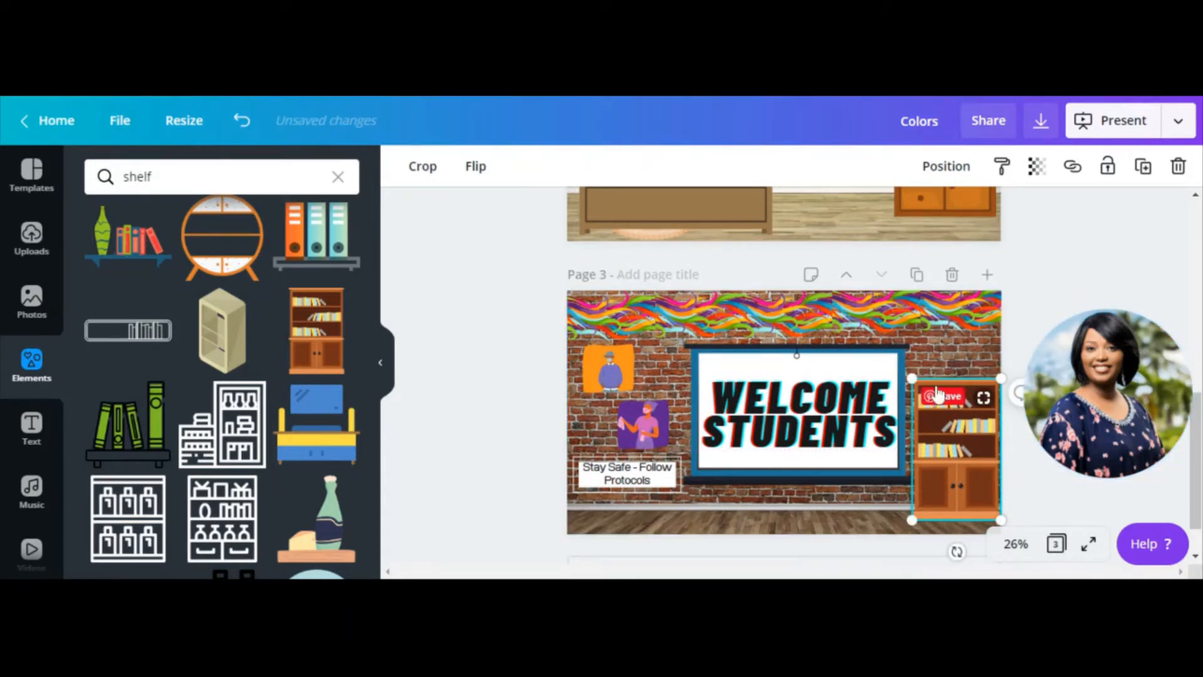
click(962, 358)
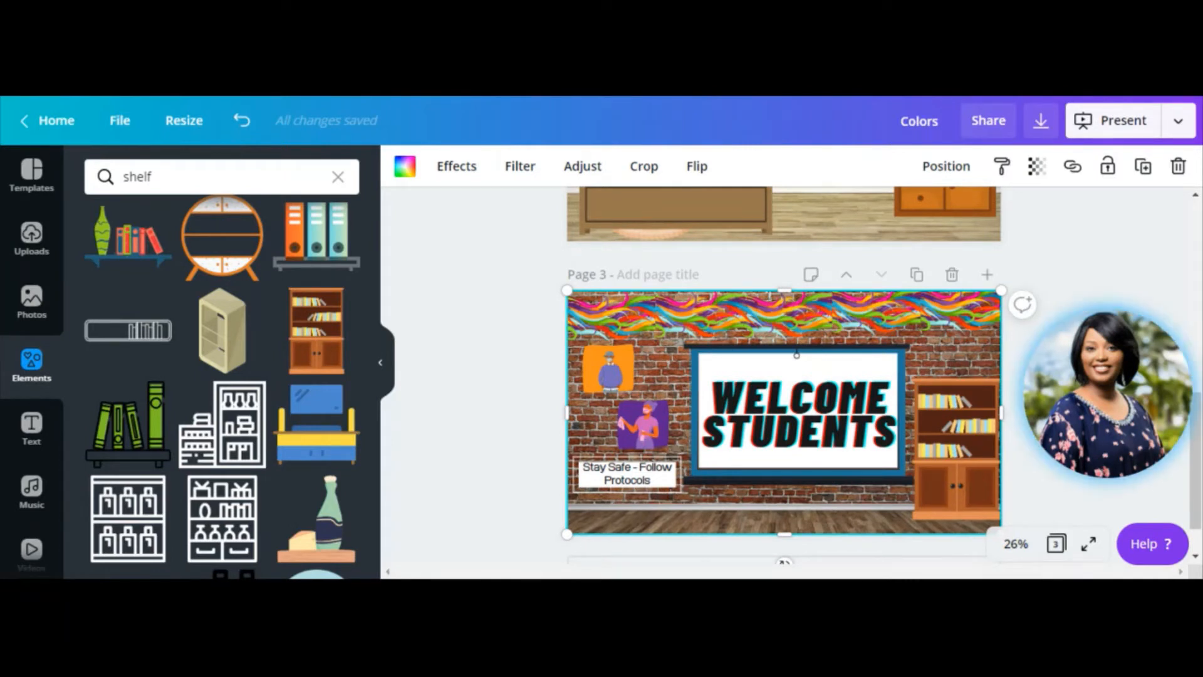
click(962, 466)
key(Delete)
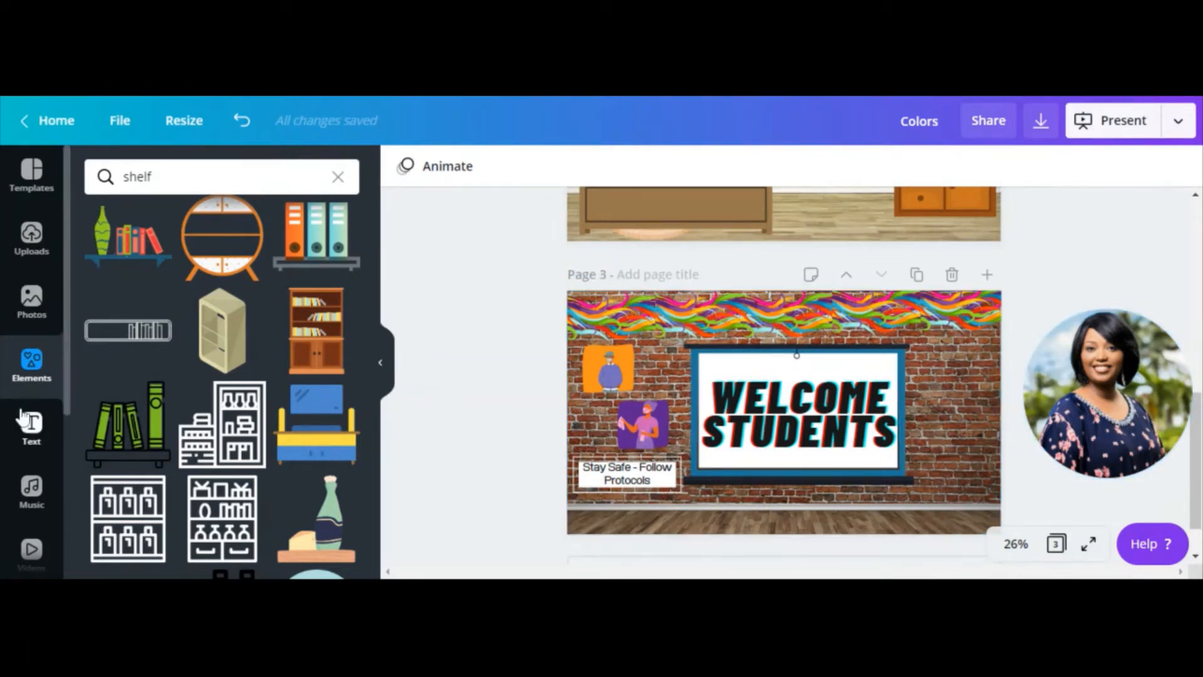
- Show all available frames and place a small white-bordered portrait frame on page 3's wall, right of the whiteboard's upper edge
click(337, 177)
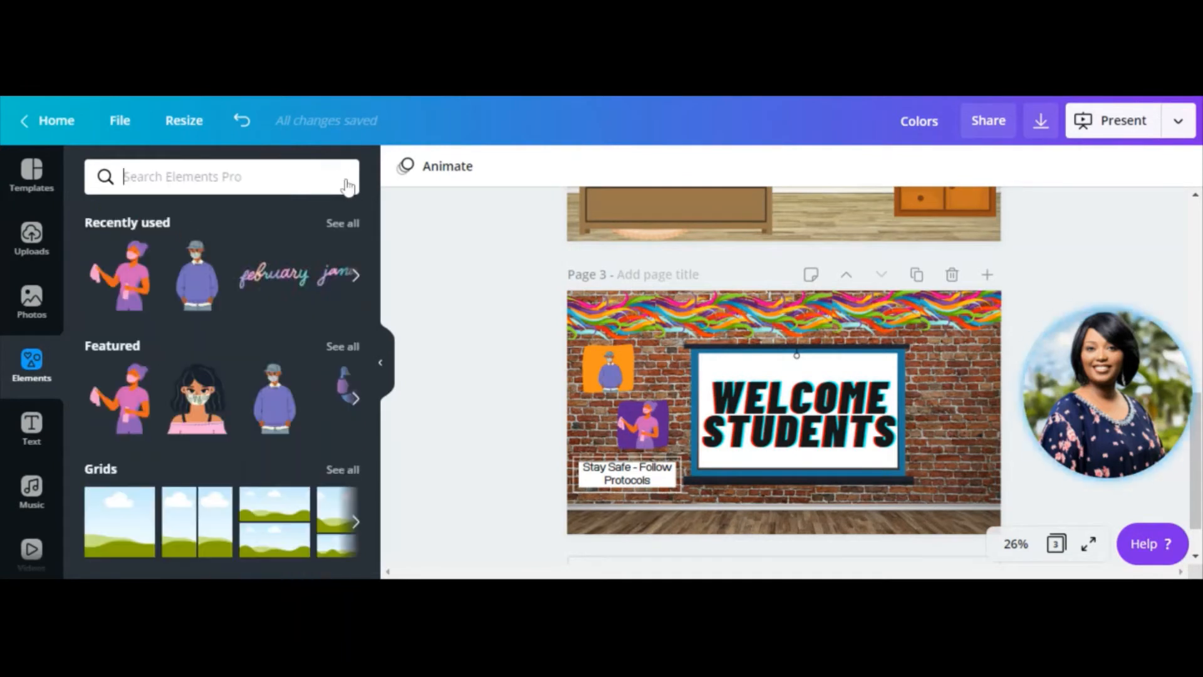
drag(374, 291, 374, 368)
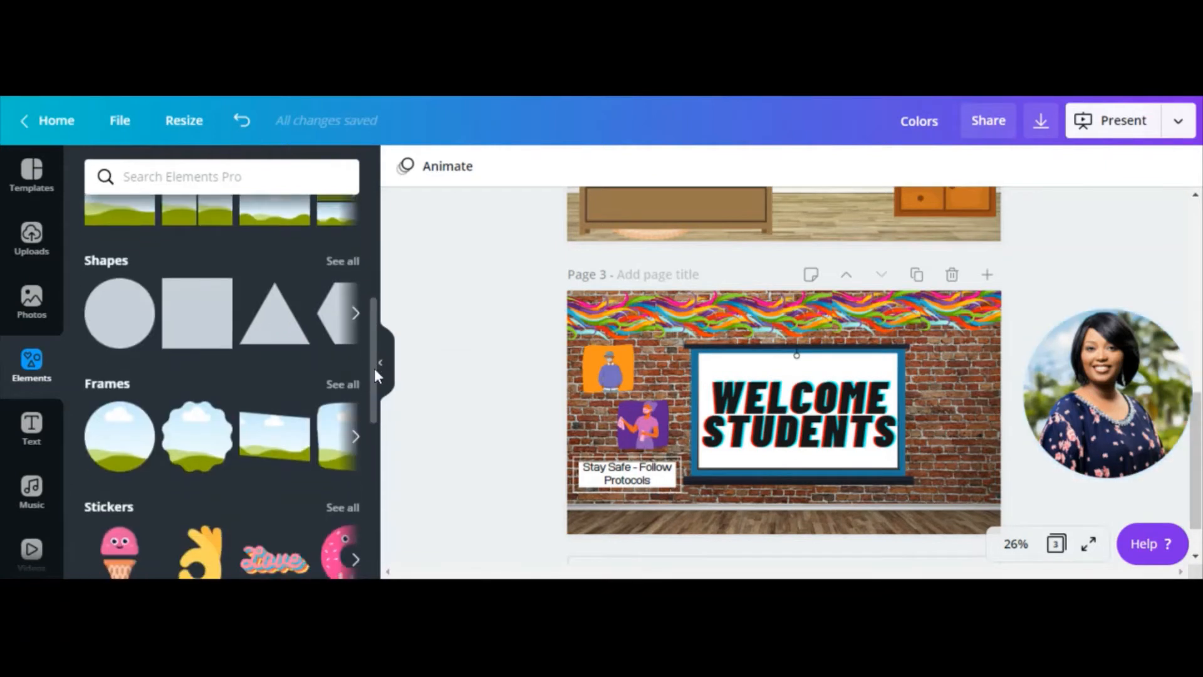
click(336, 390)
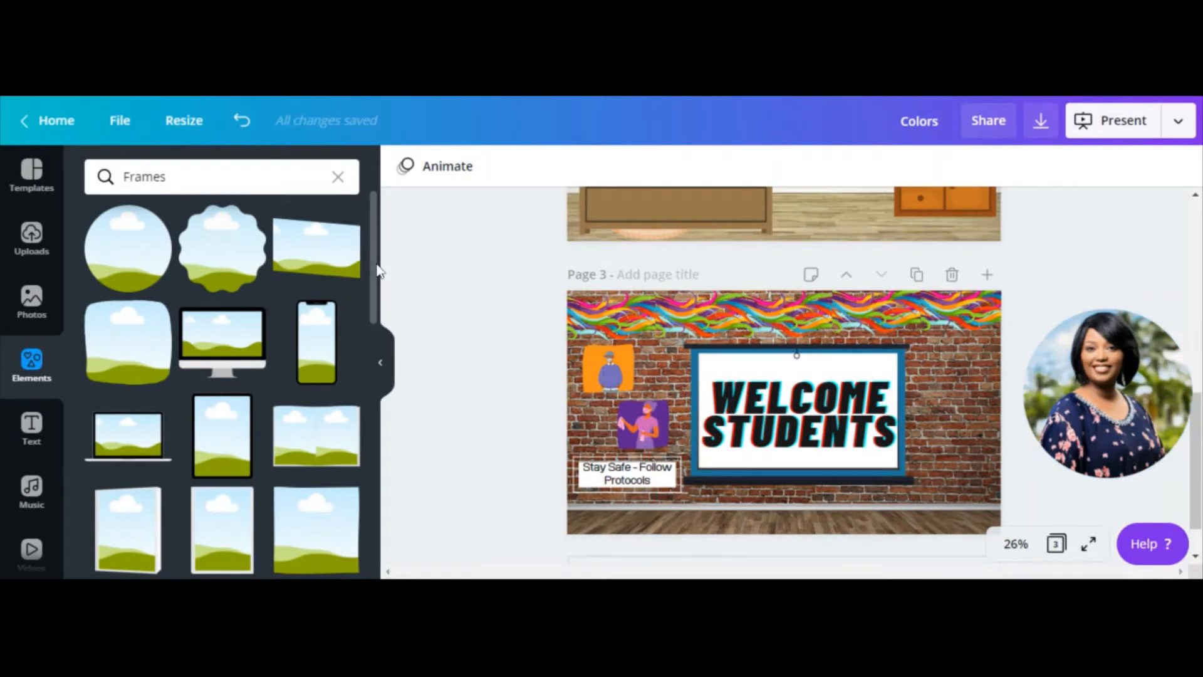
scroll(376, 295, down, 2)
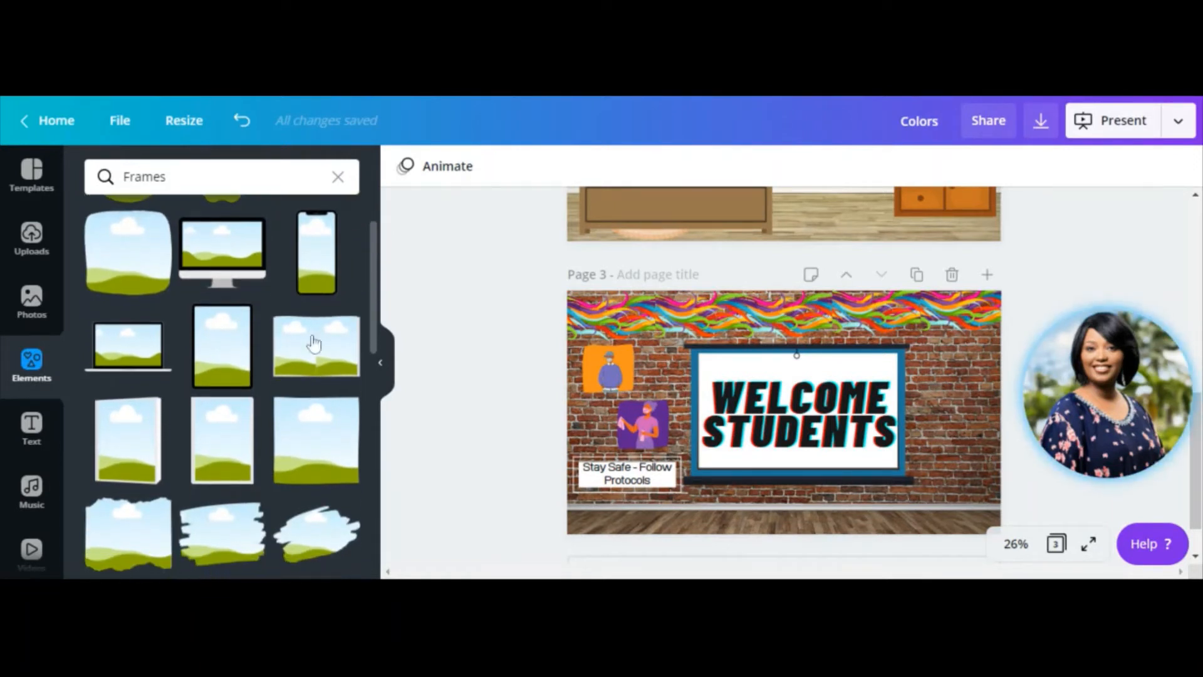
drag(196, 429, 936, 429)
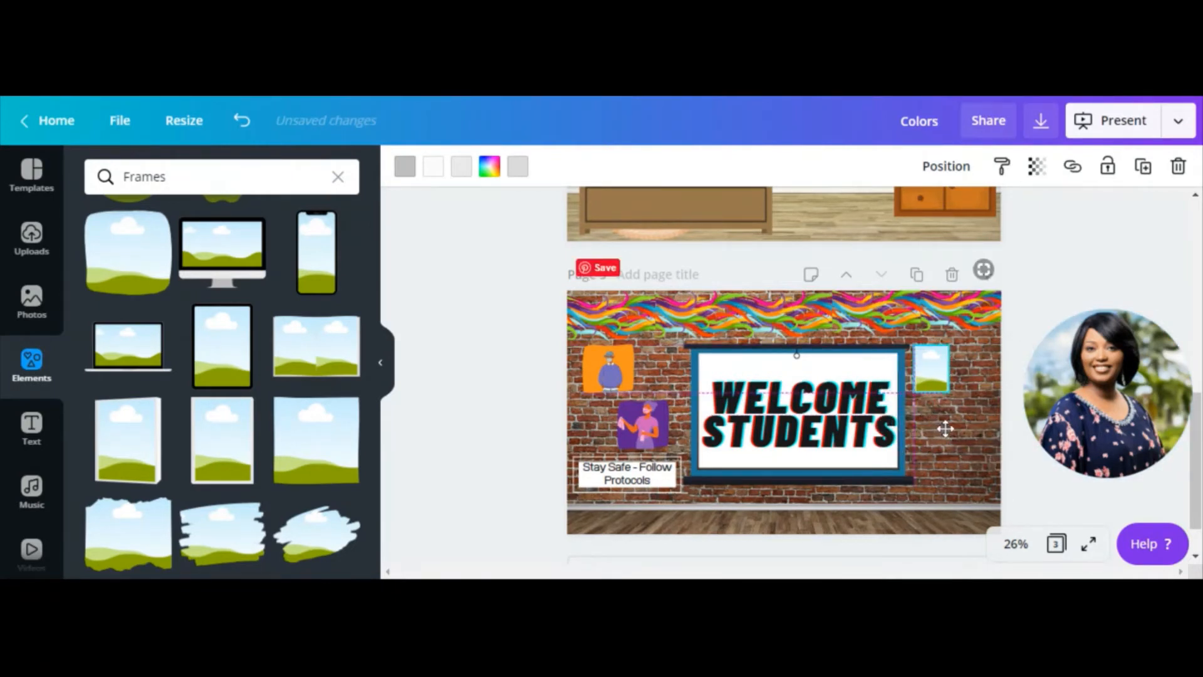
- Duplicate the portrait frame and place the copy level with the original, nearer the wall's right edge
drag(1196, 487, 1196, 346)
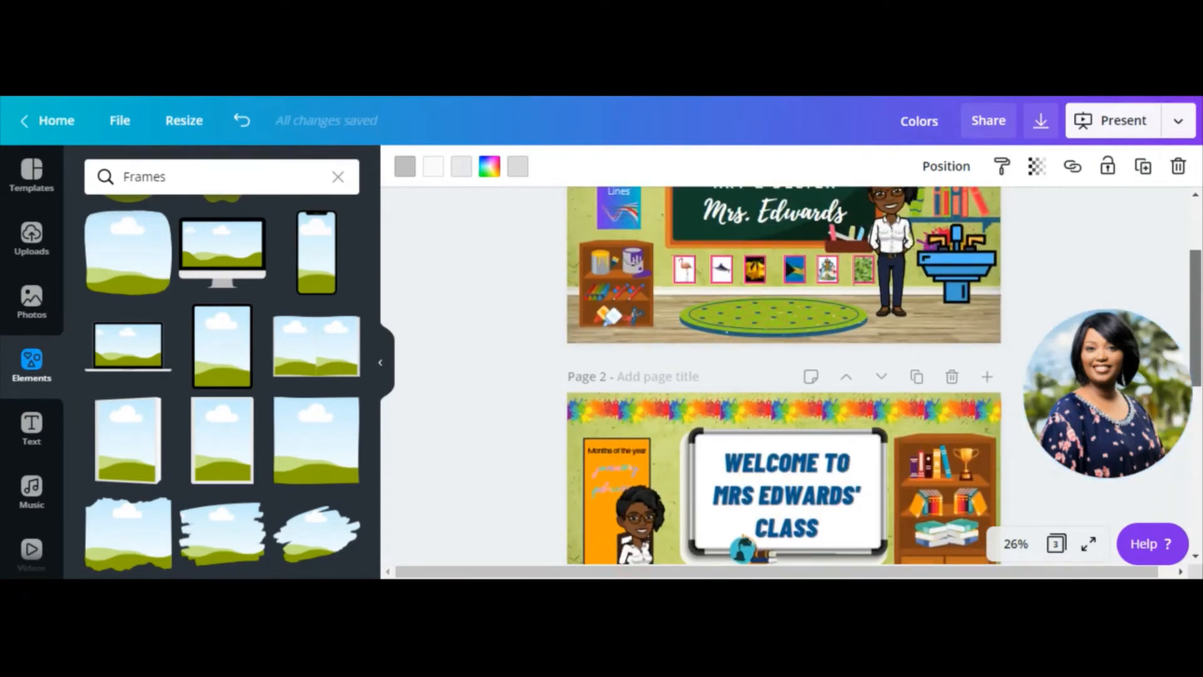
drag(1196, 355, 1196, 332)
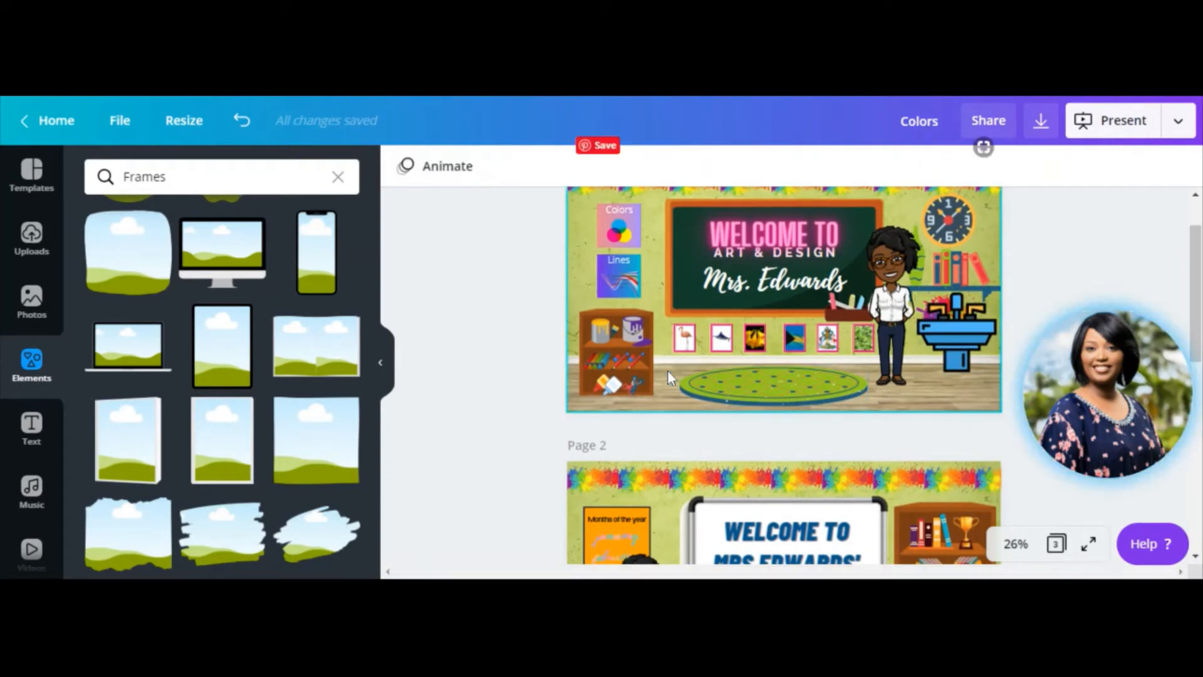
scroll(783, 376, down, 2)
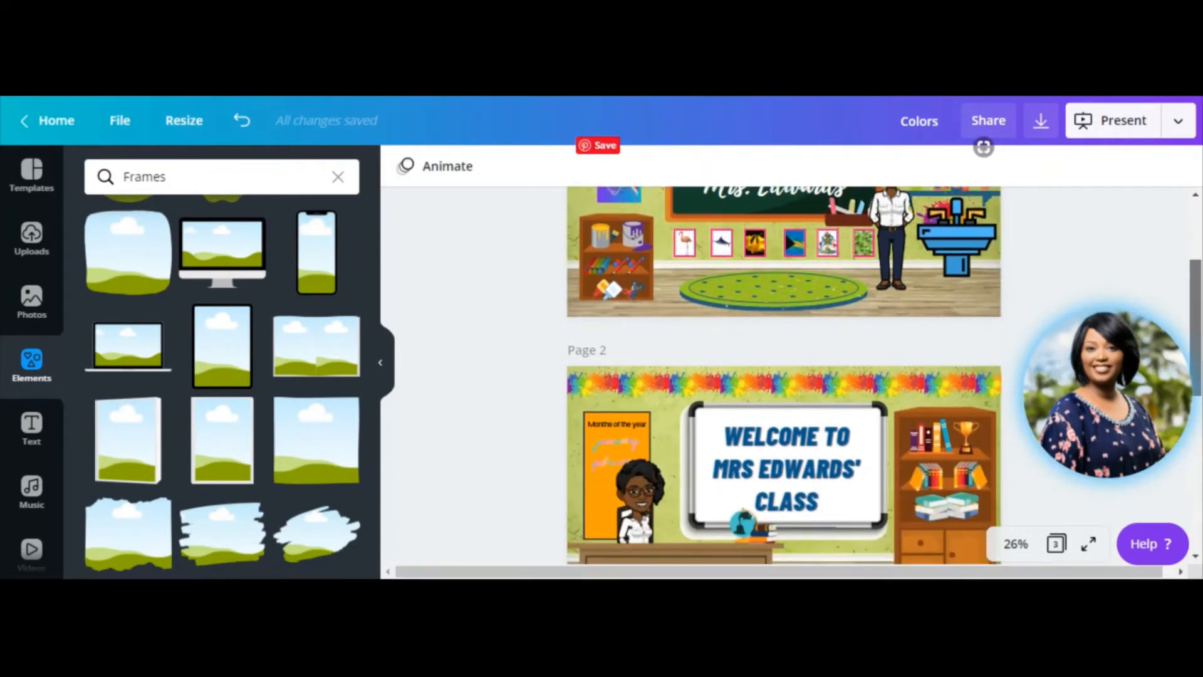
scroll(940, 334, down, 6)
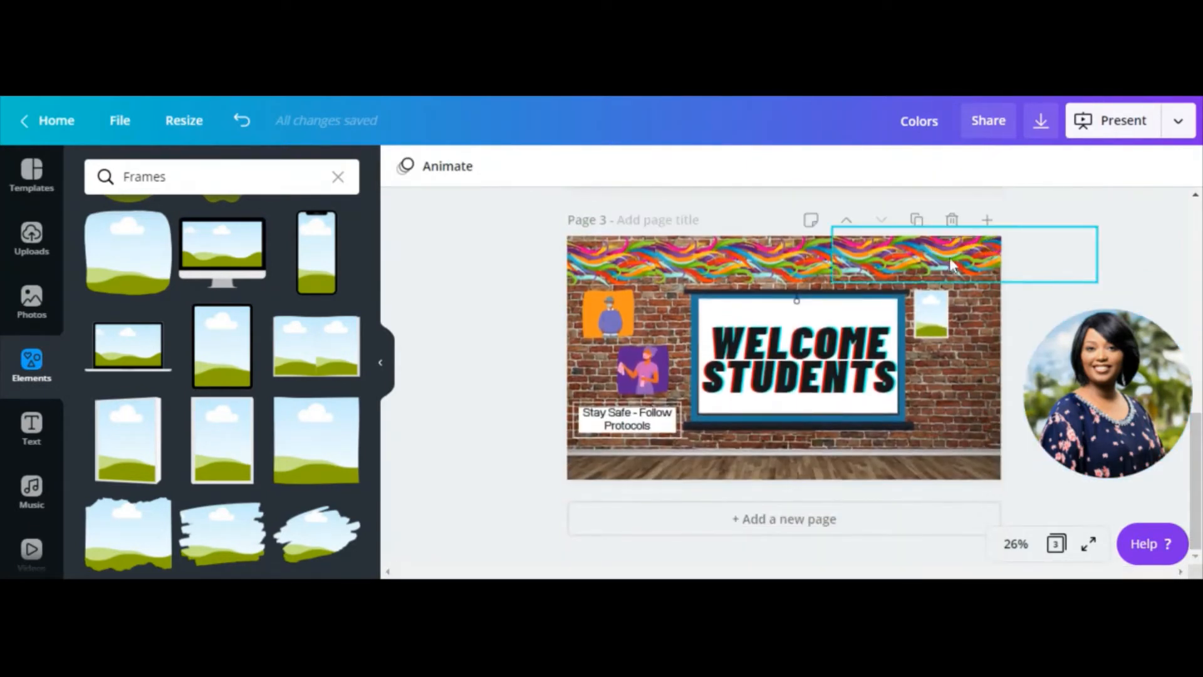
click(932, 324)
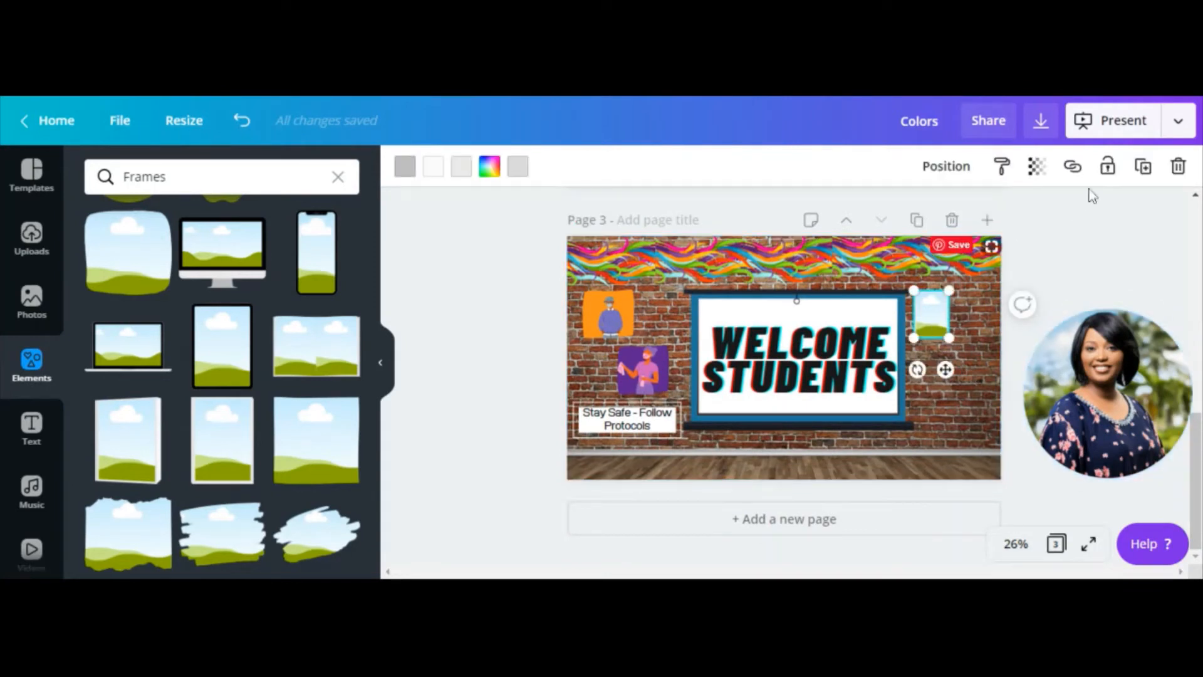
click(1150, 177)
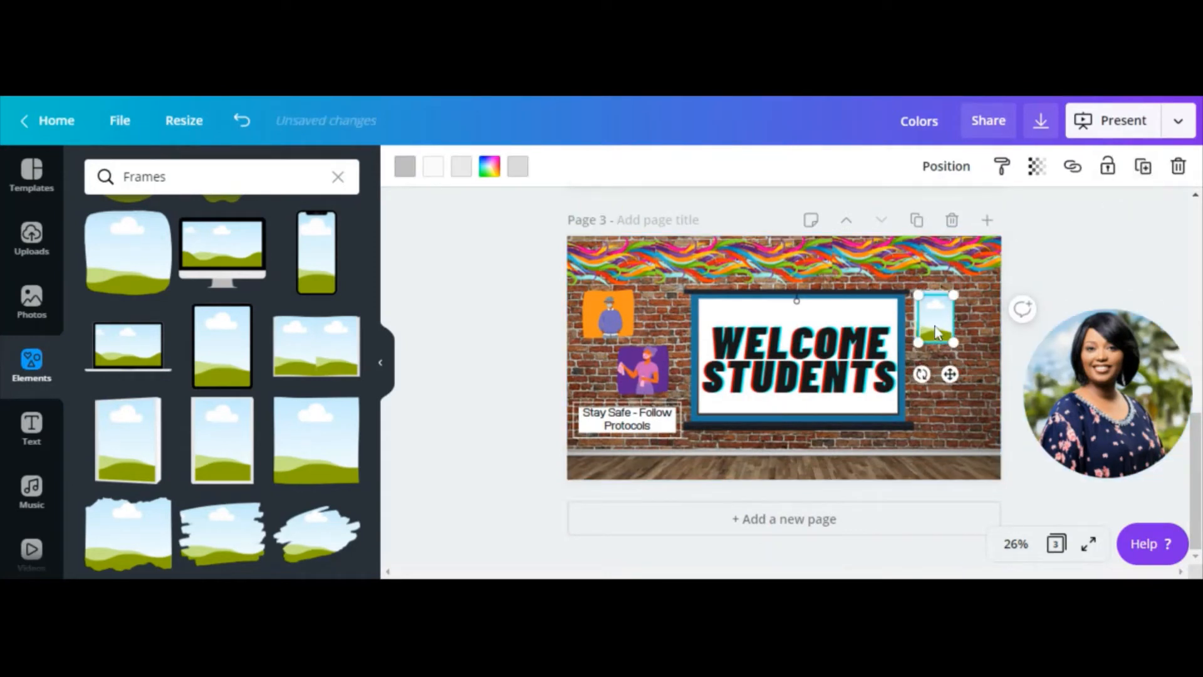
drag(937, 332, 979, 325)
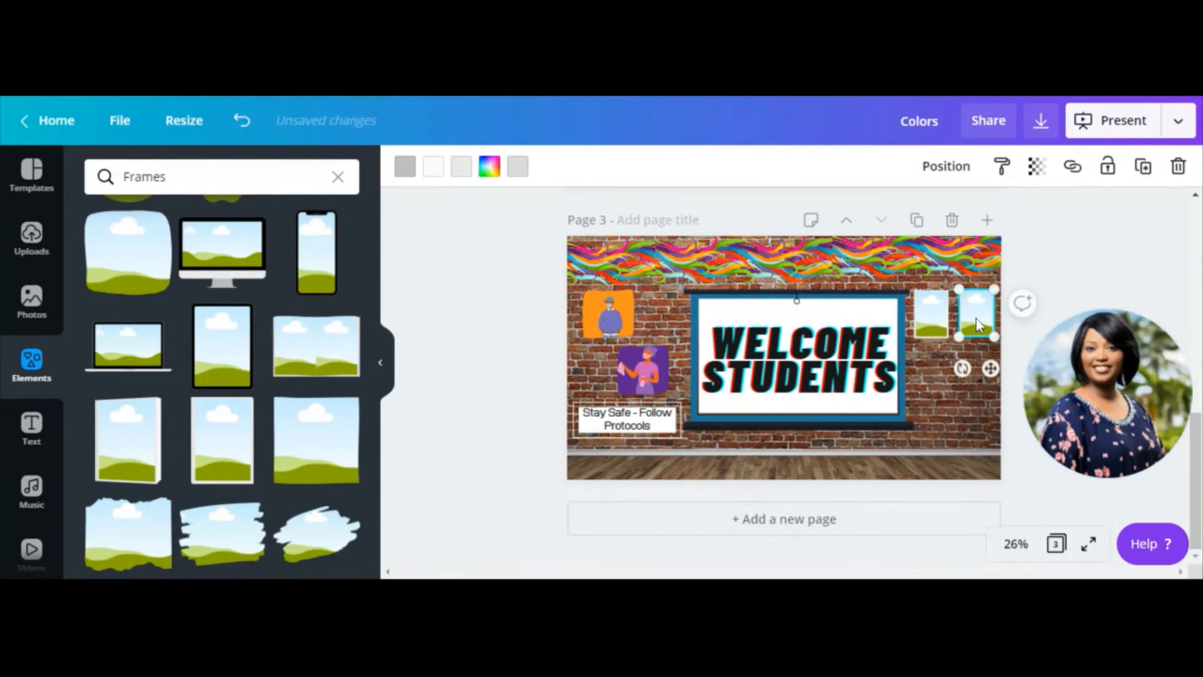
- Duplicate the portrait frame four more times and arrange the copies in two rows of two beneath the first pair
click(1153, 181)
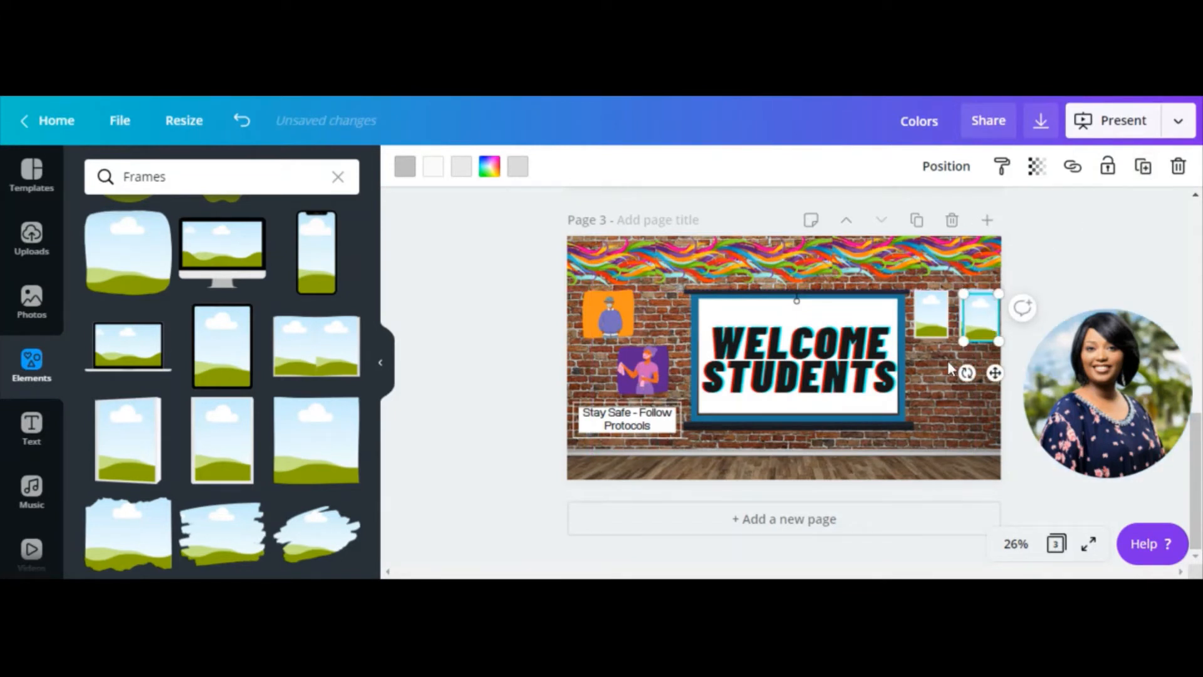
drag(989, 316, 941, 370)
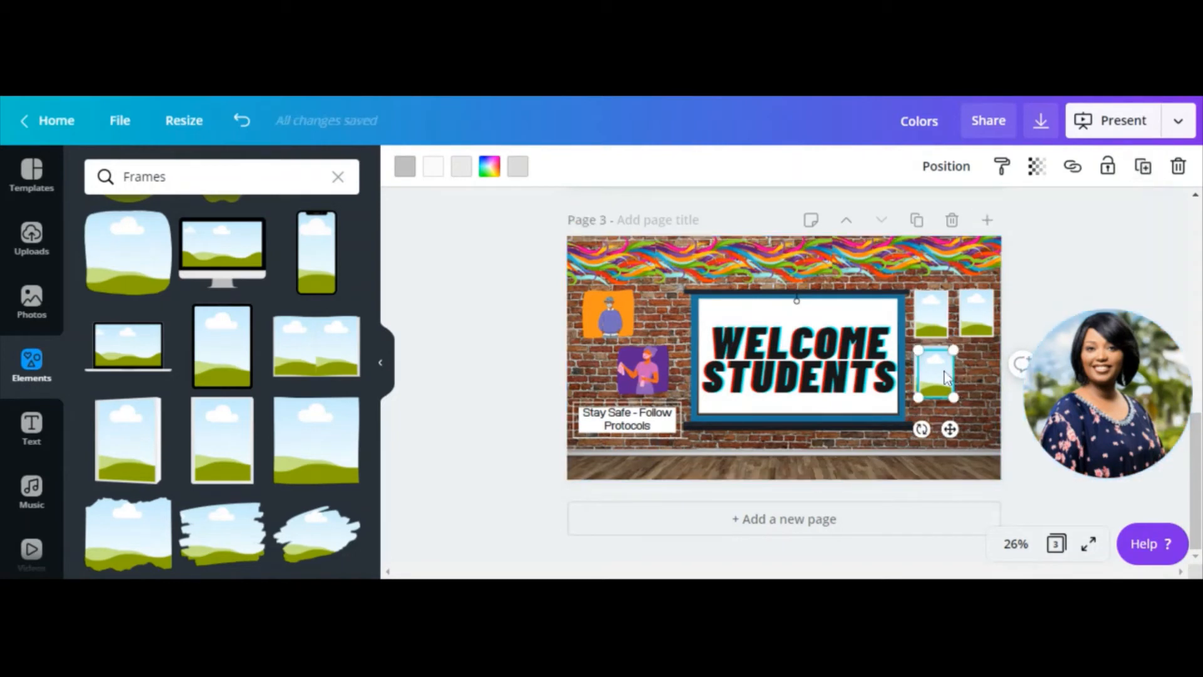
drag(947, 375, 986, 370)
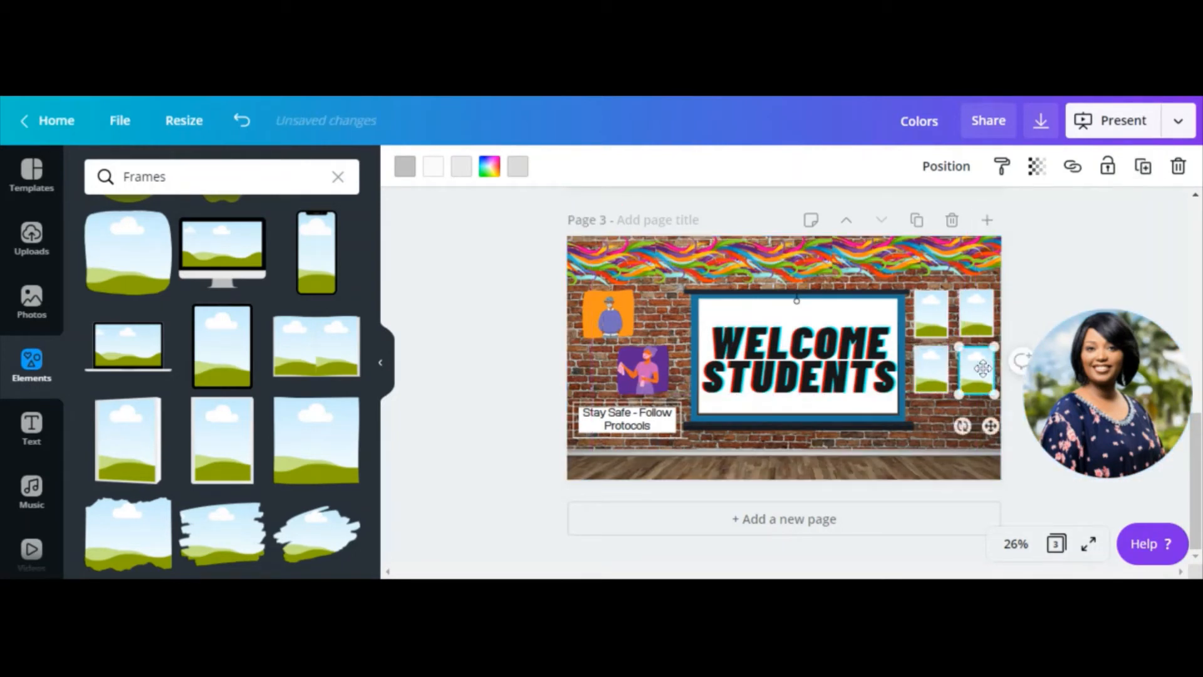
click(1143, 167)
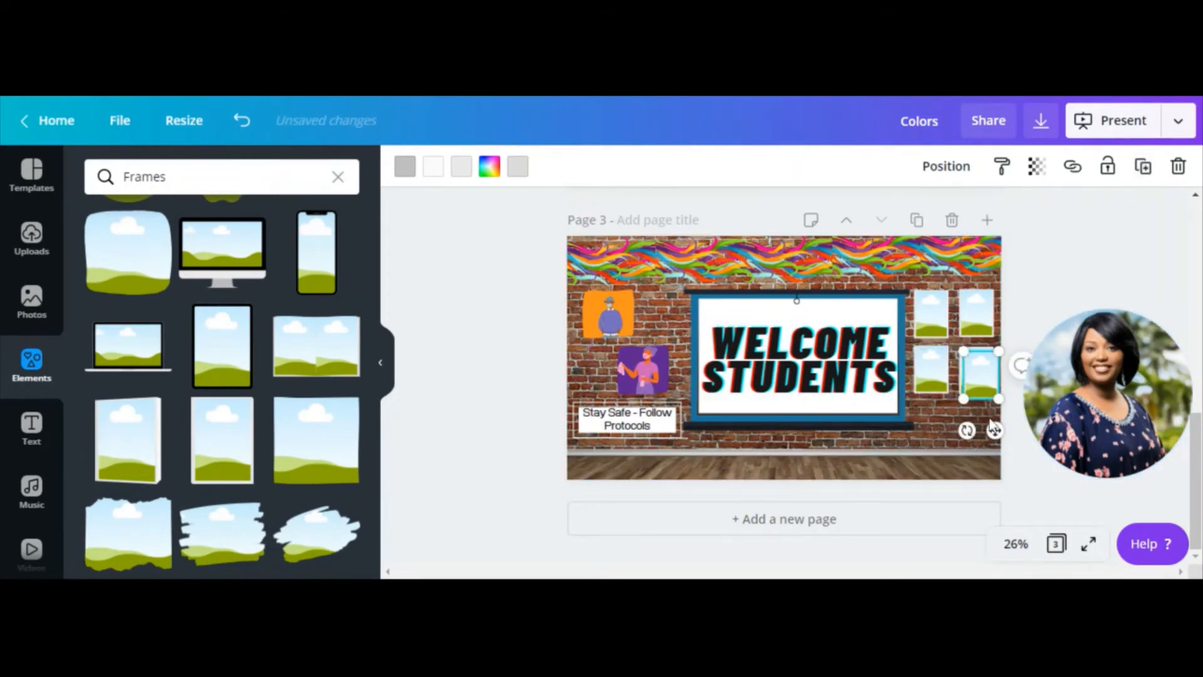
mouse_move(993, 429)
mouse_down()
mouse_move(930, 437)
mouse_move(986, 421)
mouse_up()
click(1141, 168)
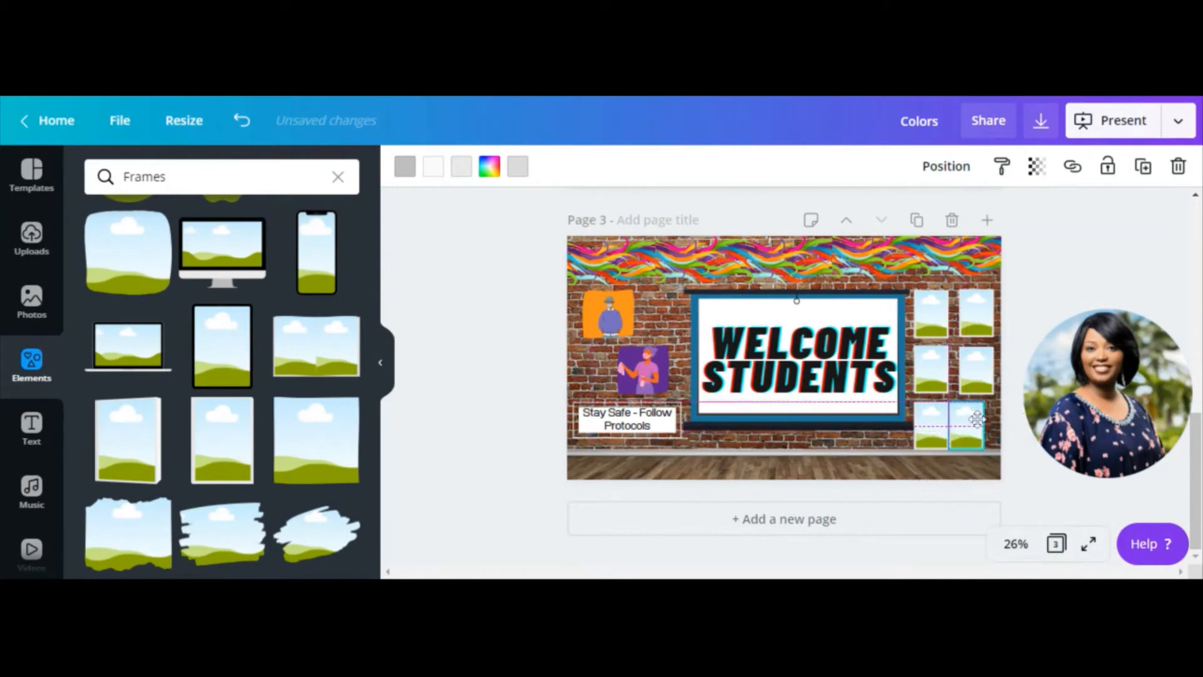
- Move all three rows of portrait frames slightly up the wall, keeping them aligned in two columns
click(933, 327)
drag(934, 326, 978, 314)
click(982, 326)
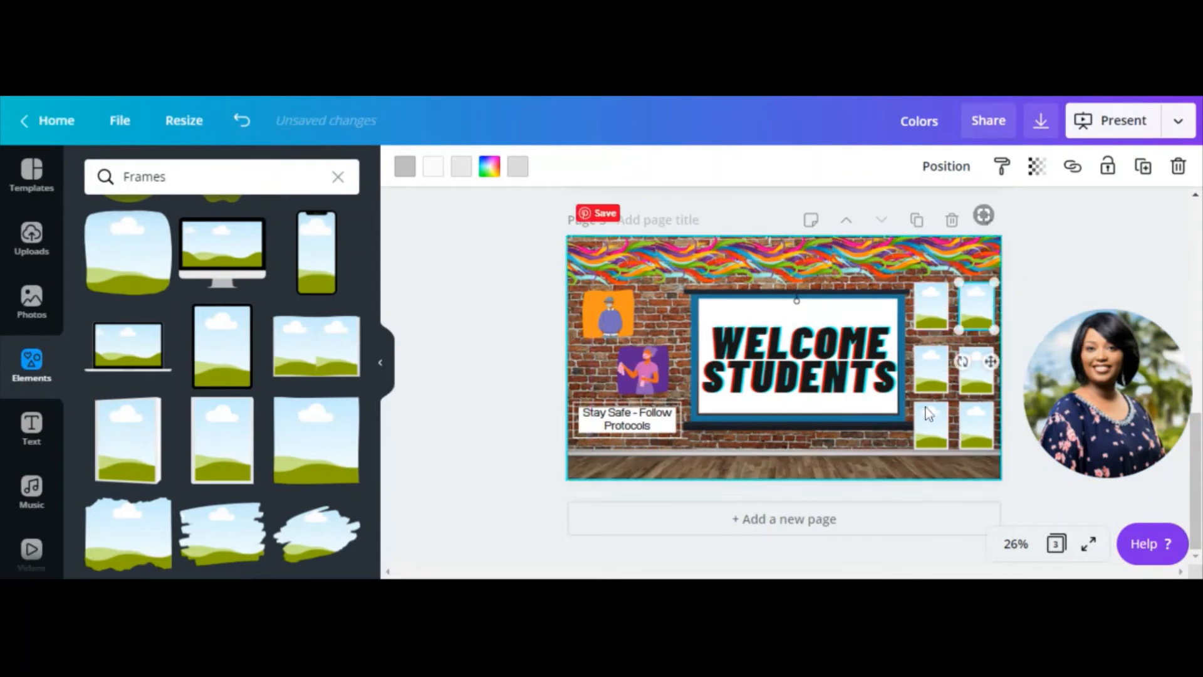
click(925, 379)
drag(926, 379, 941, 378)
drag(981, 378, 980, 370)
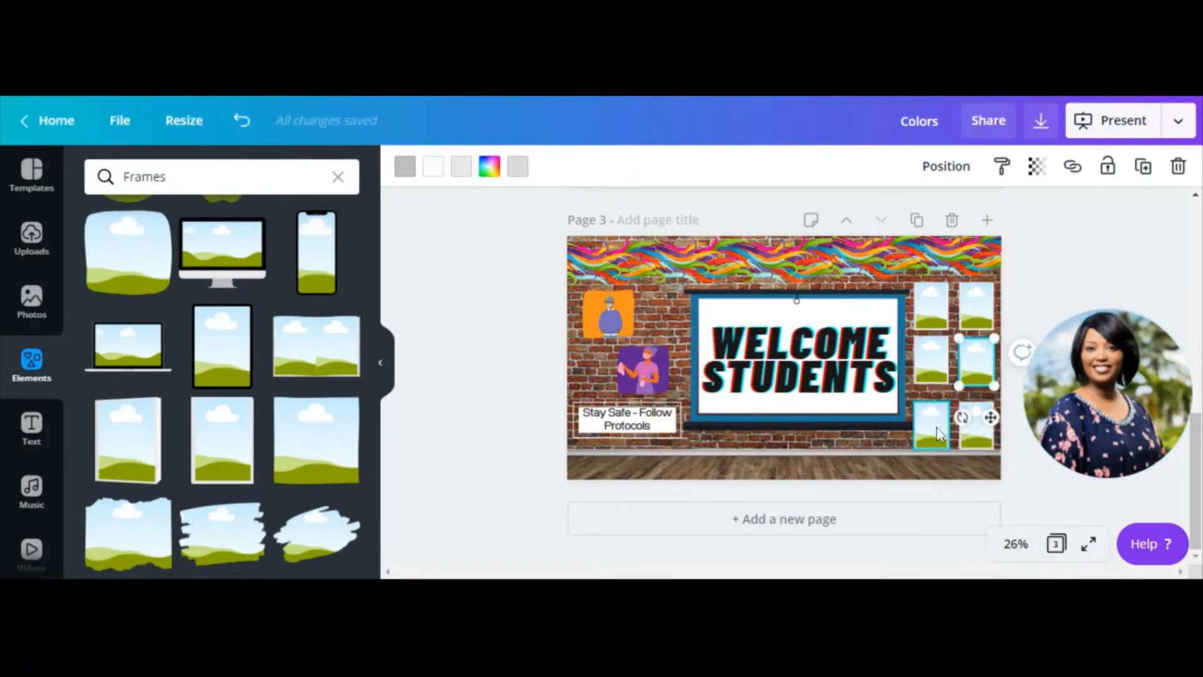
click(936, 429)
drag(936, 428, 972, 422)
click(969, 434)
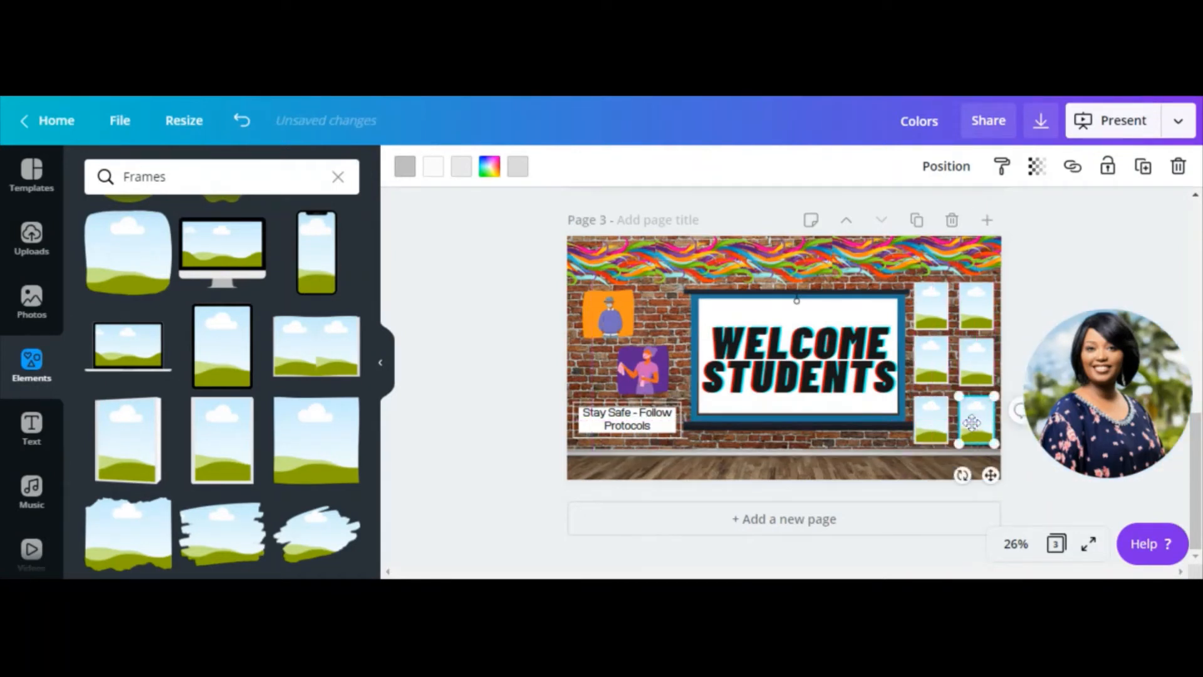
- Fill the upper-left portrait frame with the uploaded coat of arms image
click(19, 250)
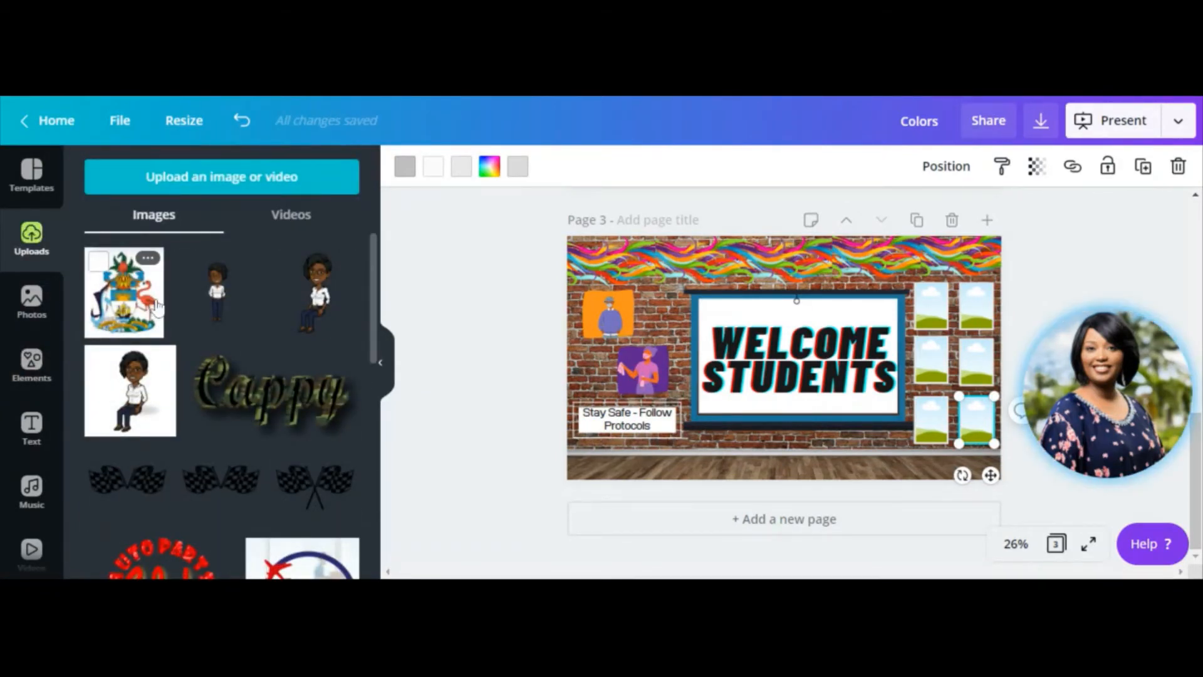
drag(155, 304, 929, 305)
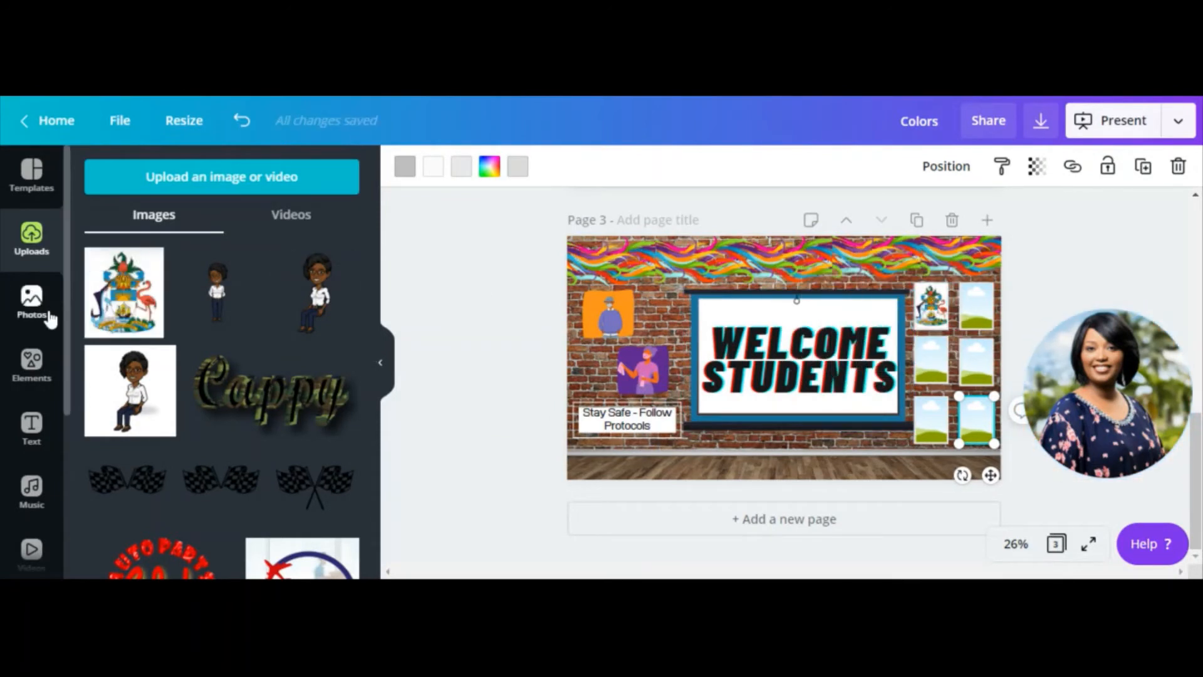
- Search the graphic elements for "blue marlin"
click(43, 361)
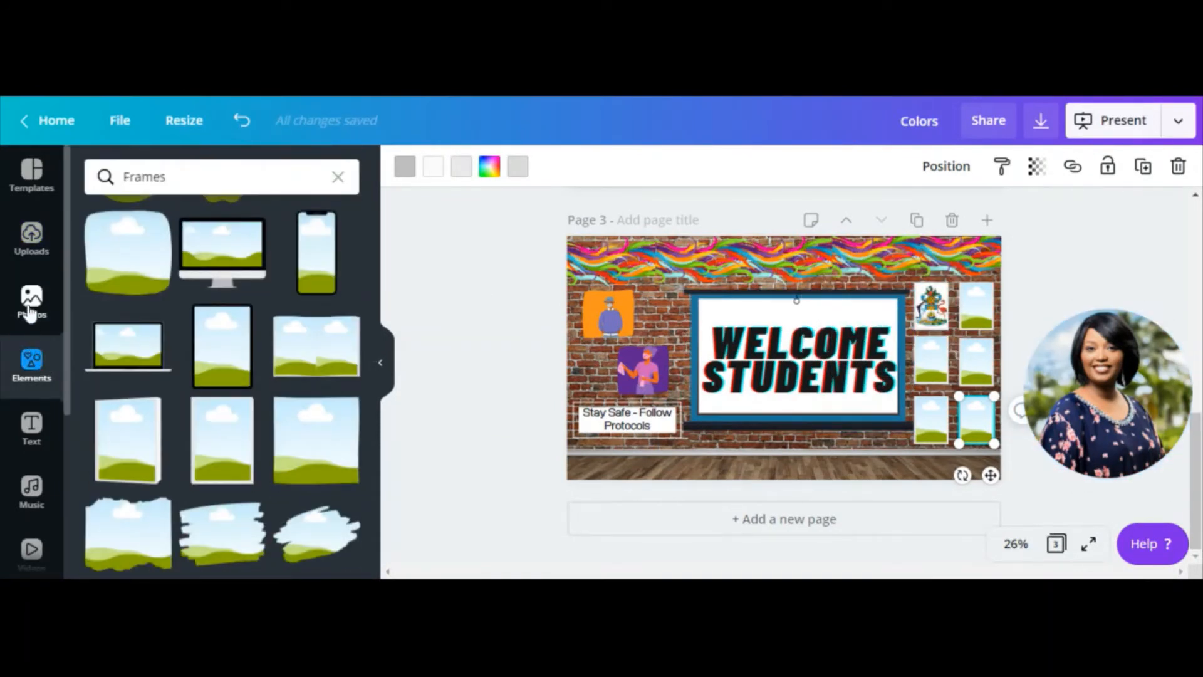
click(339, 177)
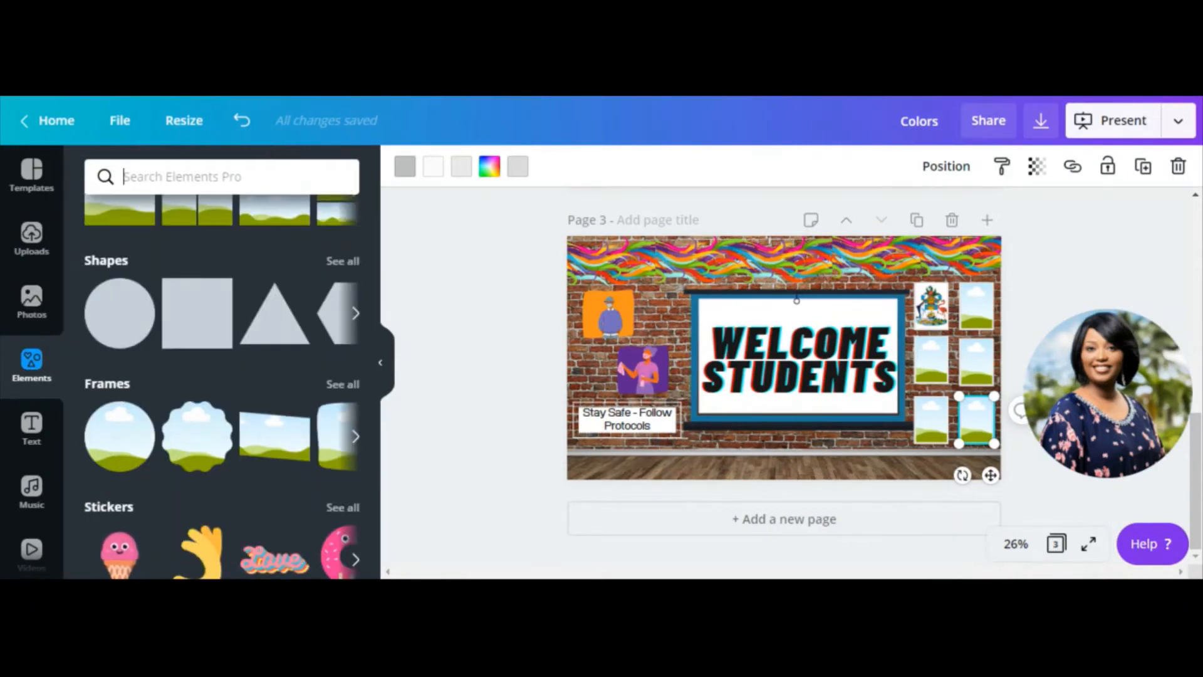
text(blur marlin)
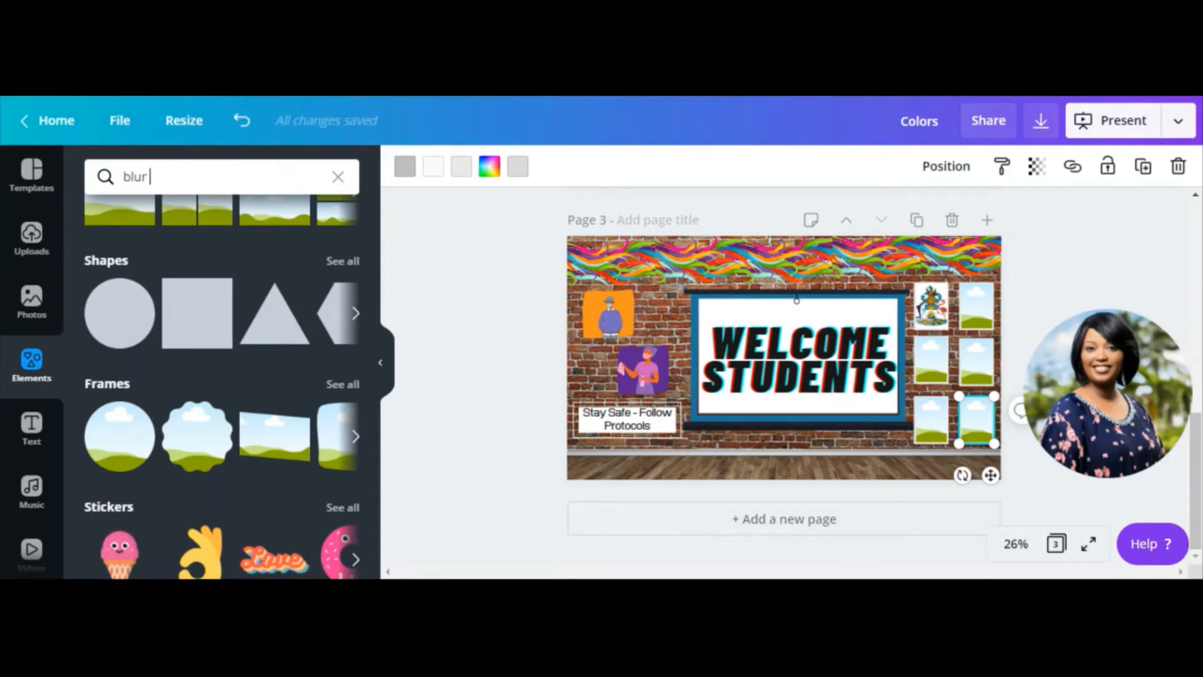
key(Left)
key(Left)
key(Left)
key(Left)
key(Left)
key(Left)
key(Left)
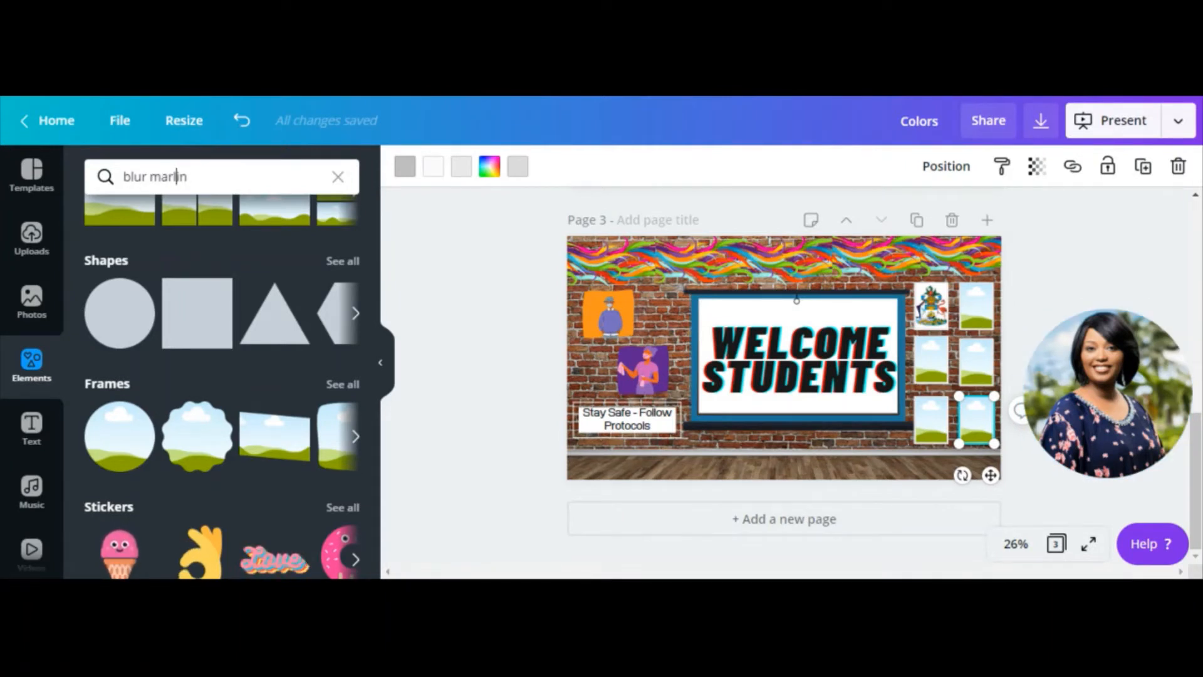
key(BackSpace)
text(e)
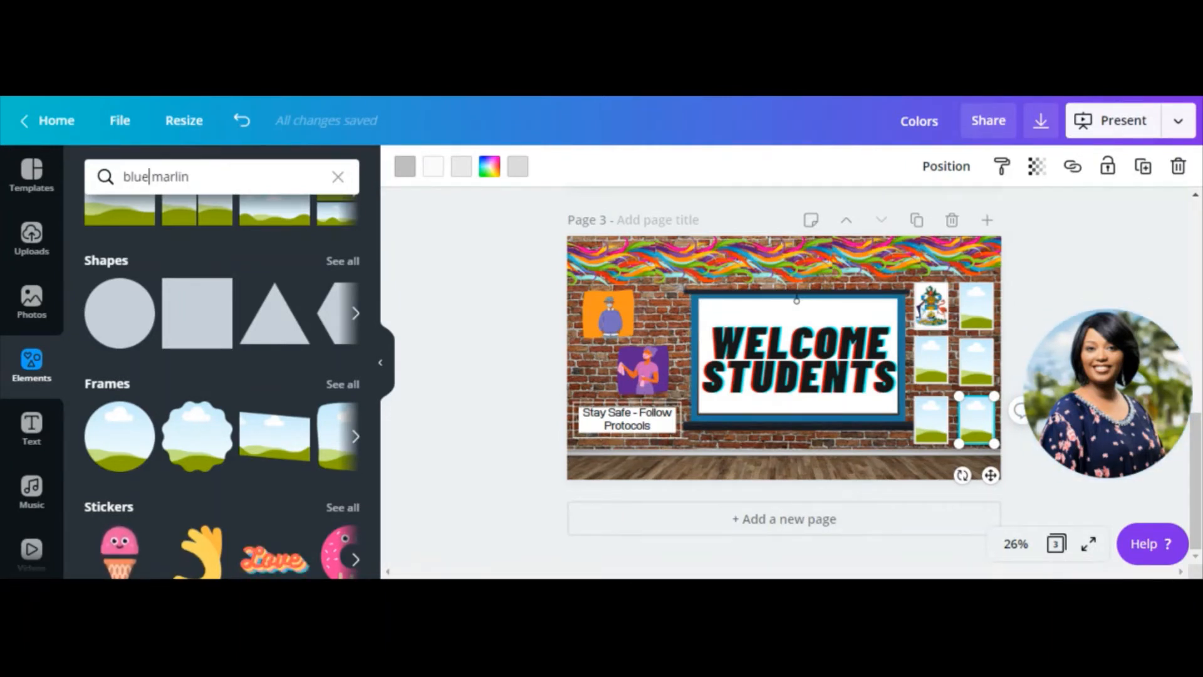
key(Return)
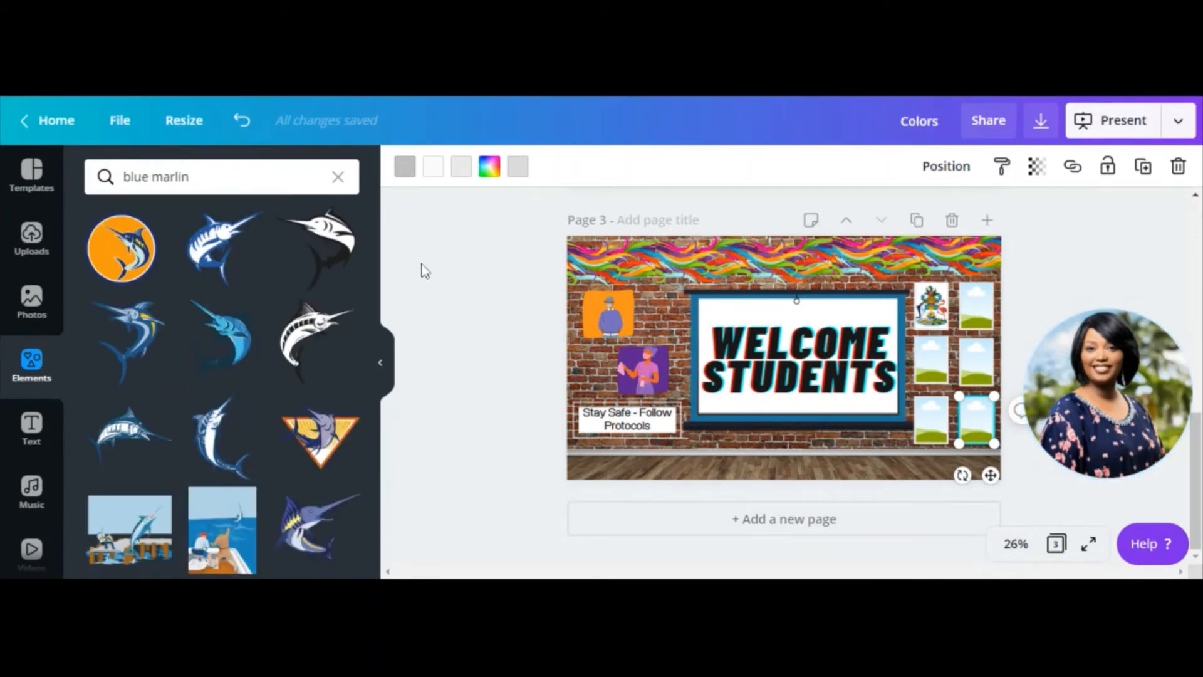
- Search the stock photos for "blue marlin" and fill the upper-right portrait frame with the marlin on a white background
click(25, 301)
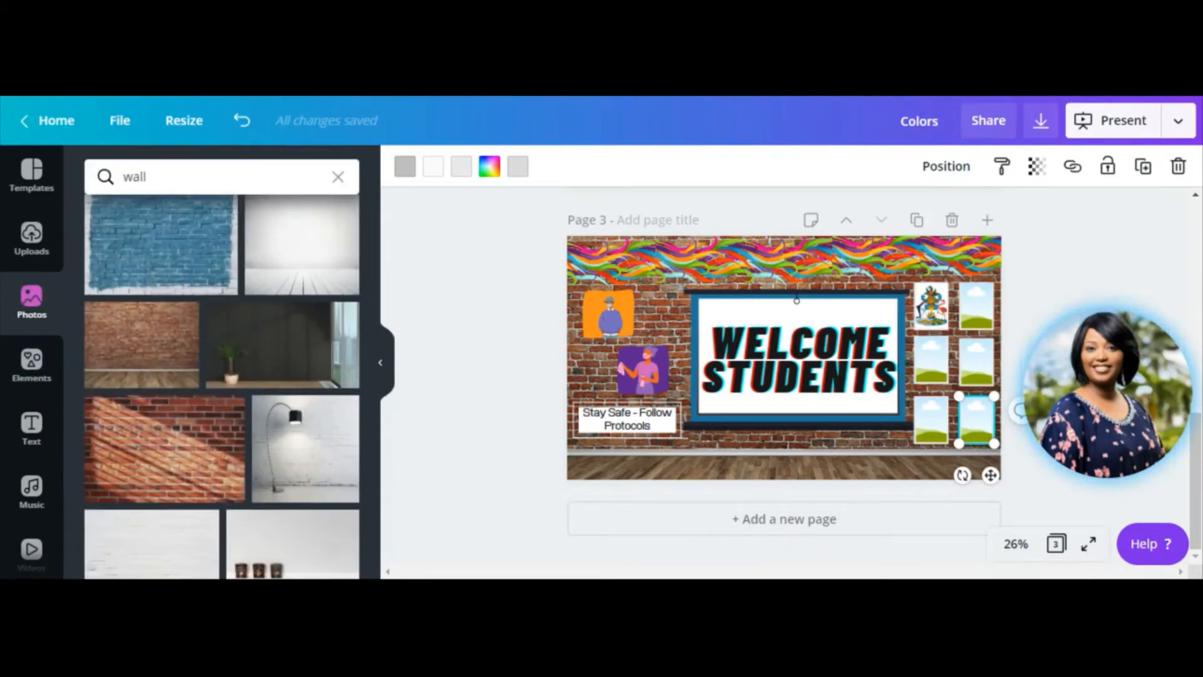
click(338, 178)
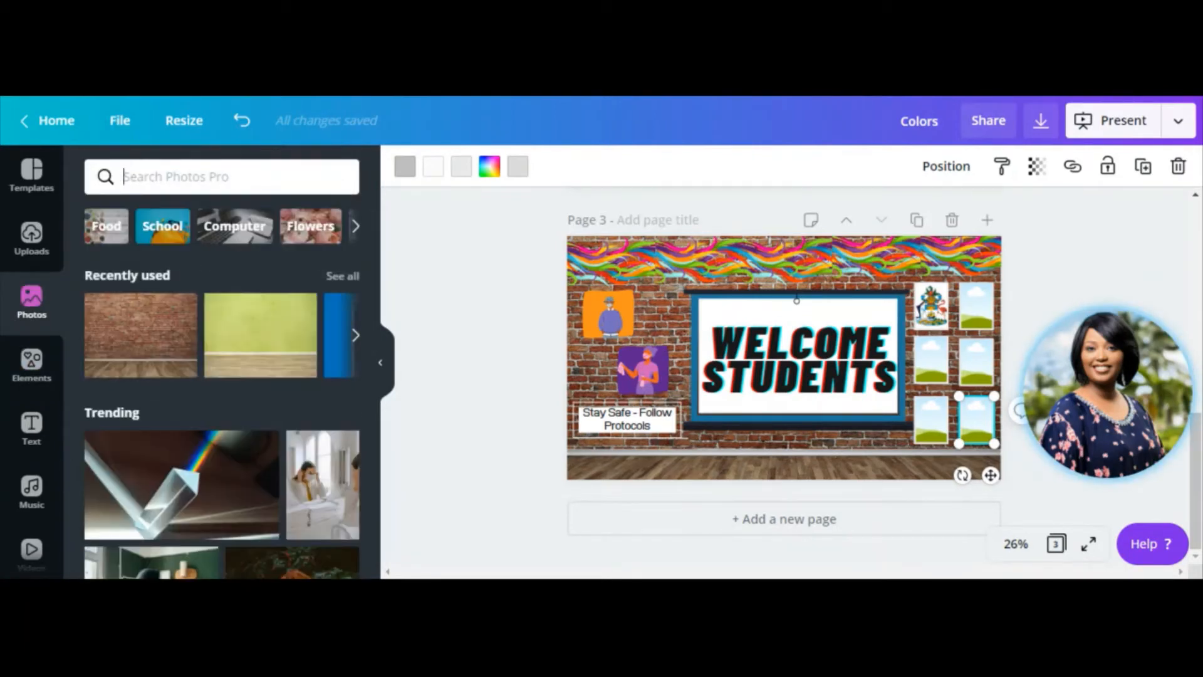
text(blue)
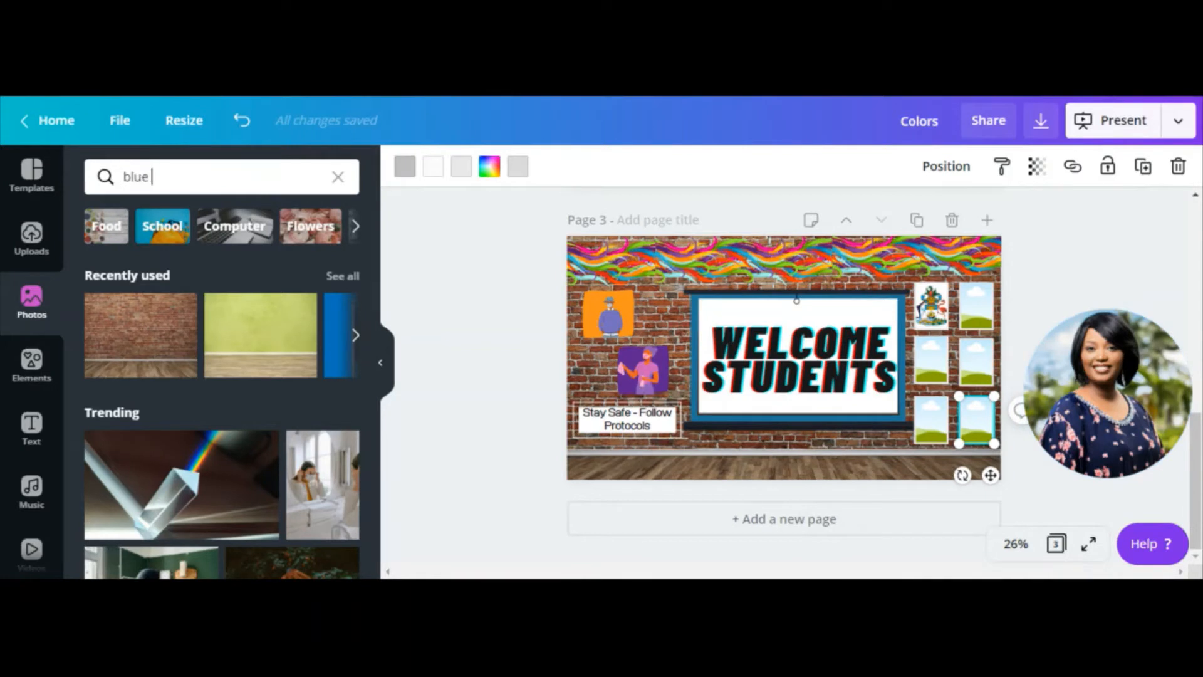
text( marlin)
key(Return)
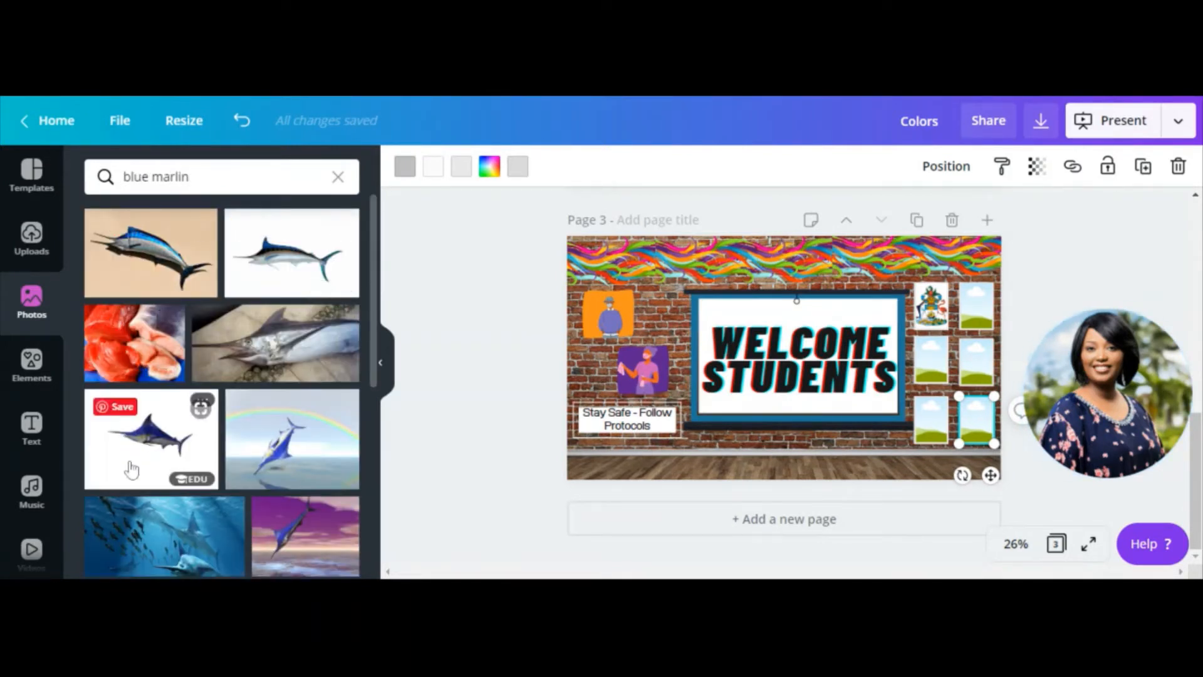
drag(858, 385, 975, 305)
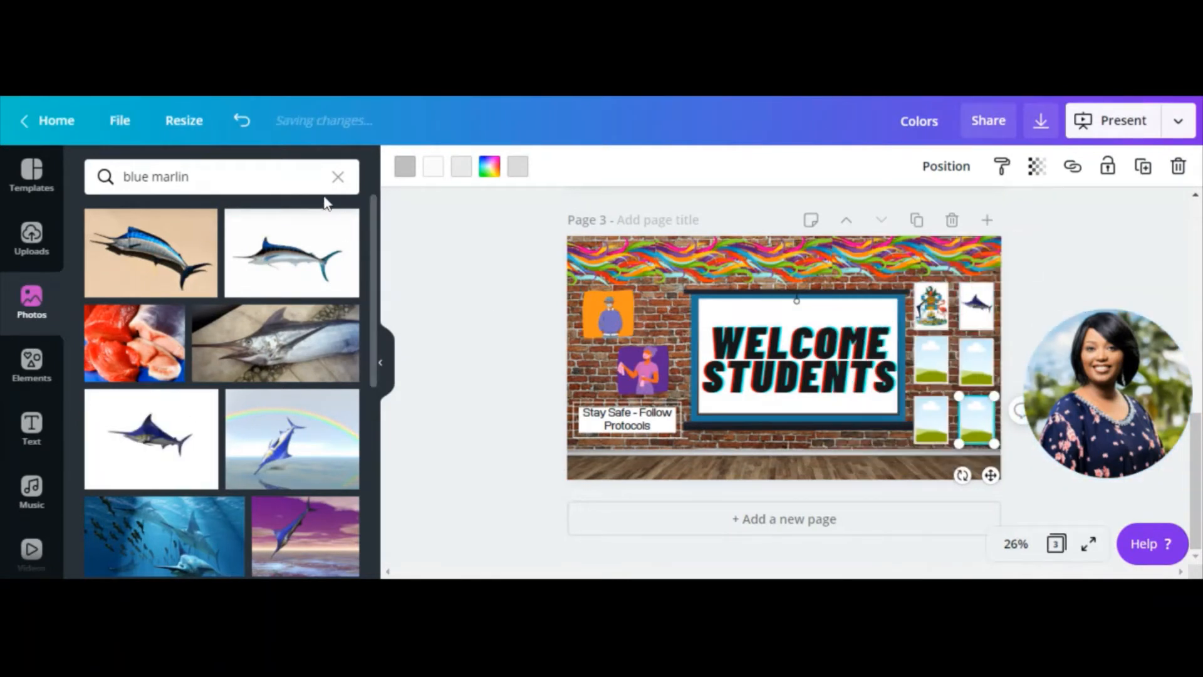
- Find a "flamingo" photo and fill the middle-left portrait frame with the single standing flamingo on white
click(338, 177)
text(fla)
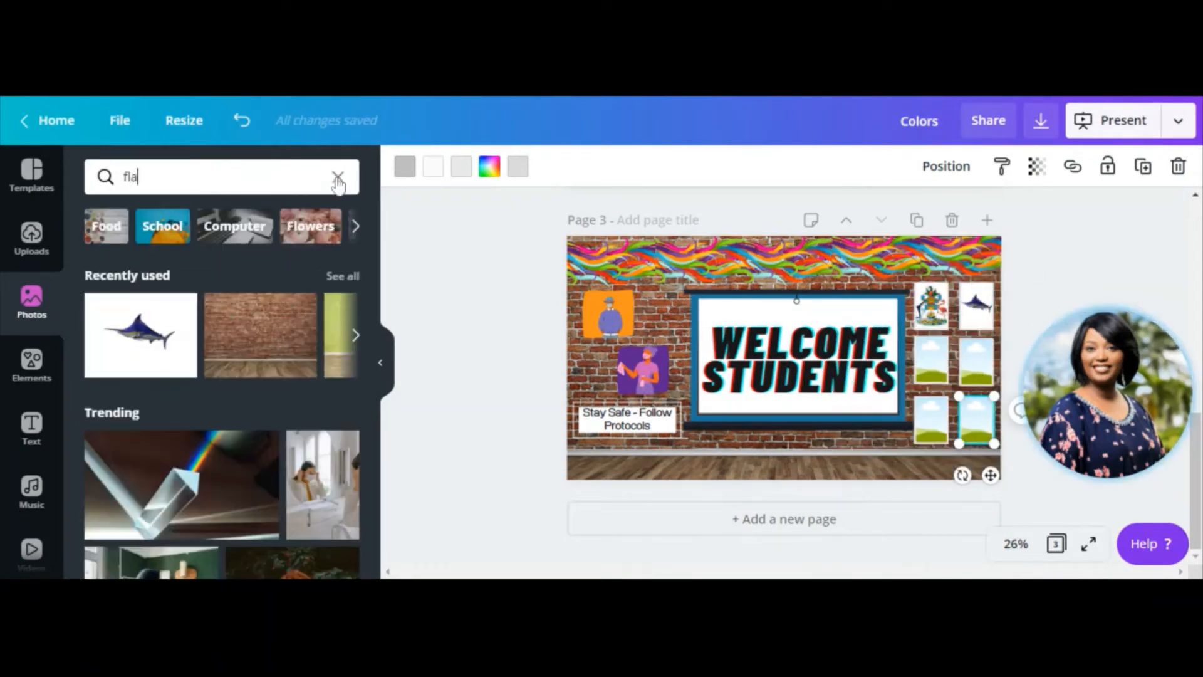
text(mingo)
key(Return)
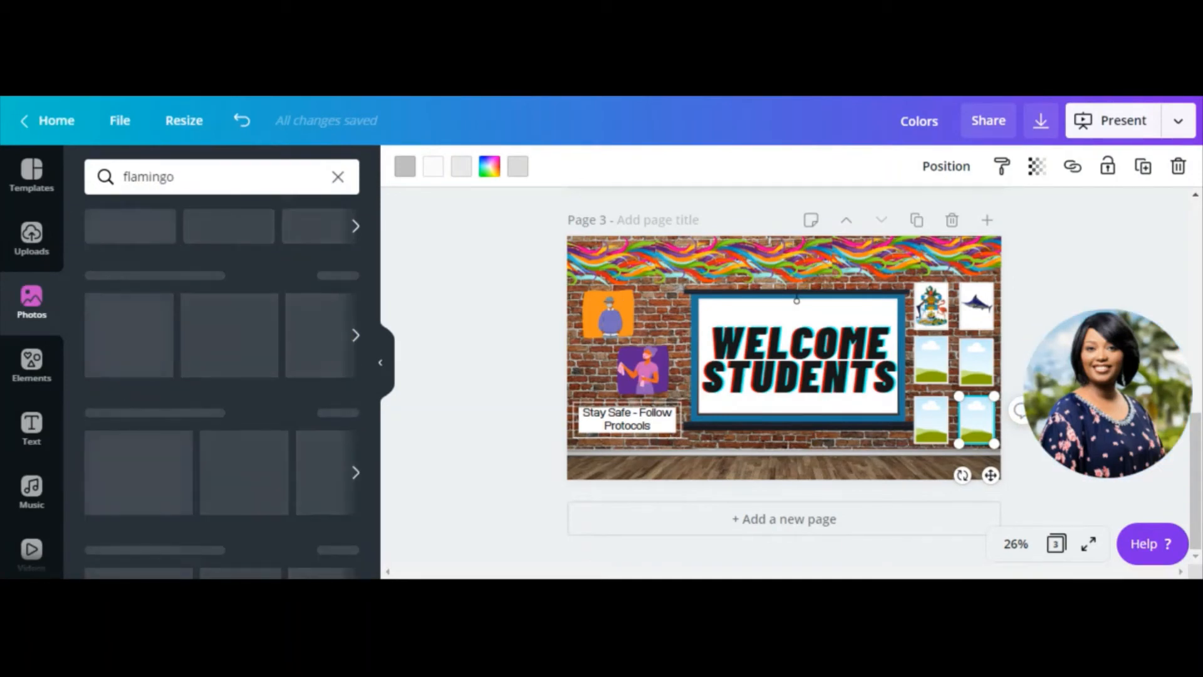
drag(315, 313, 737, 340)
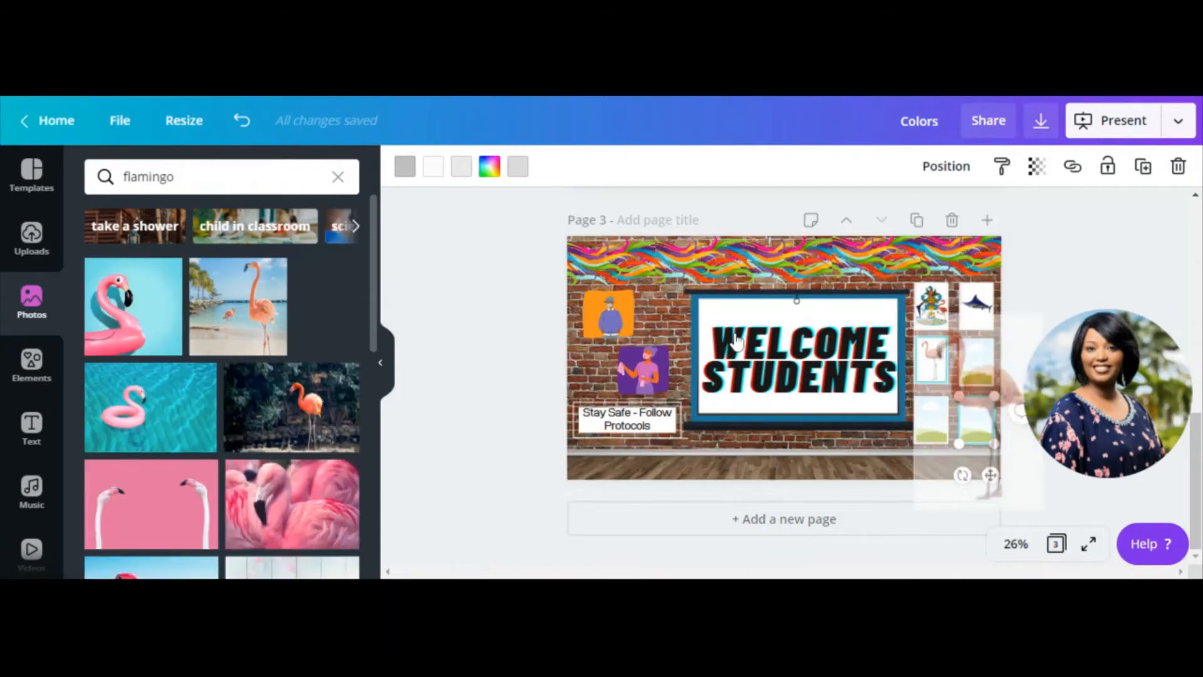
- Find a "yellow elder" photo and fill the middle-right portrait frame with the yellow blossoms on a black background
click(338, 178)
text(yellow elder)
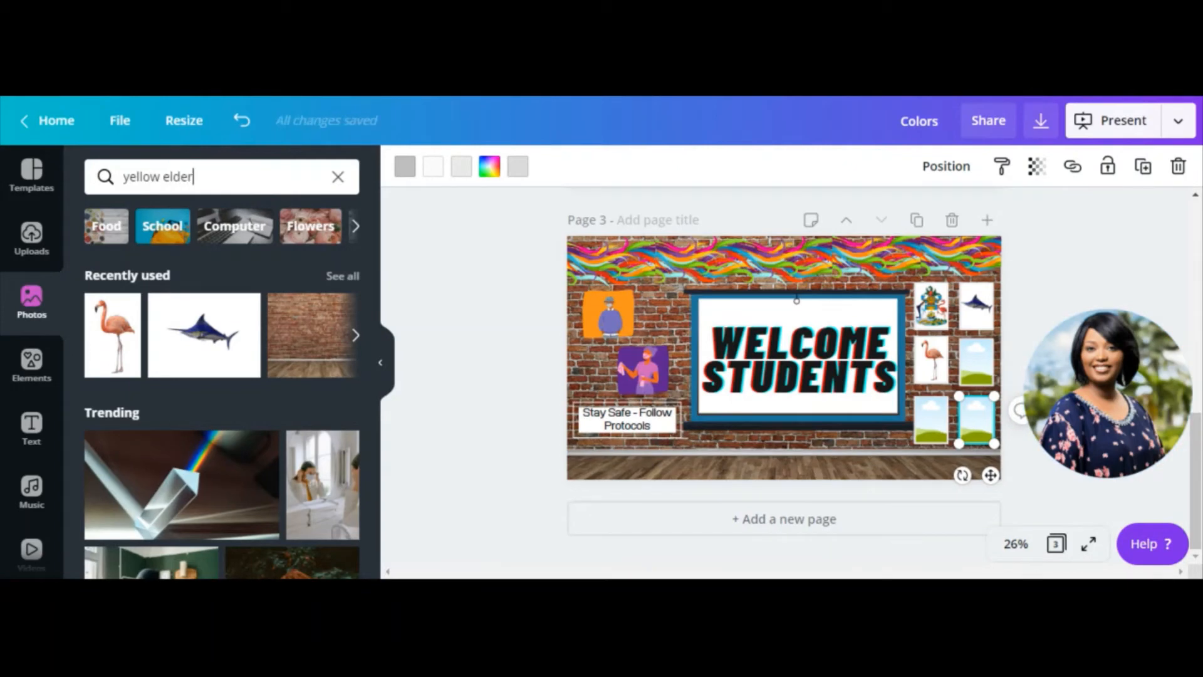
key(Return)
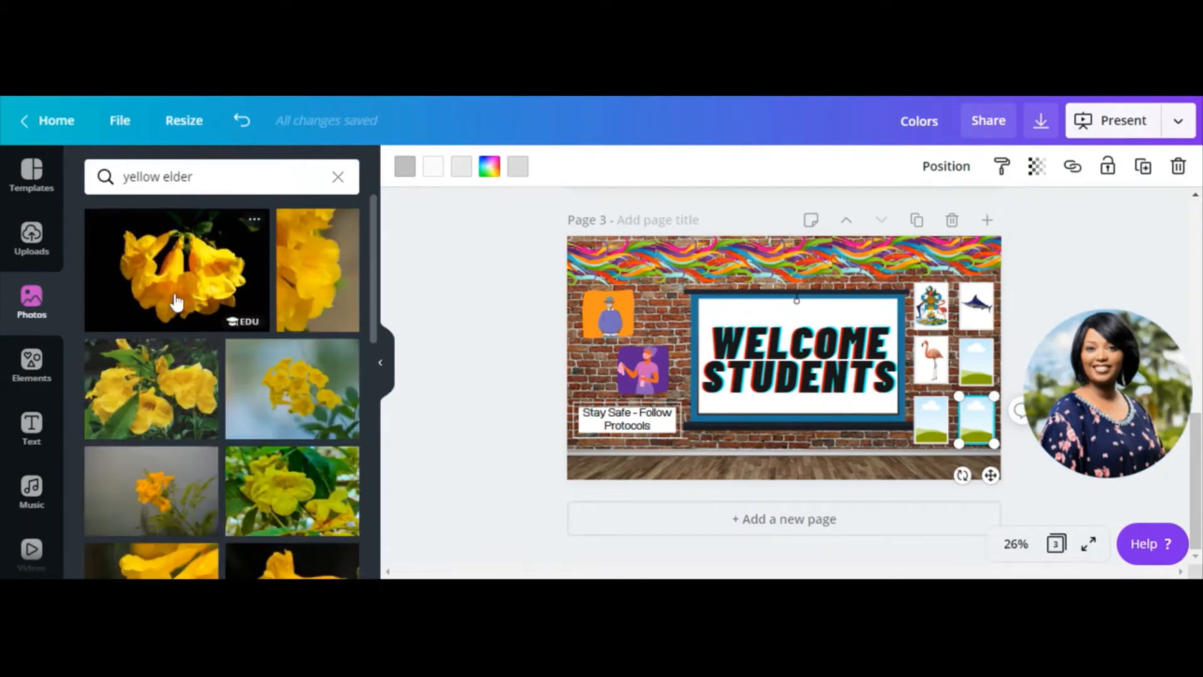
drag(829, 387, 976, 361)
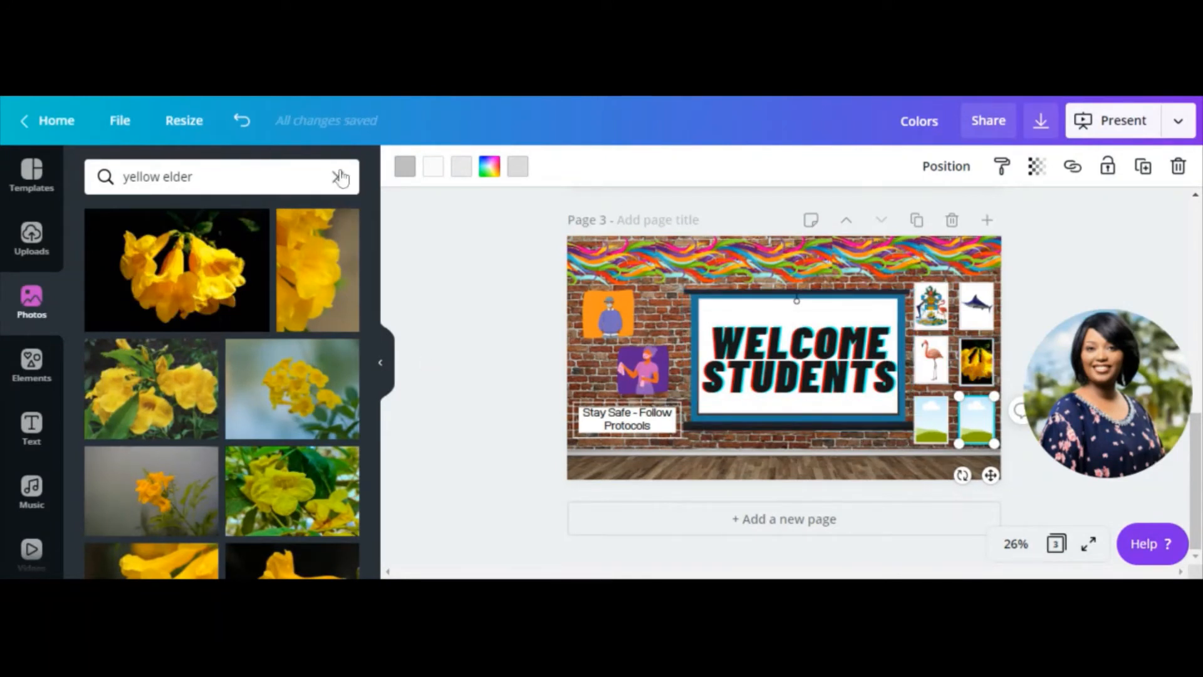
- Find a "lignum vitae" photo and fill the lower-left portrait frame with the picture of the whole tree
click(339, 176)
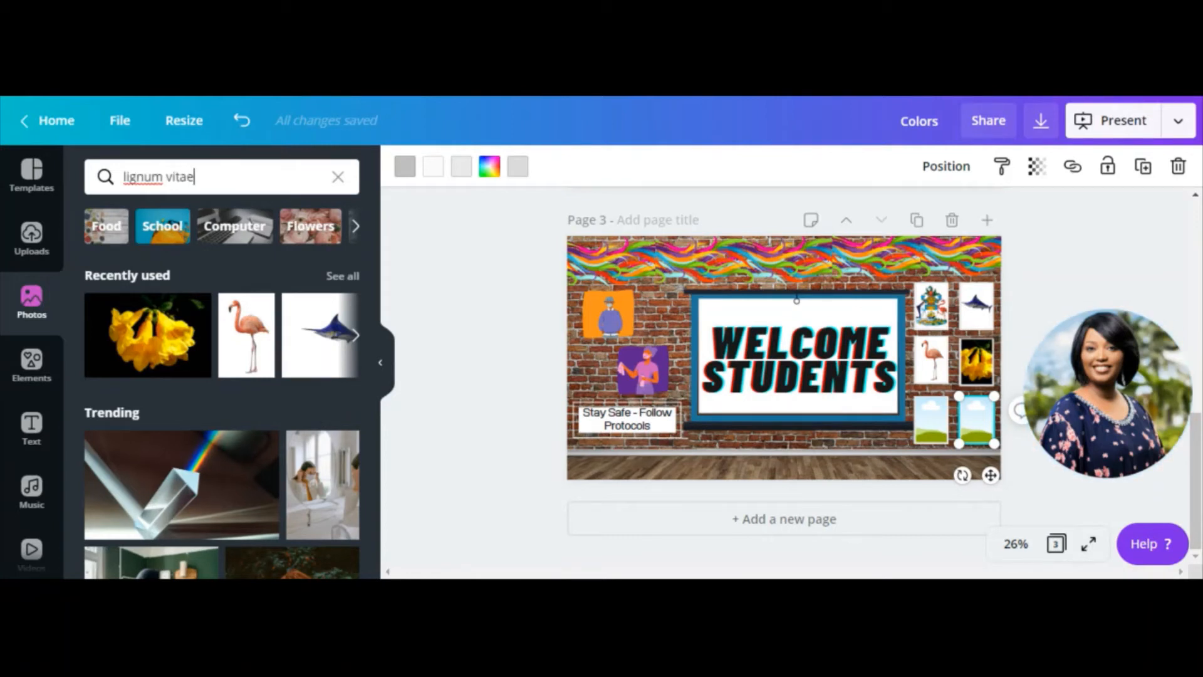
key(Return)
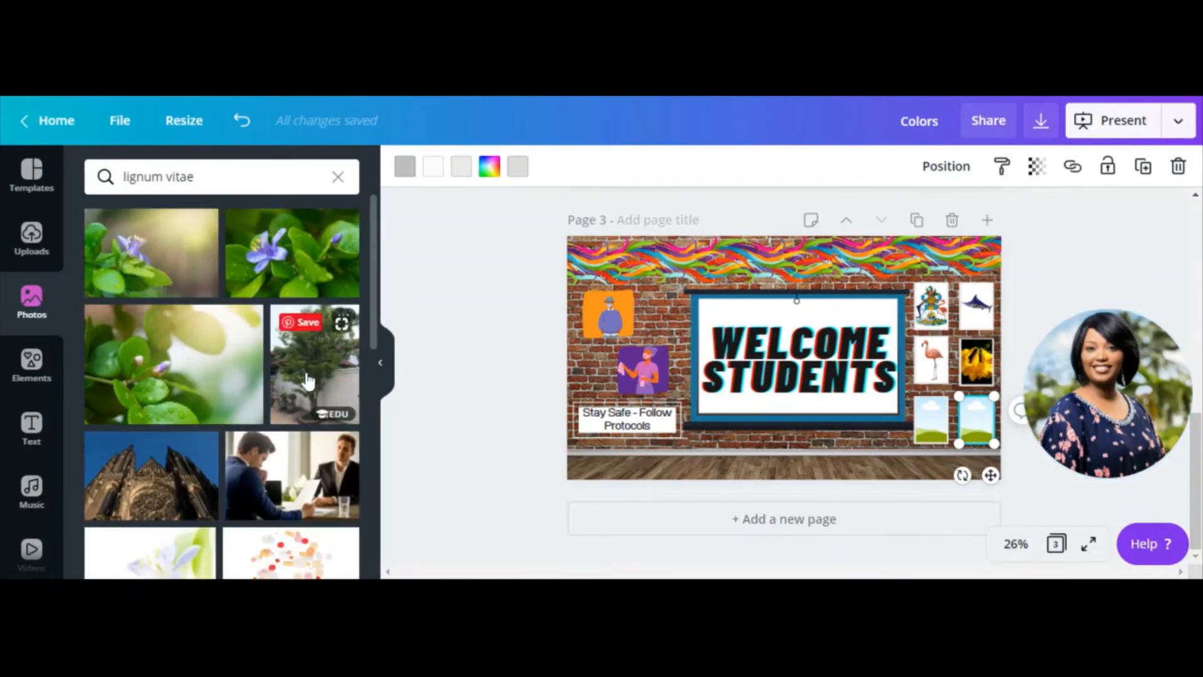
drag(313, 370, 934, 420)
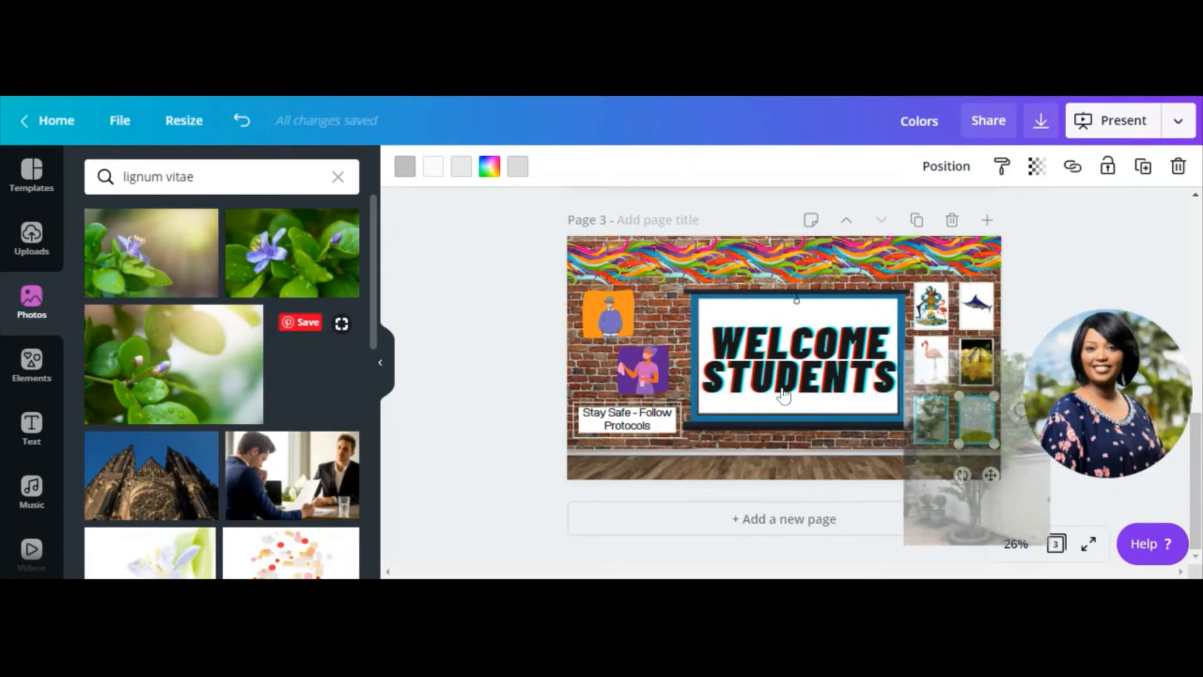
drag(783, 395, 932, 419)
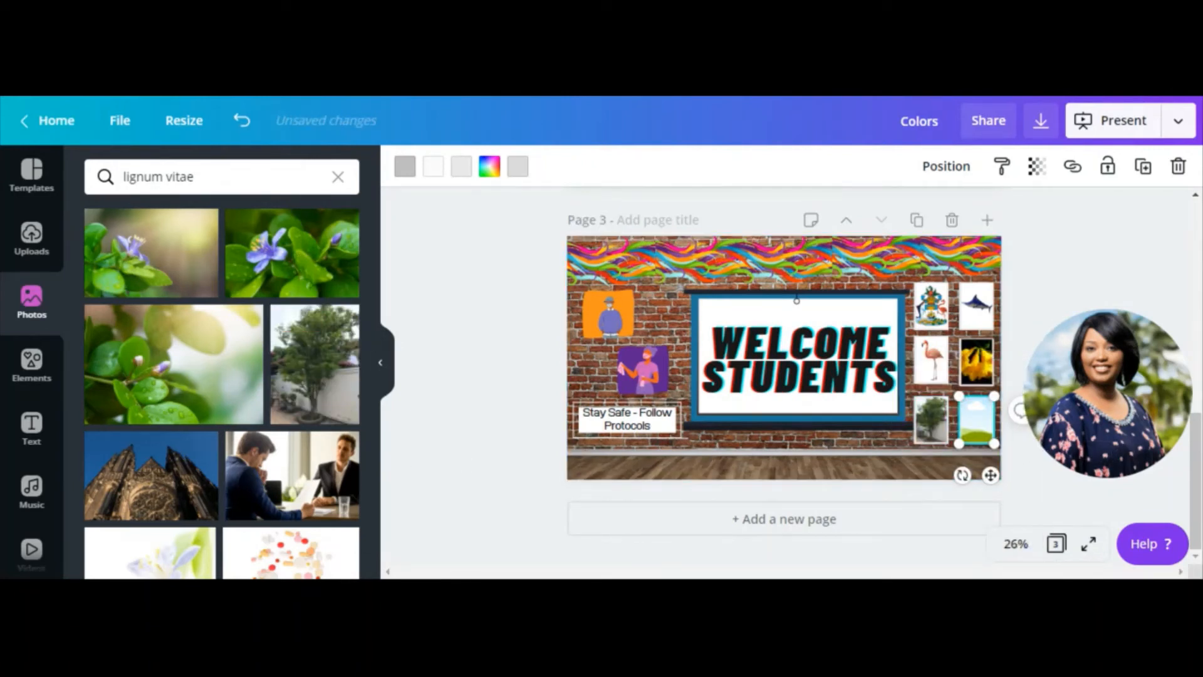
- Find a "Bahamian flag" photo and fill the lower-right portrait frame with the flag waving from a pole on white
click(338, 177)
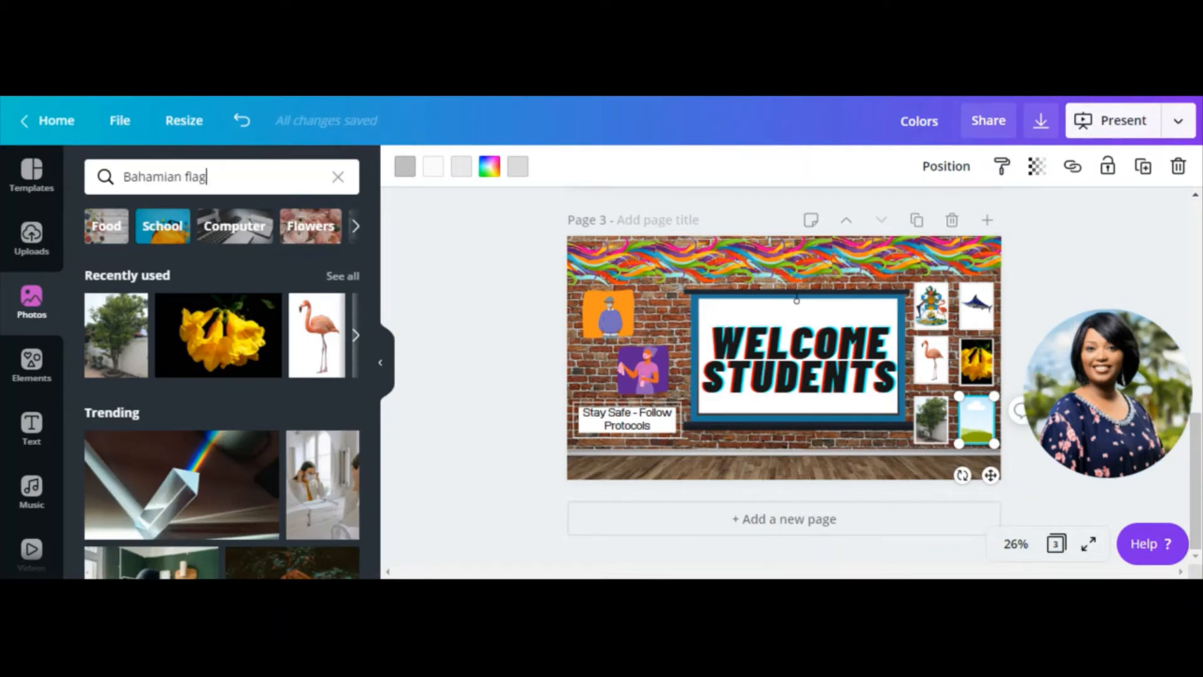
text(Bahamian flag)
key(Return)
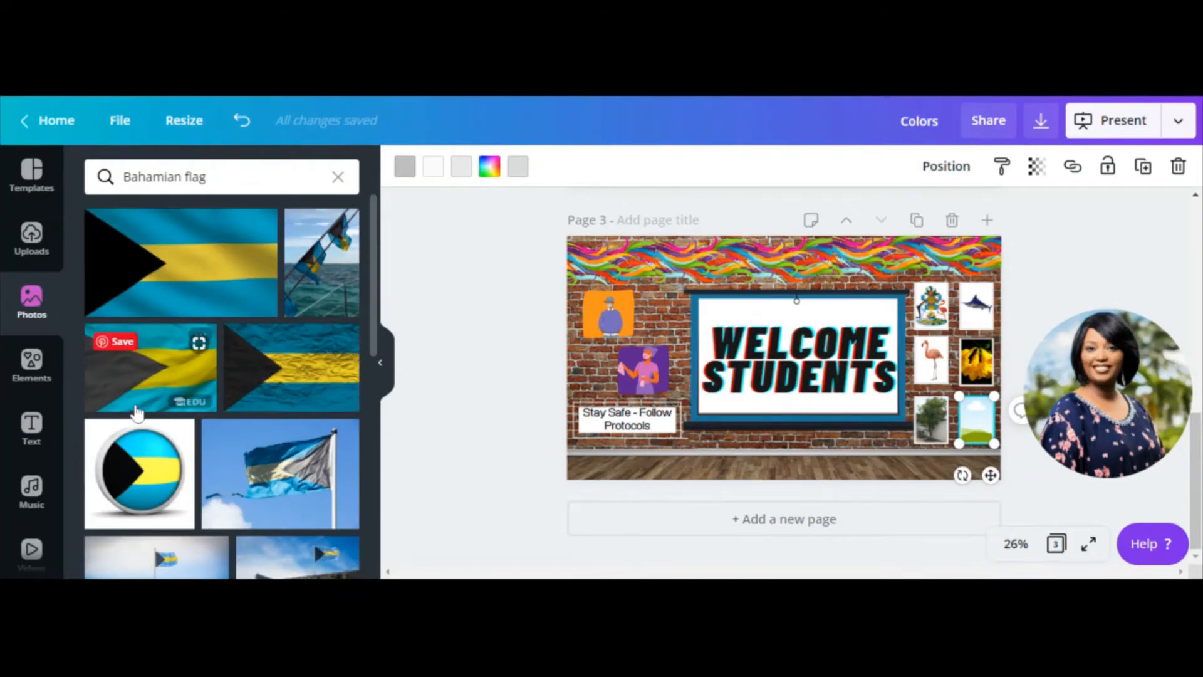
drag(161, 278, 396, 273)
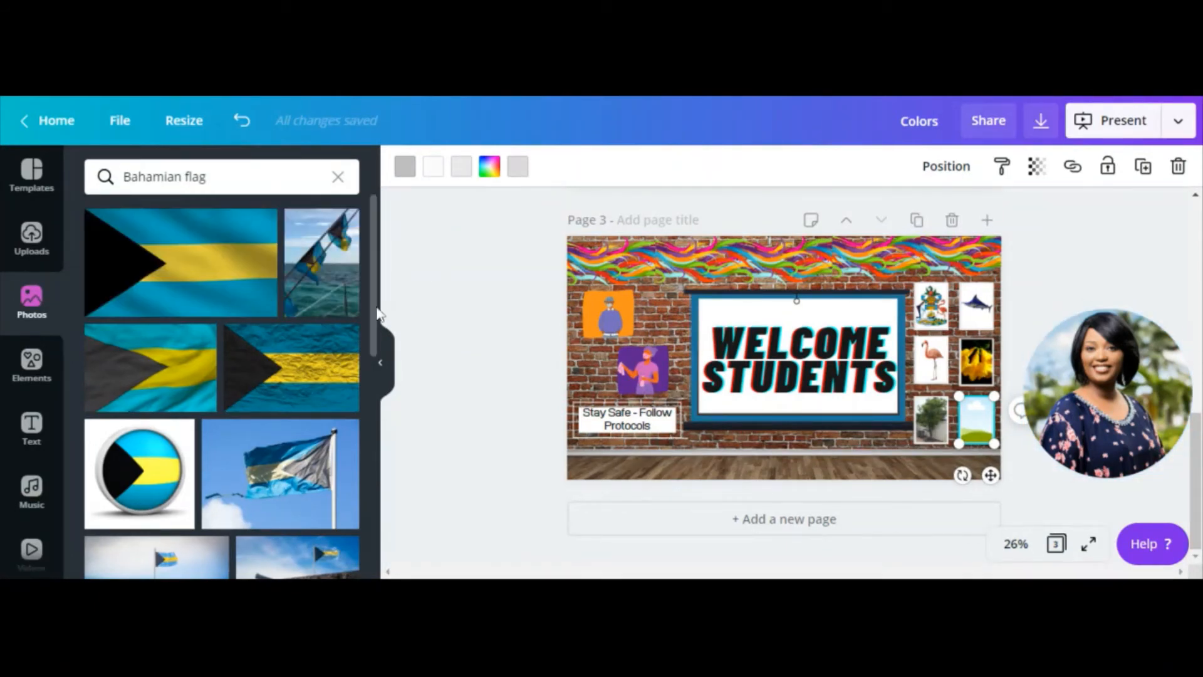
scroll(382, 375, down, 10)
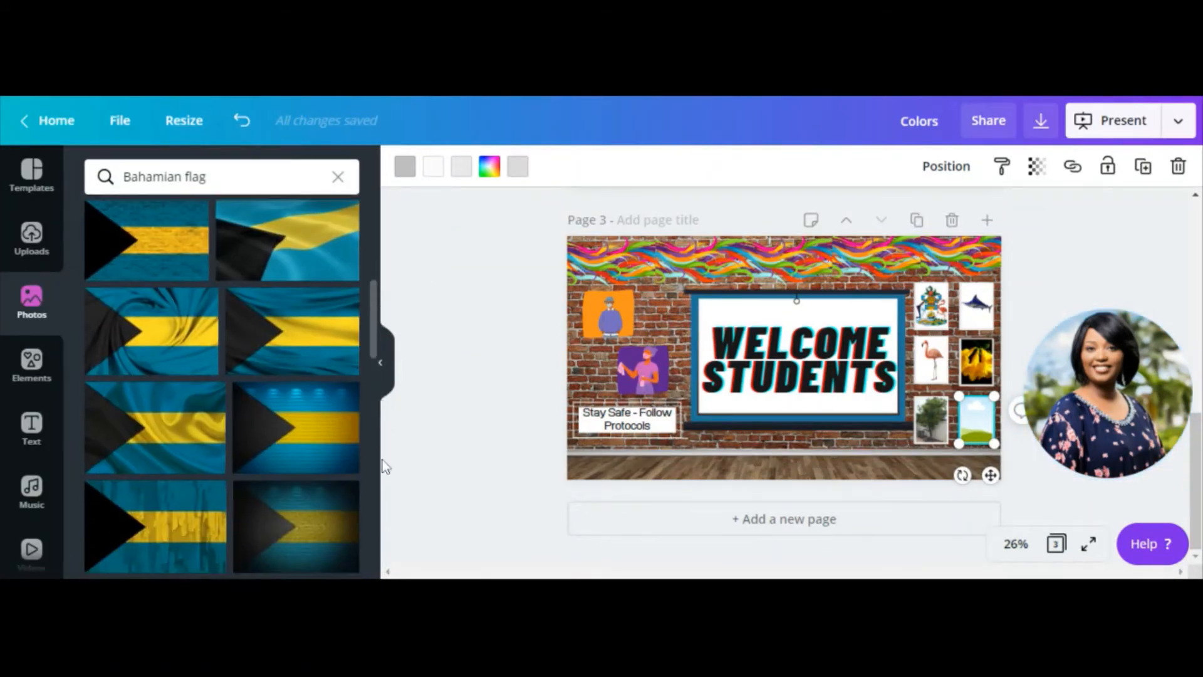
scroll(383, 495, down, 5)
scroll(387, 523, down, 5)
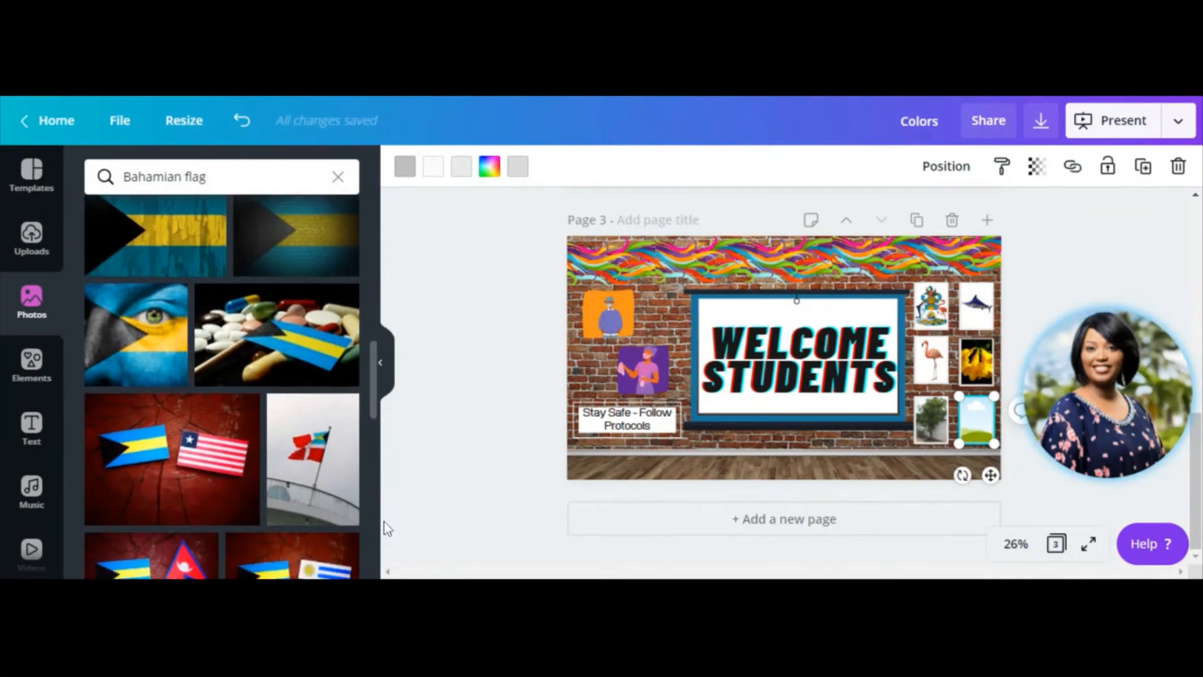
scroll(249, 535, down, 2)
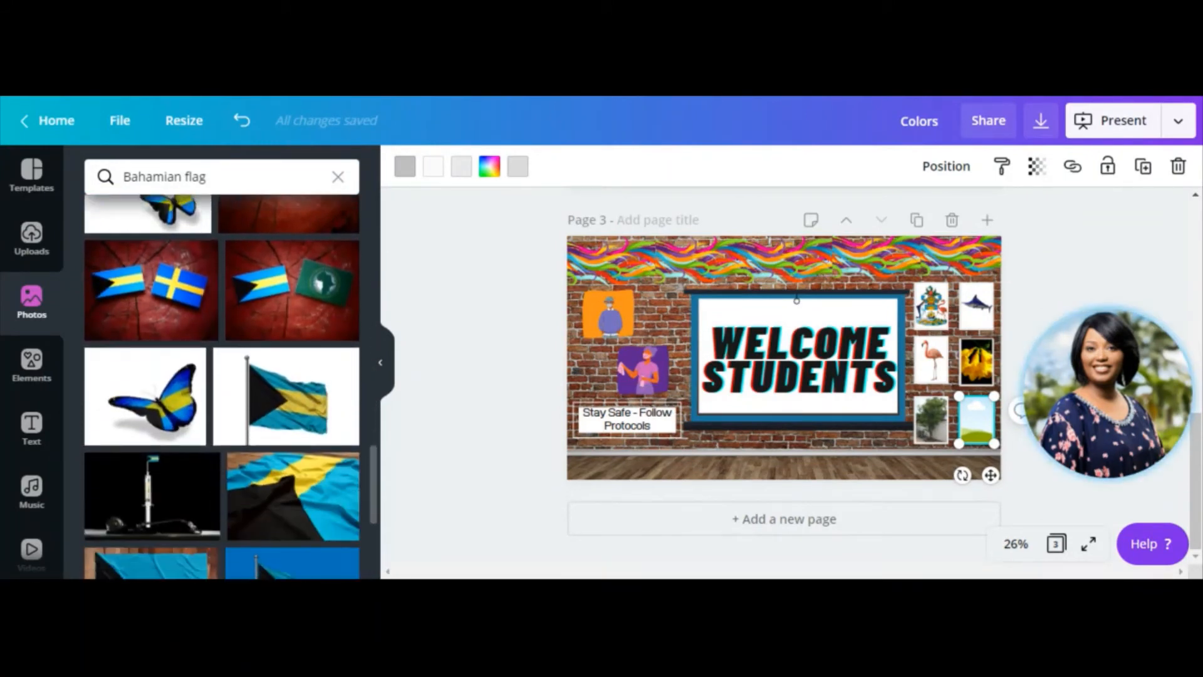
drag(266, 376, 975, 420)
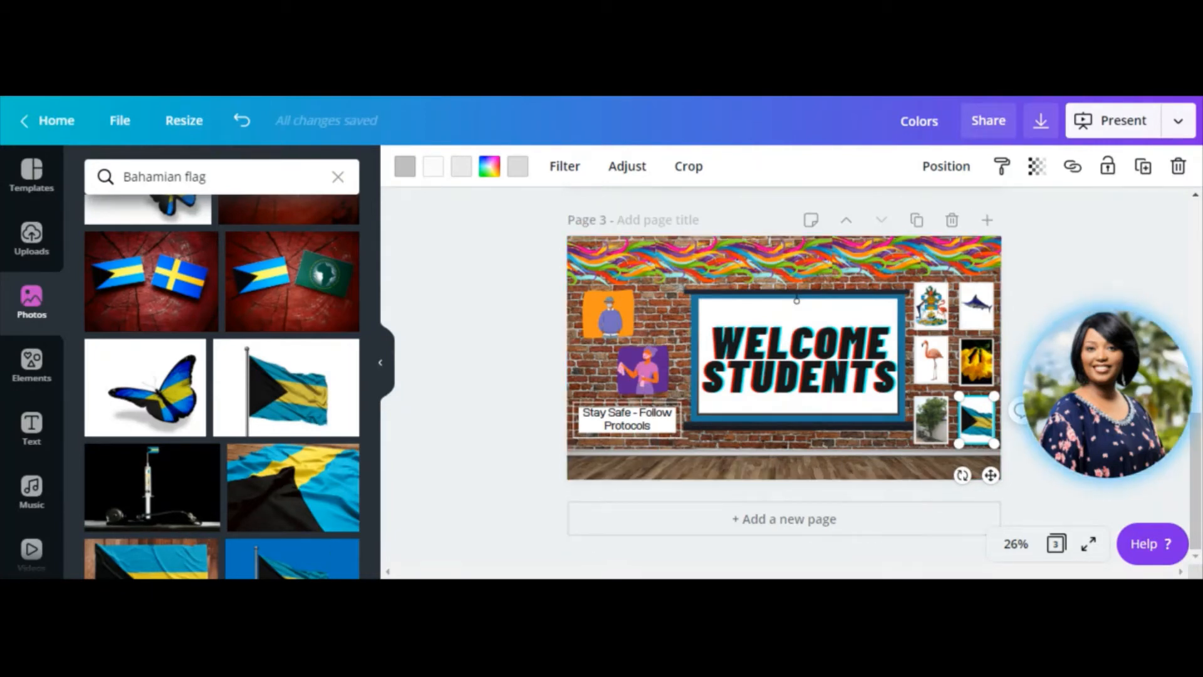
mouse_move(1196, 468)
mouse_down()
mouse_move(1197, 264)
mouse_move(1196, 476)
mouse_up()
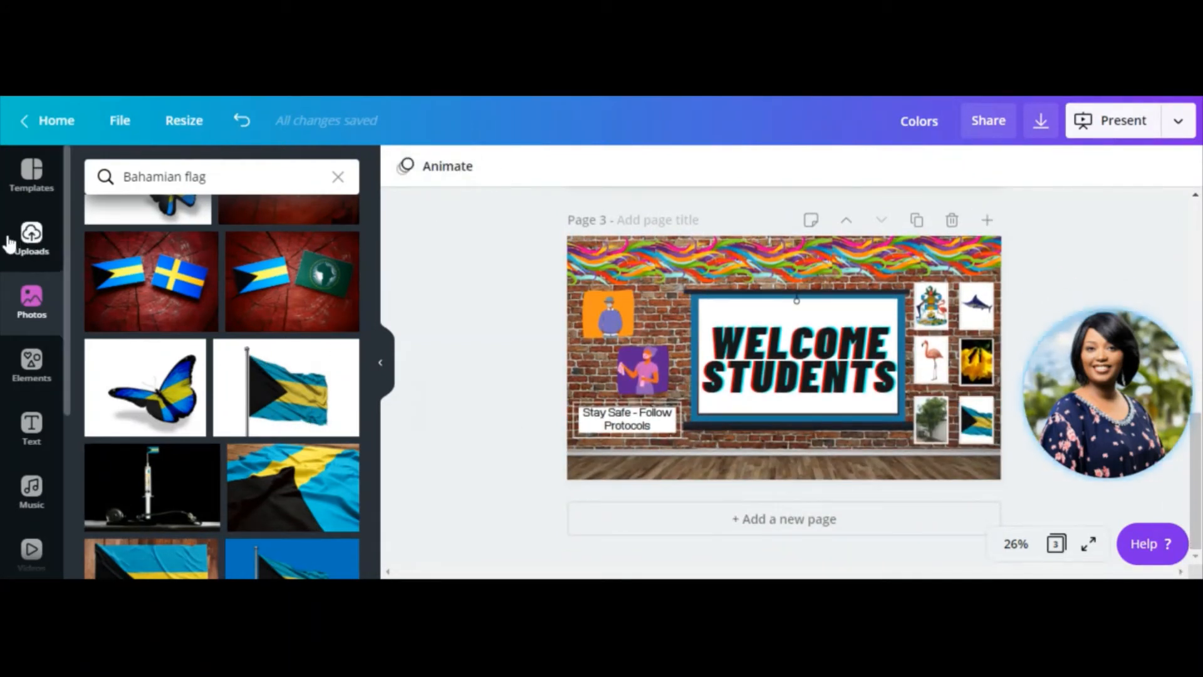
- Add the uploaded standing teacher avatar to the page and move it to the whiteboard's right edge, beside the portrait frames
click(30, 237)
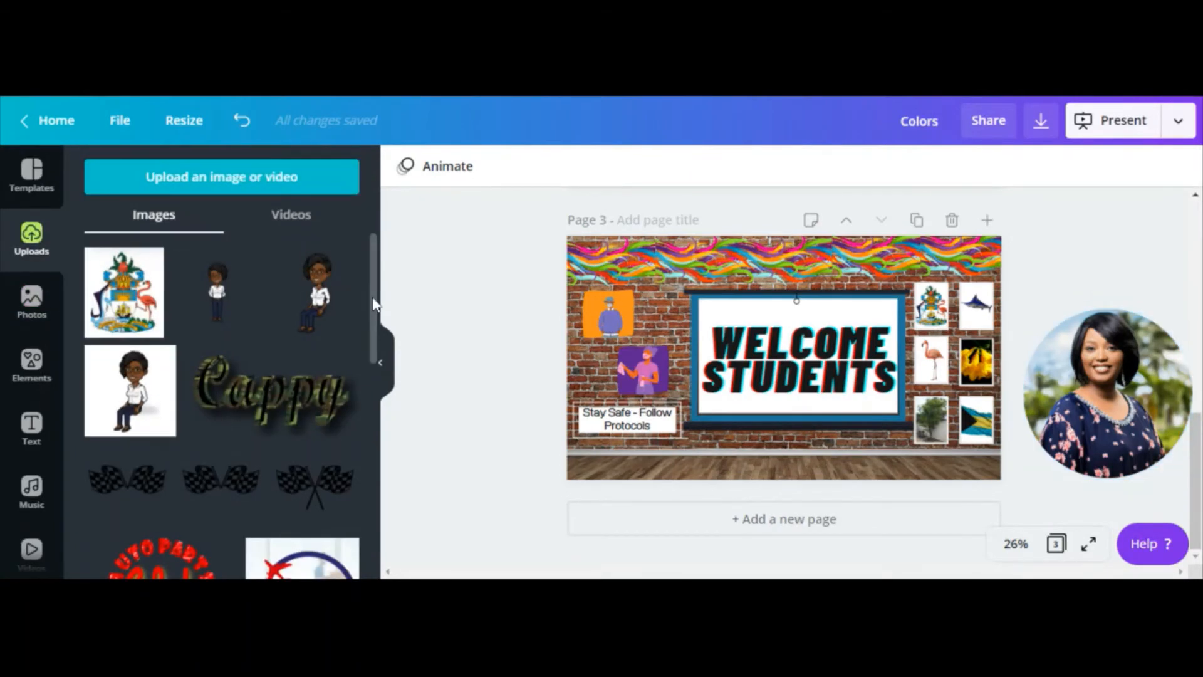
click(230, 297)
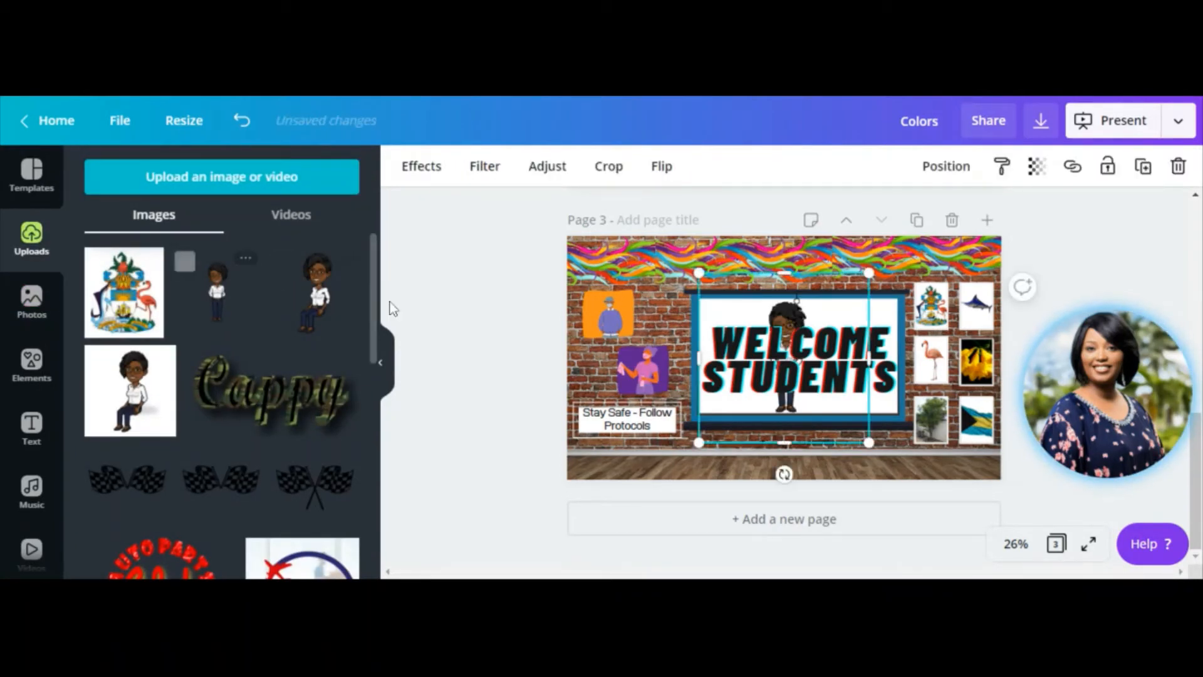
click(19, 301)
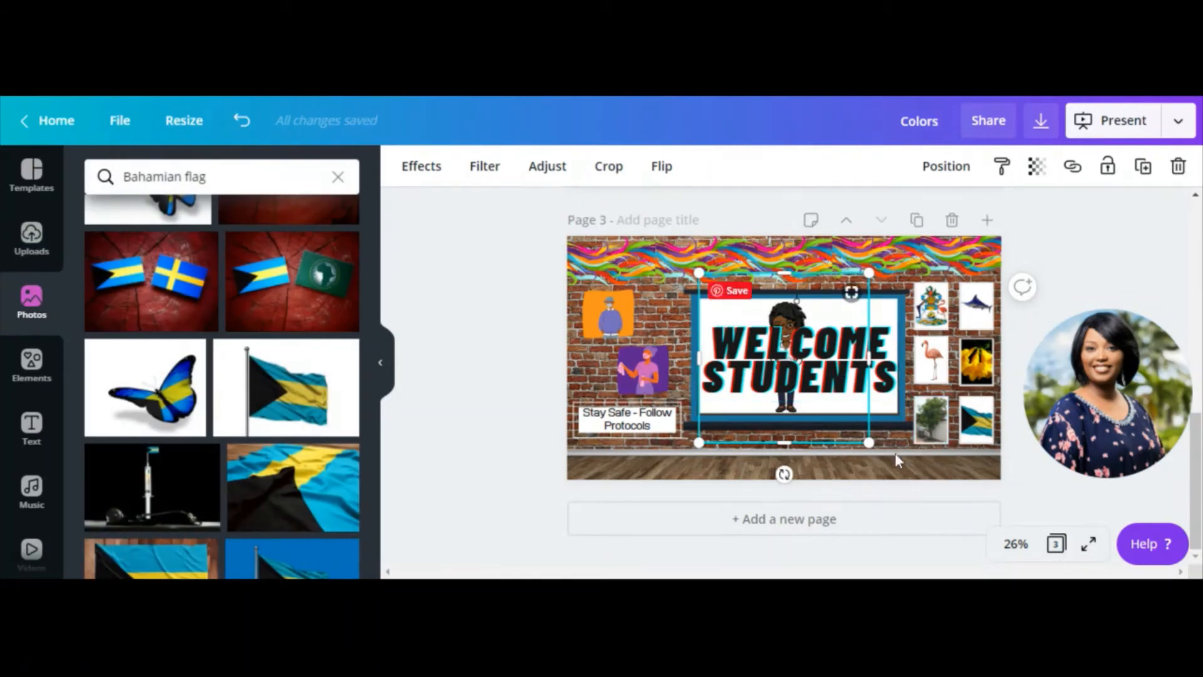
drag(783, 404, 894, 420)
drag(914, 246, 913, 247)
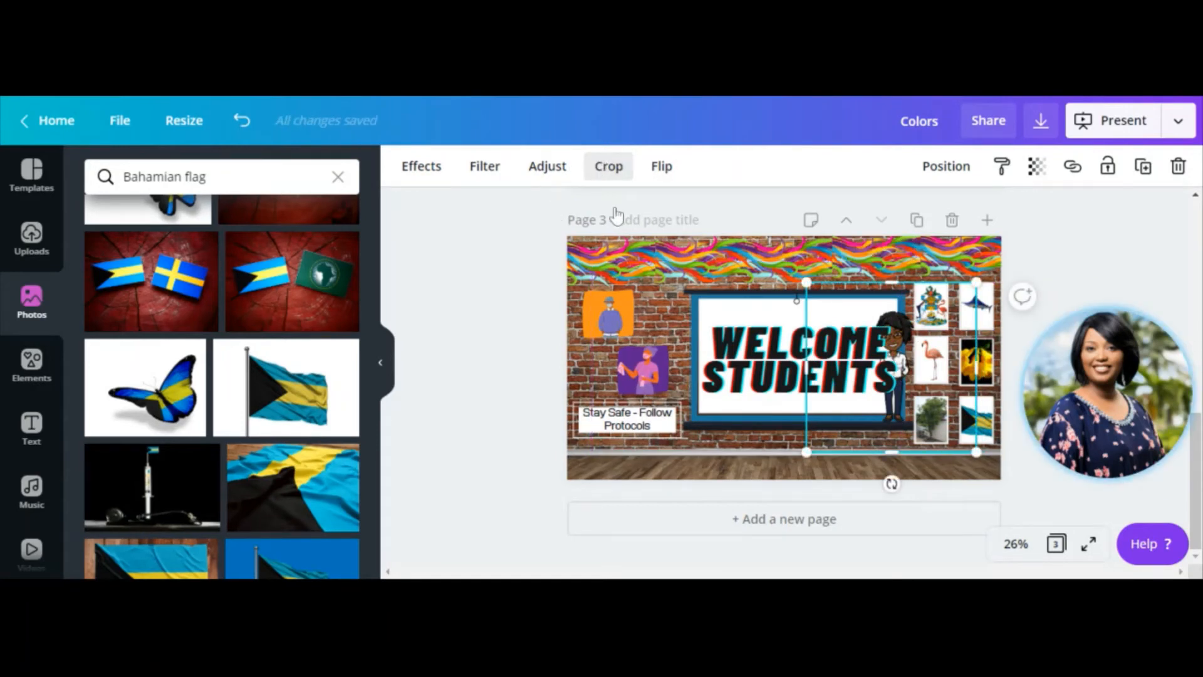
- Crop the teacher avatar image tightly around the standing figure, trimming the empty area on both sides
double_click(870, 297)
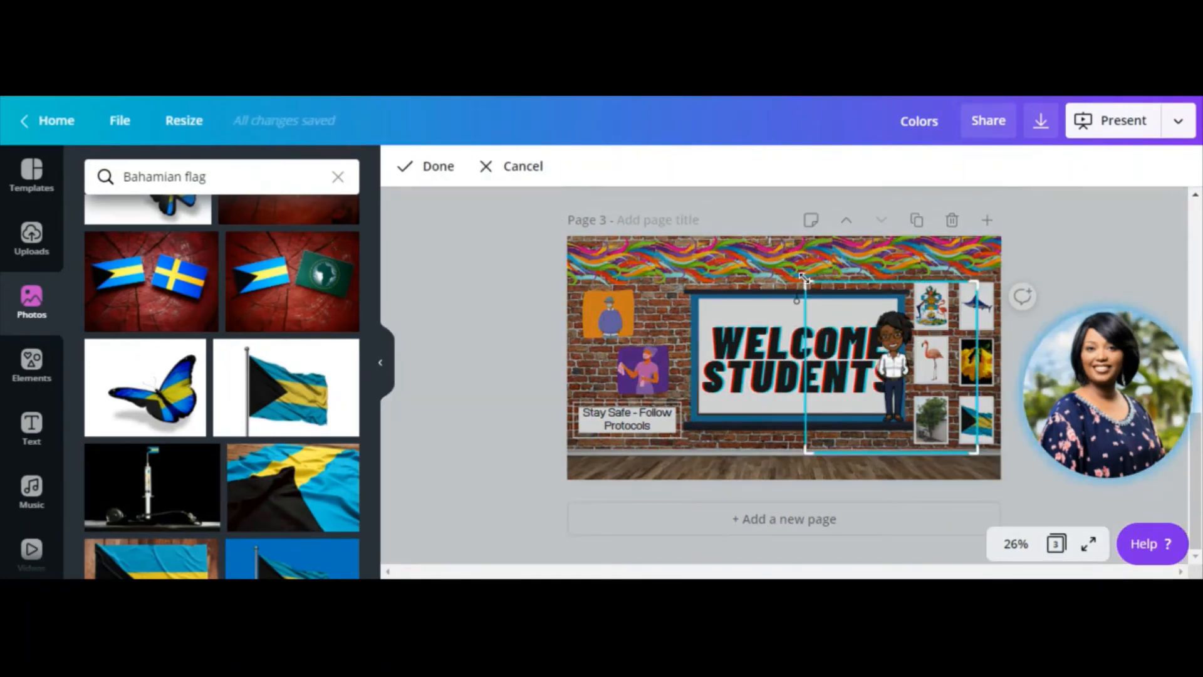
drag(806, 283, 869, 310)
drag(976, 316, 923, 317)
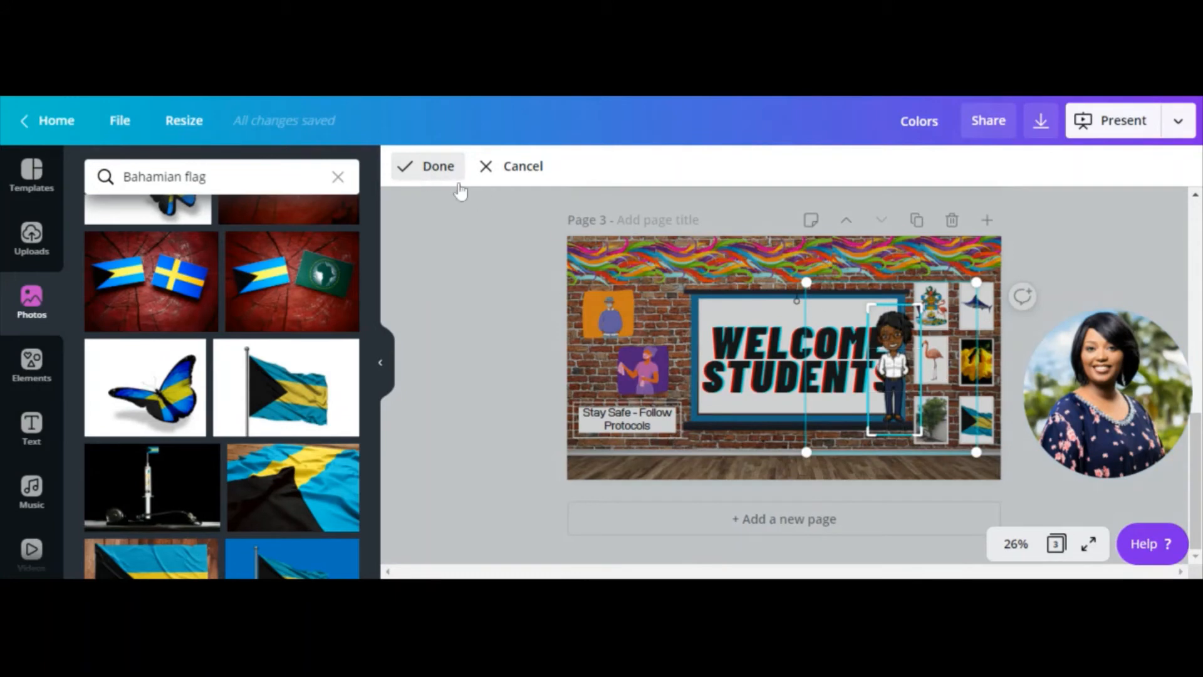
click(438, 166)
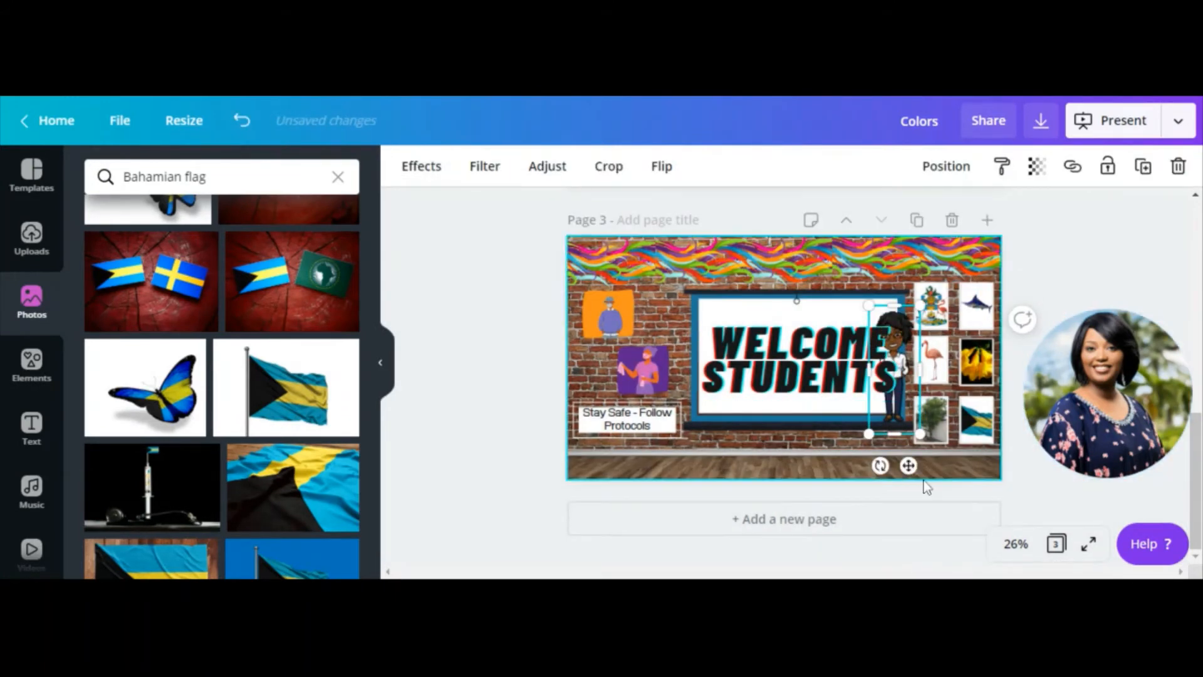
- Enlarge the teacher avatar and stand it on the wooden floor in front of the whiteboard's right edge
drag(917, 478, 930, 520)
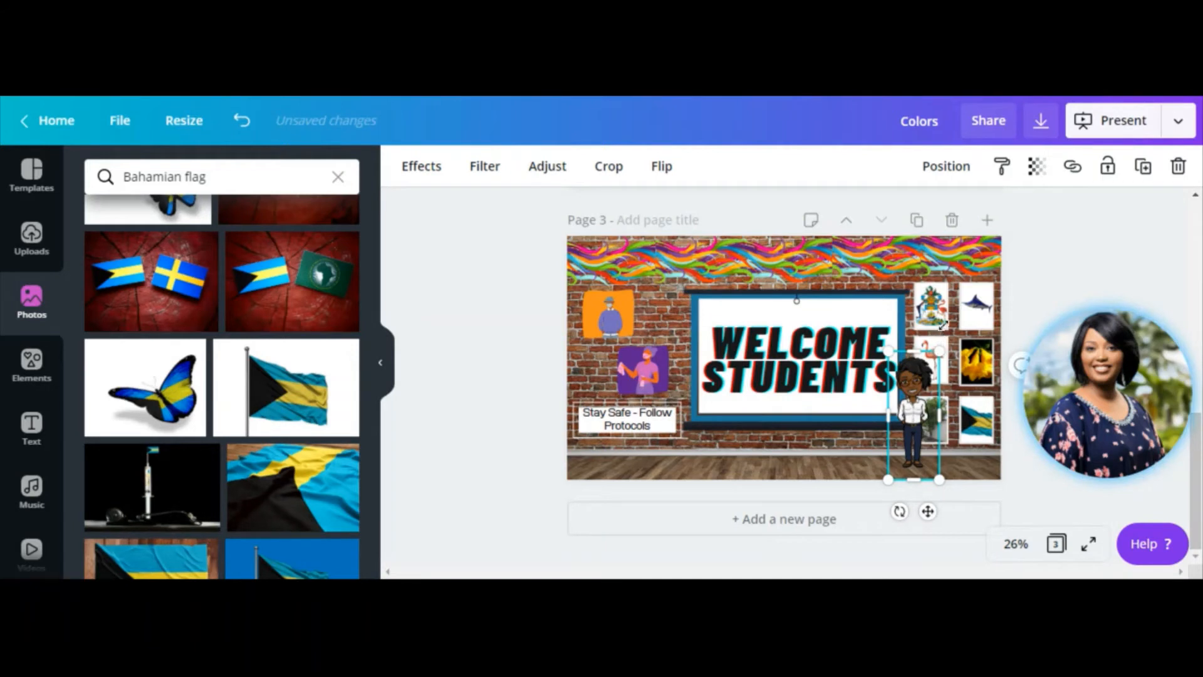
drag(942, 324, 967, 276)
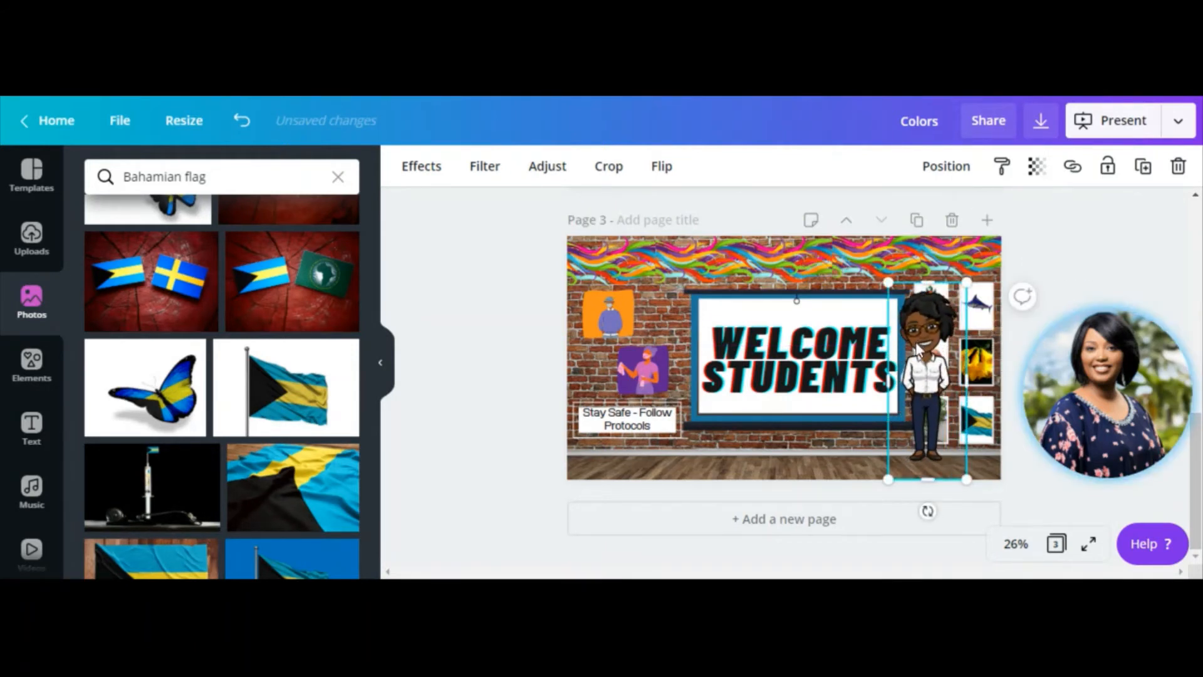
drag(918, 349, 882, 348)
- Shrink the "WELCOME STUDENTS" text to size 115 and place it on the whiteboard beside the avatar
click(775, 366)
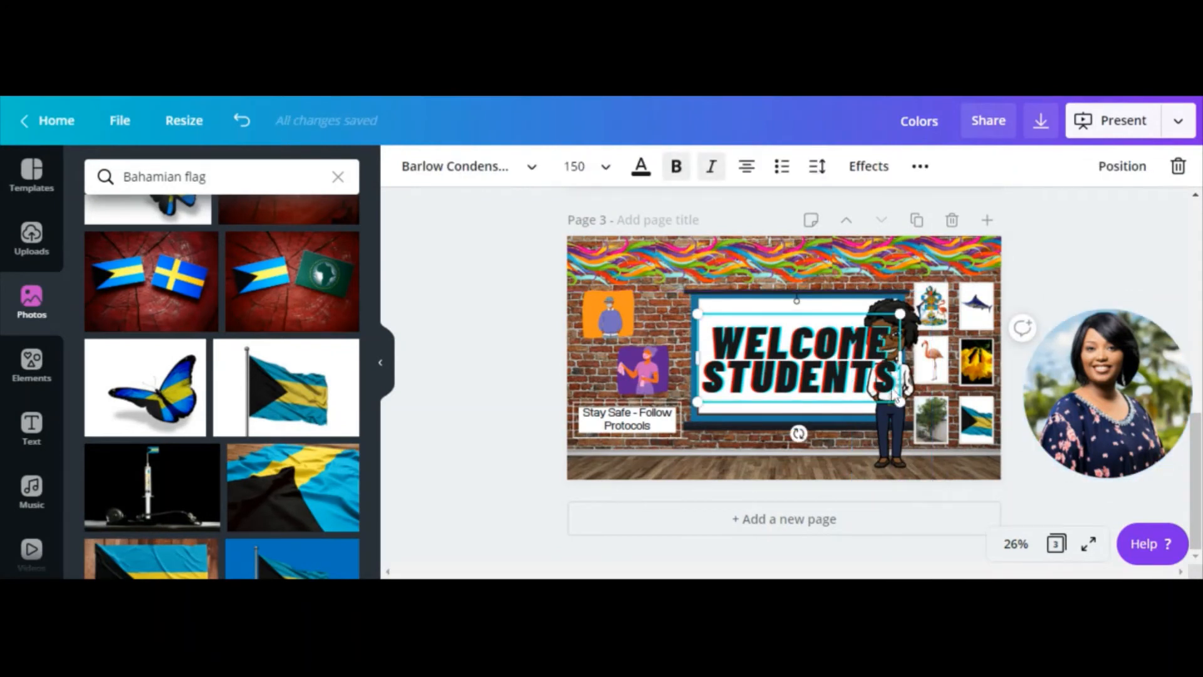
drag(859, 376, 791, 370)
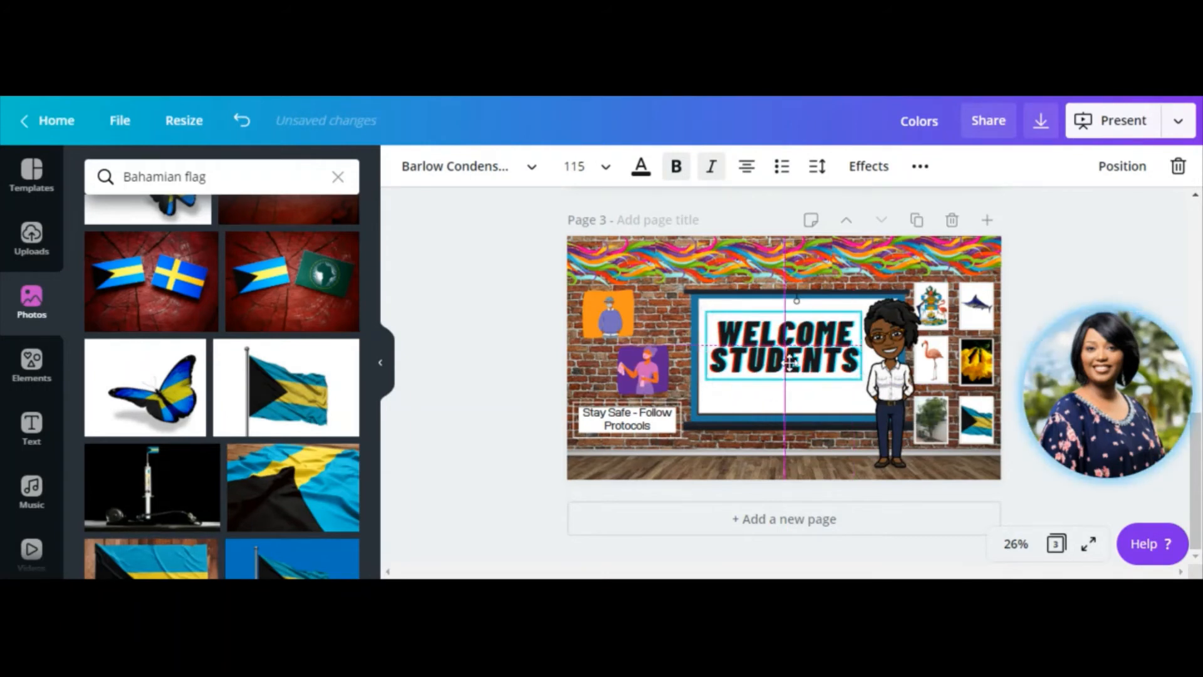
click(1029, 494)
click(890, 395)
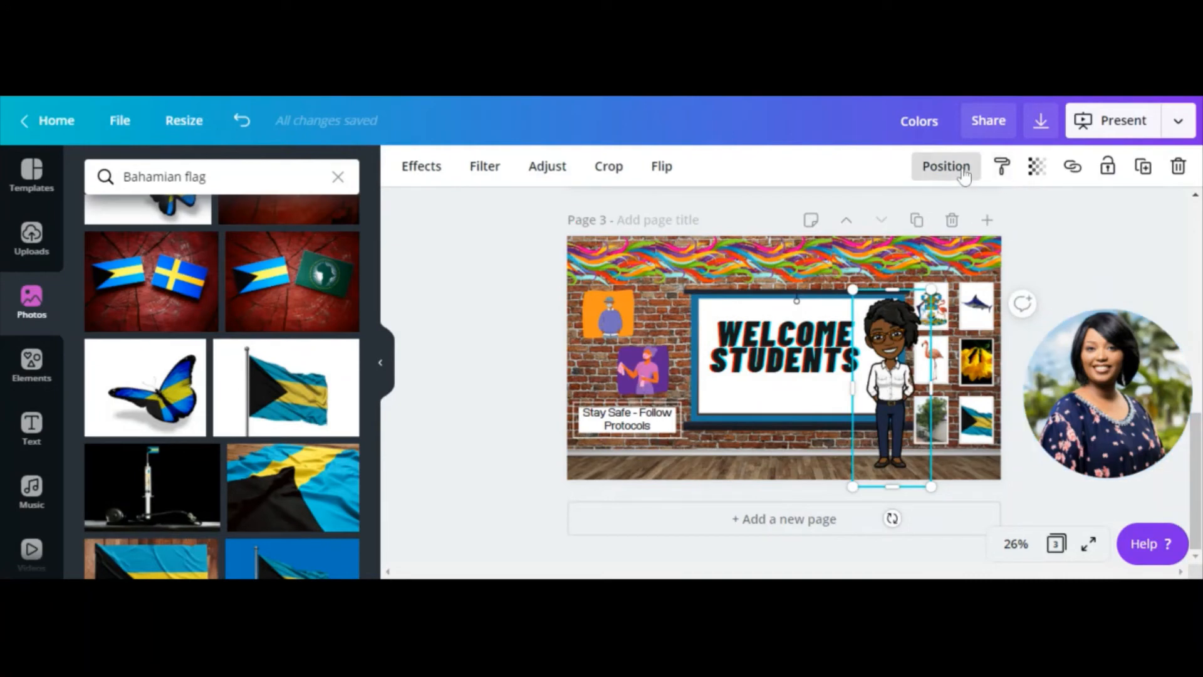
click(963, 174)
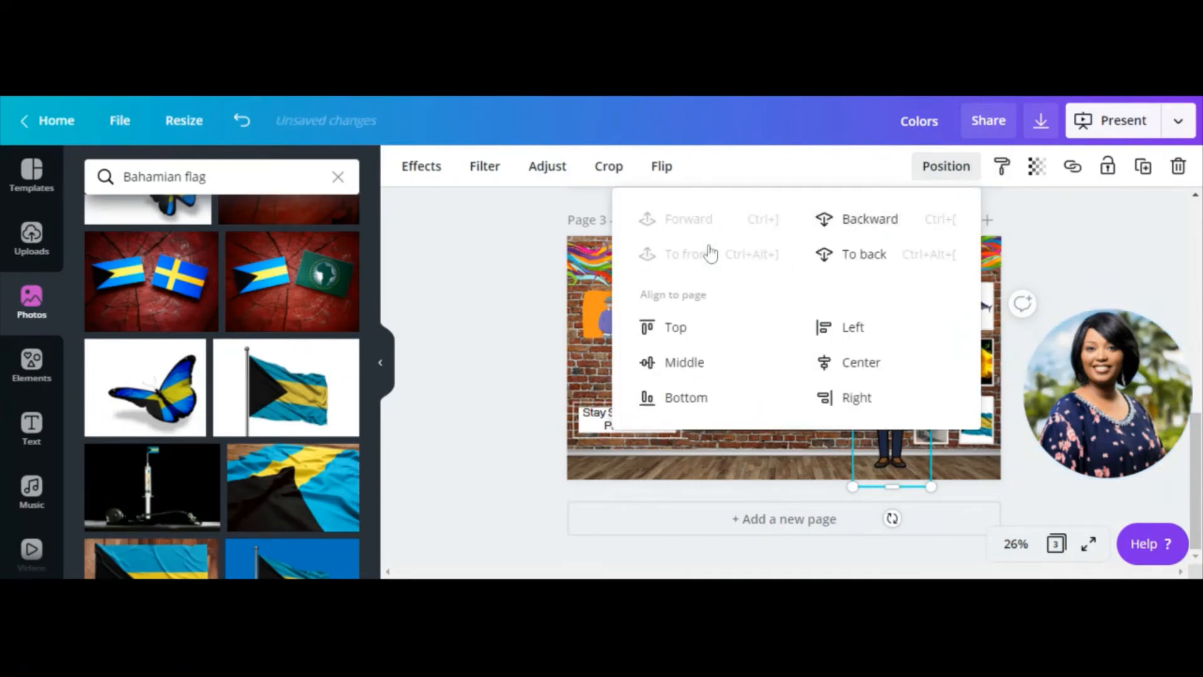
click(1077, 265)
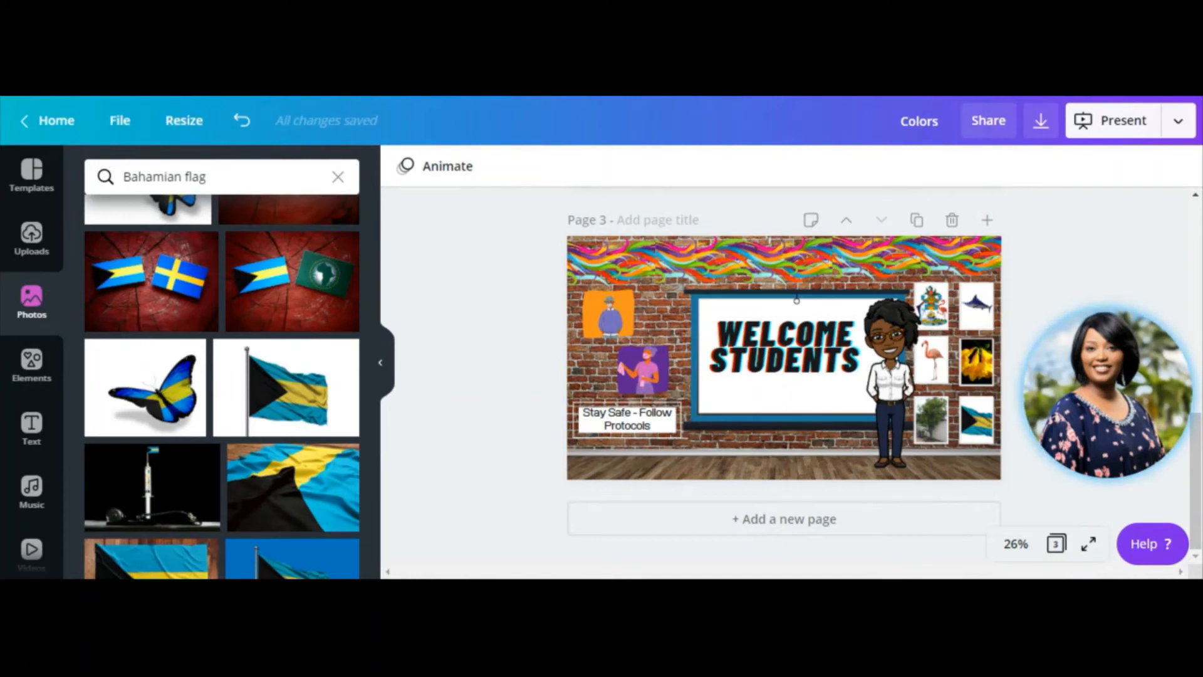
- Shift the teacher avatar slightly down and to the left so its feet stand lower on the floor
click(905, 362)
drag(904, 362, 897, 357)
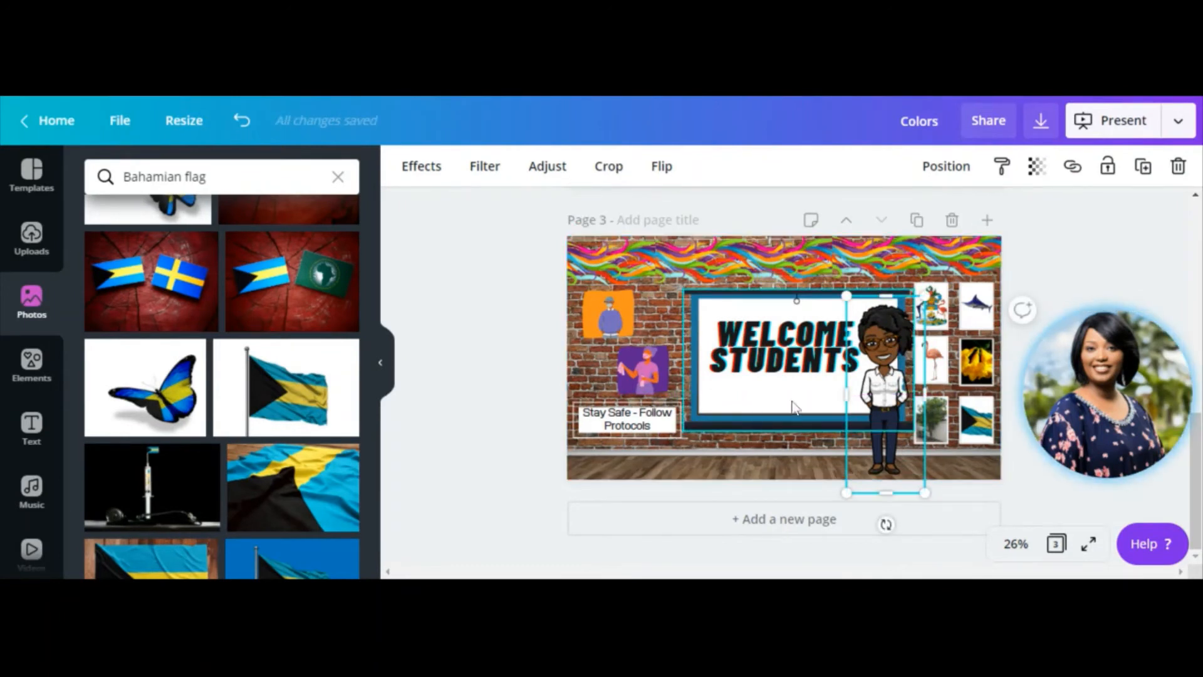
click(789, 359)
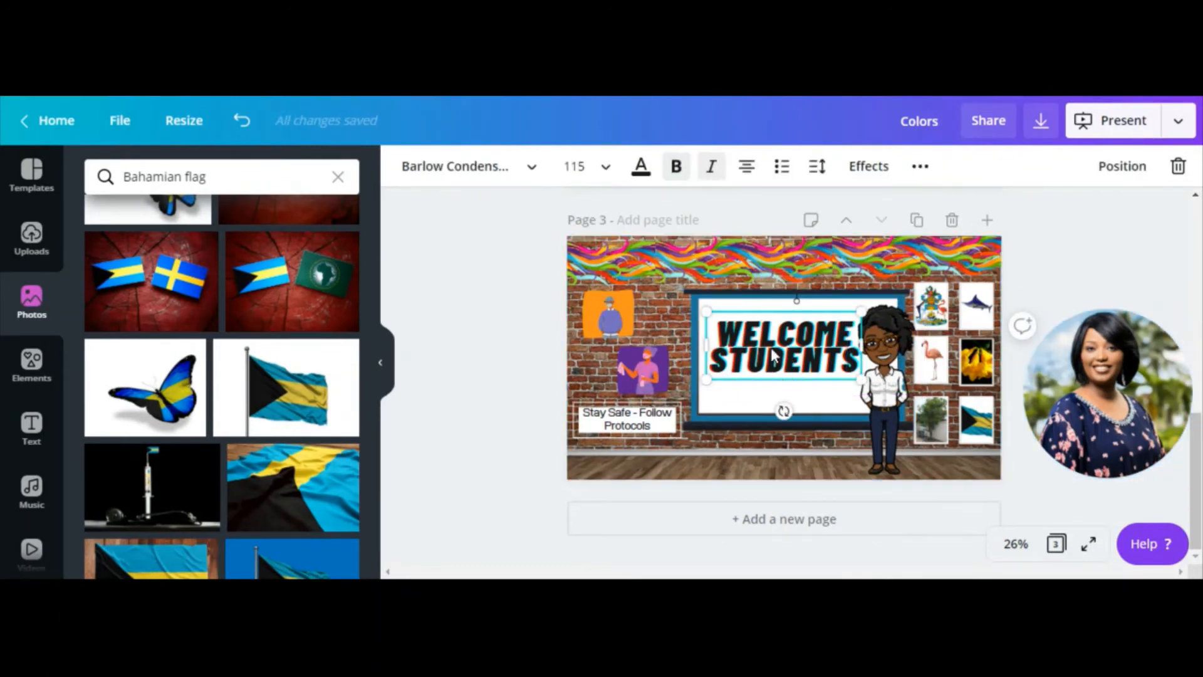
click(863, 373)
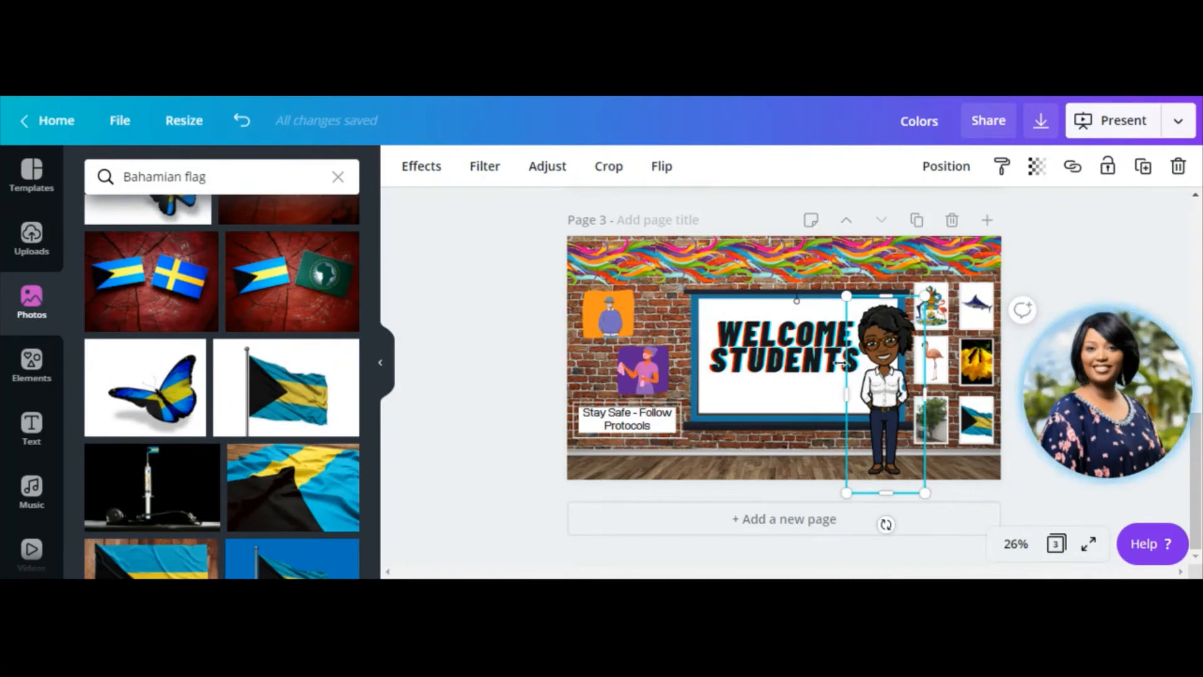
- Add a third line reading "OF 9H" below "STUDENTS" in the whiteboard's welcome text
click(817, 370)
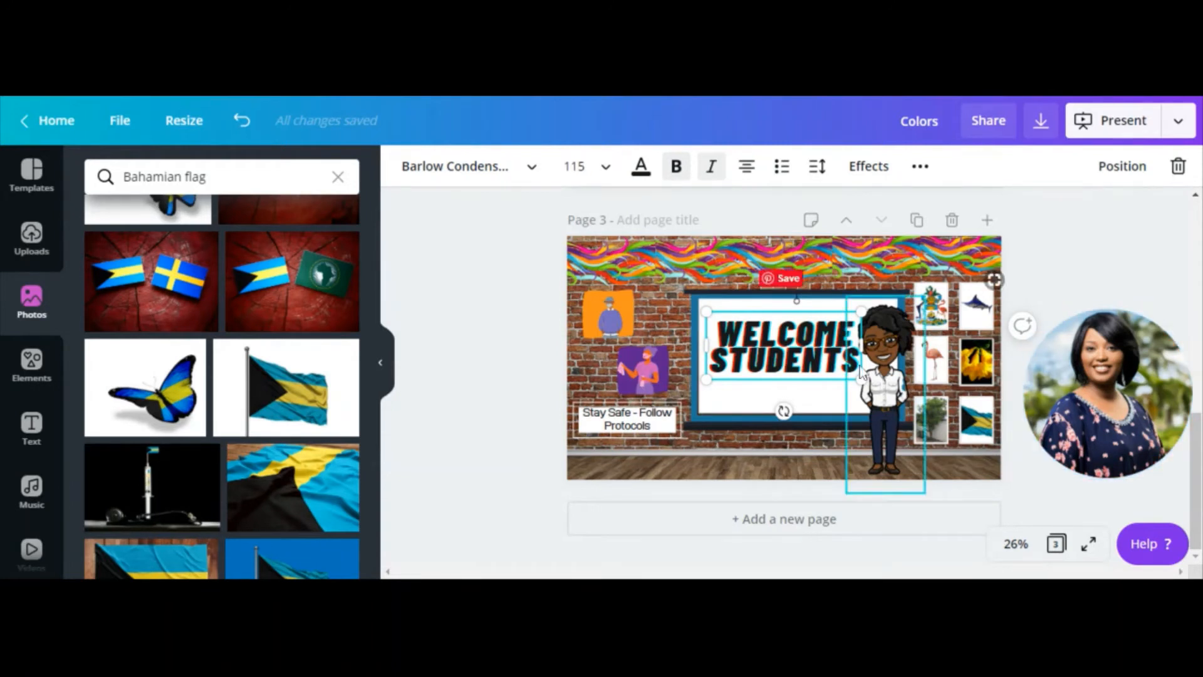
double_click(828, 371)
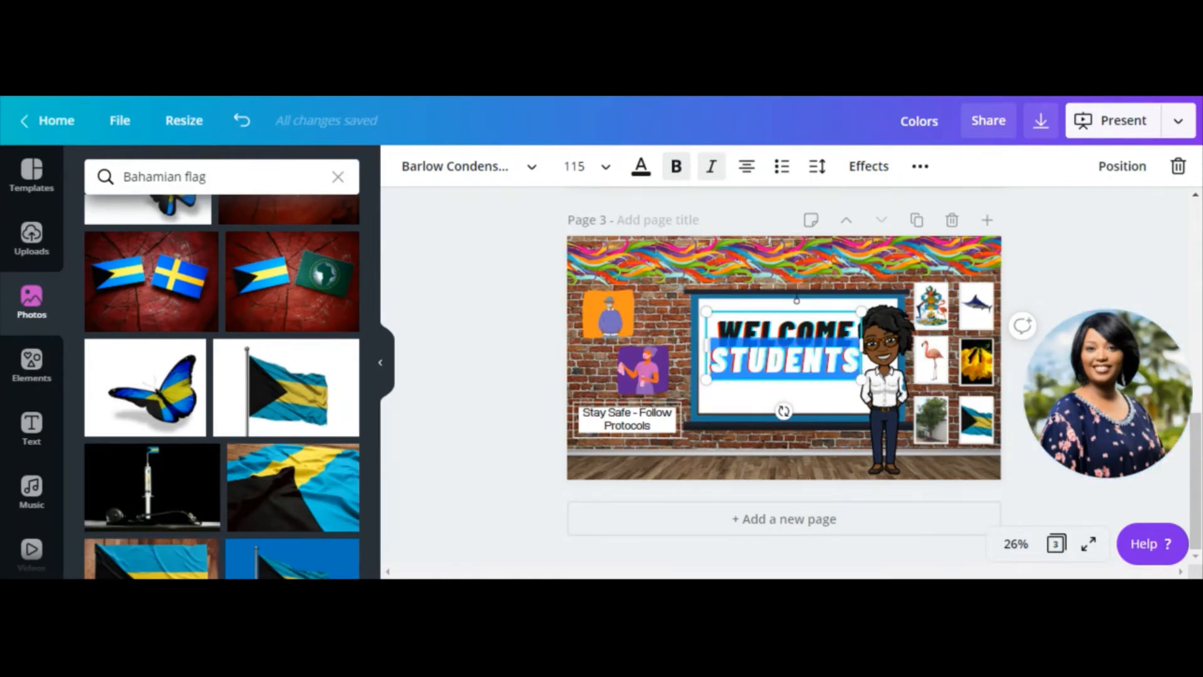
click(828, 371)
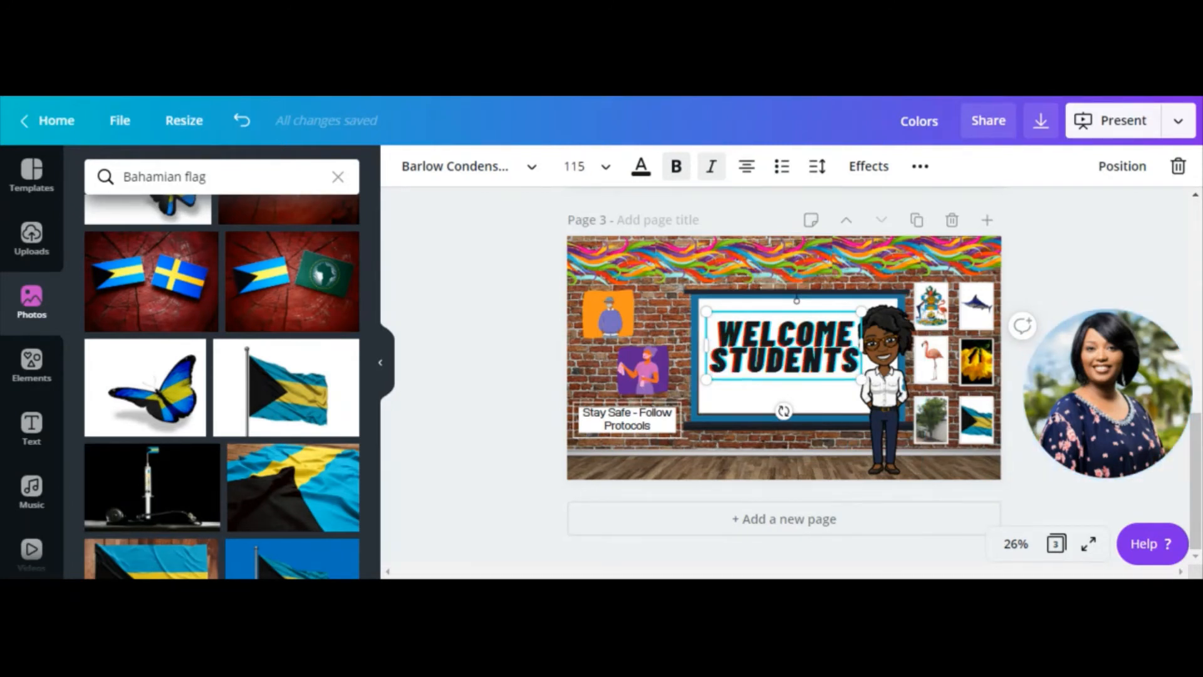
key(Return)
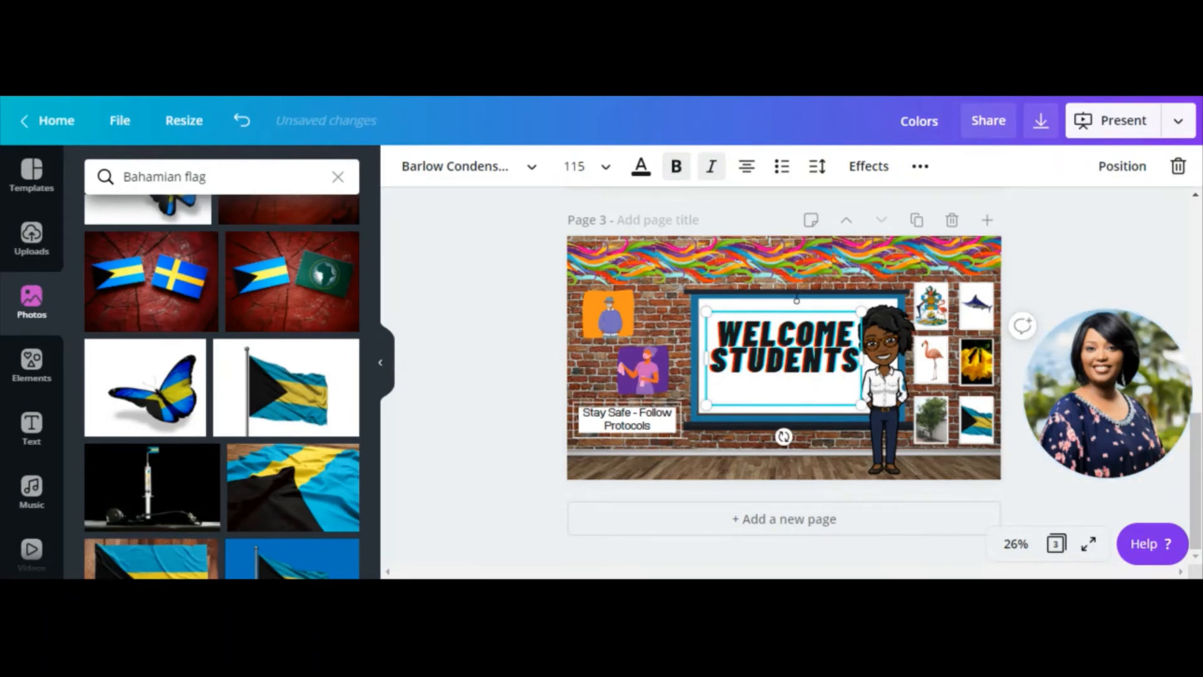
text(OF 9H)
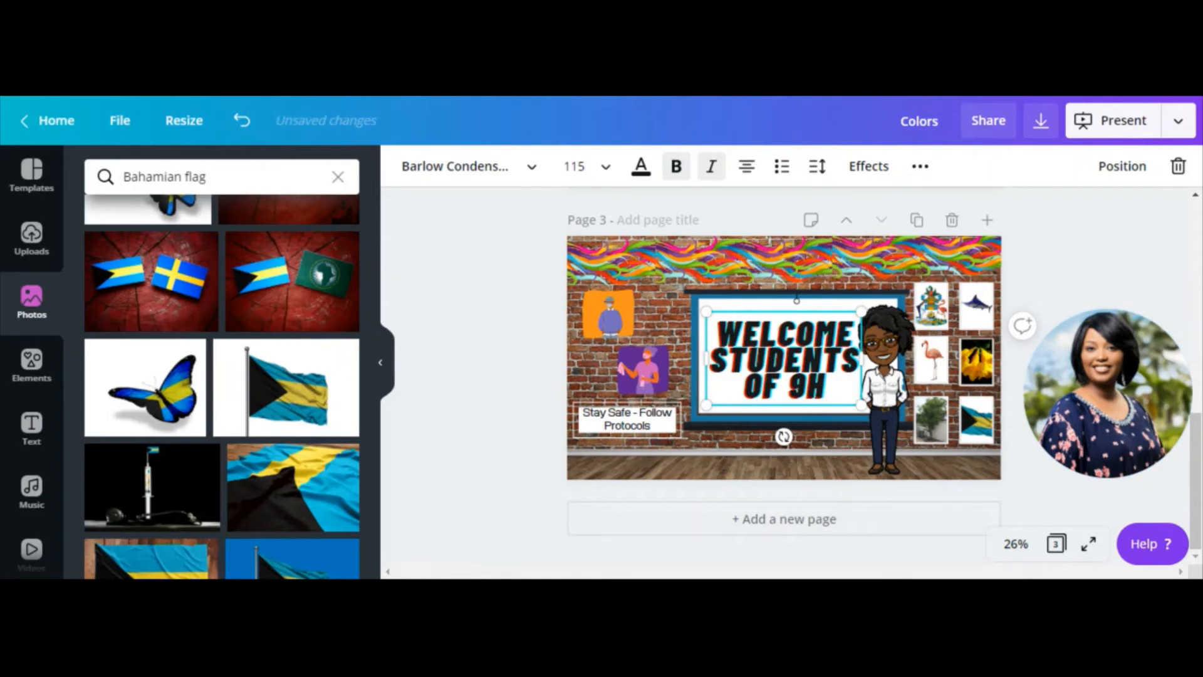
click(1075, 250)
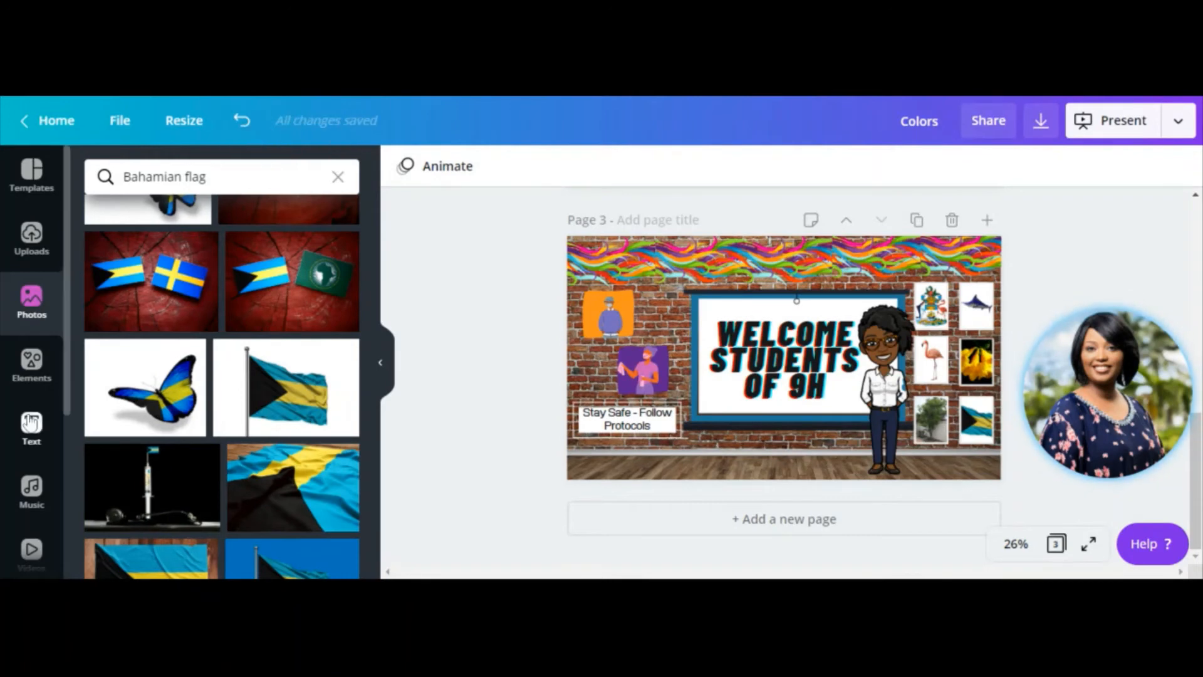
- Search the elements library for "rug" in place of the blue marlin search
click(36, 359)
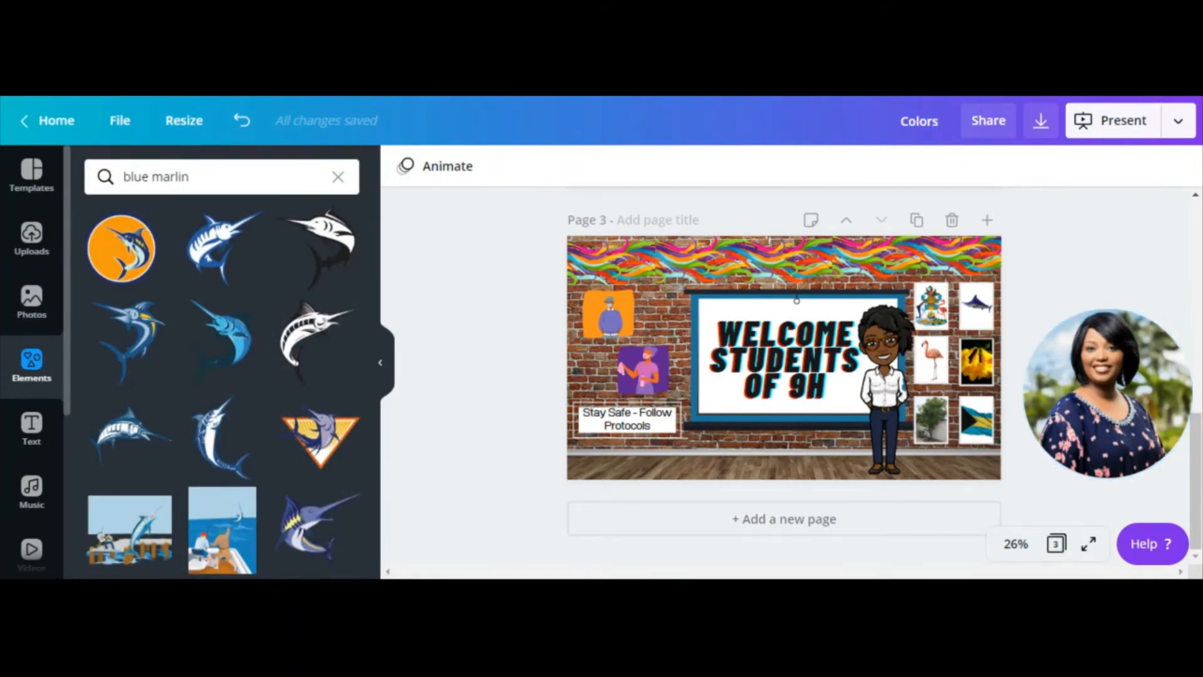
click(336, 186)
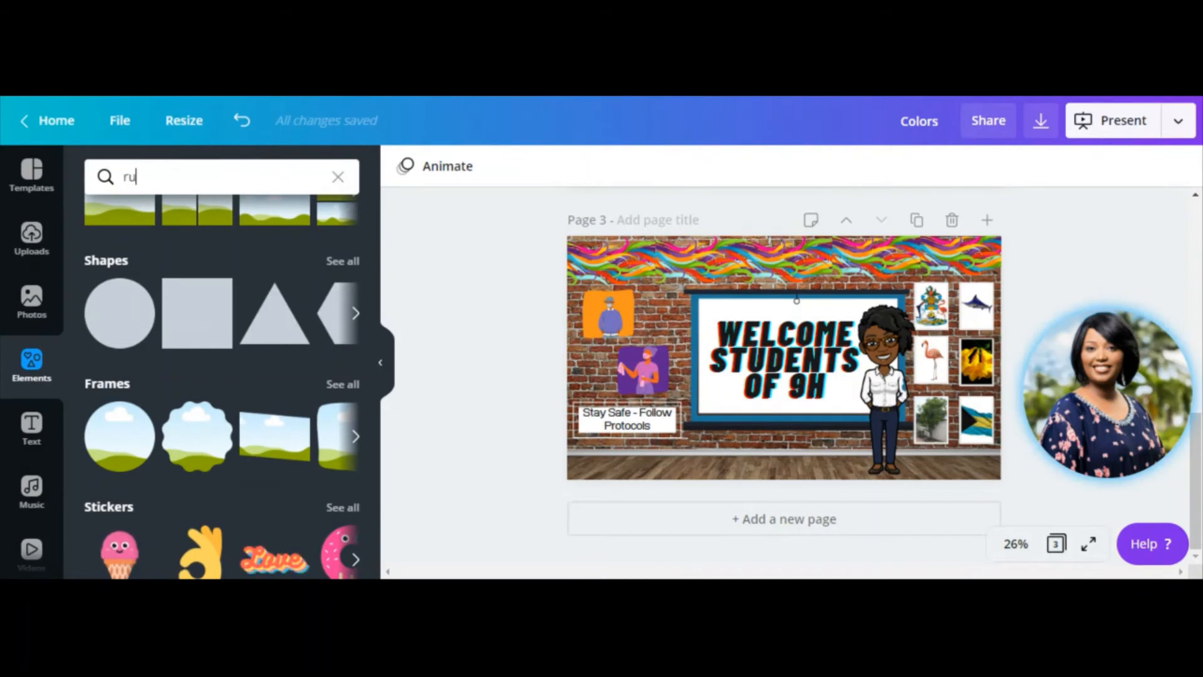
key(Return)
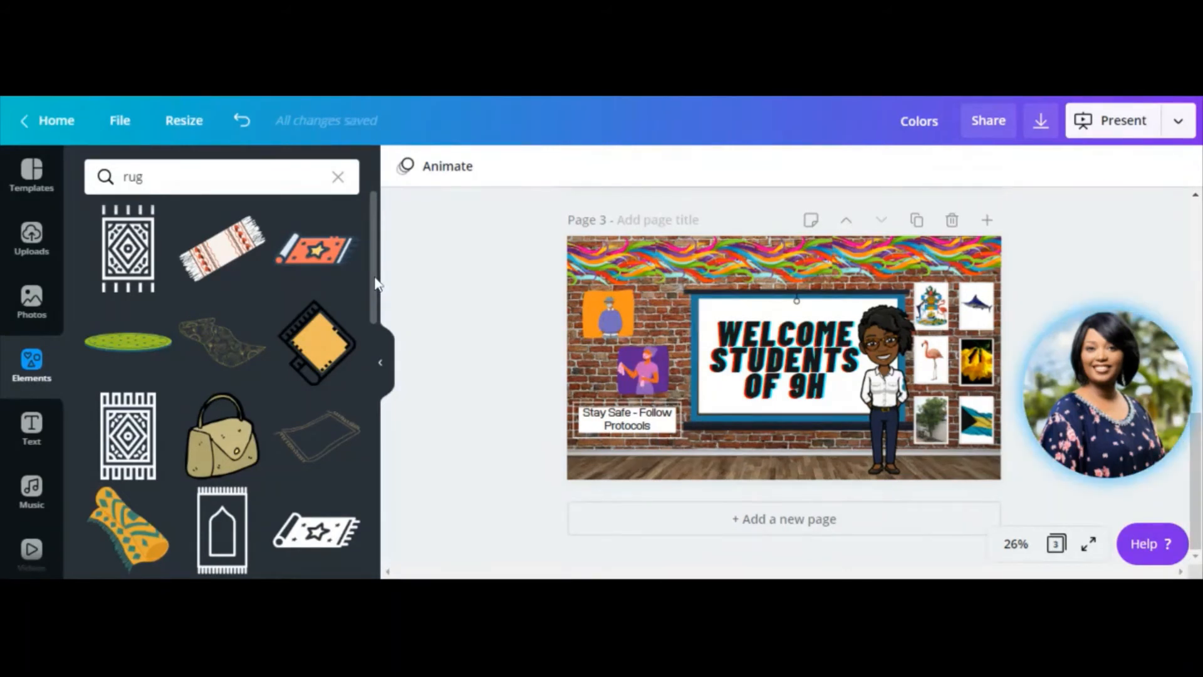
- Browse the rug graphics, add the round ringed rug to the page and undo that addition
drag(376, 285, 375, 347)
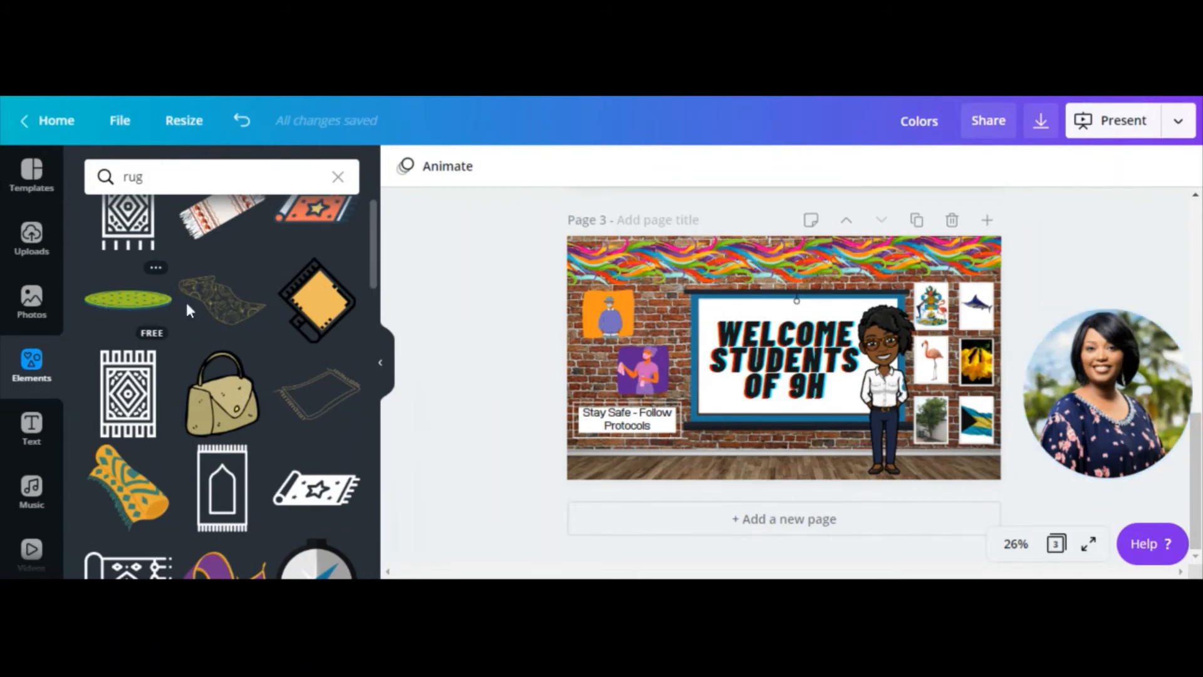
drag(374, 271, 380, 370)
scroll(379, 366, down, 5)
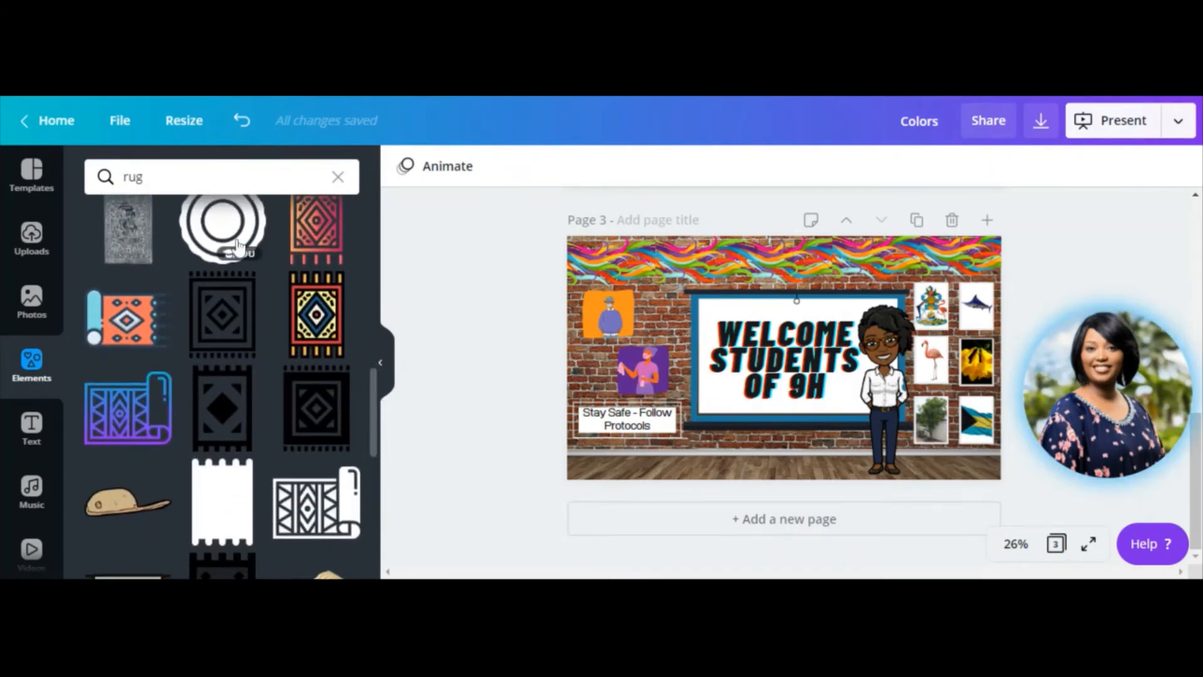
click(219, 237)
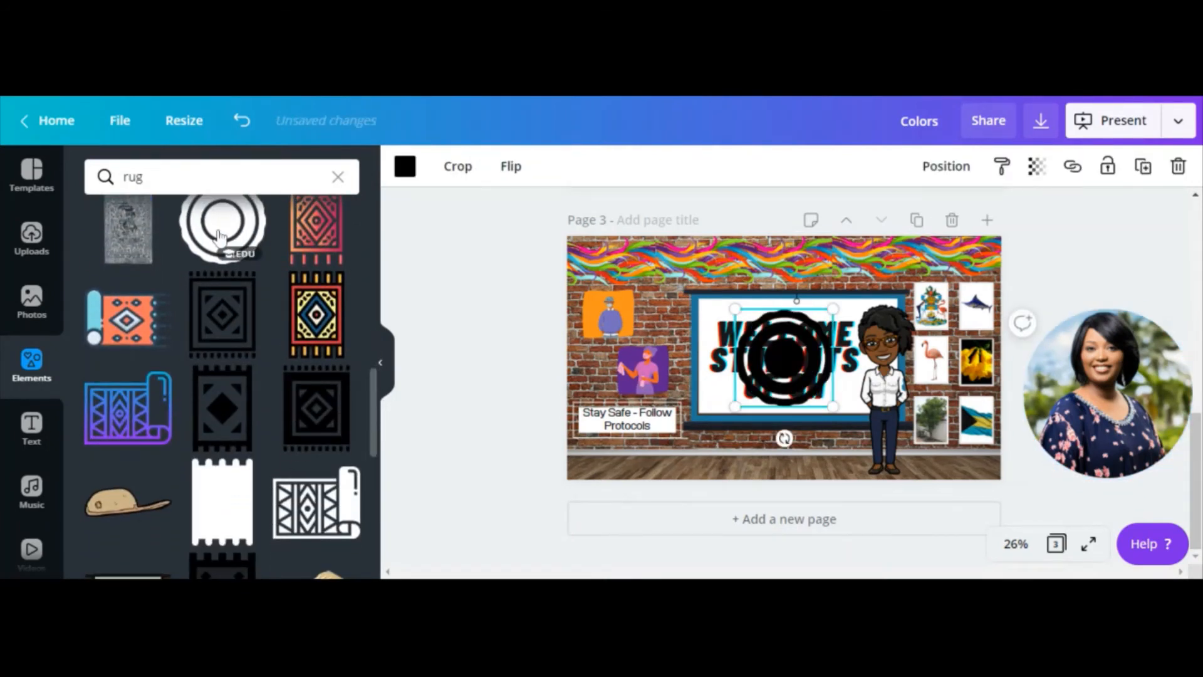
click(240, 125)
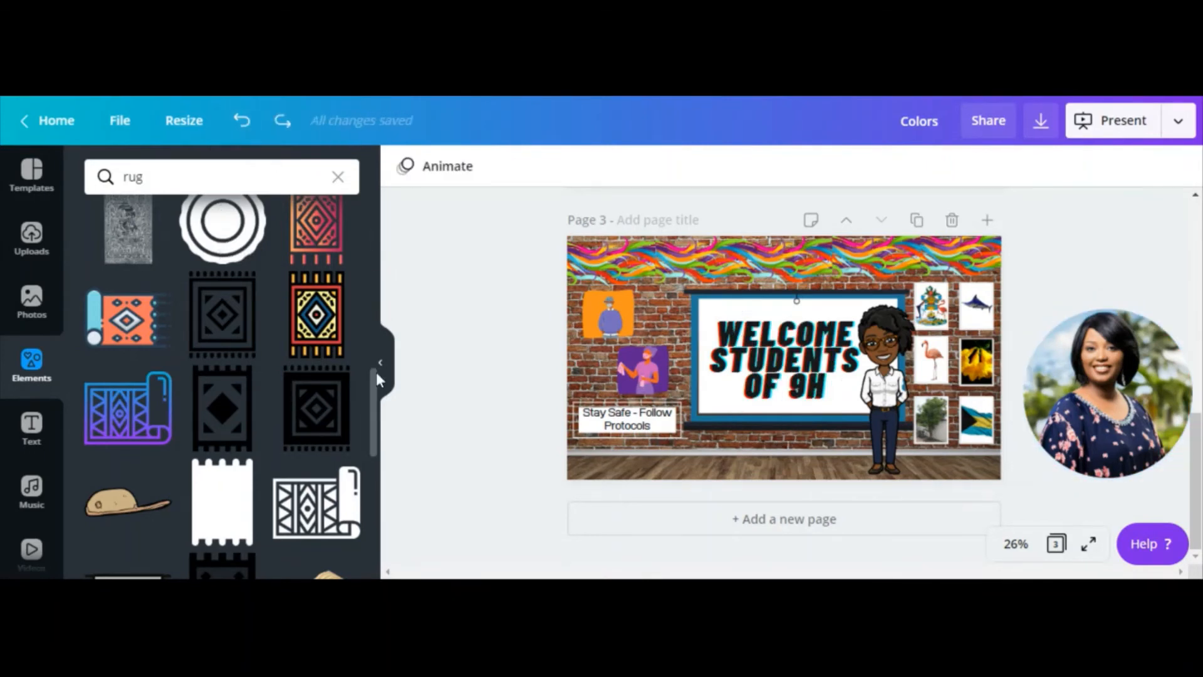
- Add the green oval rug to the page, shrink it and place it on the floor at the avatar's feet
drag(376, 371, 382, 493)
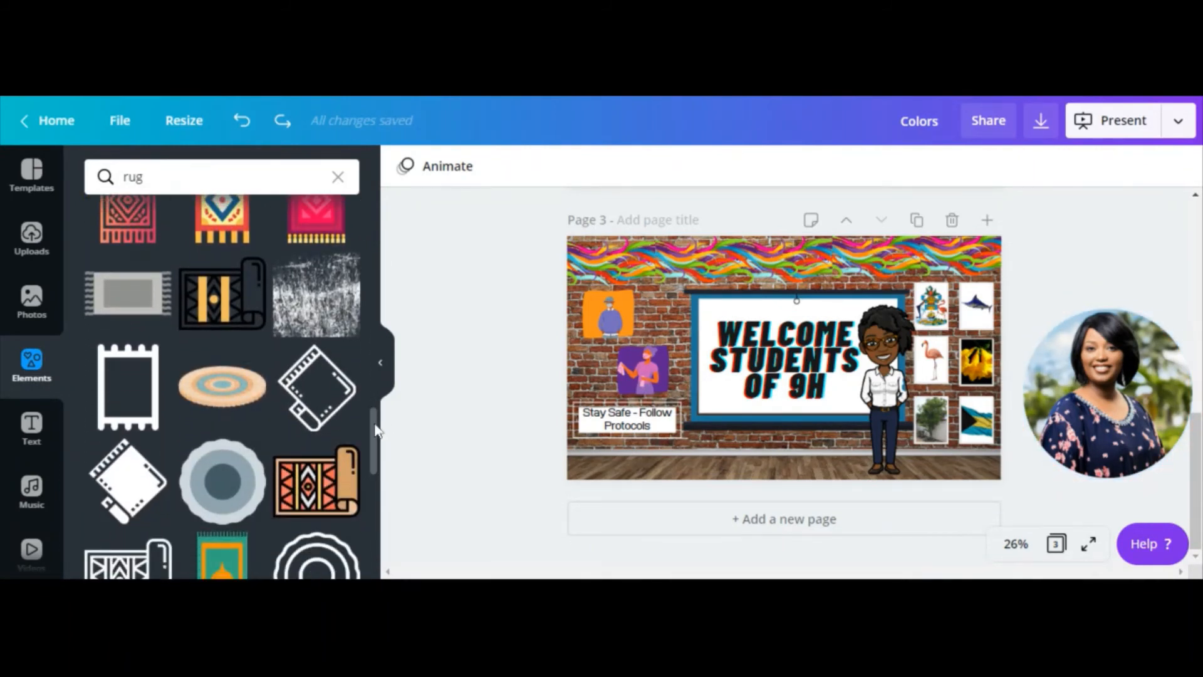
drag(380, 424, 398, 268)
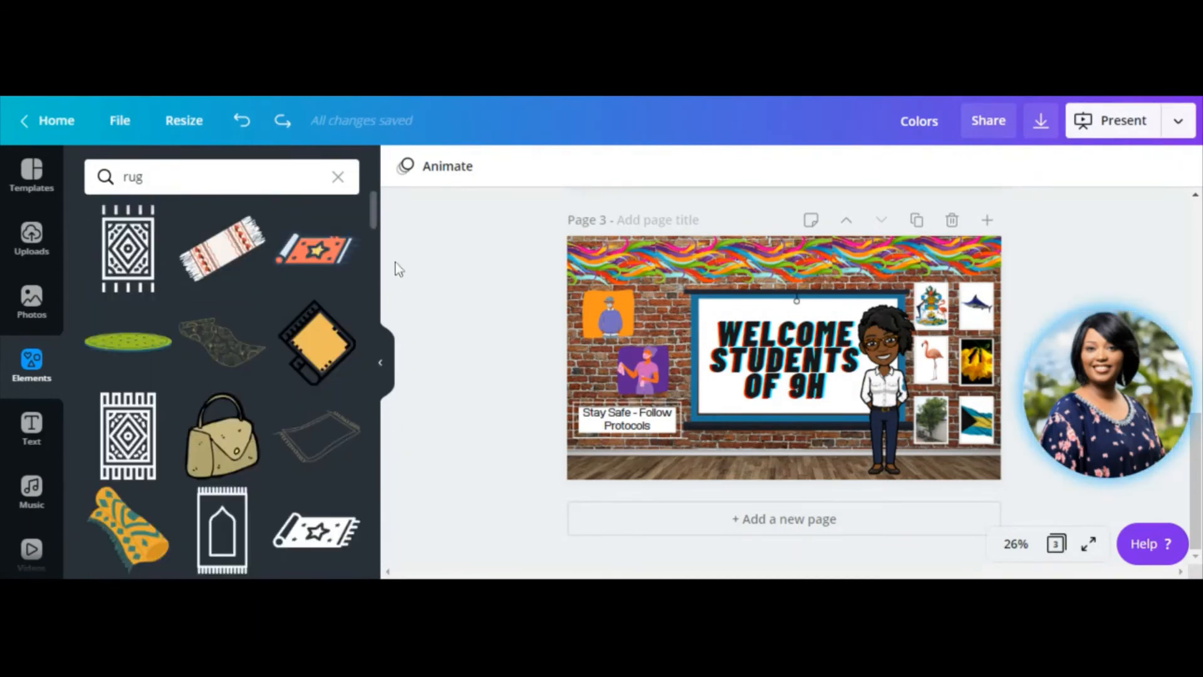
click(122, 338)
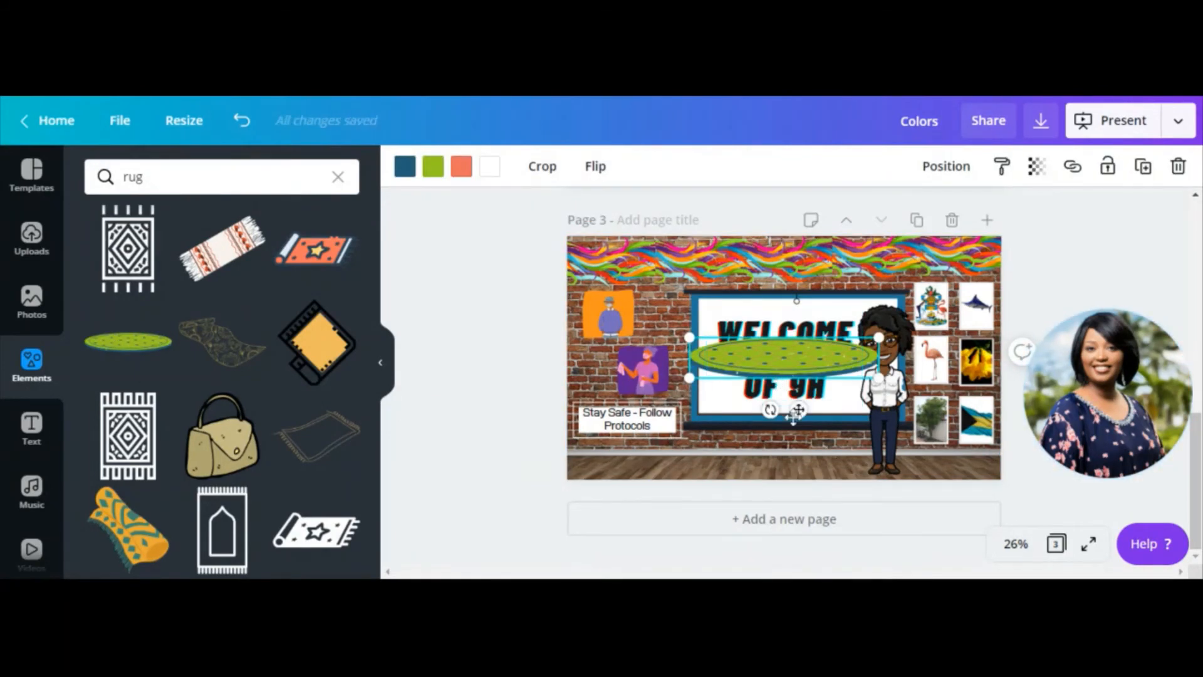
drag(777, 386, 766, 517)
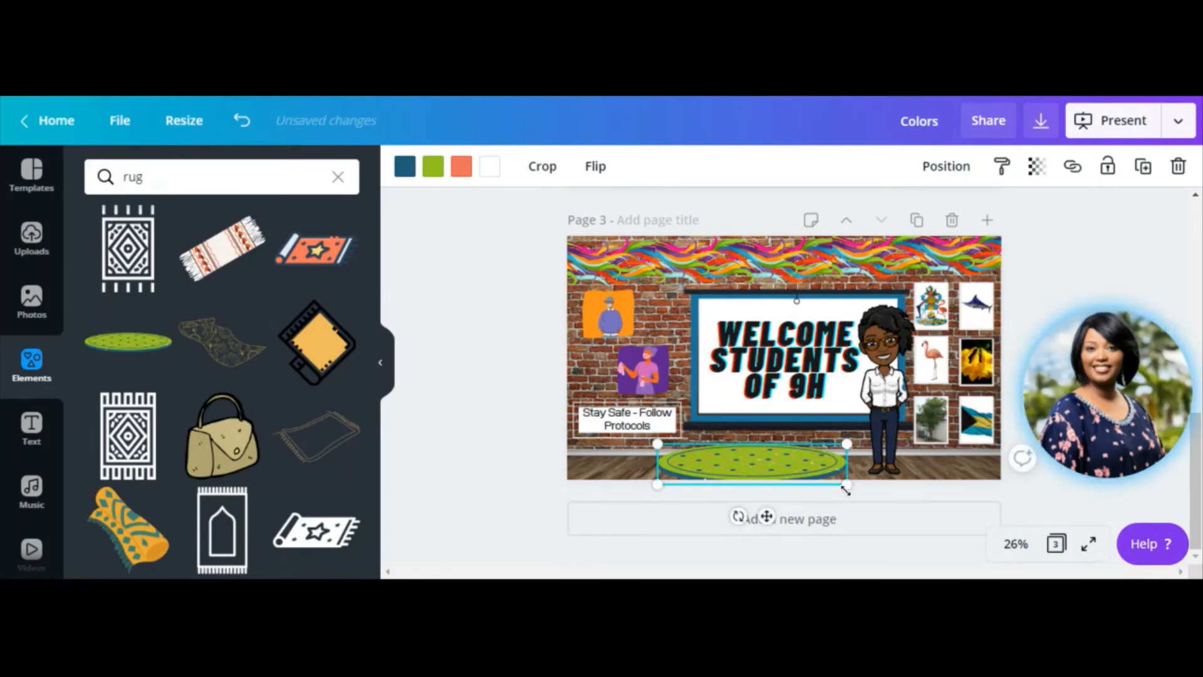
drag(836, 476, 877, 464)
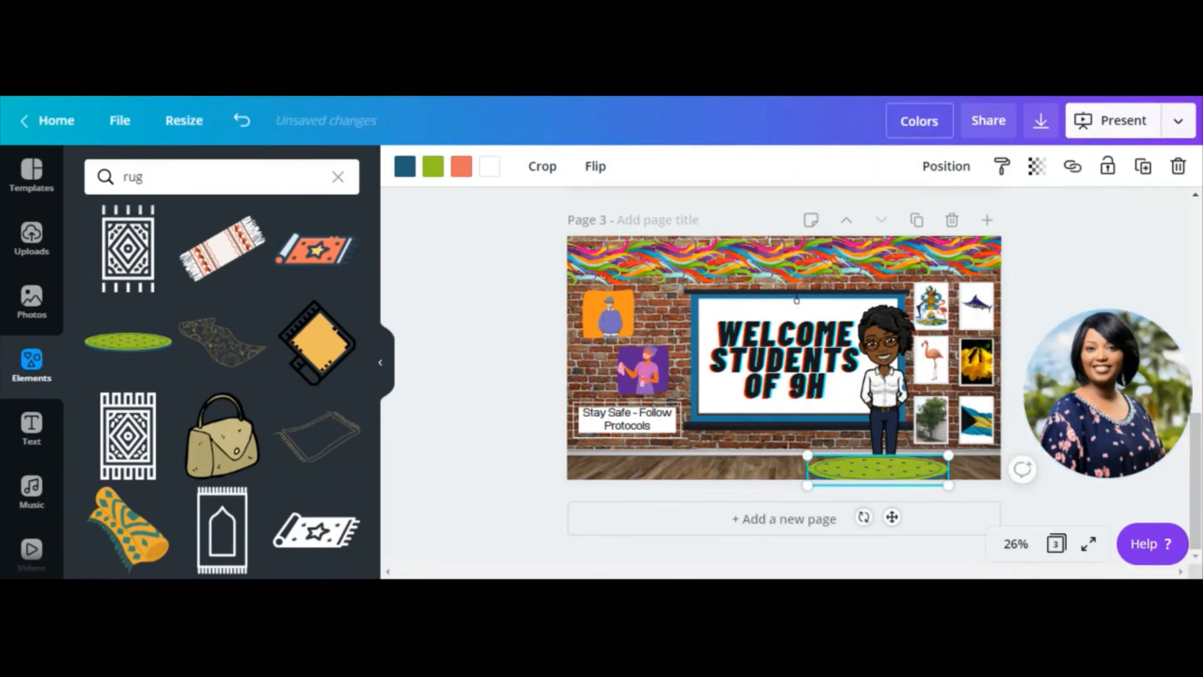
- Send the green rug backward so the teacher avatar stands on top of it
click(934, 179)
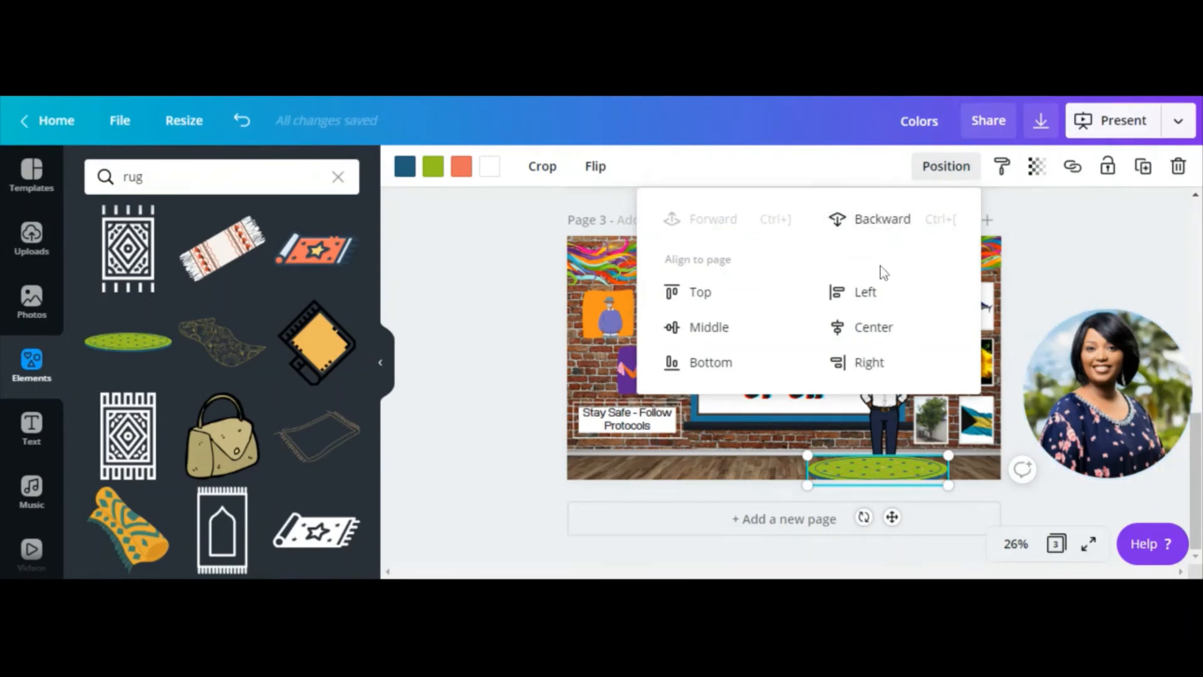
click(873, 233)
click(1093, 258)
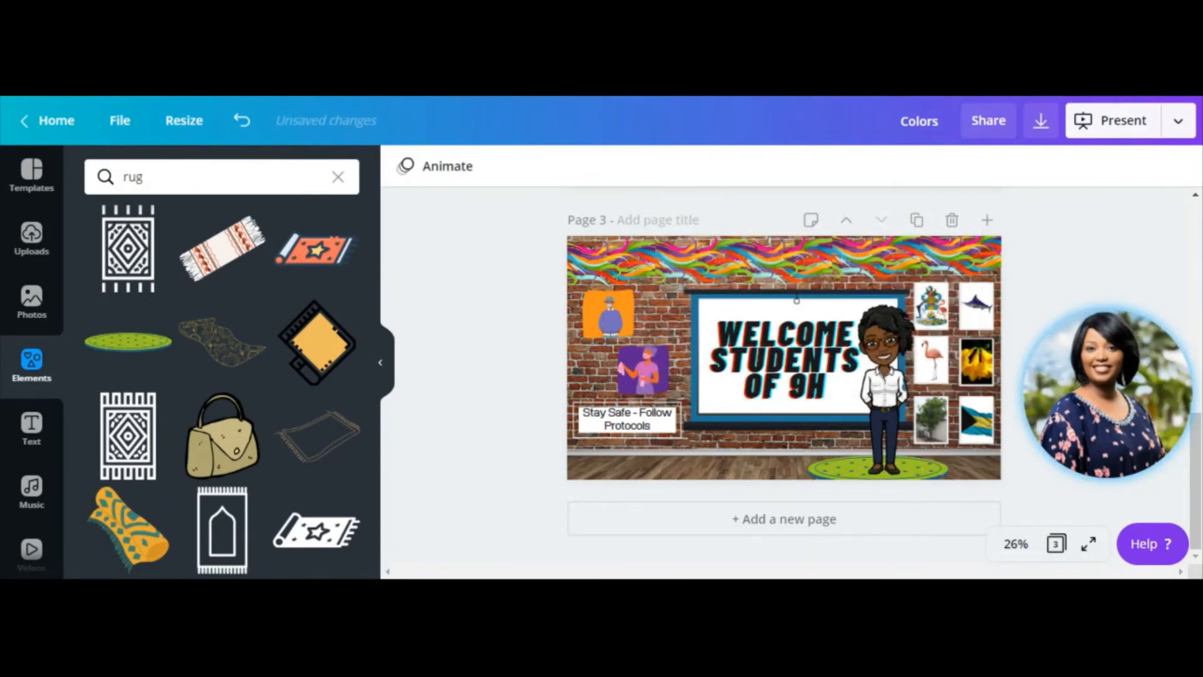
- Search the elements library for "bean bag" in place of the rug search and look through the graphics offered
click(338, 178)
text(be)
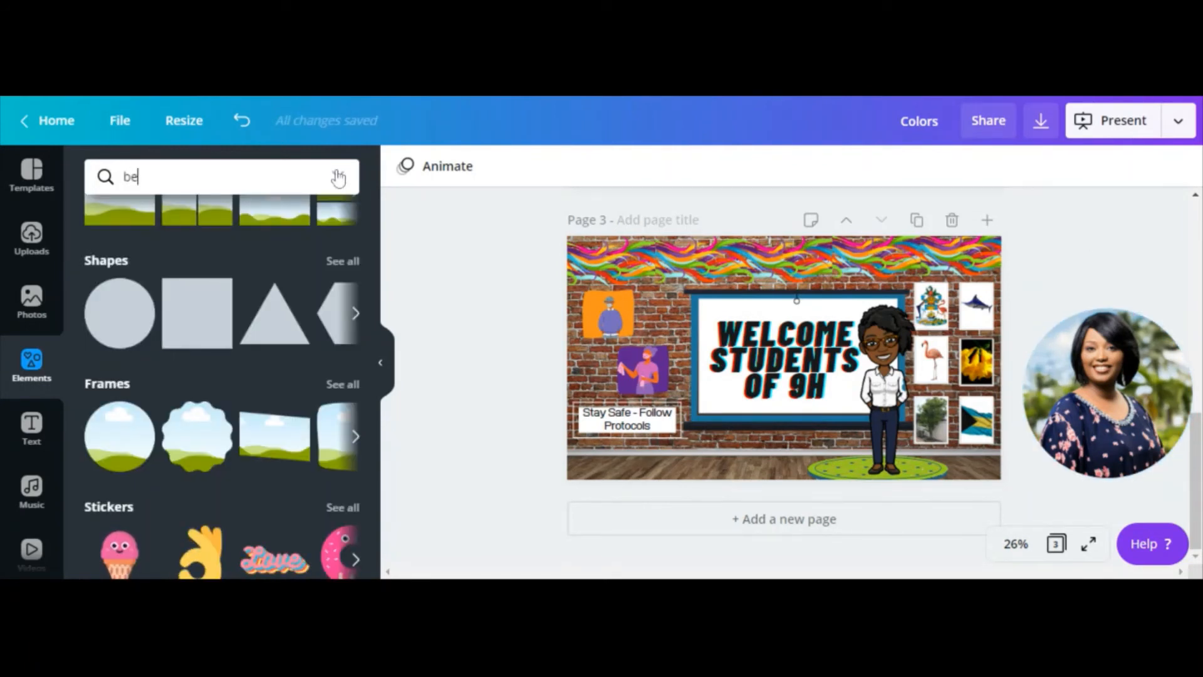
text(an bag)
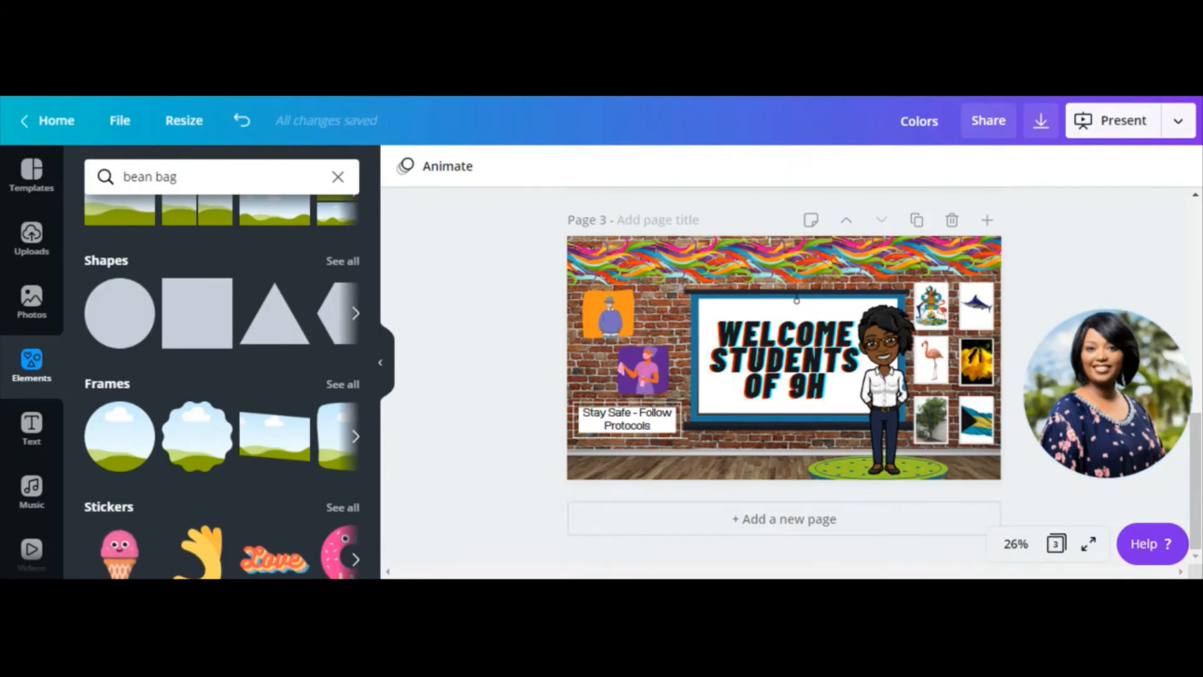
key(Return)
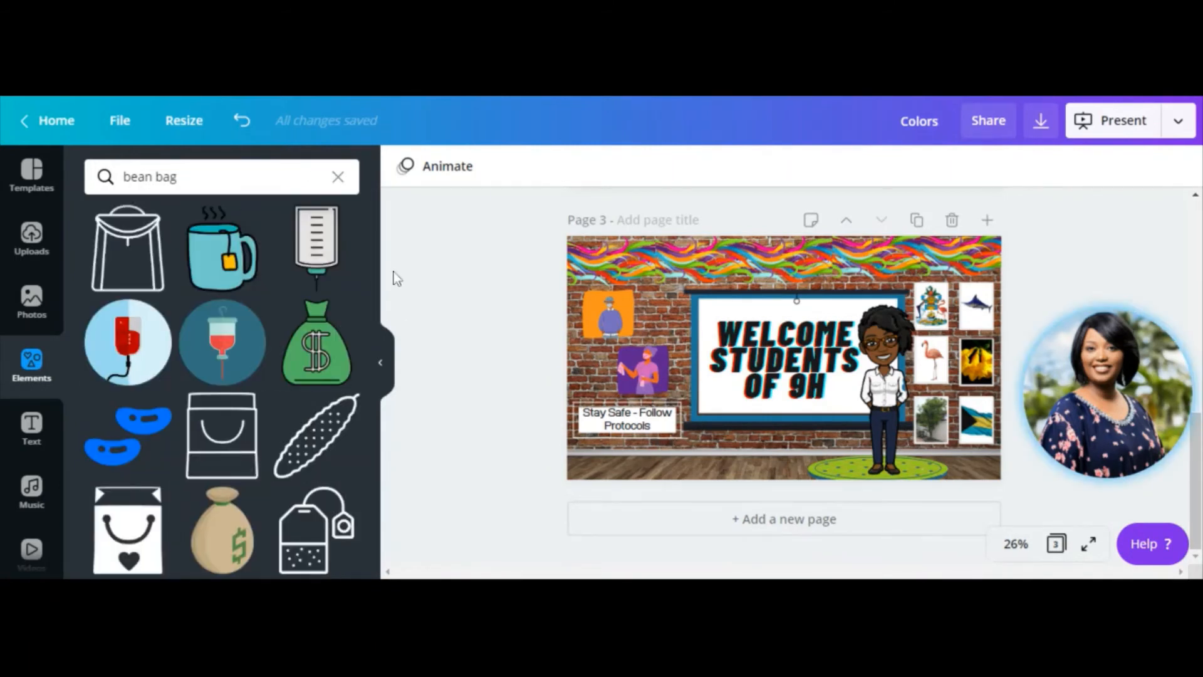
drag(371, 266, 371, 424)
scroll(375, 451, down, 3)
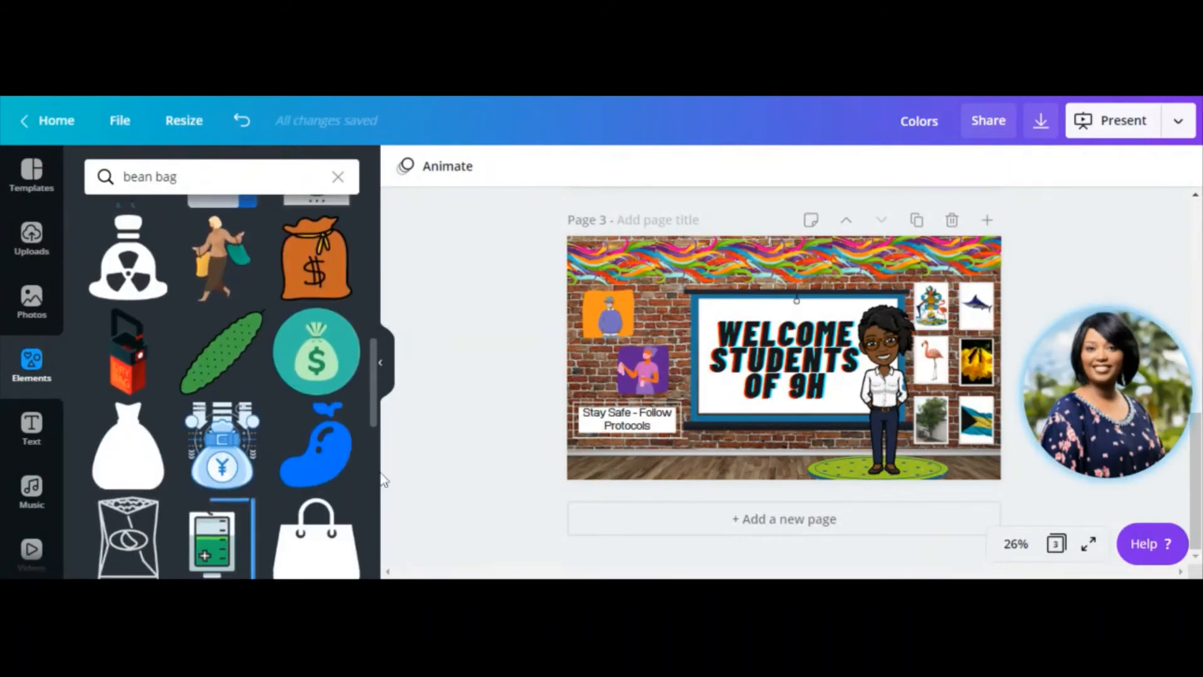
scroll(377, 508, down, 3)
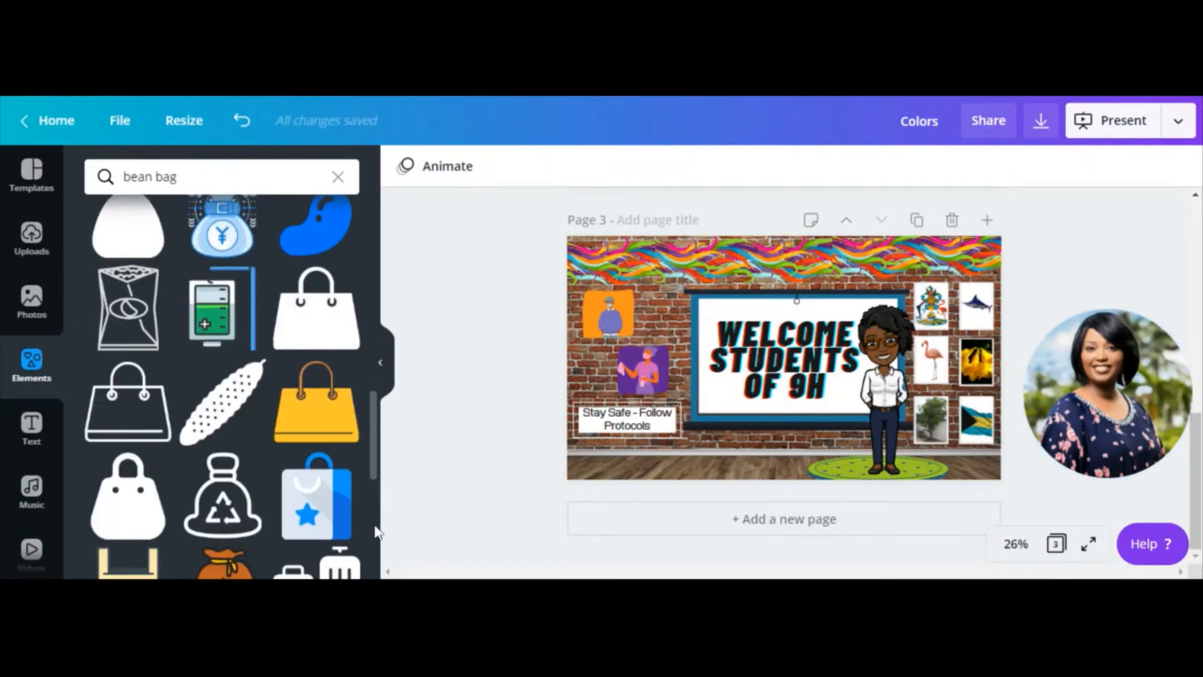
scroll(376, 531, down, 3)
scroll(376, 531, down, 4)
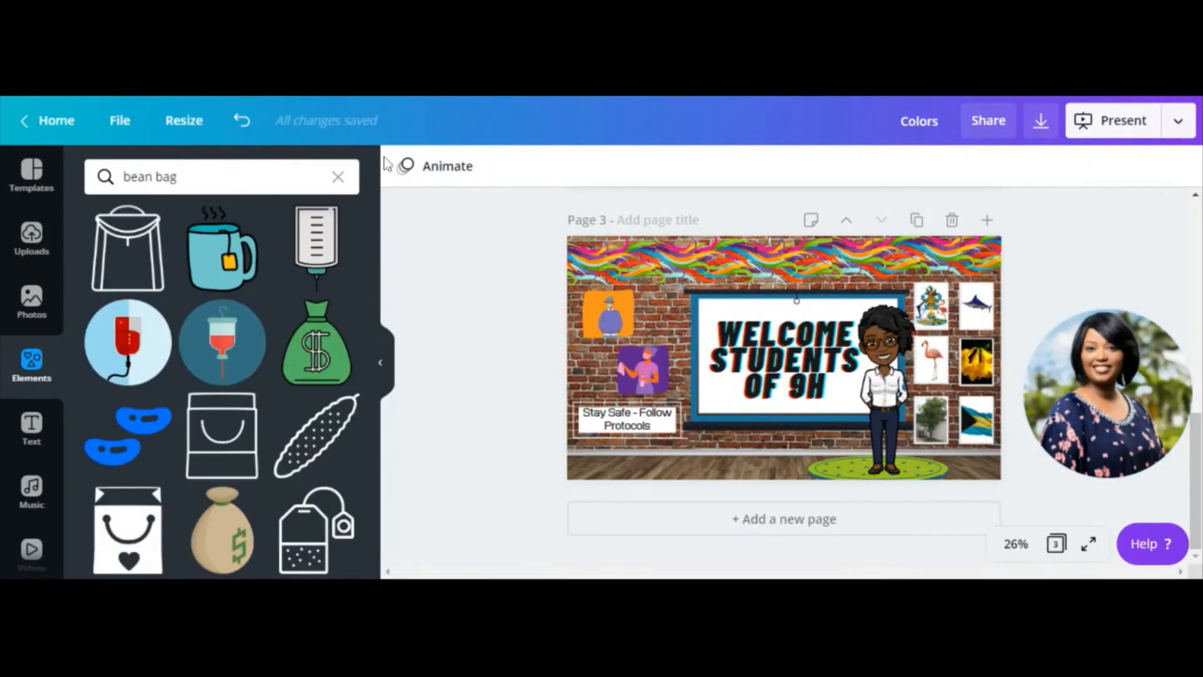
- Search the elements library for "chair" and browse the graphics for seating that suits the classroom
click(339, 179)
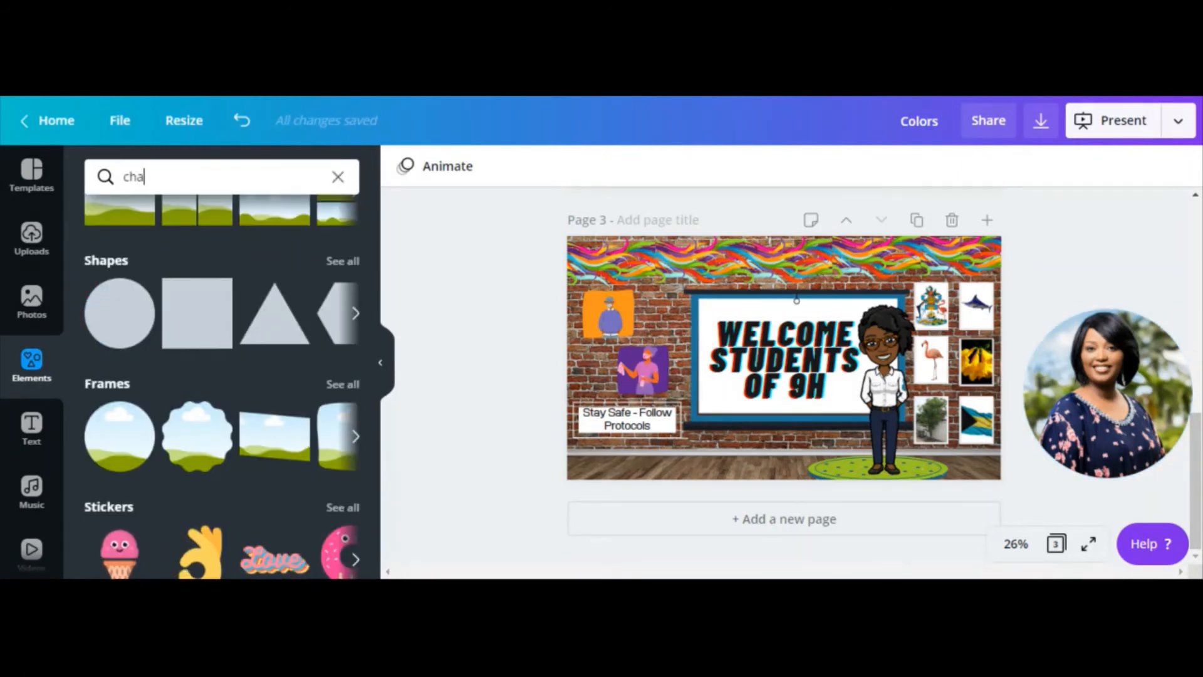
text(chair)
key(Return)
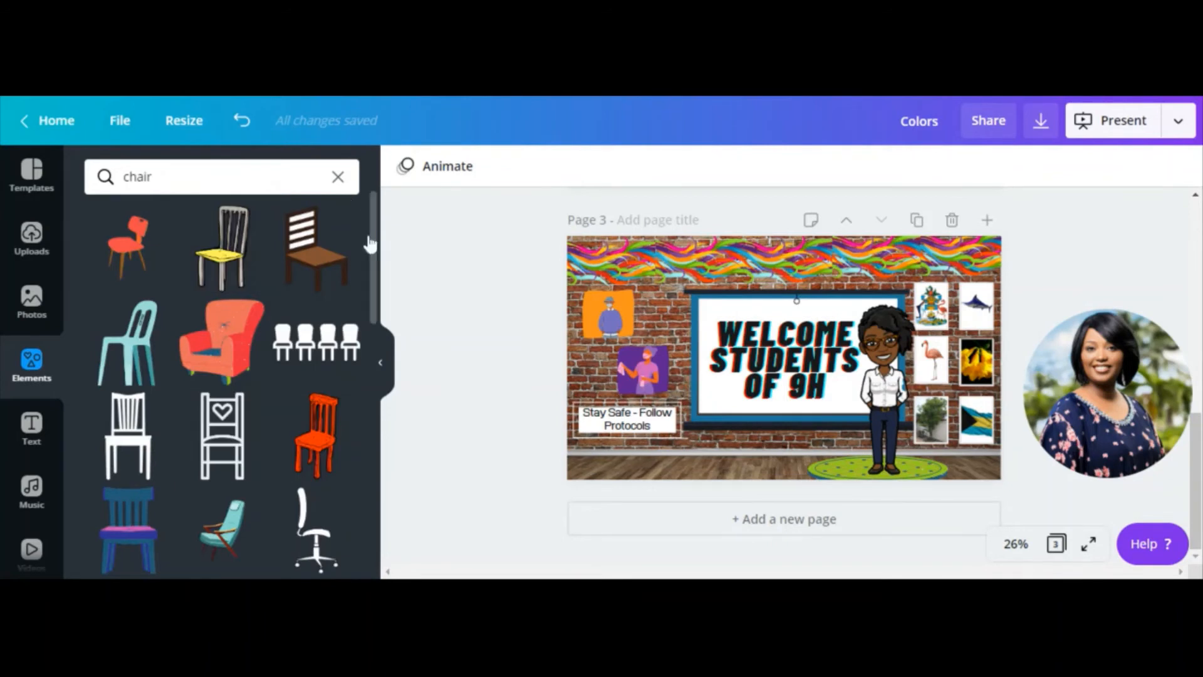
scroll(384, 273, down, 1)
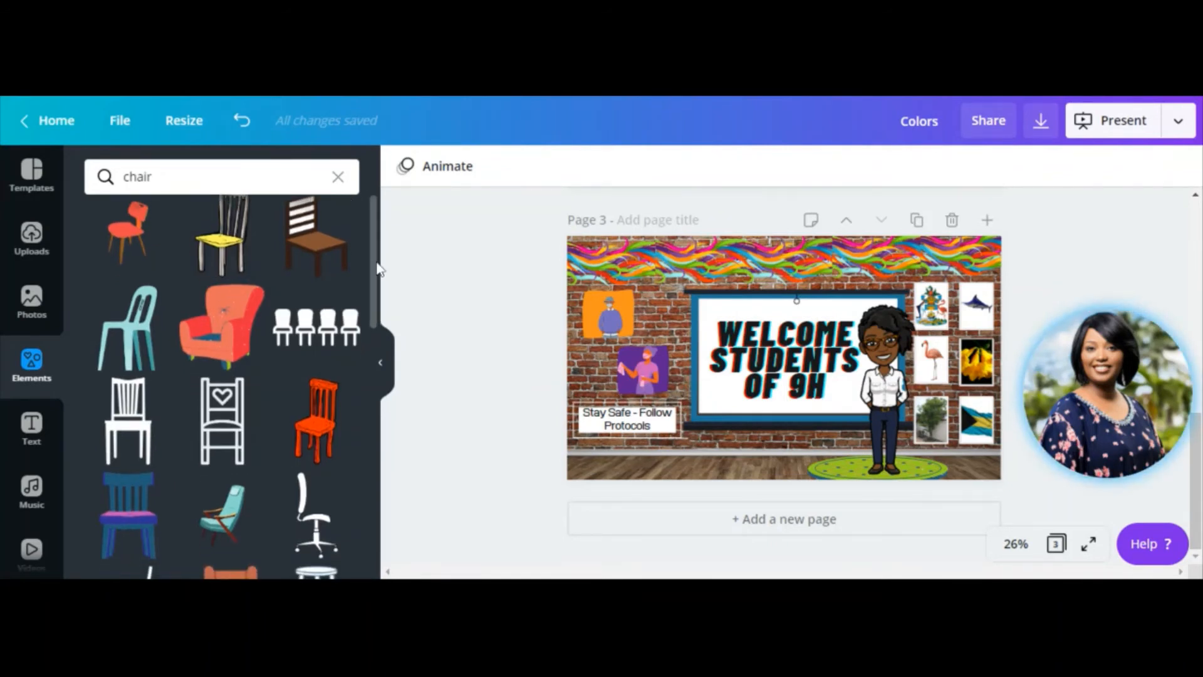
drag(381, 269, 382, 504)
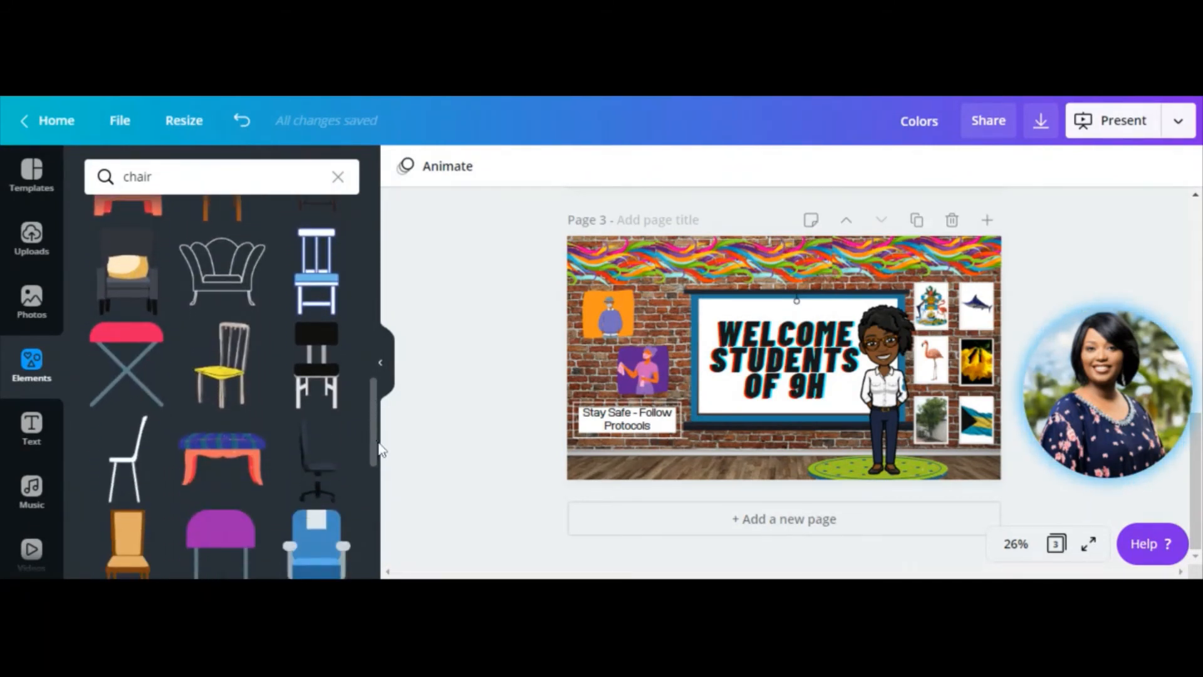
drag(377, 443, 385, 407)
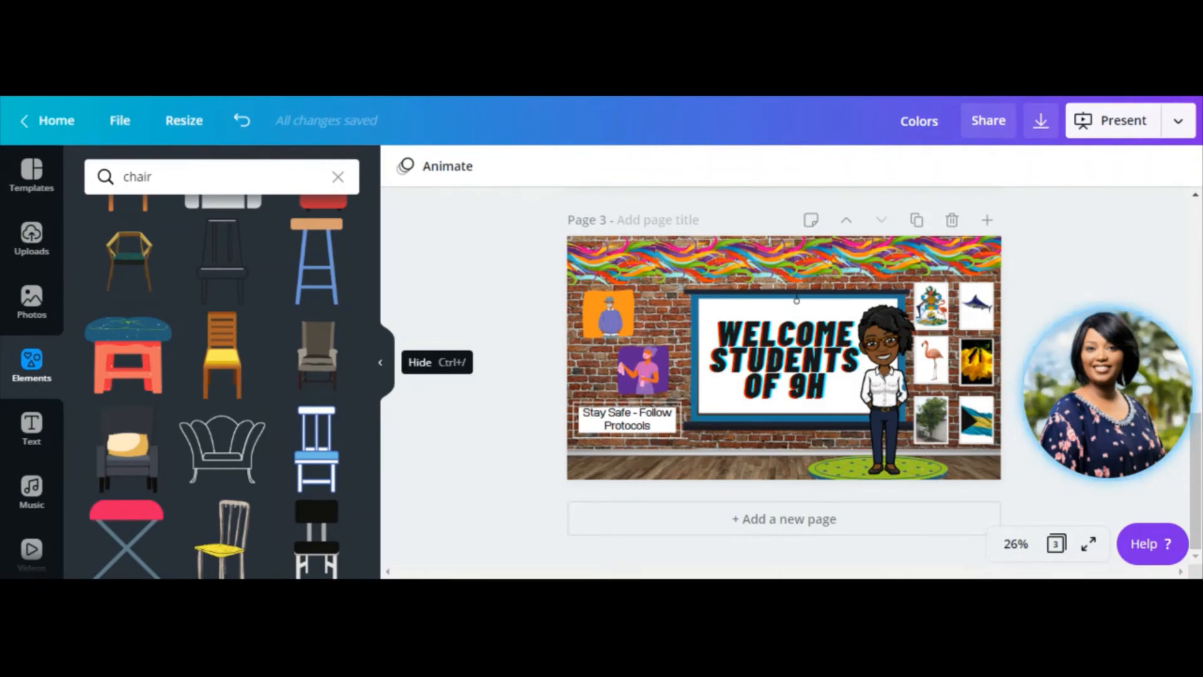
- Add the red stool with the blue-green seat to page 3, shrink it and place it on the floor below the whiteboard's left corner
click(128, 356)
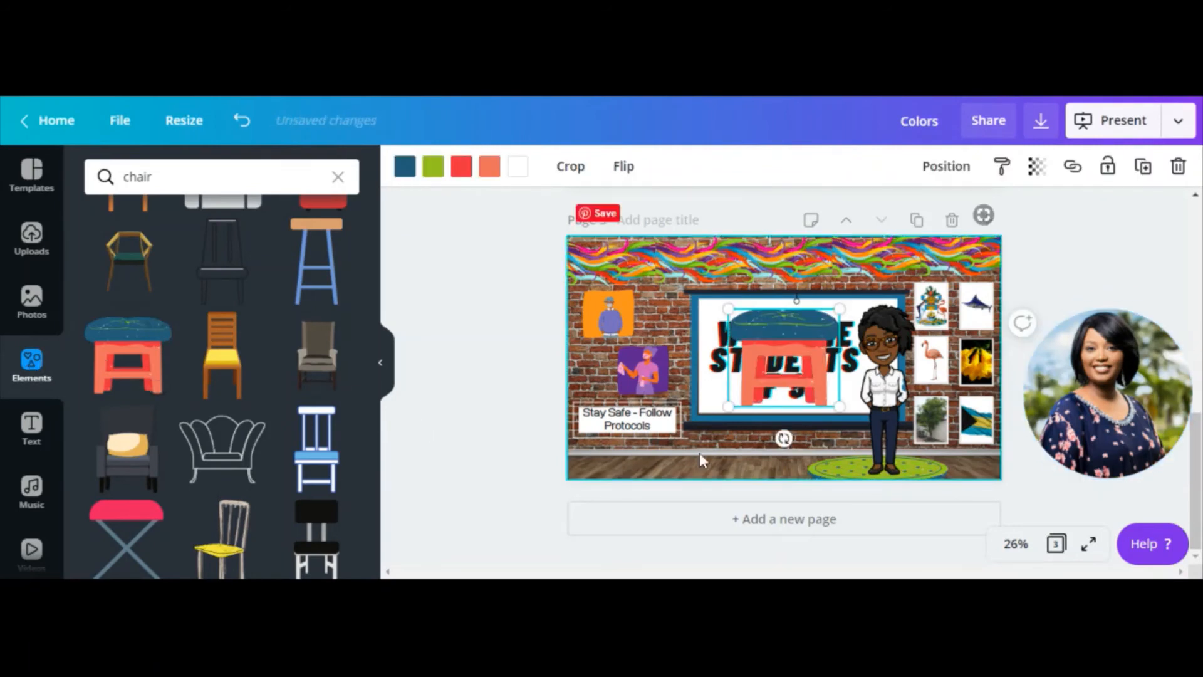
drag(774, 358, 697, 457)
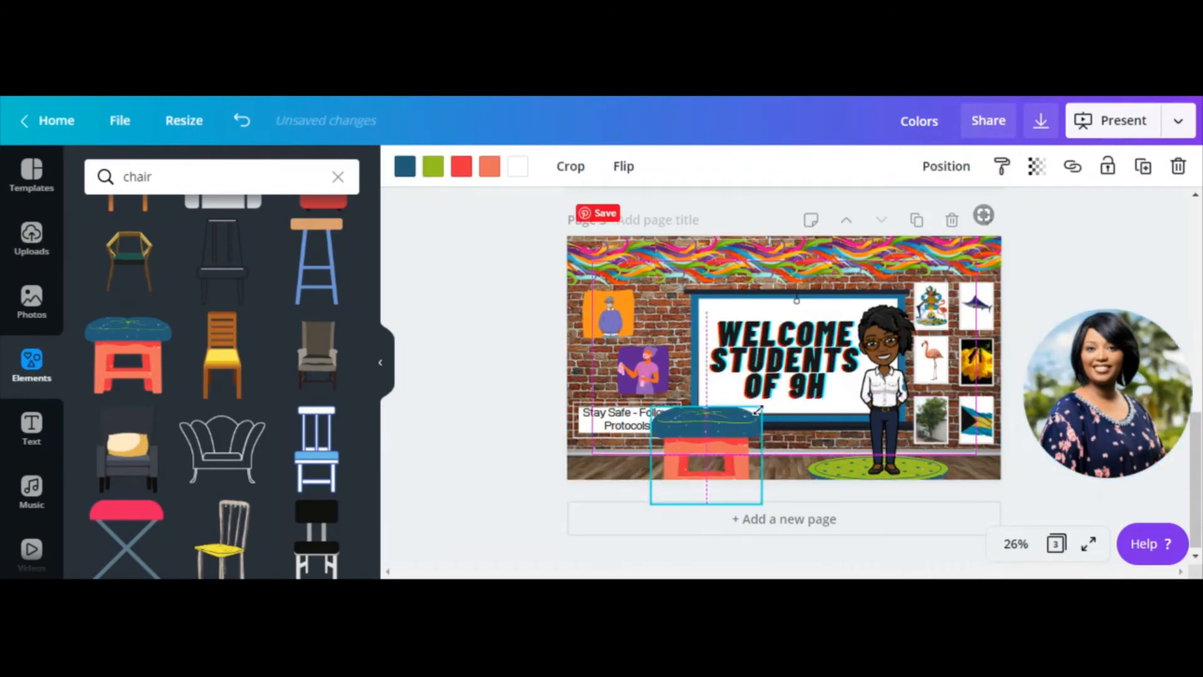
drag(757, 410, 723, 433)
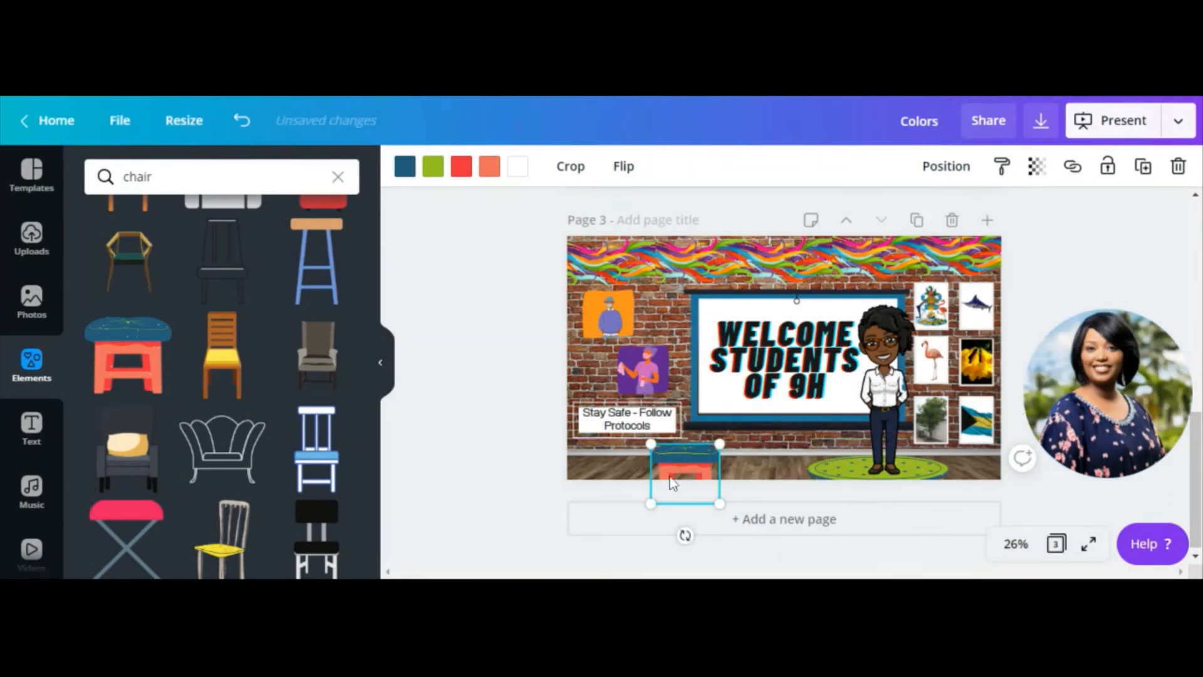
drag(672, 483, 688, 461)
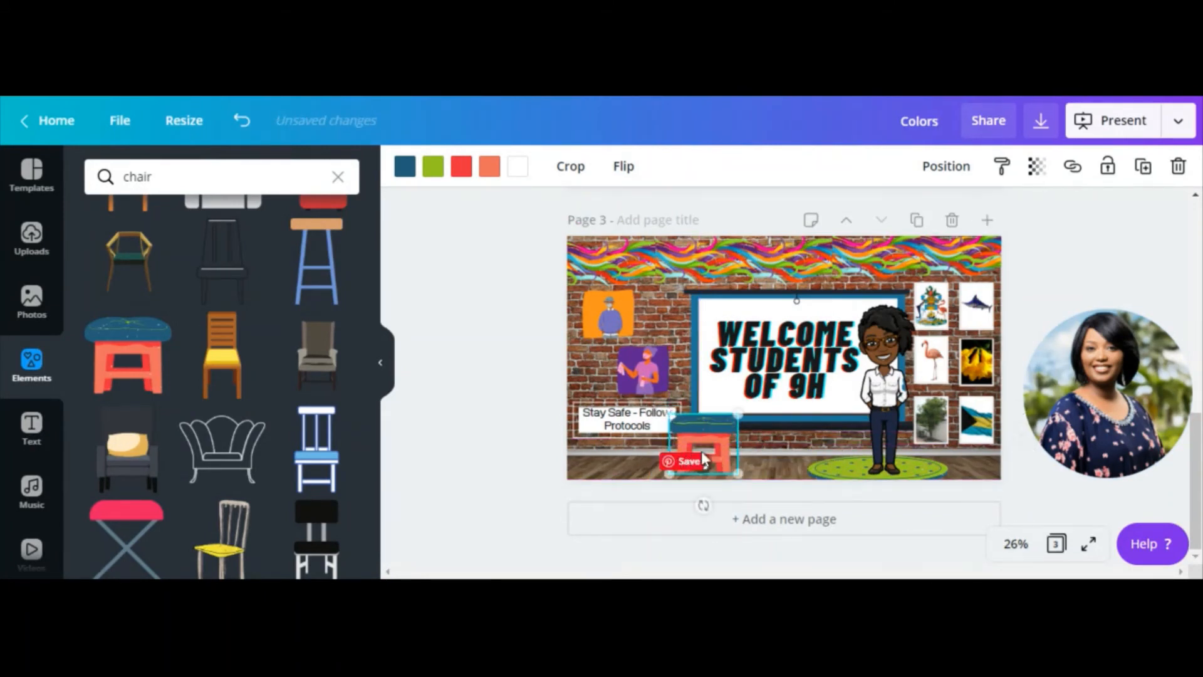
drag(731, 420, 729, 421)
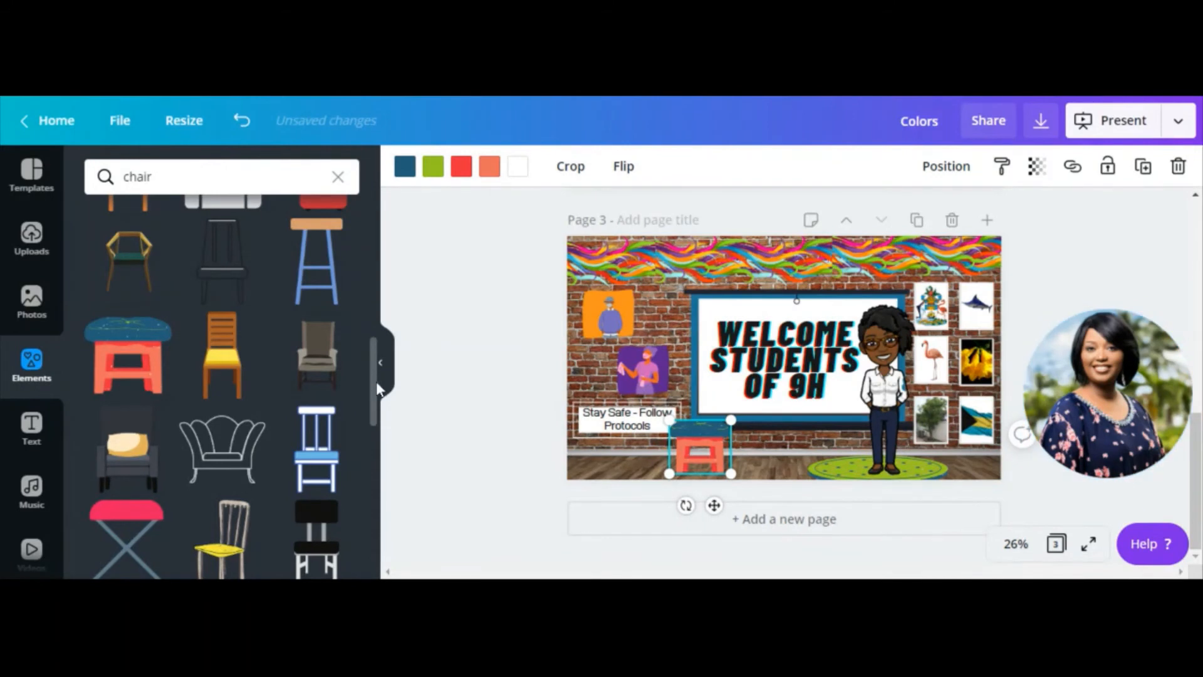
- Add the red-legged bench with the blue checked seat, shrink it and place it on the floor between the stool and the rug
scroll(372, 376, down, 4)
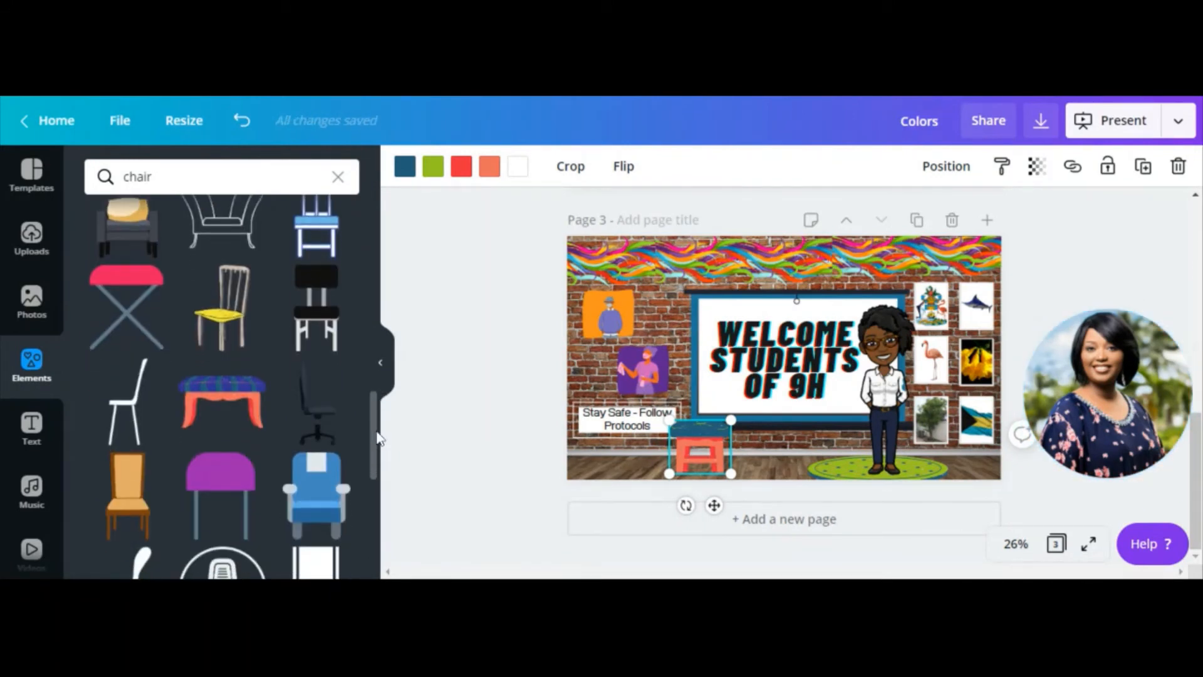
click(202, 419)
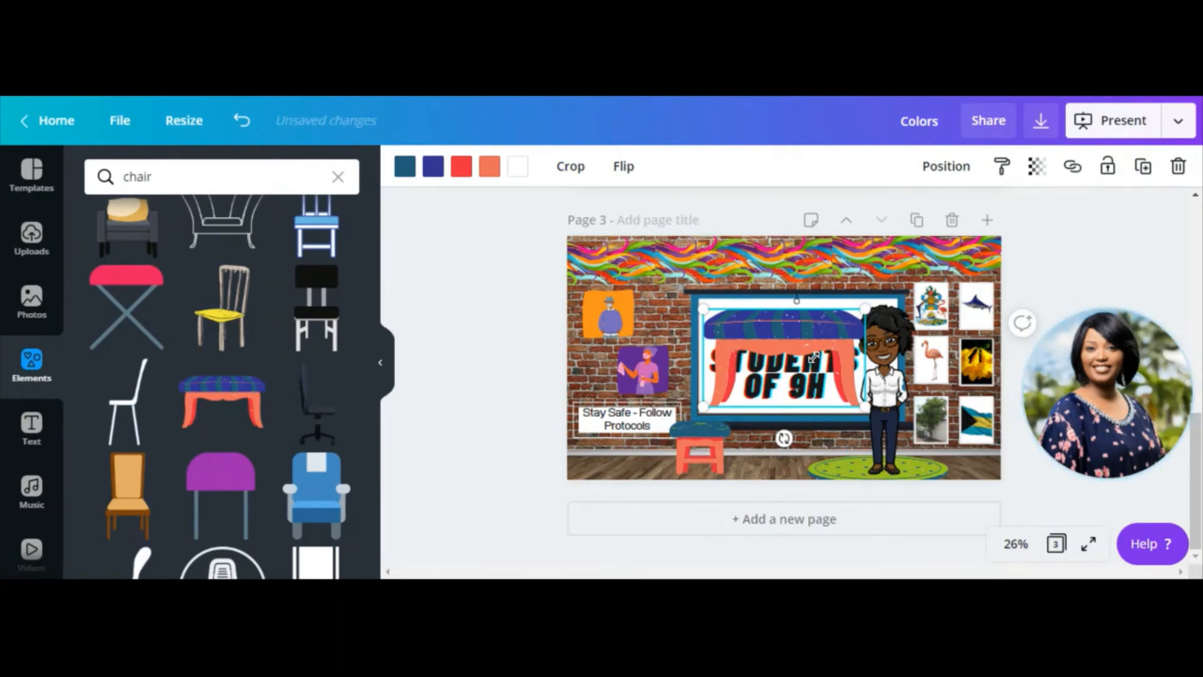
drag(865, 308, 768, 392)
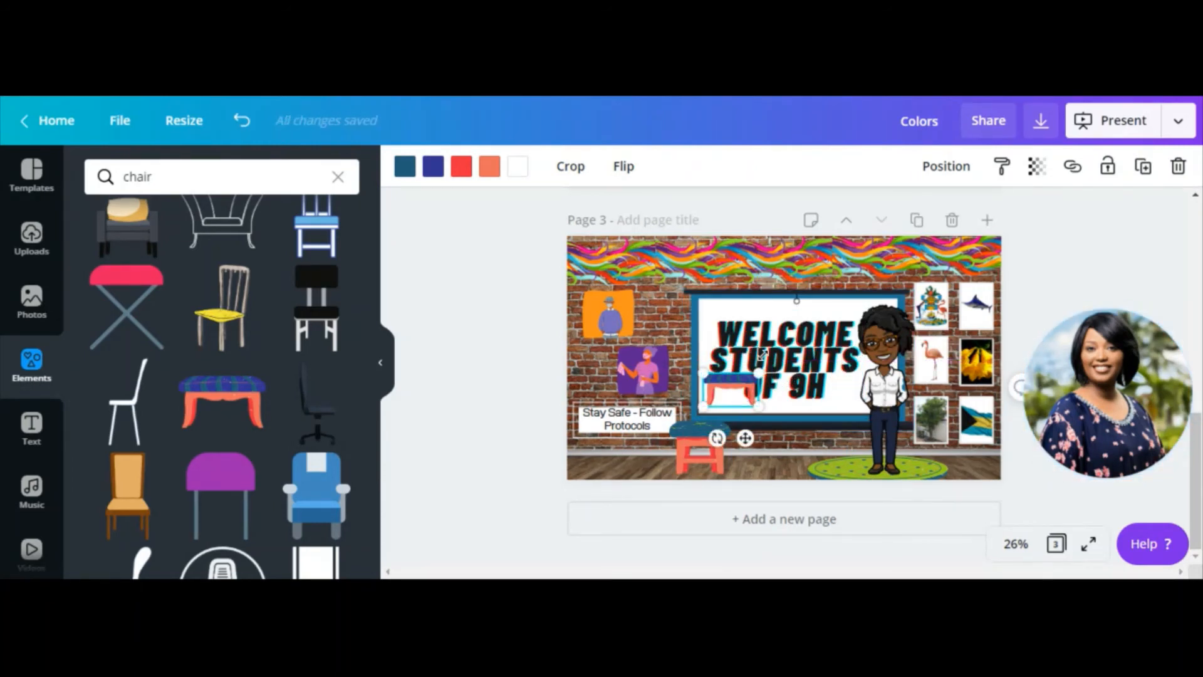
drag(769, 374, 774, 467)
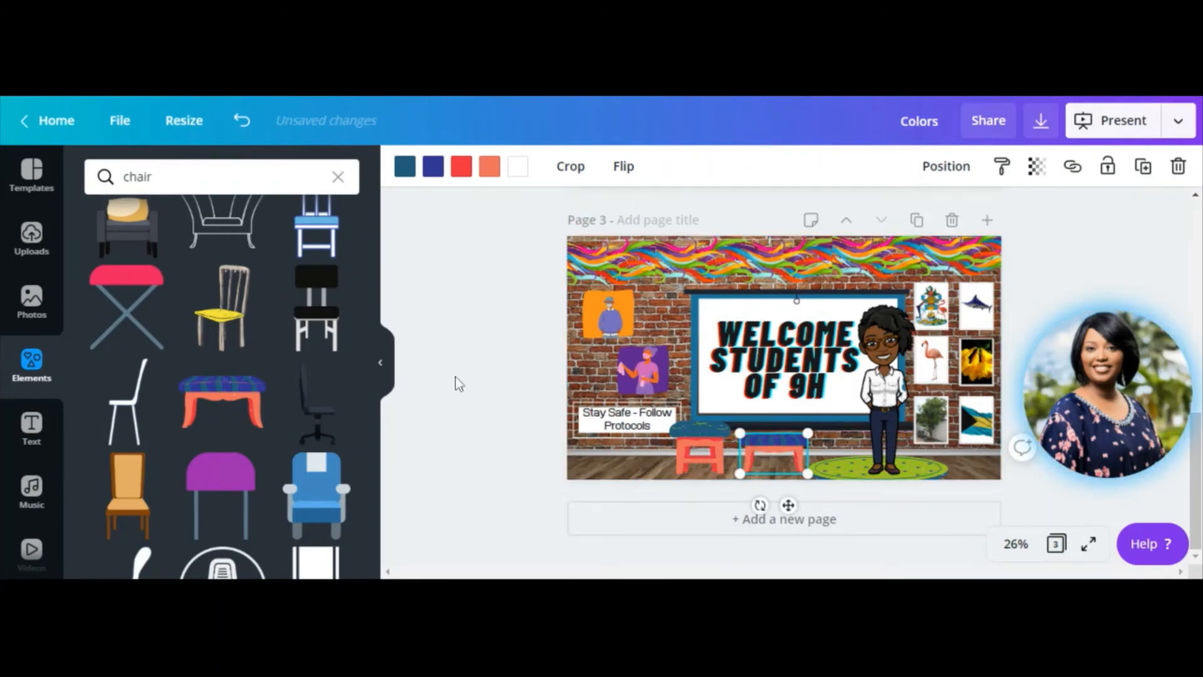
click(1031, 269)
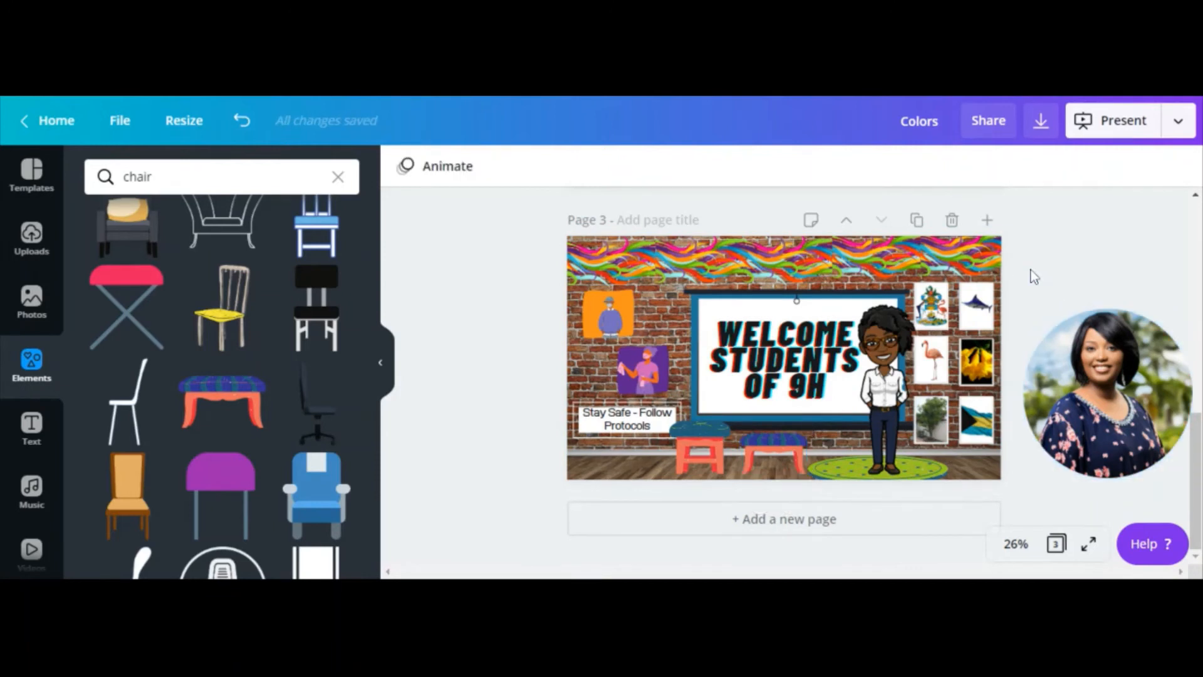
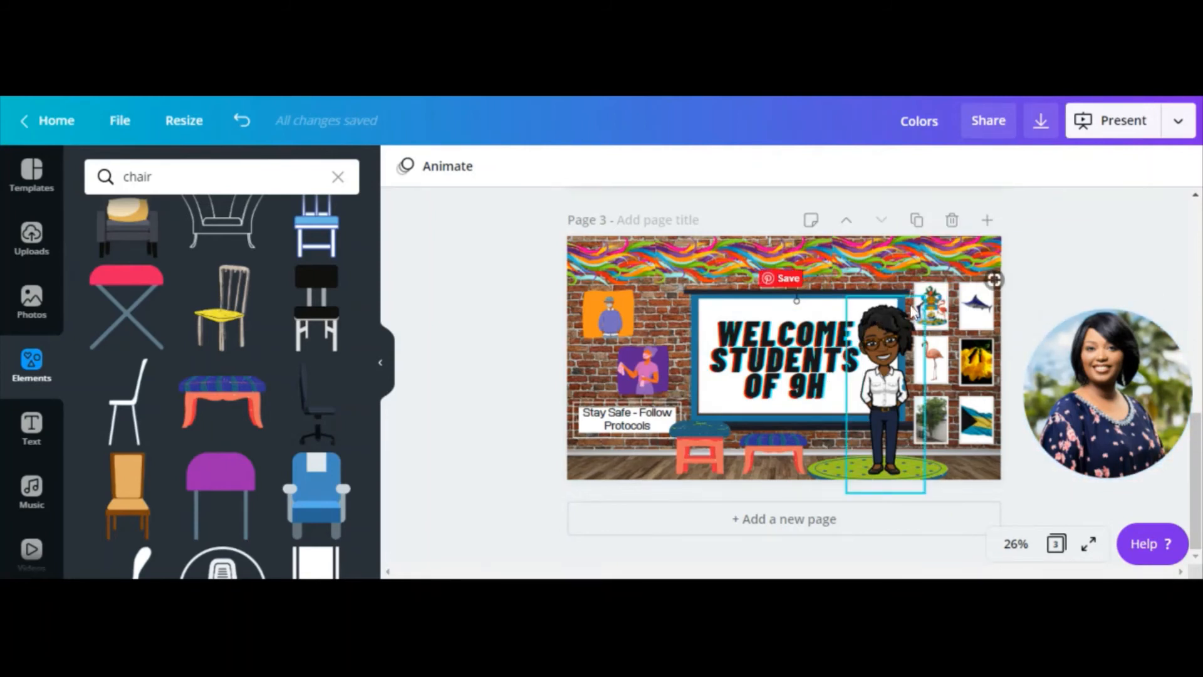
- Attach the copied web link to the Bahamian coat of arms picture on the wall
click(936, 310)
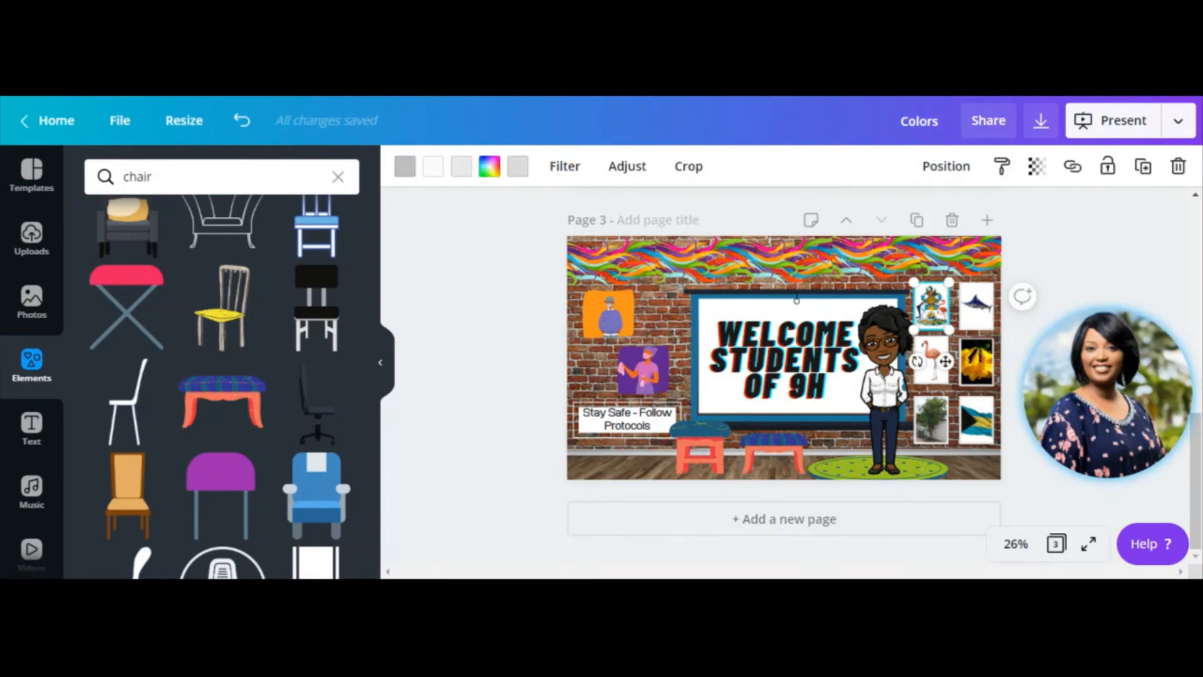
click(1072, 178)
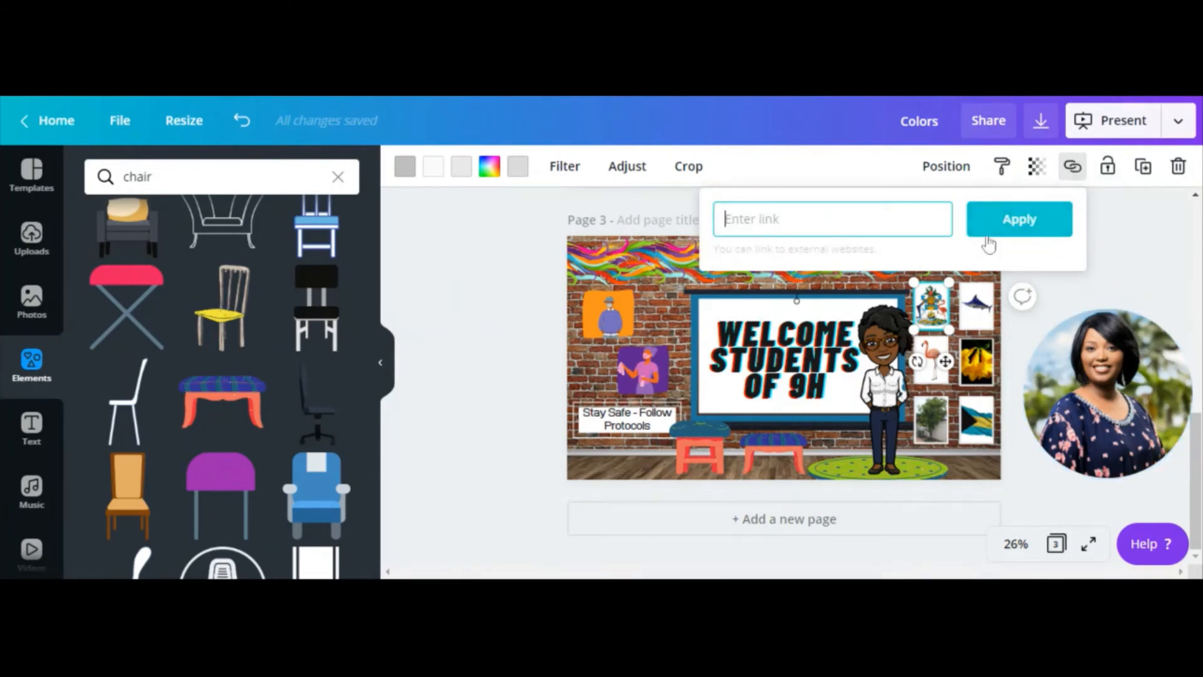
click(938, 314)
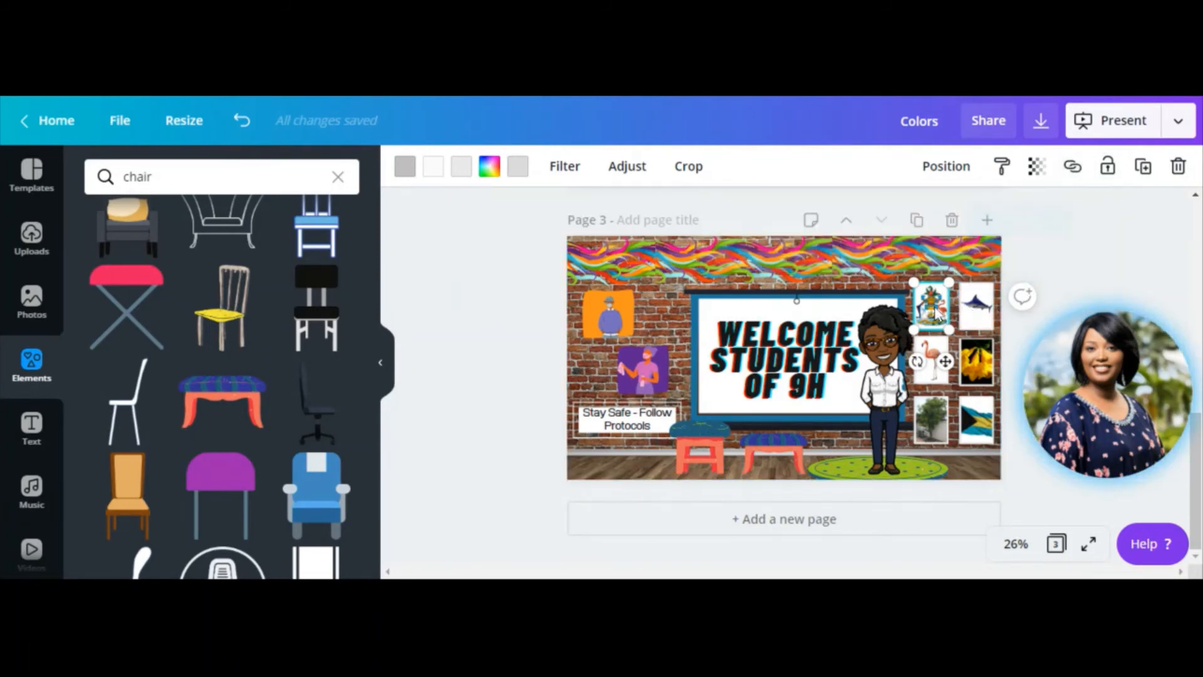
click(1072, 166)
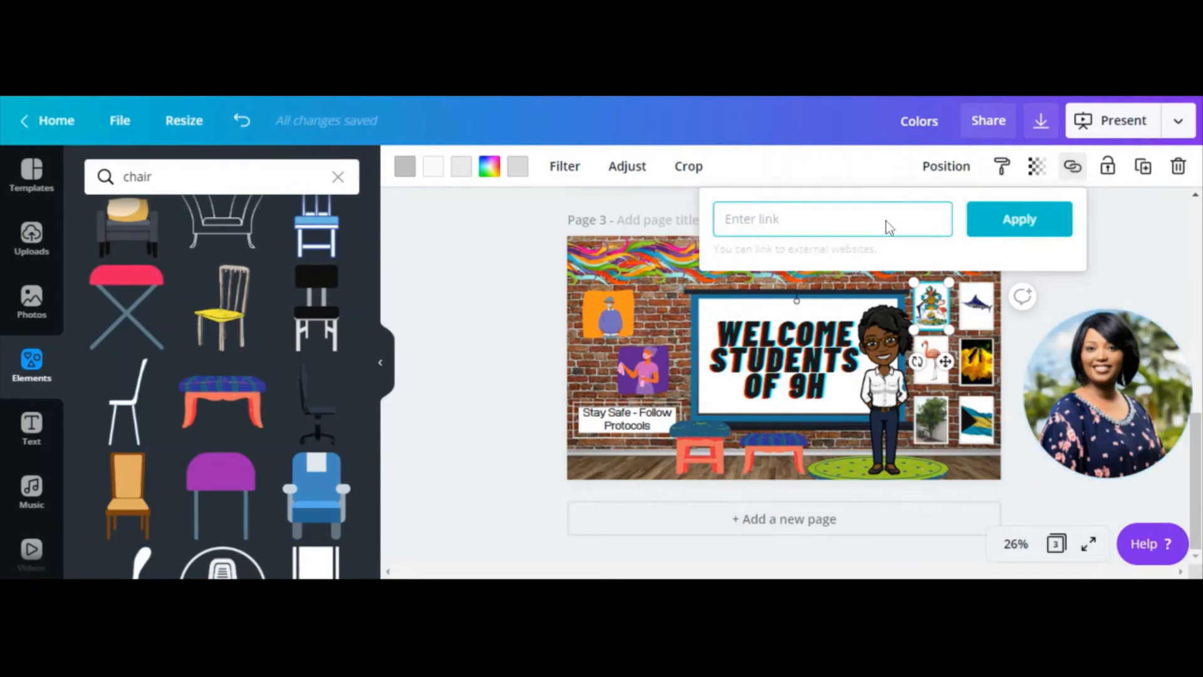
key(ctrl+v)
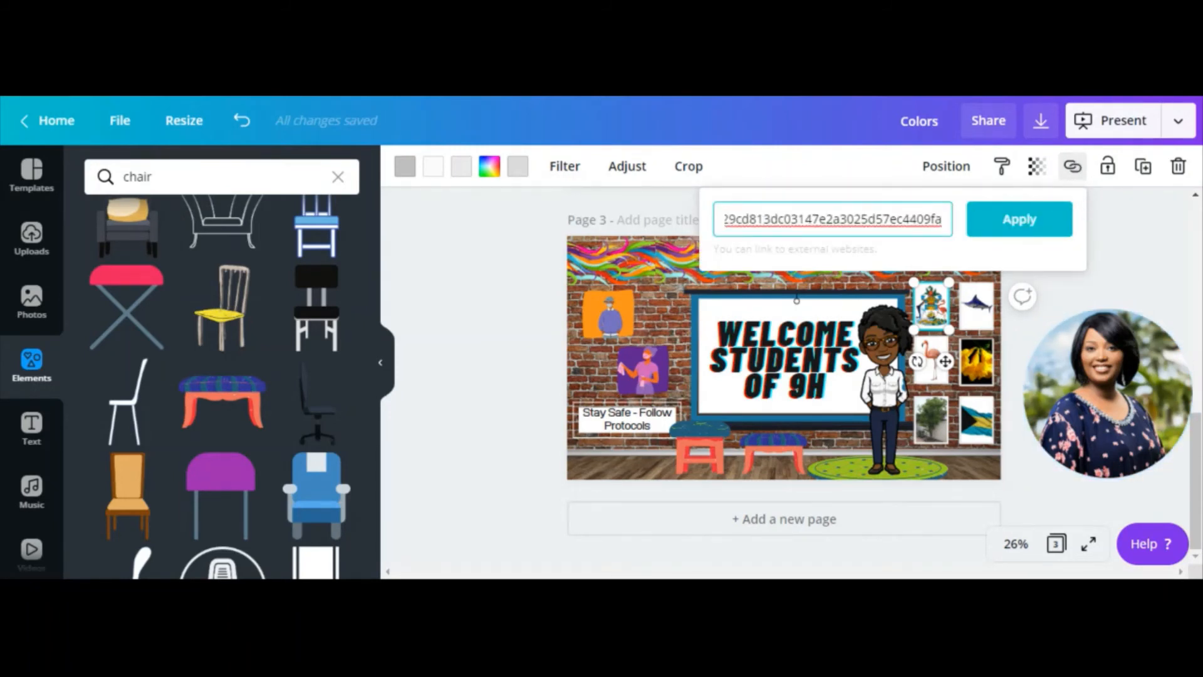
click(1003, 232)
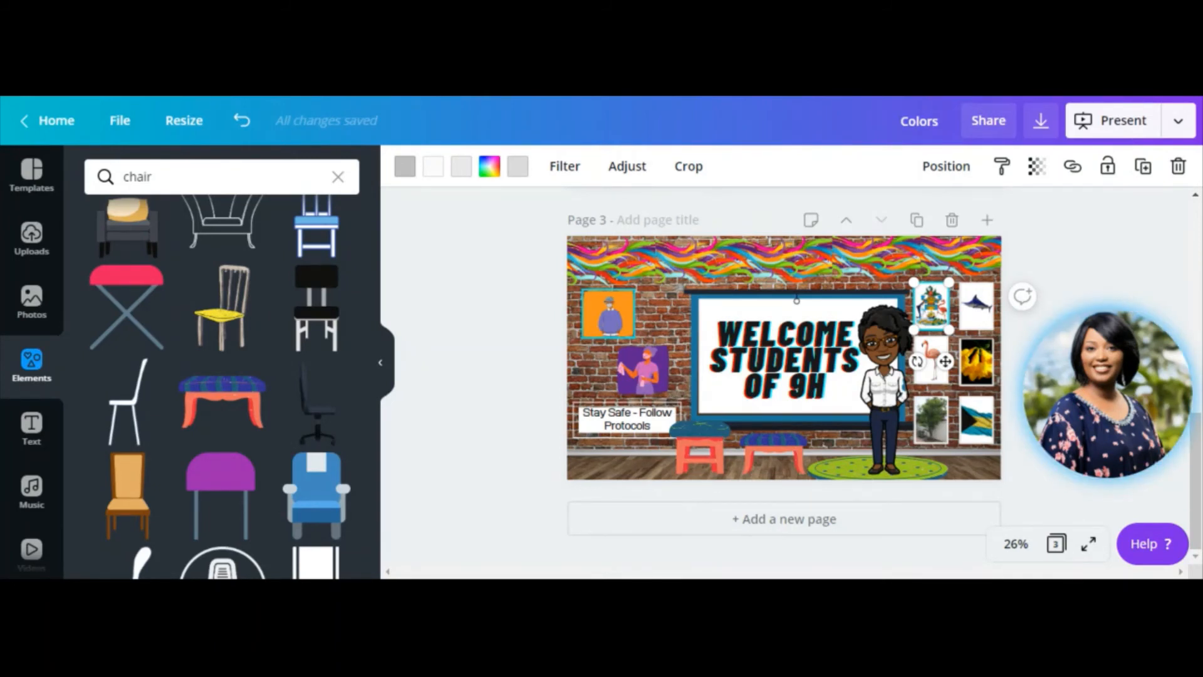
- Attach the same copied web link to the orange safety poster above the purple one
click(618, 330)
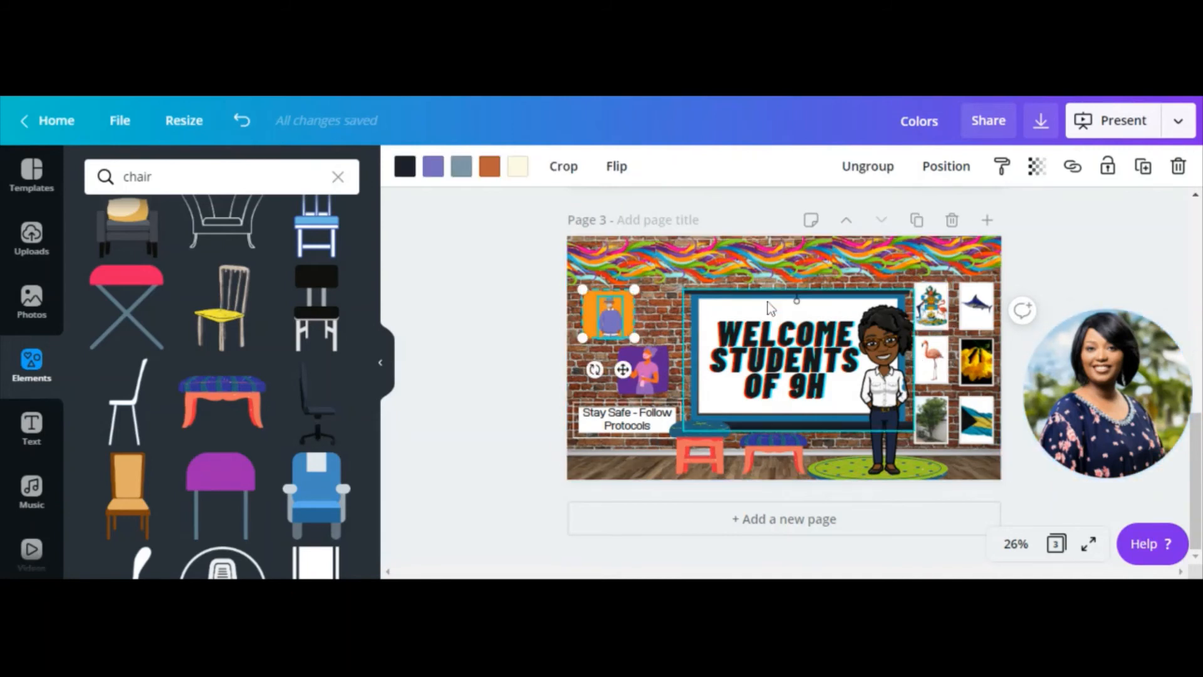
click(1073, 169)
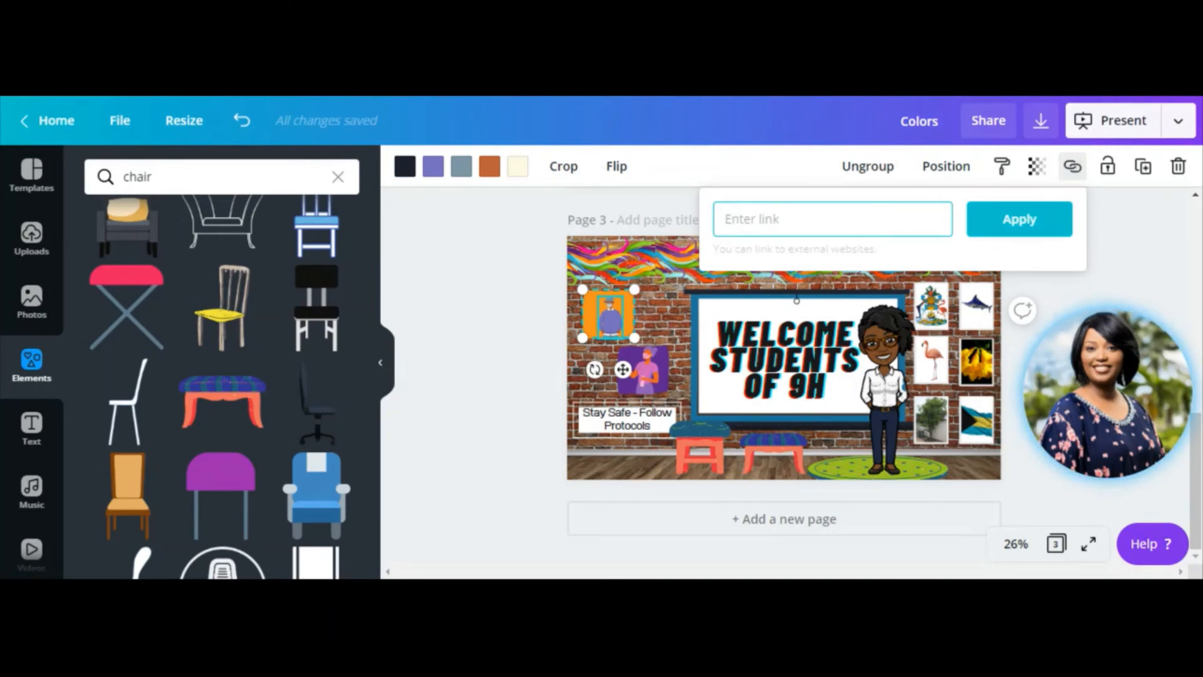
key(ctrl+v)
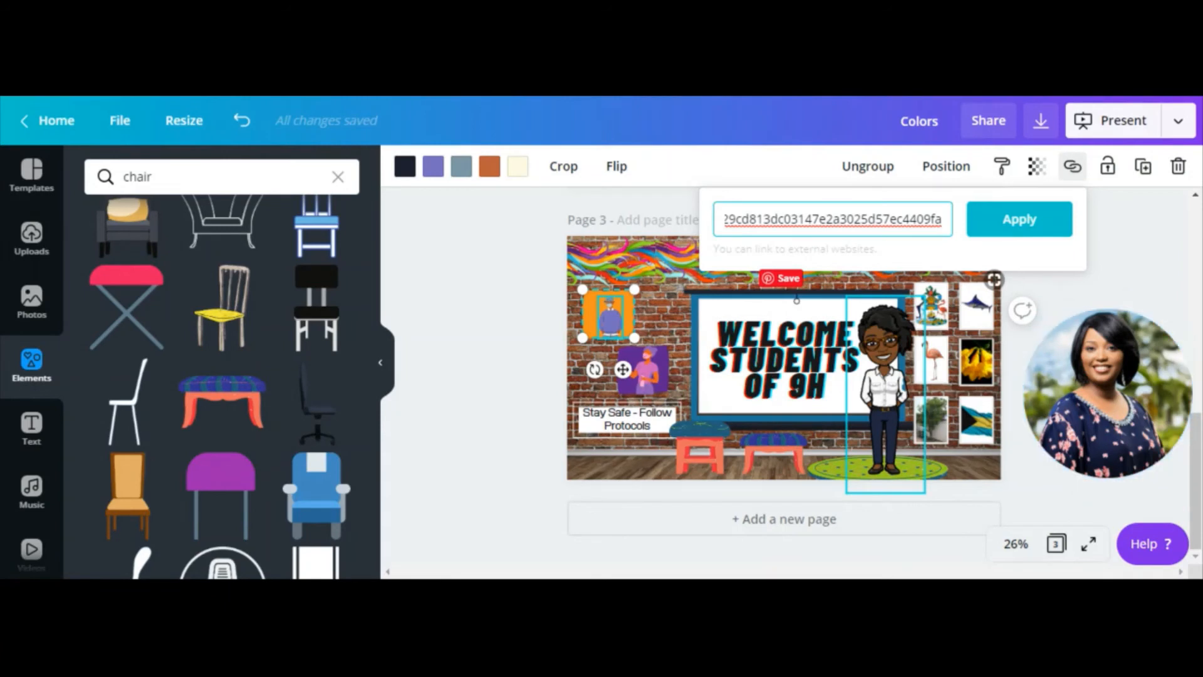
click(1039, 233)
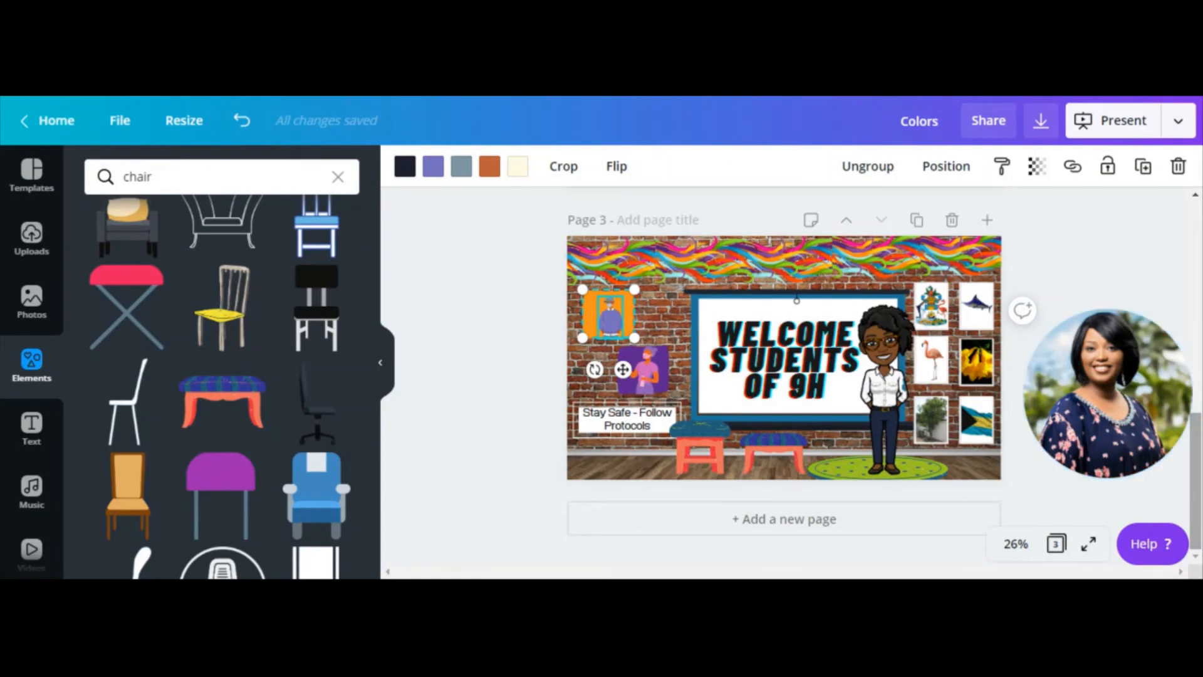
- Check the link setting of the whiteboard on page 2, leaving it unchanged
scroll(783, 376, up, 4)
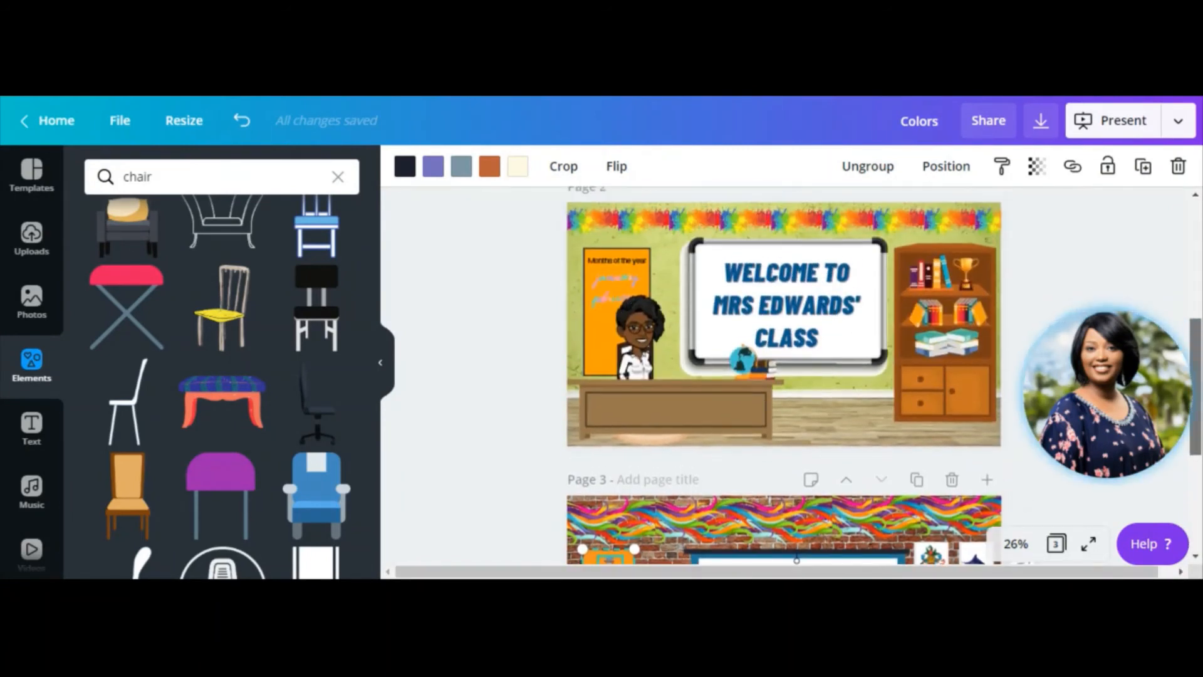
scroll(911, 309, up, 2)
click(912, 309)
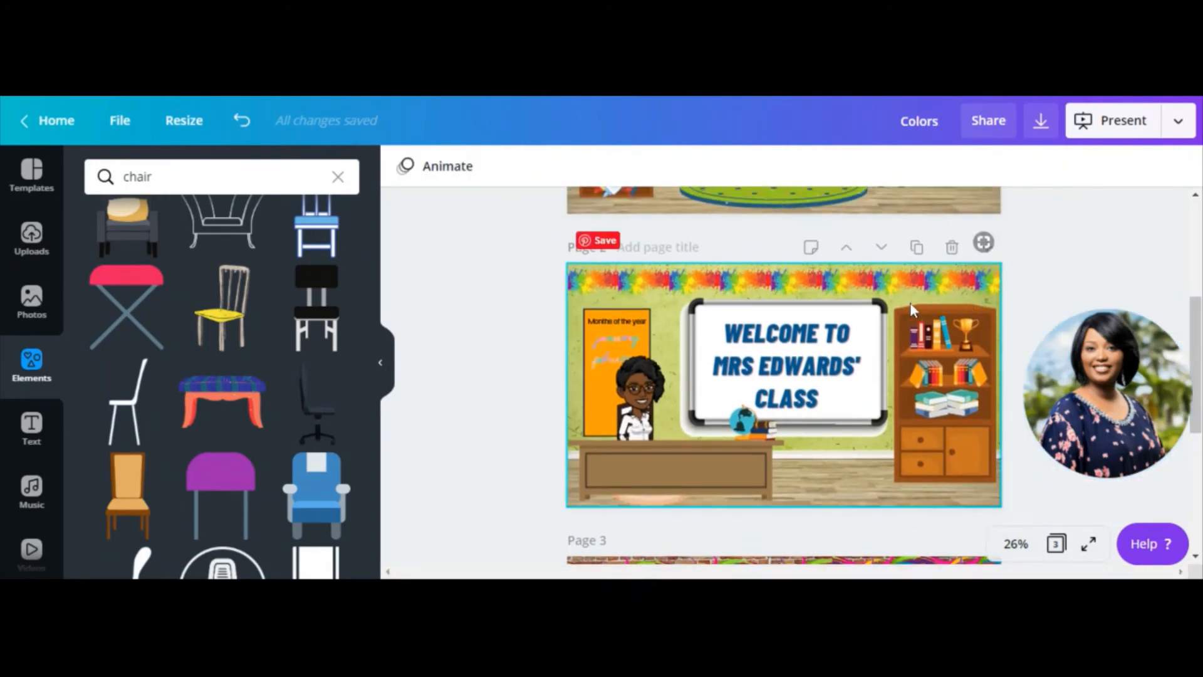
click(882, 307)
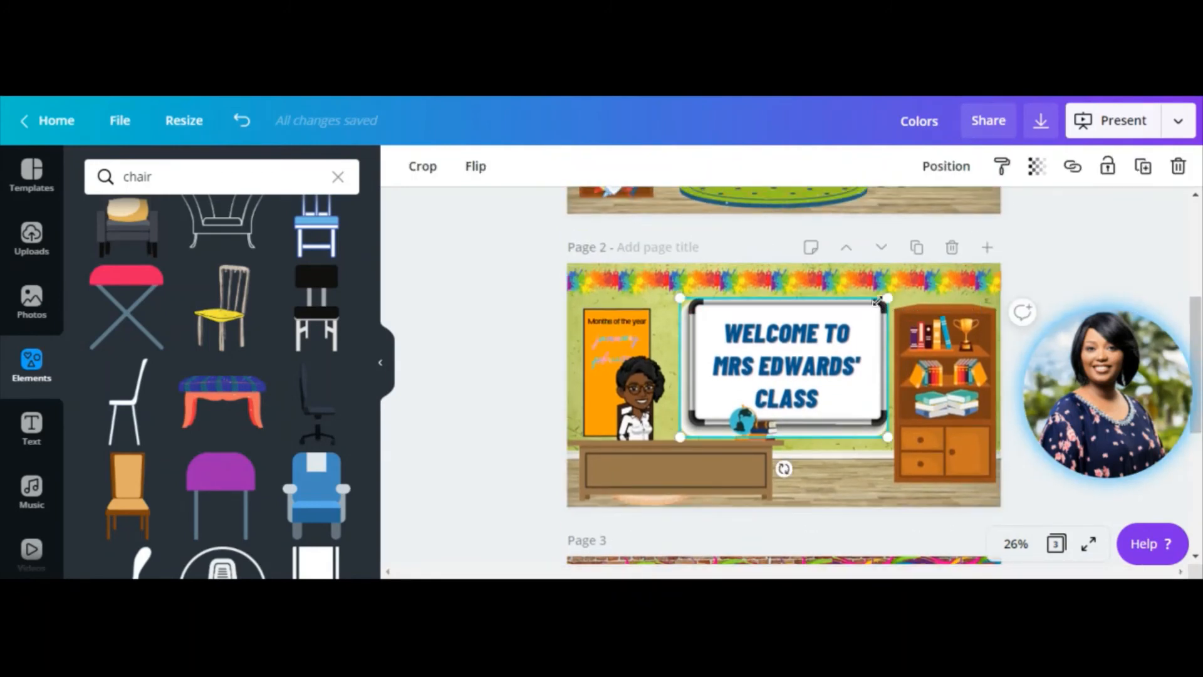
click(1072, 166)
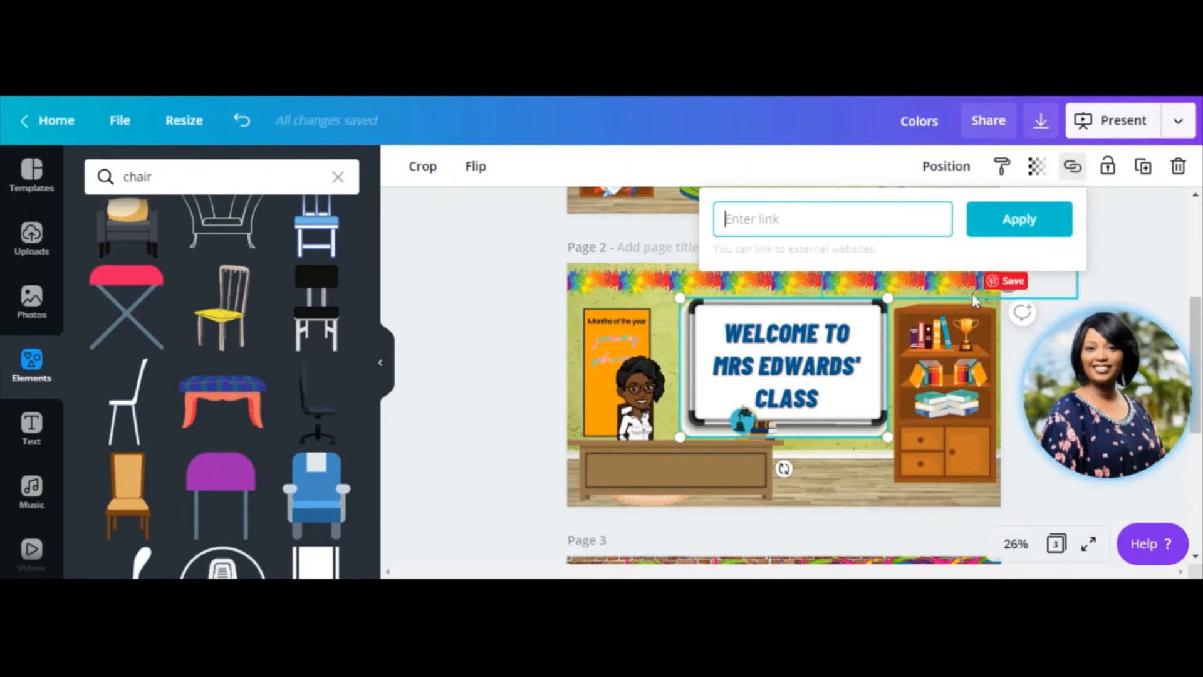
click(884, 336)
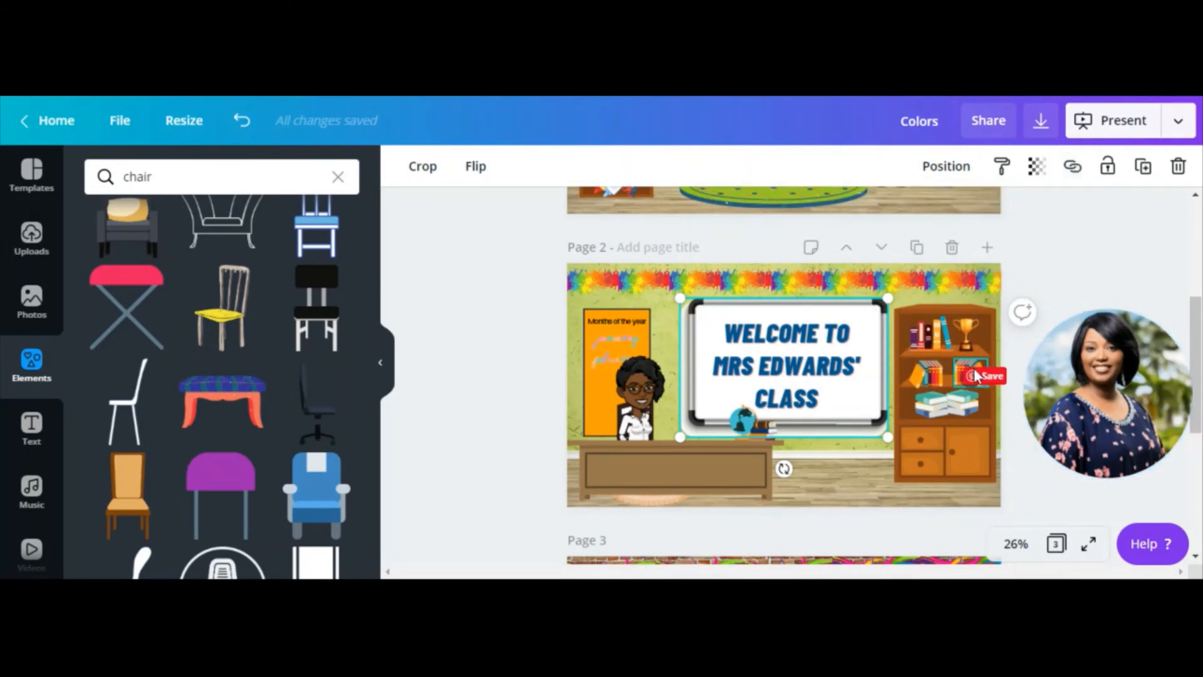
- Inspect the web link attached to the books on the top shelf of page 2's bookcase
click(932, 345)
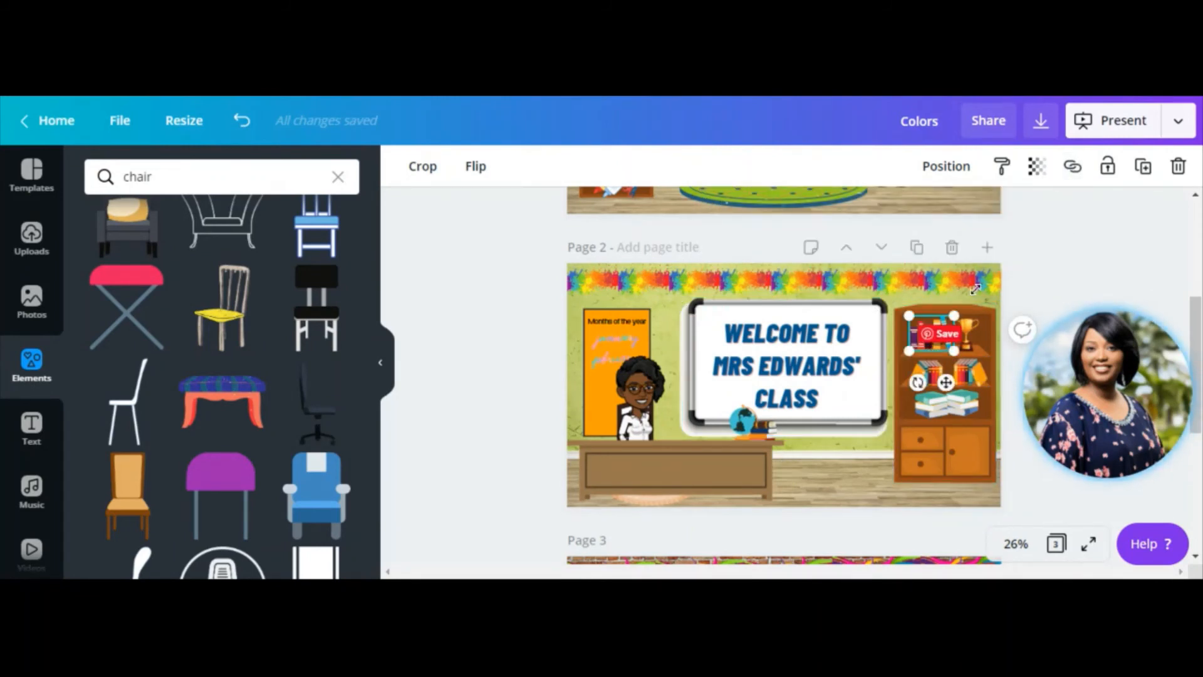
click(1075, 166)
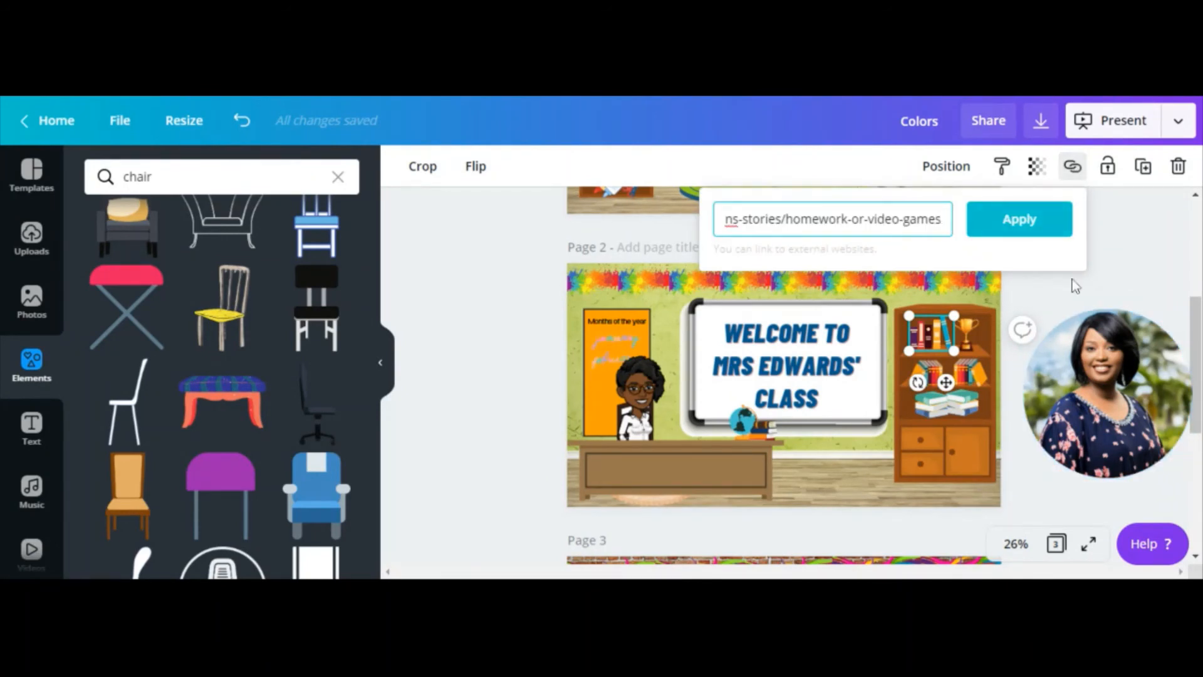
click(1151, 284)
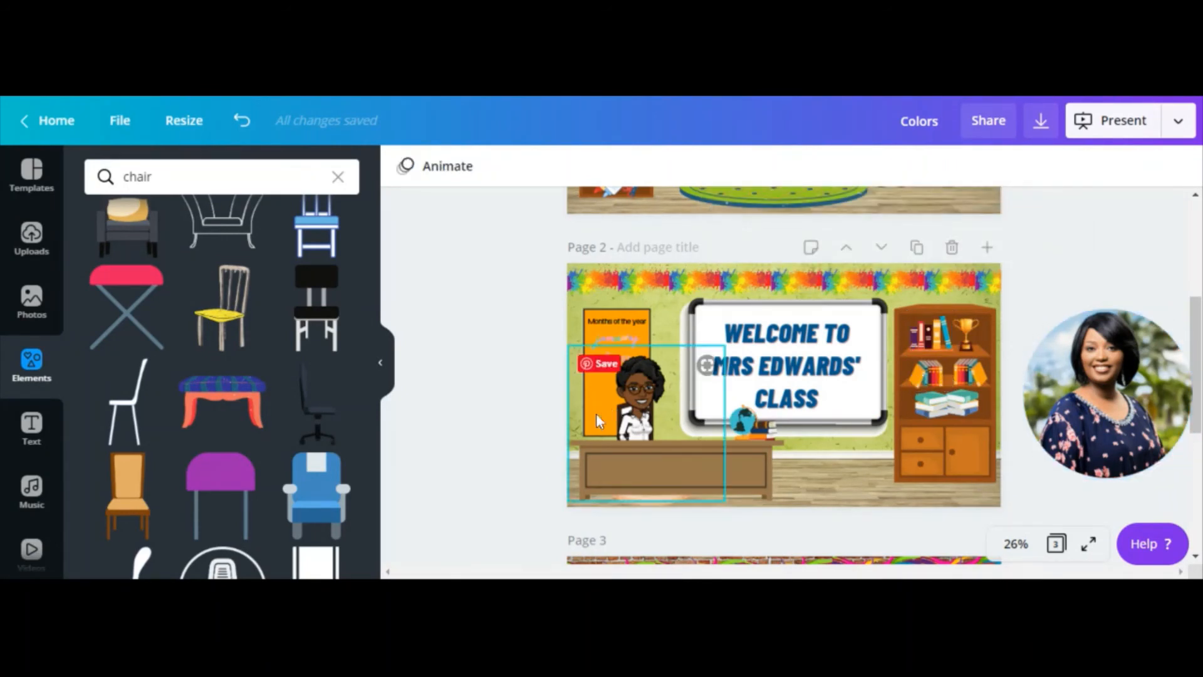
- Inspect the web link attached to the orange "Months of the year" poster on page 2
click(587, 313)
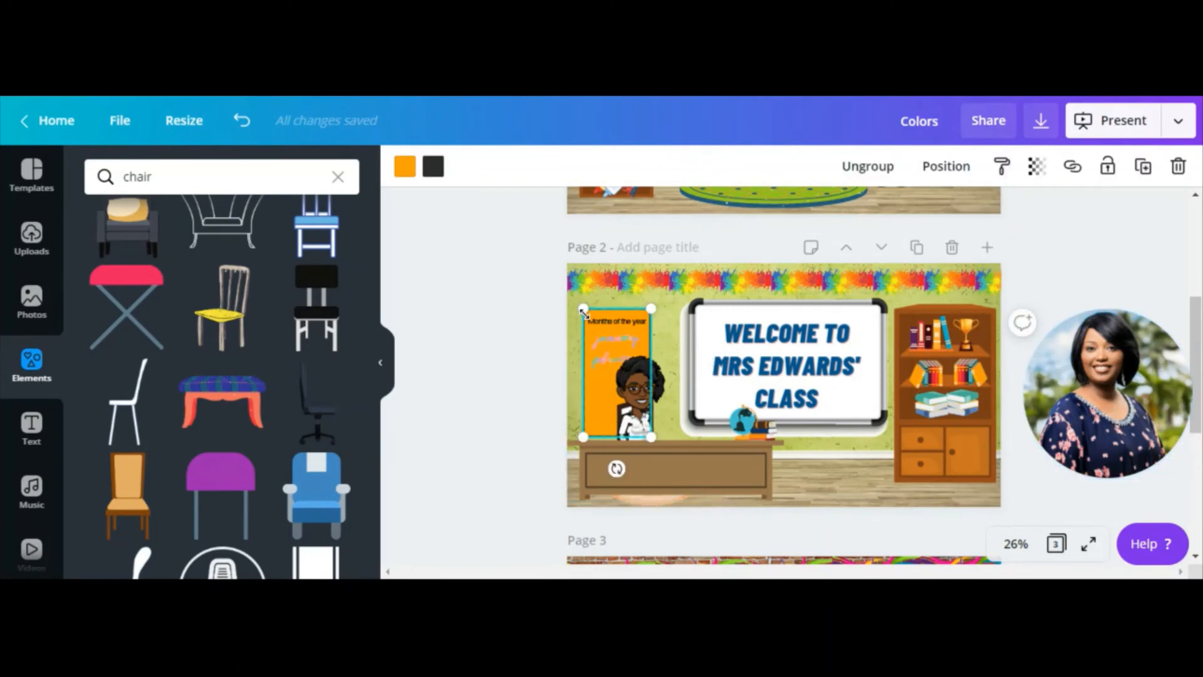
click(1072, 166)
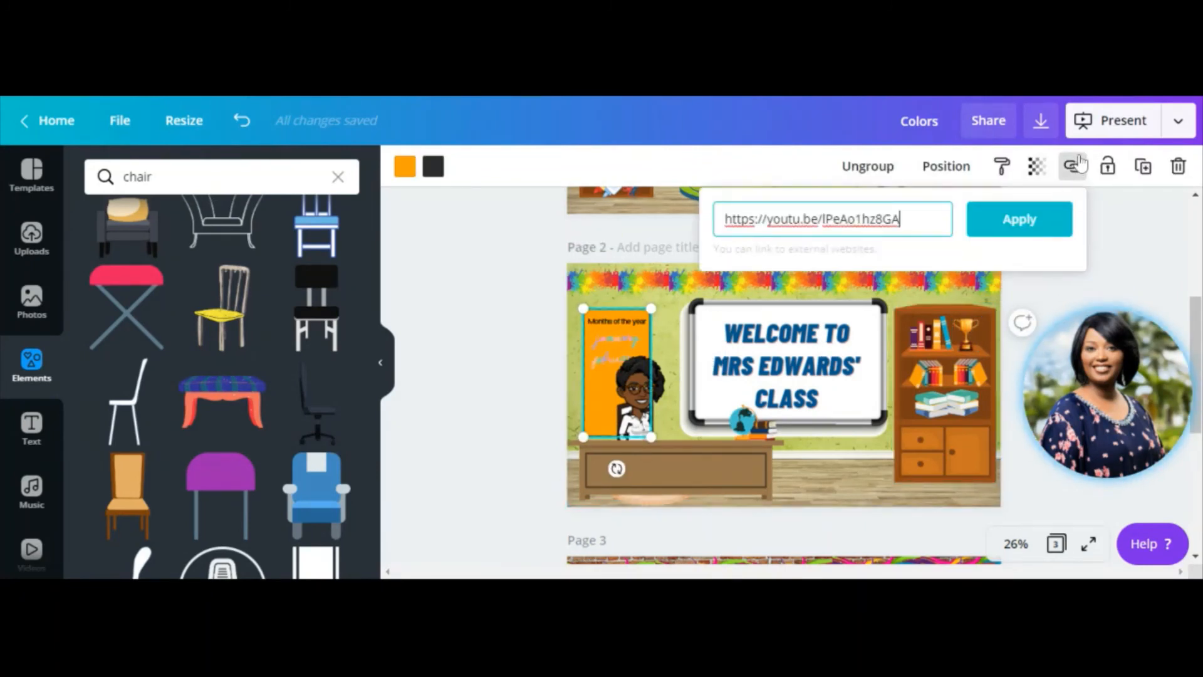
click(1172, 239)
- Return to page 3 and examine the ways the presentation can be published, such as Google Classroom, share link, website and PowerPoint
scroll(1173, 239, down, 3)
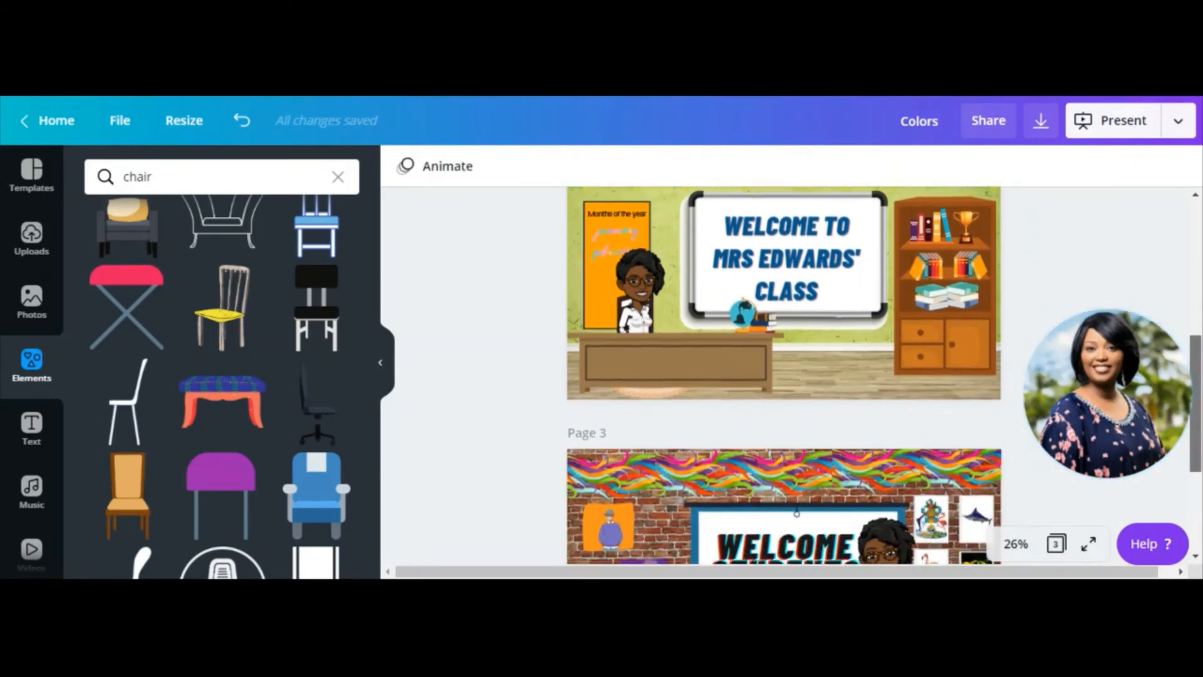
scroll(783, 376, down, 3)
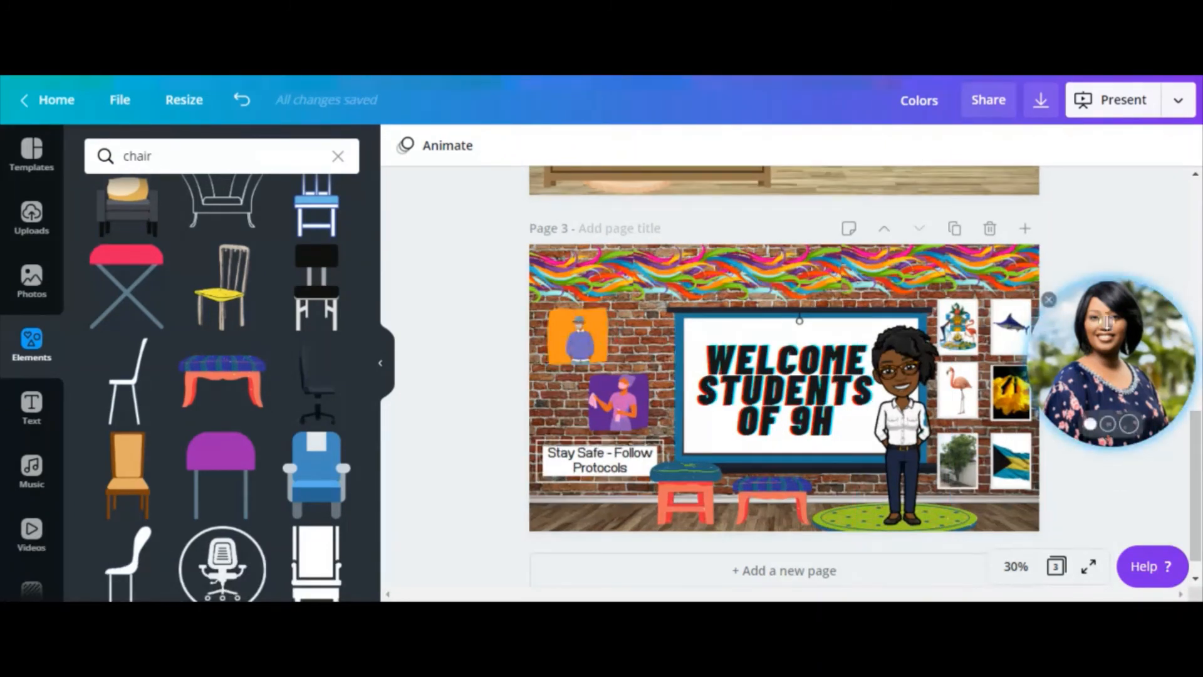
drag(1113, 322, 1121, 390)
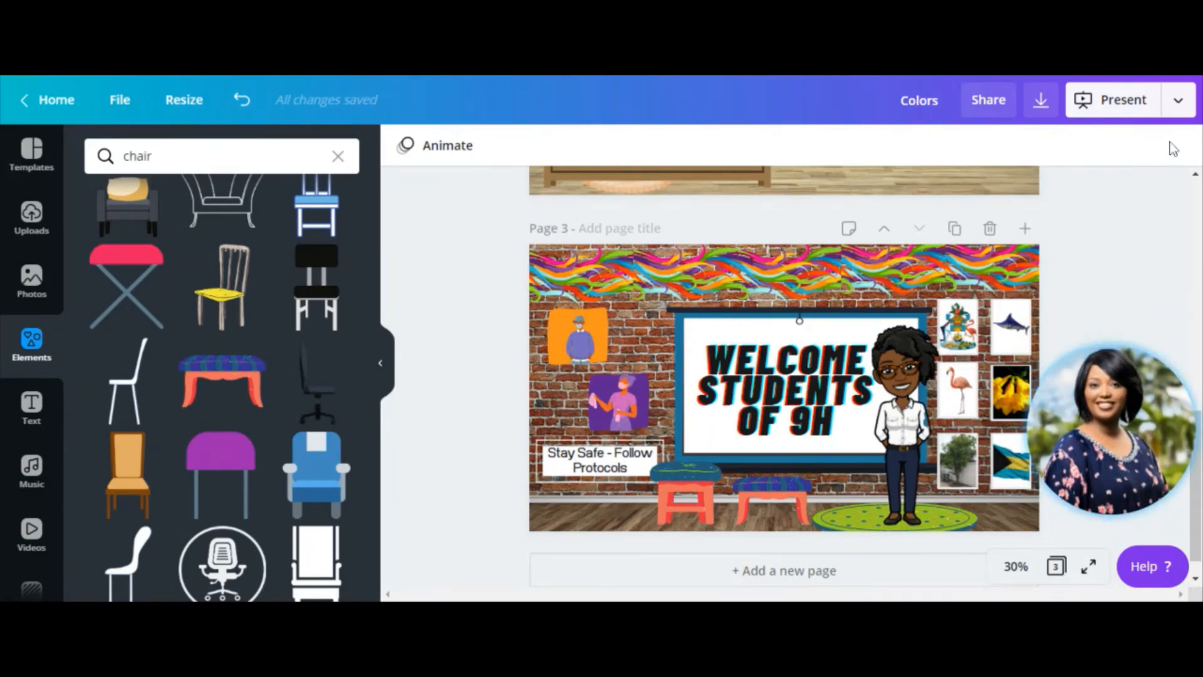
click(1178, 102)
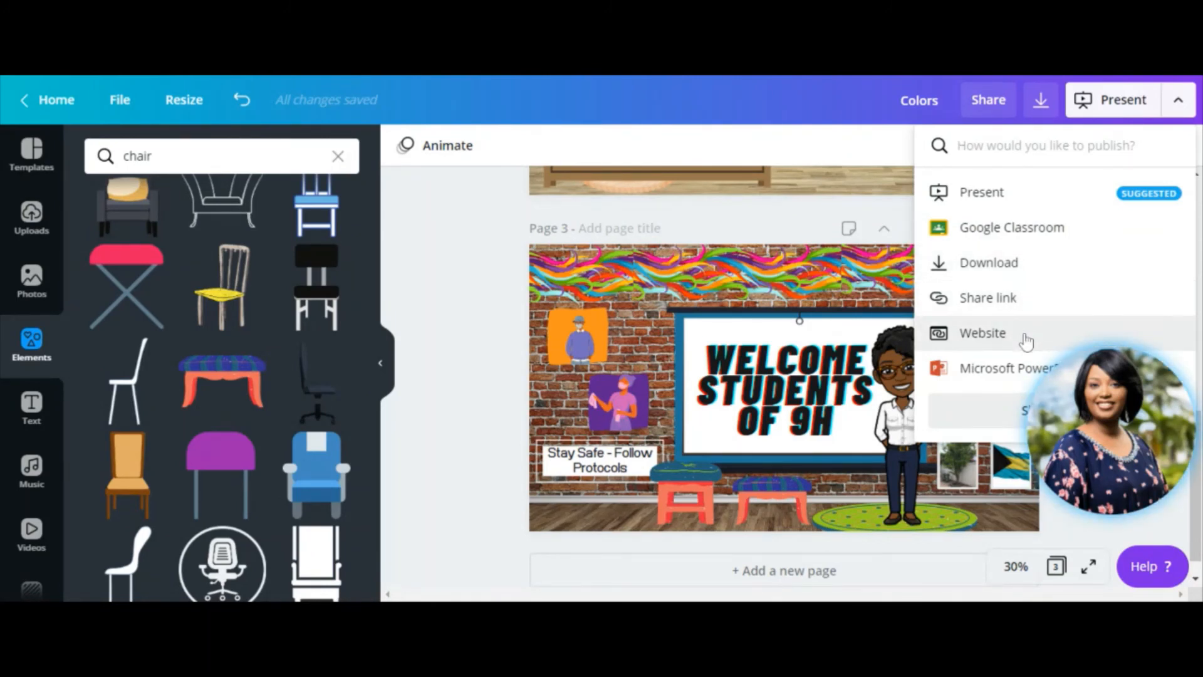
click(1143, 396)
drag(1143, 396, 1143, 451)
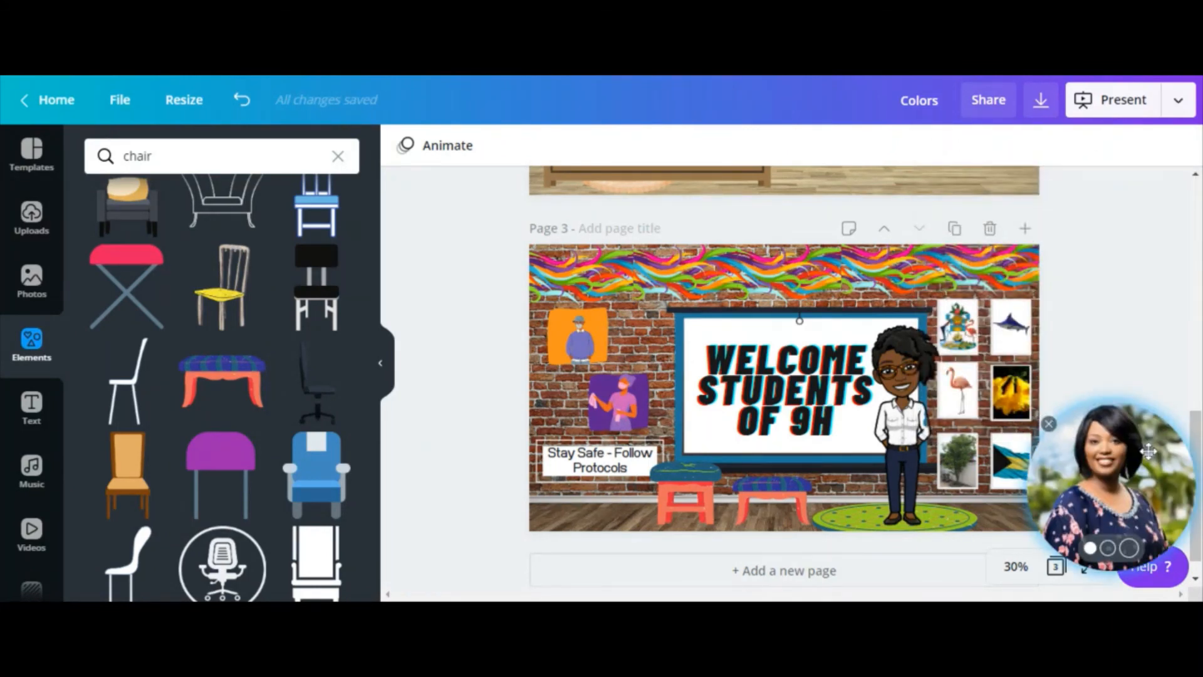
click(1176, 102)
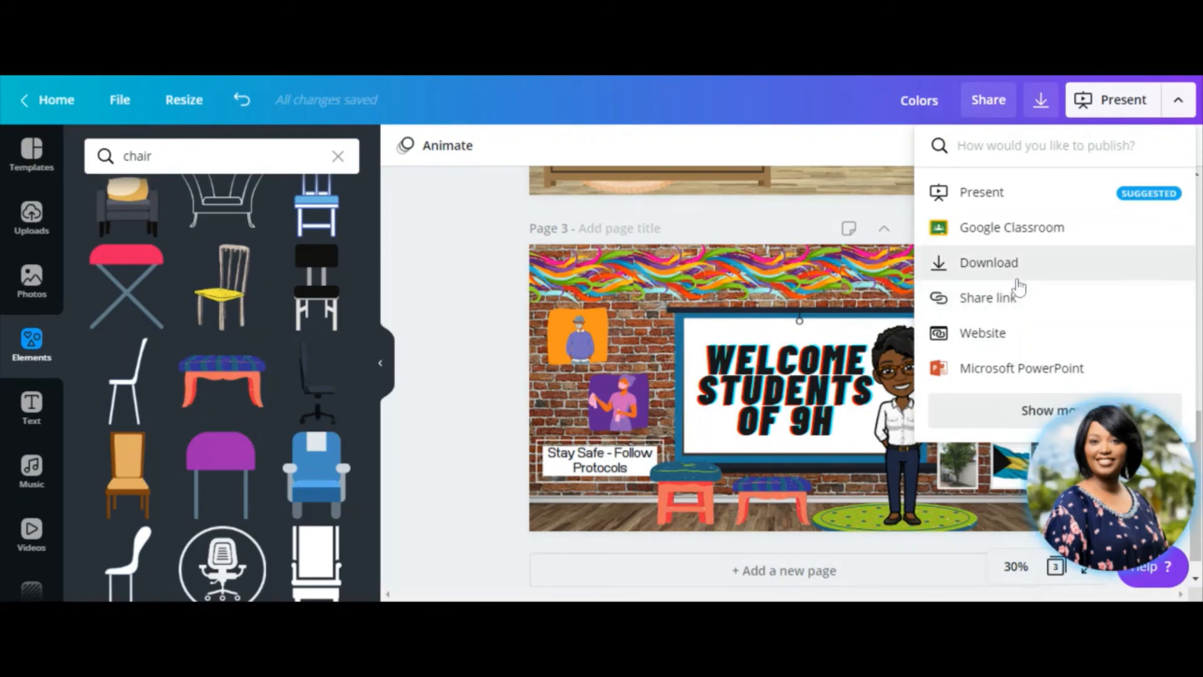
- Review the sharing settings, keeping the class set to Not shared, and examine the permission choices for the share link
click(988, 101)
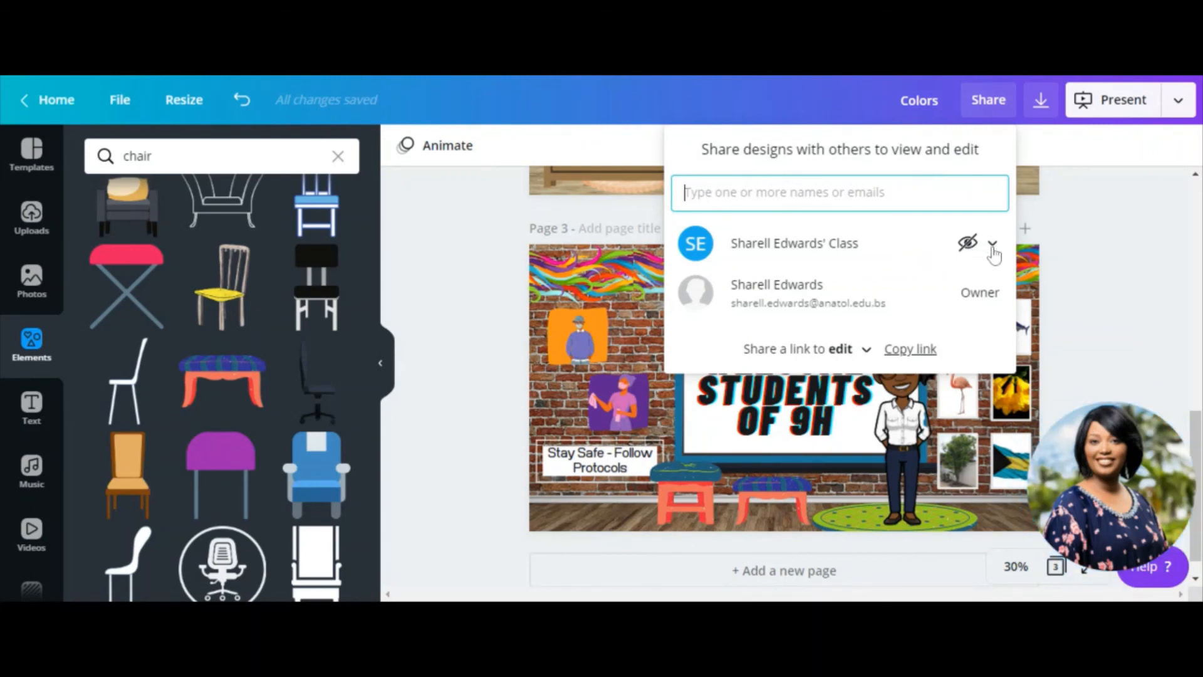
click(992, 245)
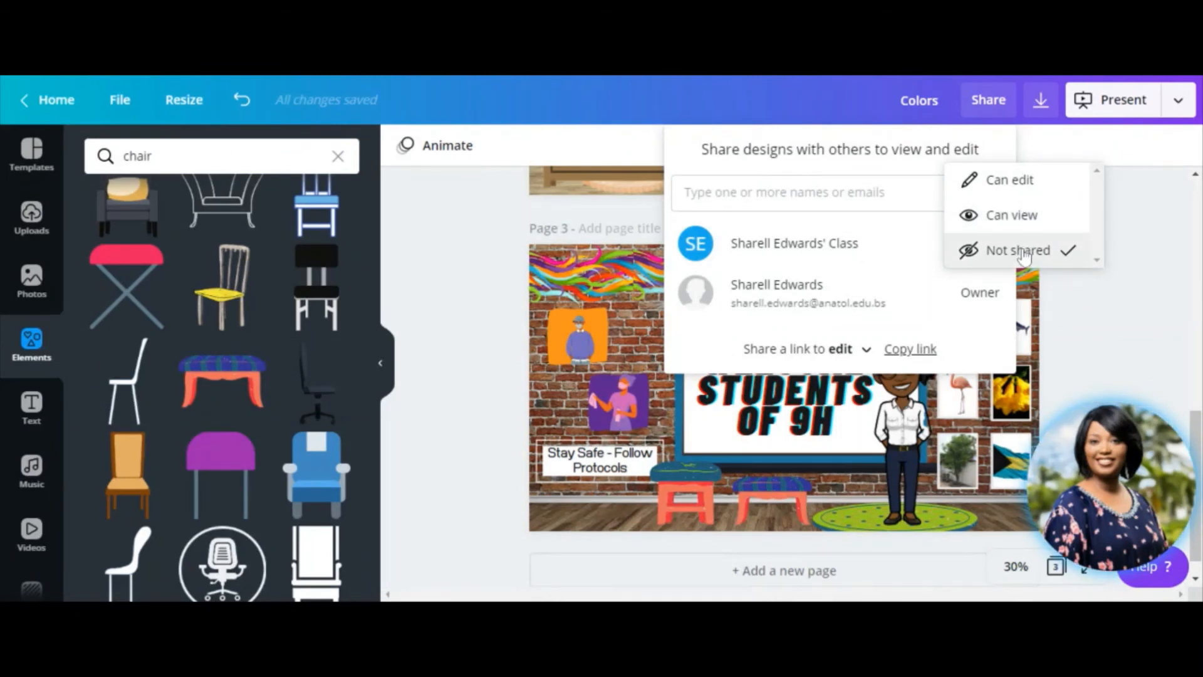
click(1020, 251)
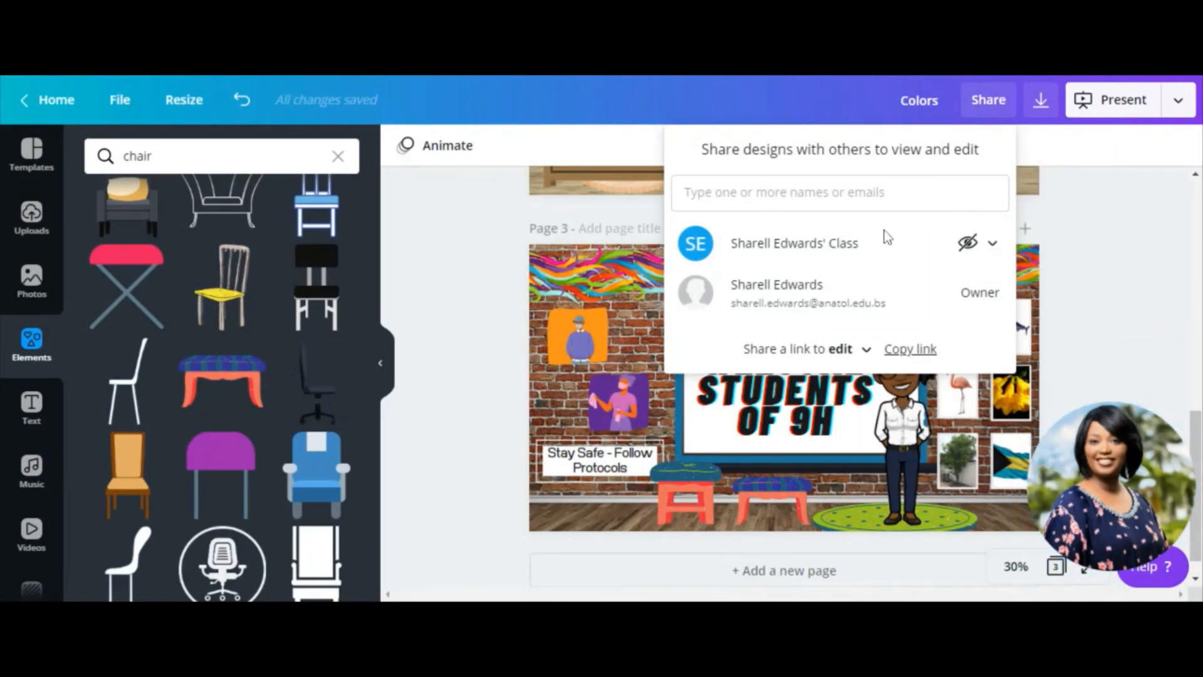
click(865, 353)
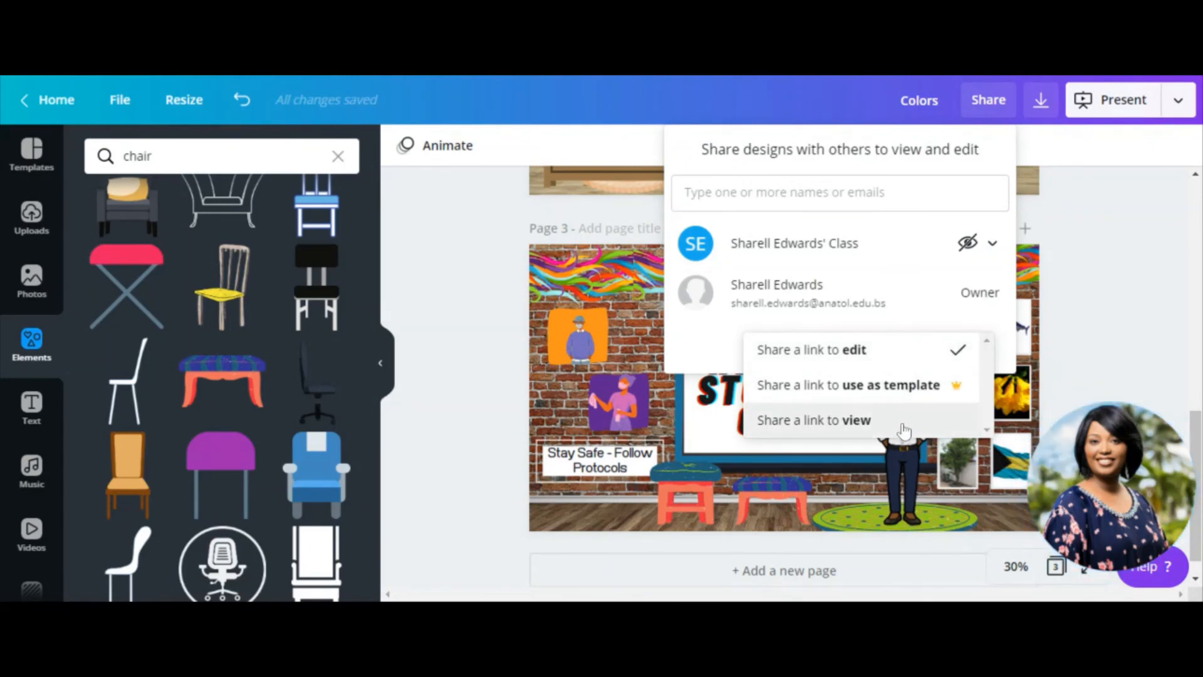
click(1037, 141)
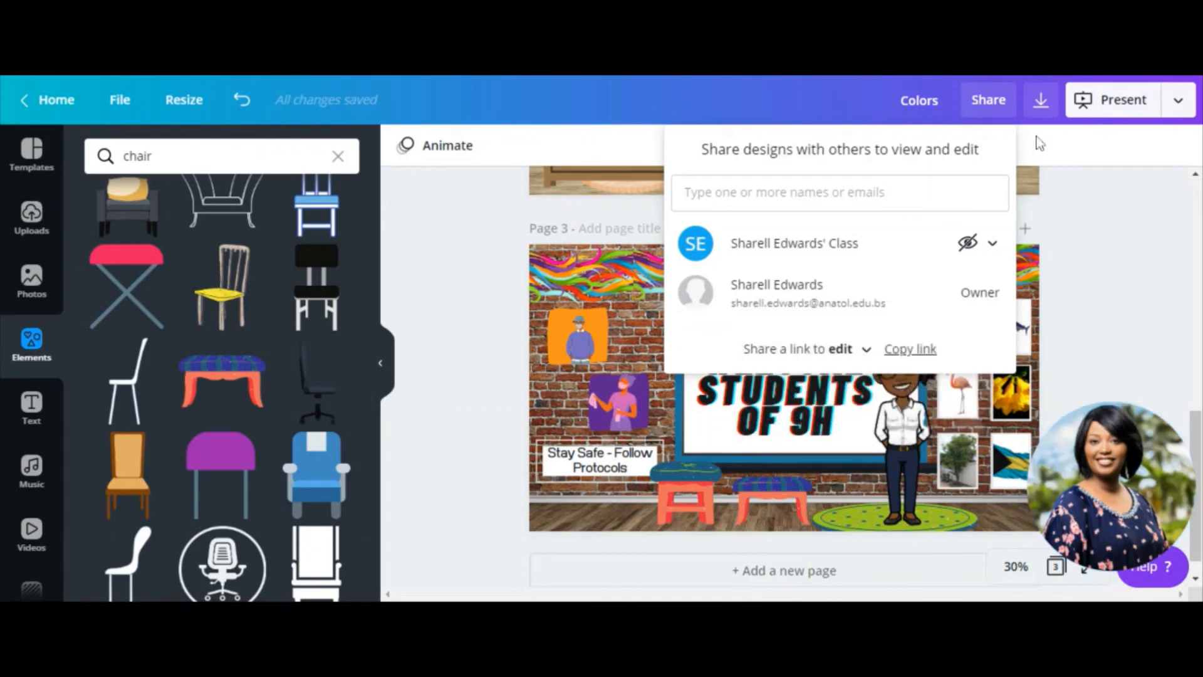
- Examine the file types available for downloading the presentation, then close the download options without downloading
click(1041, 103)
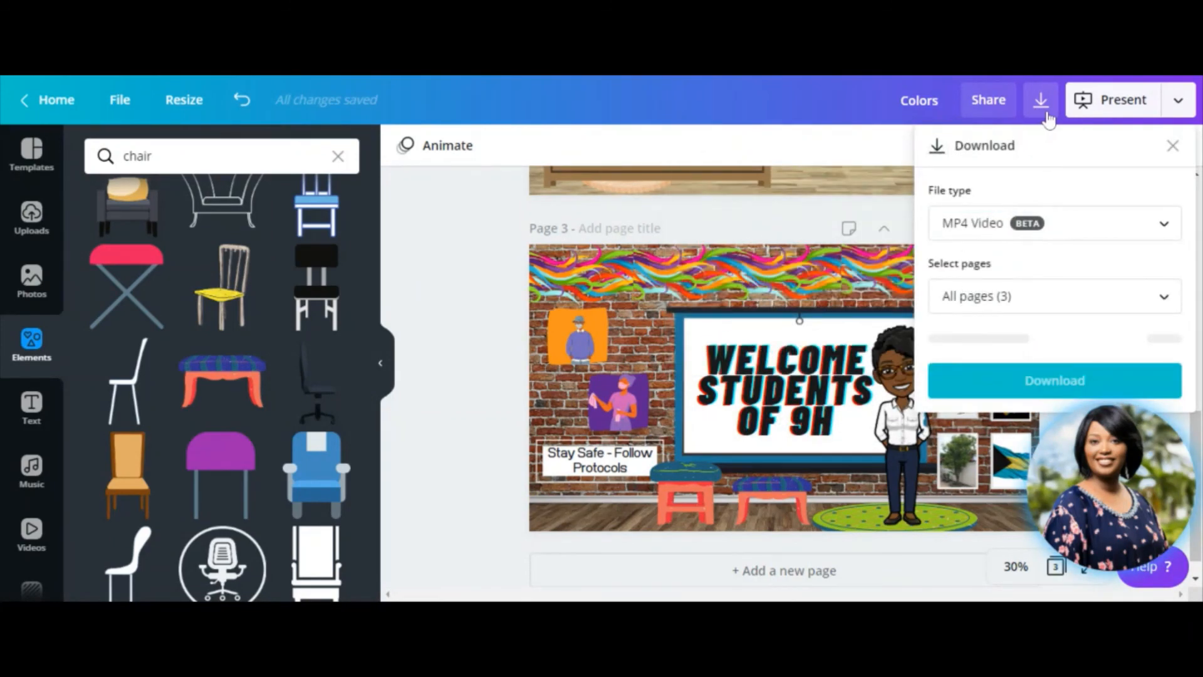
click(1118, 241)
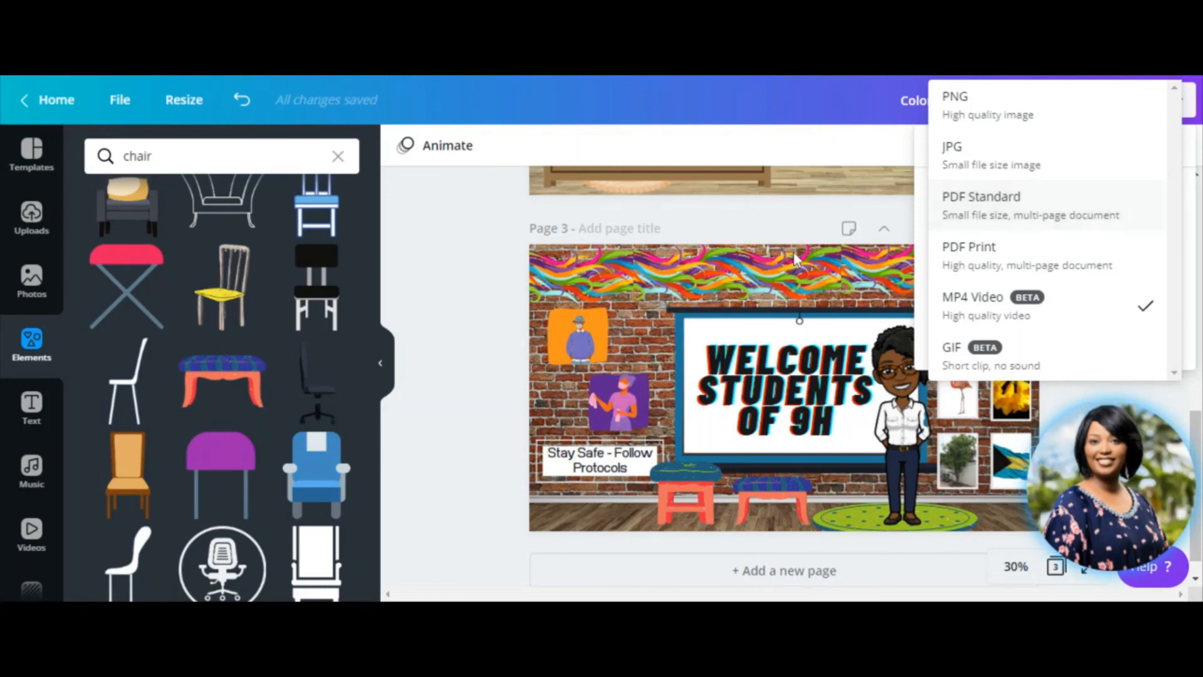
click(507, 251)
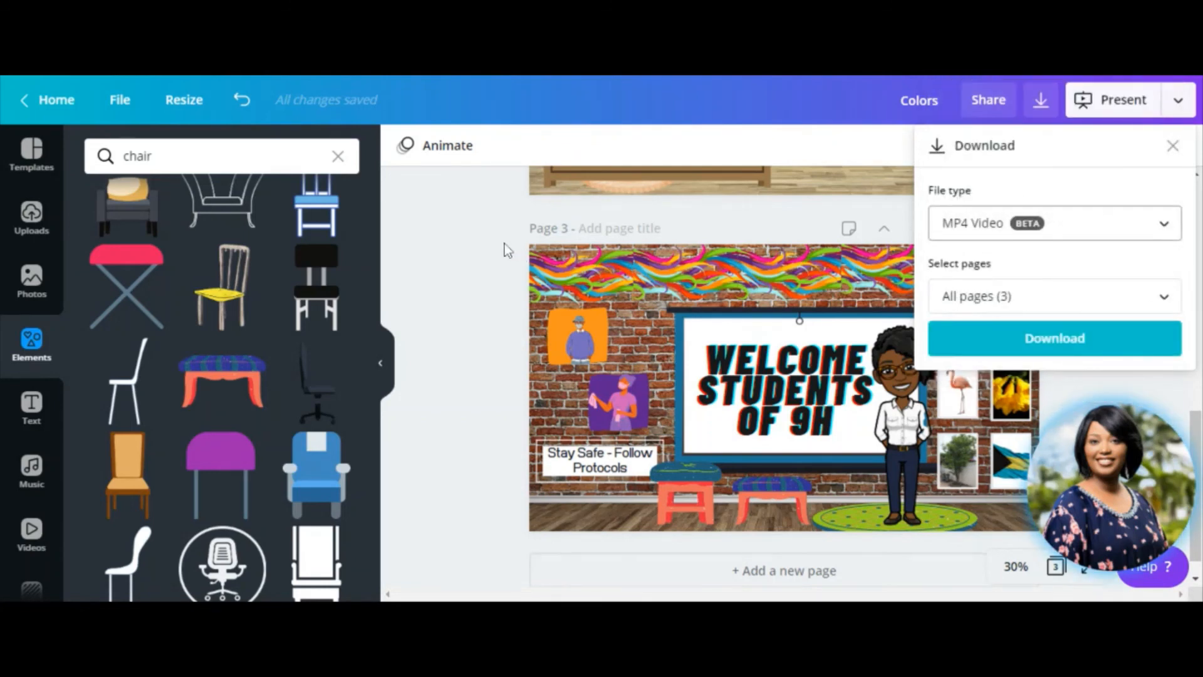
click(1172, 147)
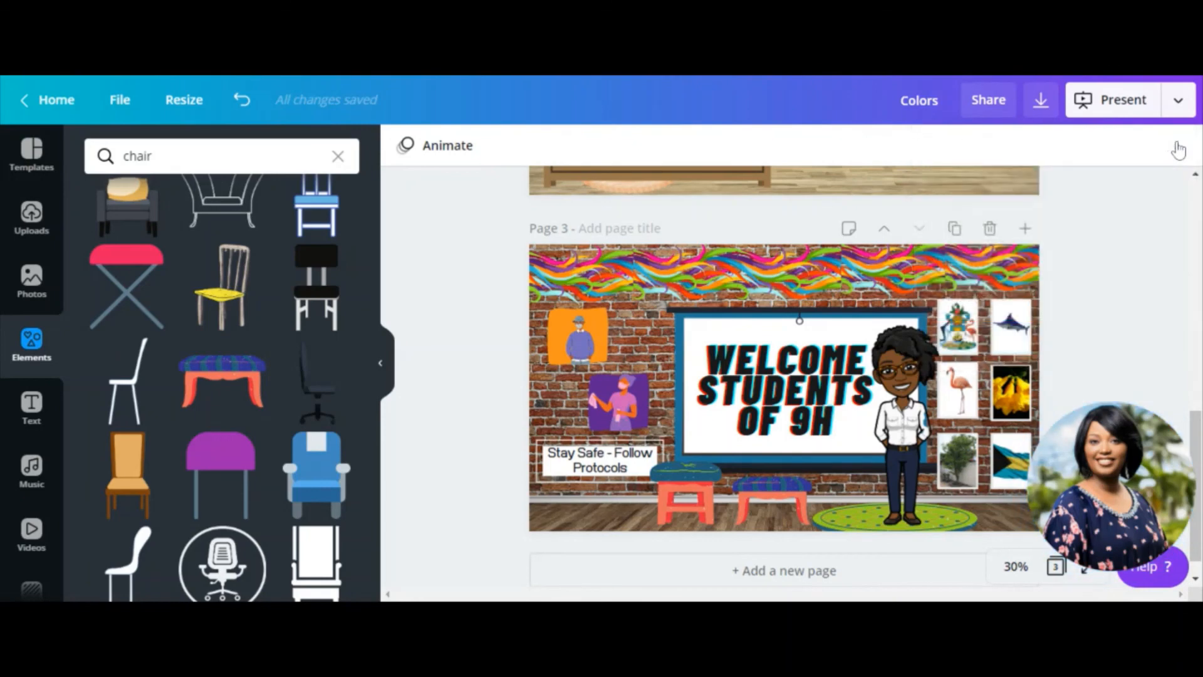